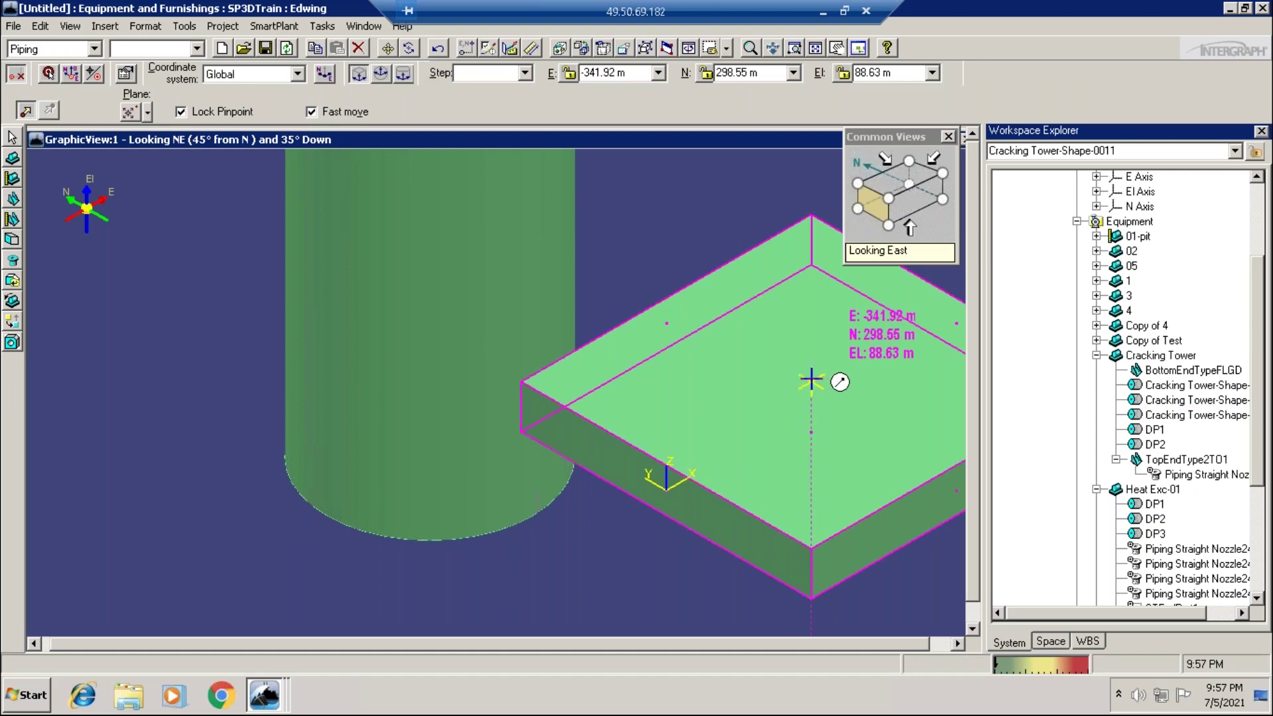
Move the base plate from its top-face centre to the centre of the tower cylinder's bottom face
left_click(812, 380)
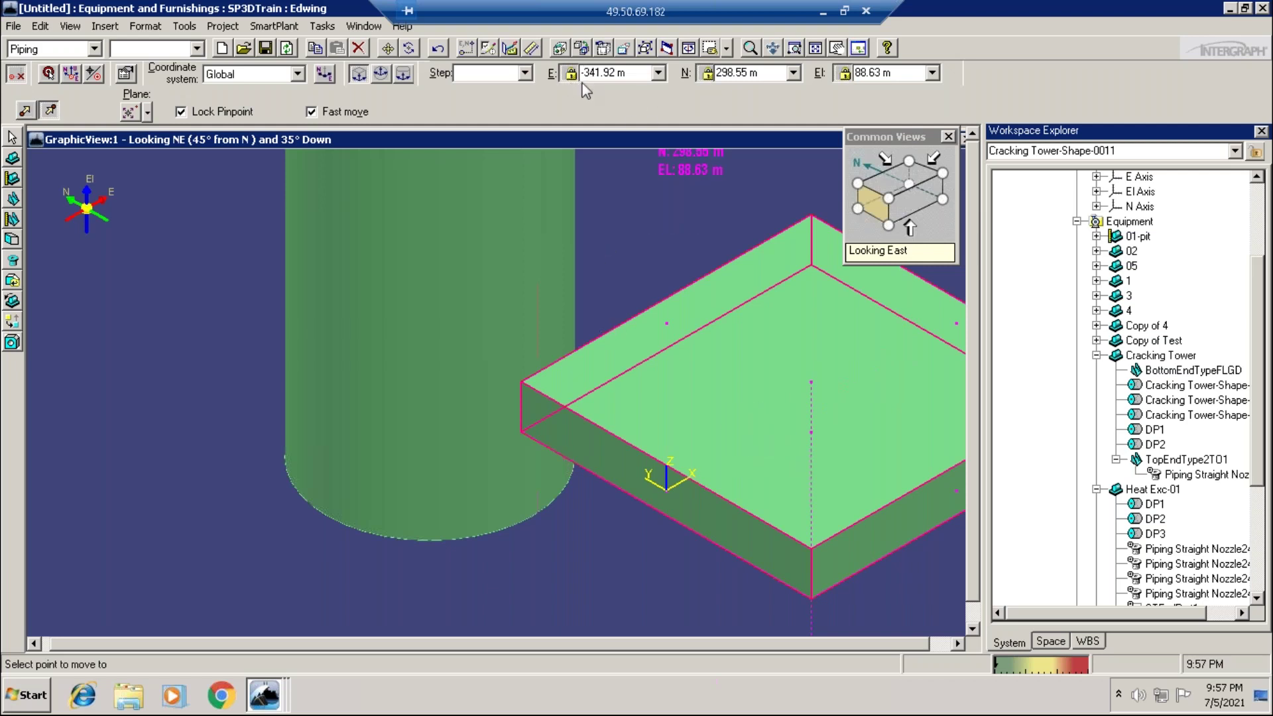
left_click(707, 73)
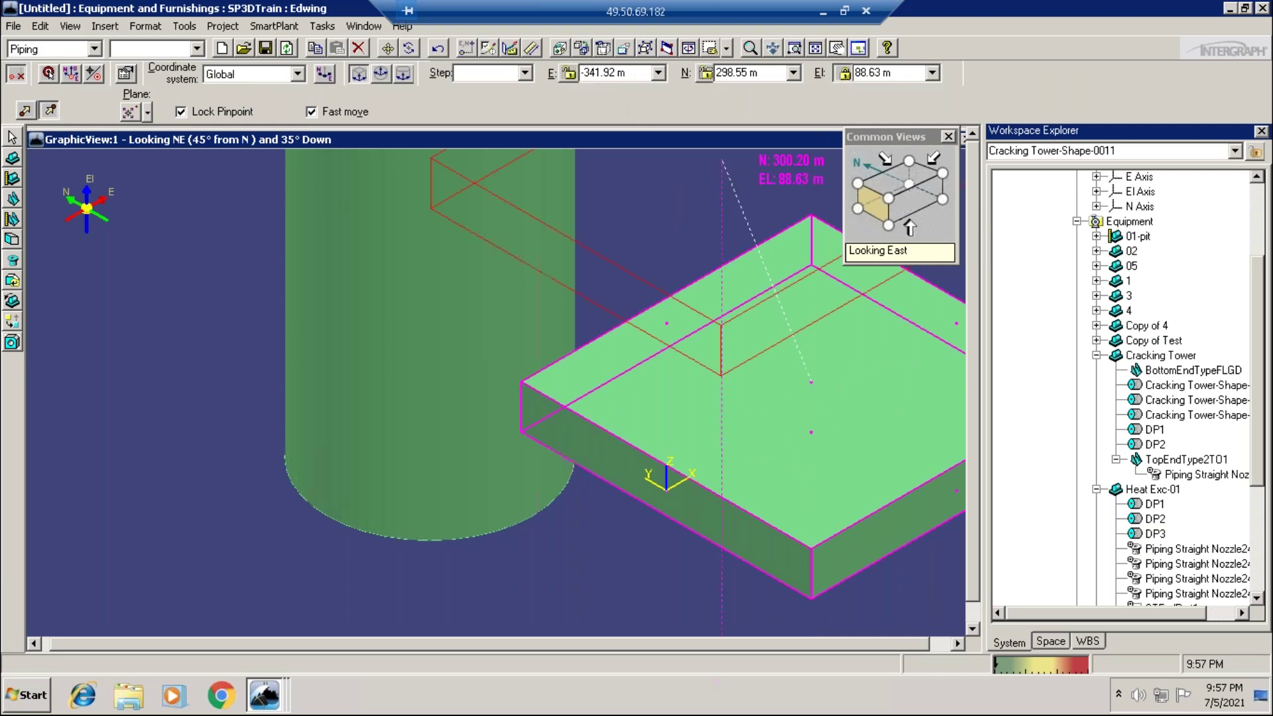
left_click(843, 73)
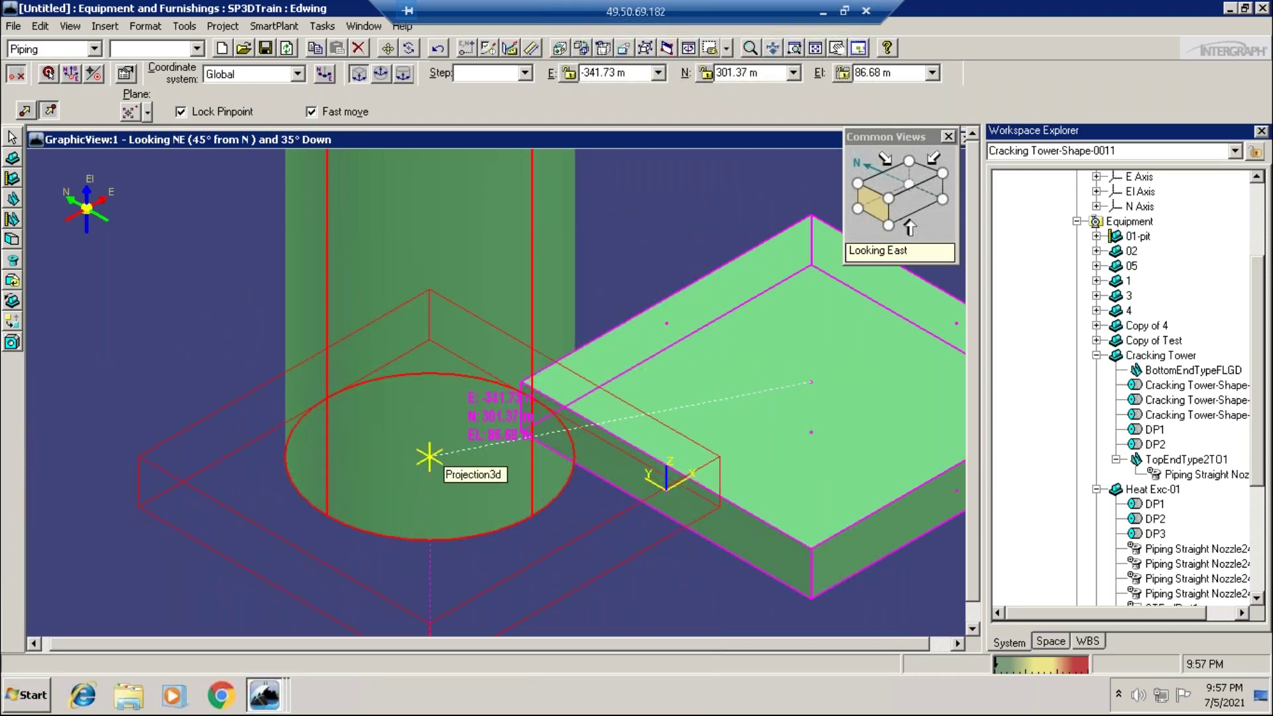
left_click(430, 458)
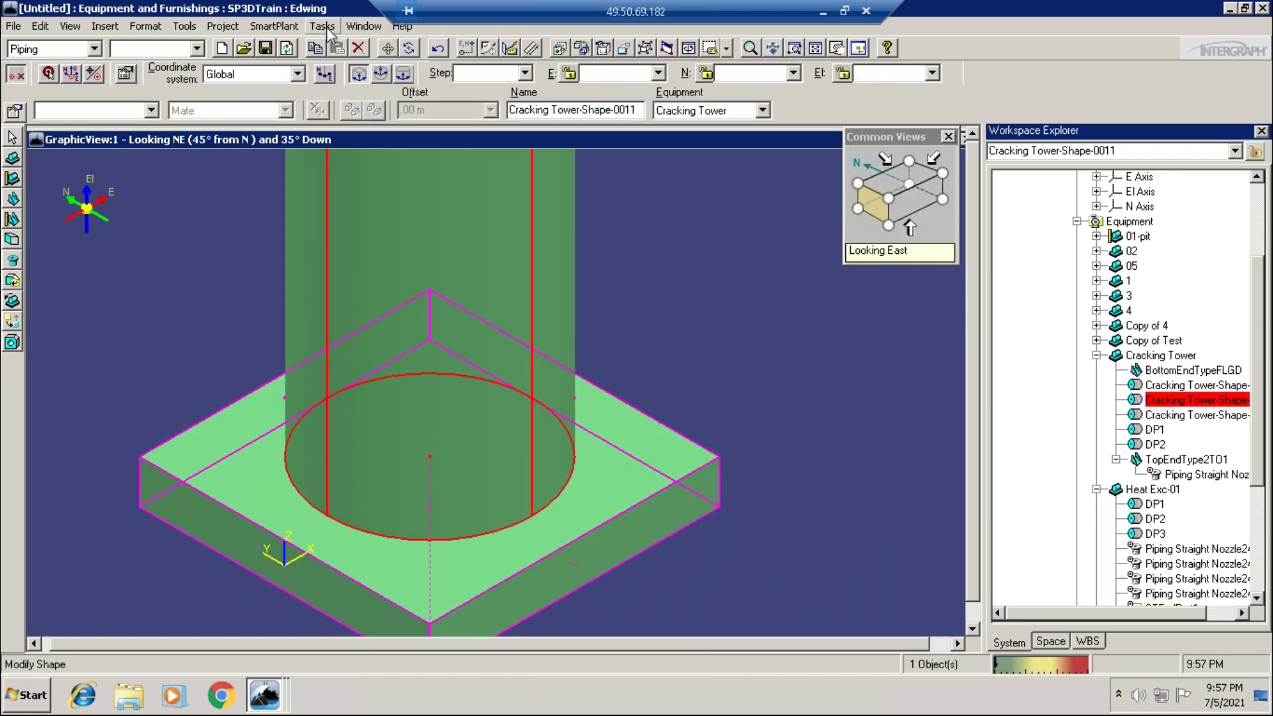
left_click(389, 48)
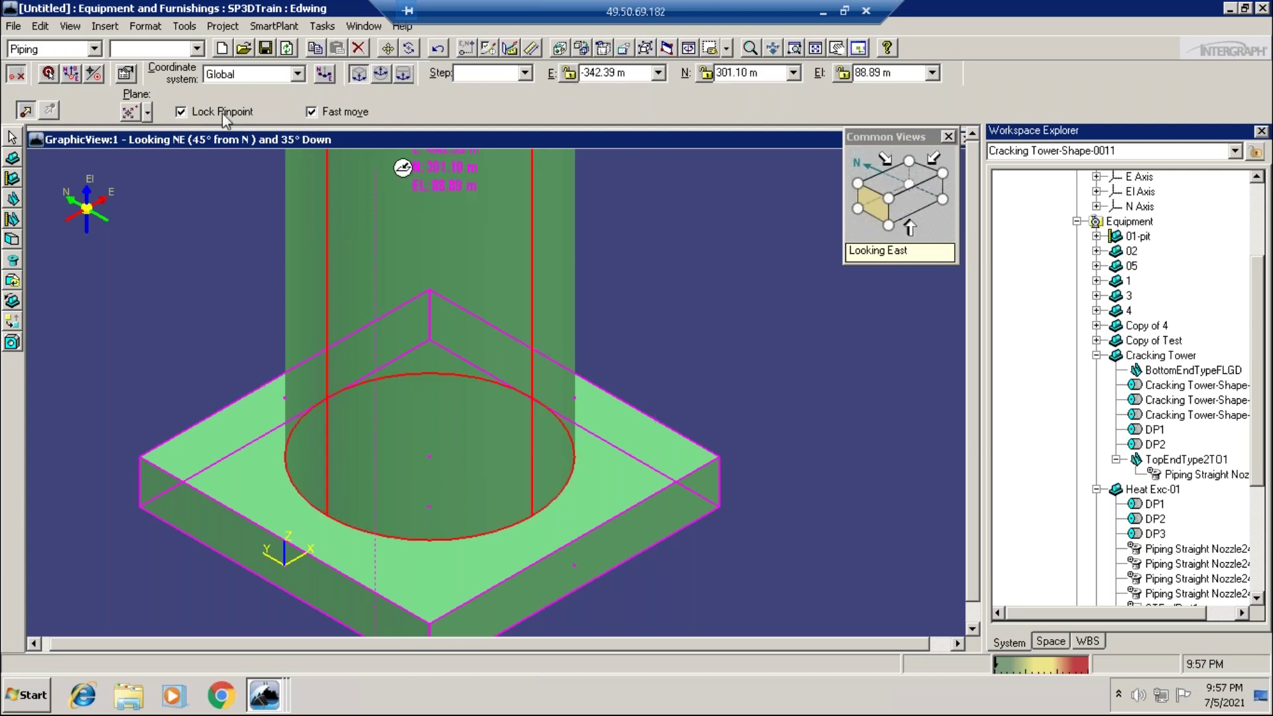
left_click(245, 111)
left_click(339, 111)
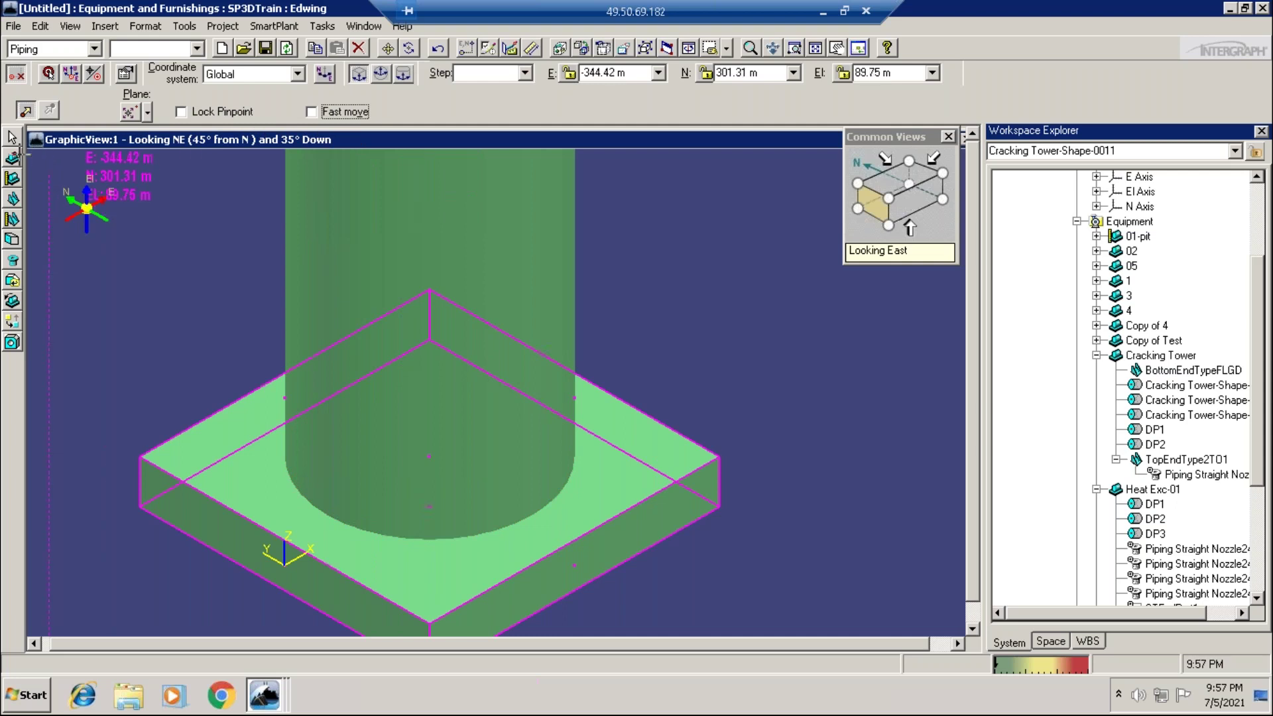
left_click(12, 138)
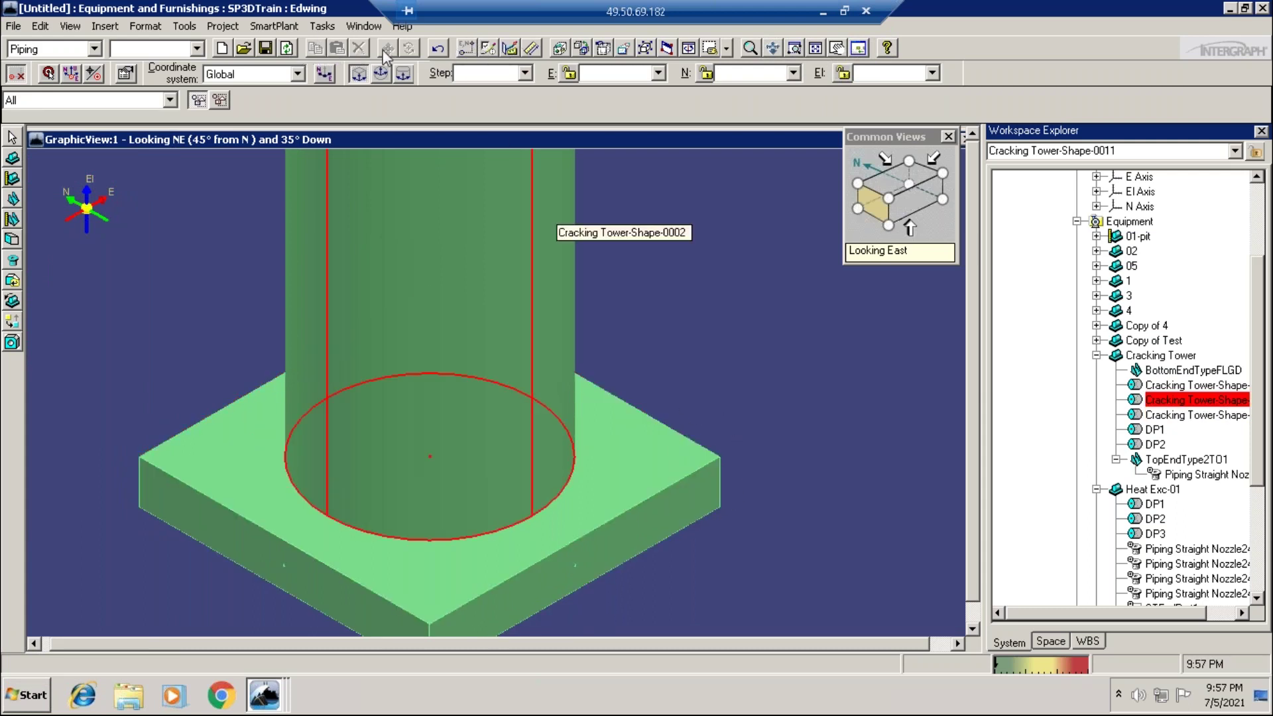
Try to move the base plate 0.5 m east from its corner, with Fast move and Lock Pinpoint enabled
left_click(396, 475)
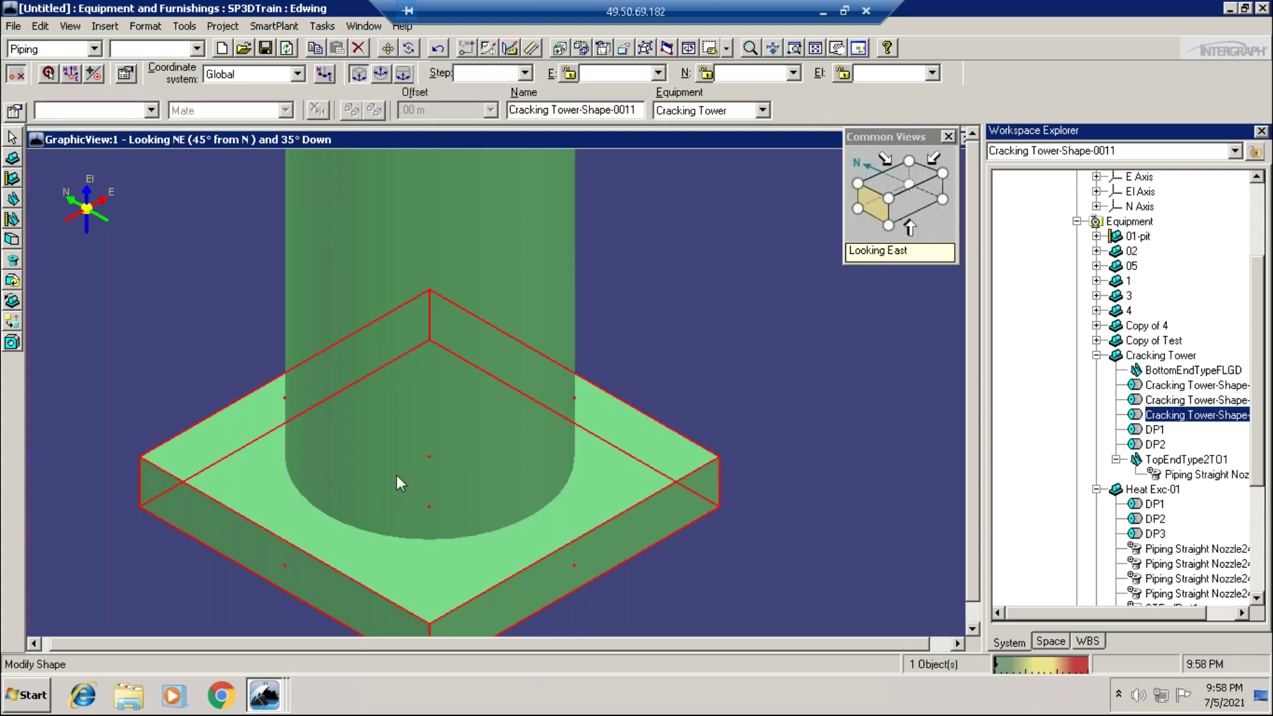
left_click(388, 48)
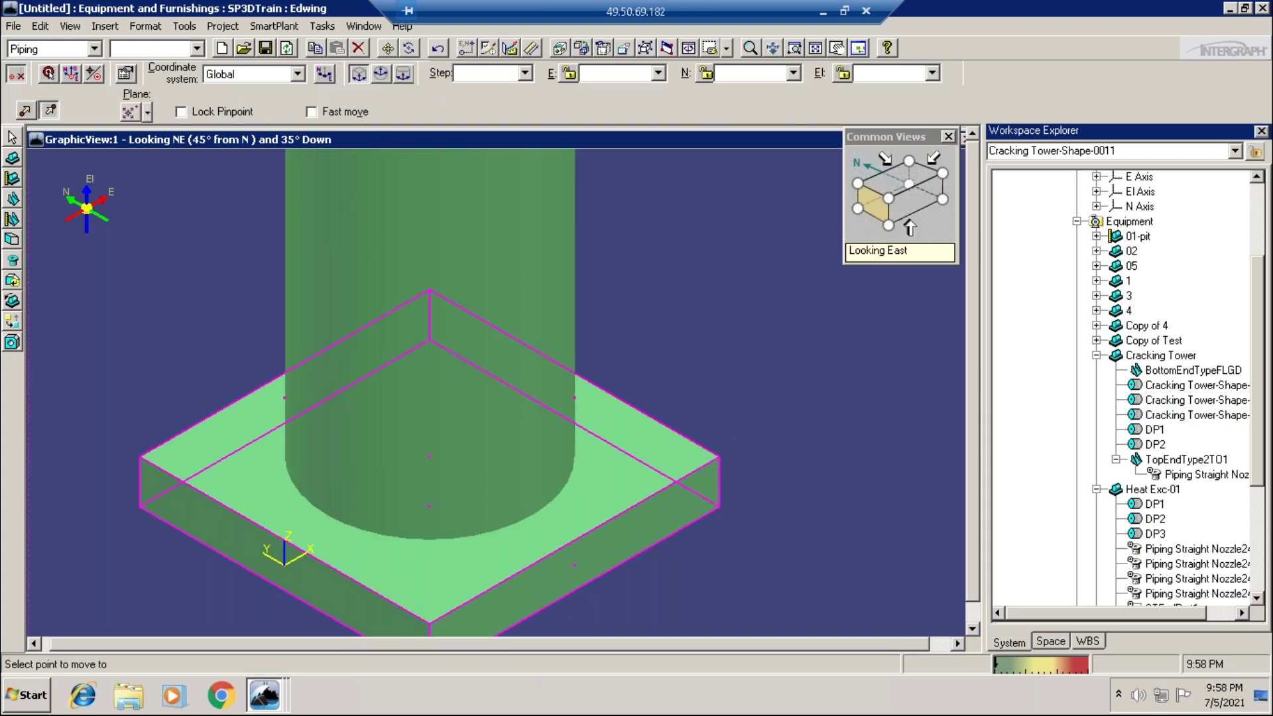
left_click(330, 112)
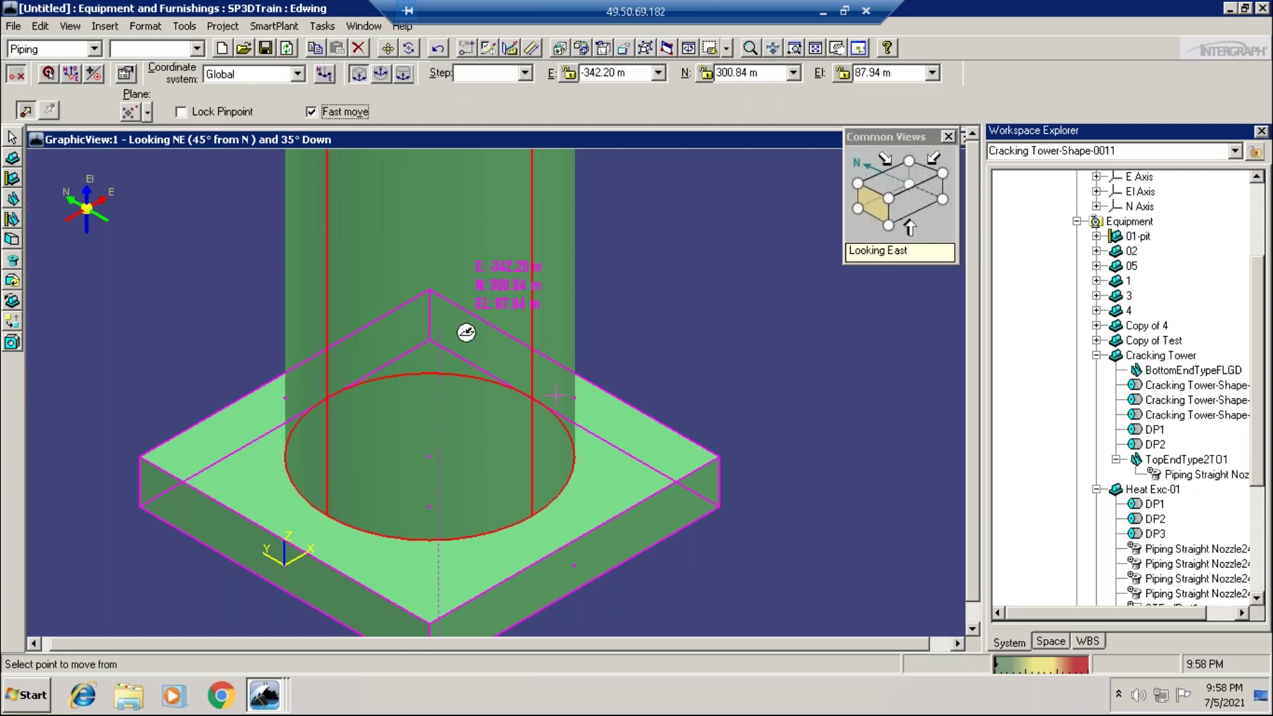
left_click(181, 112)
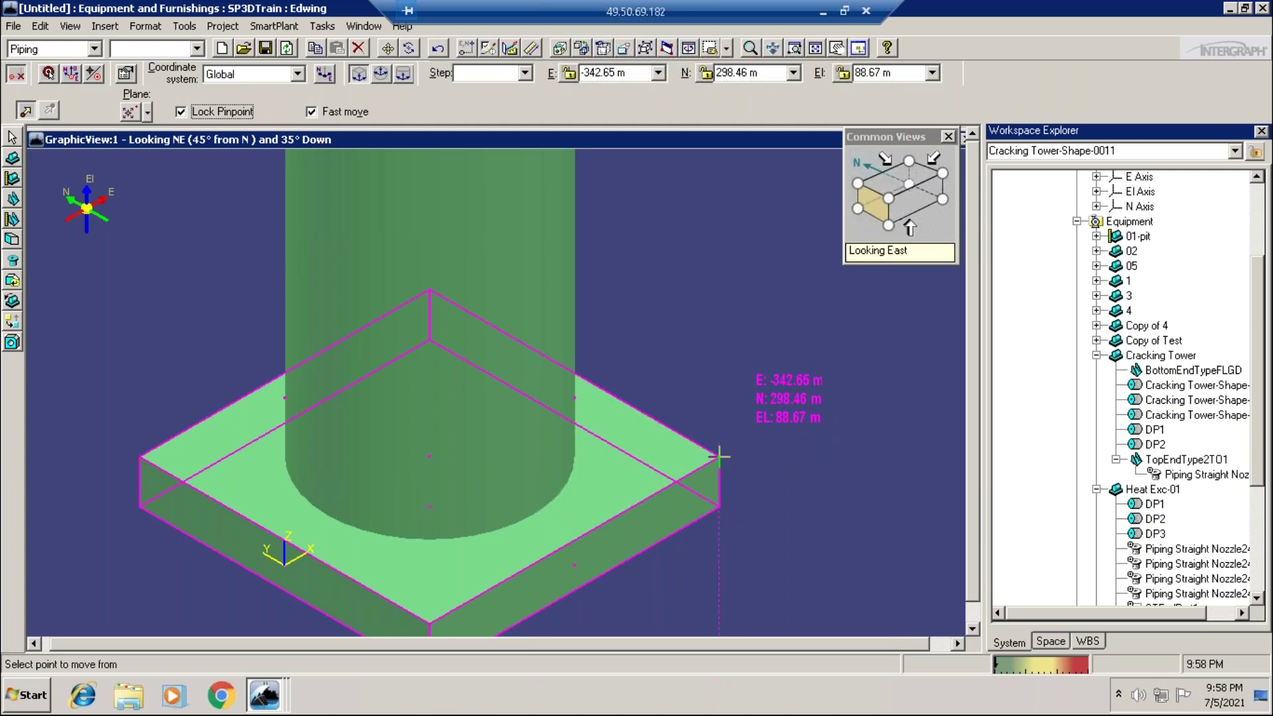
left_click(747, 459)
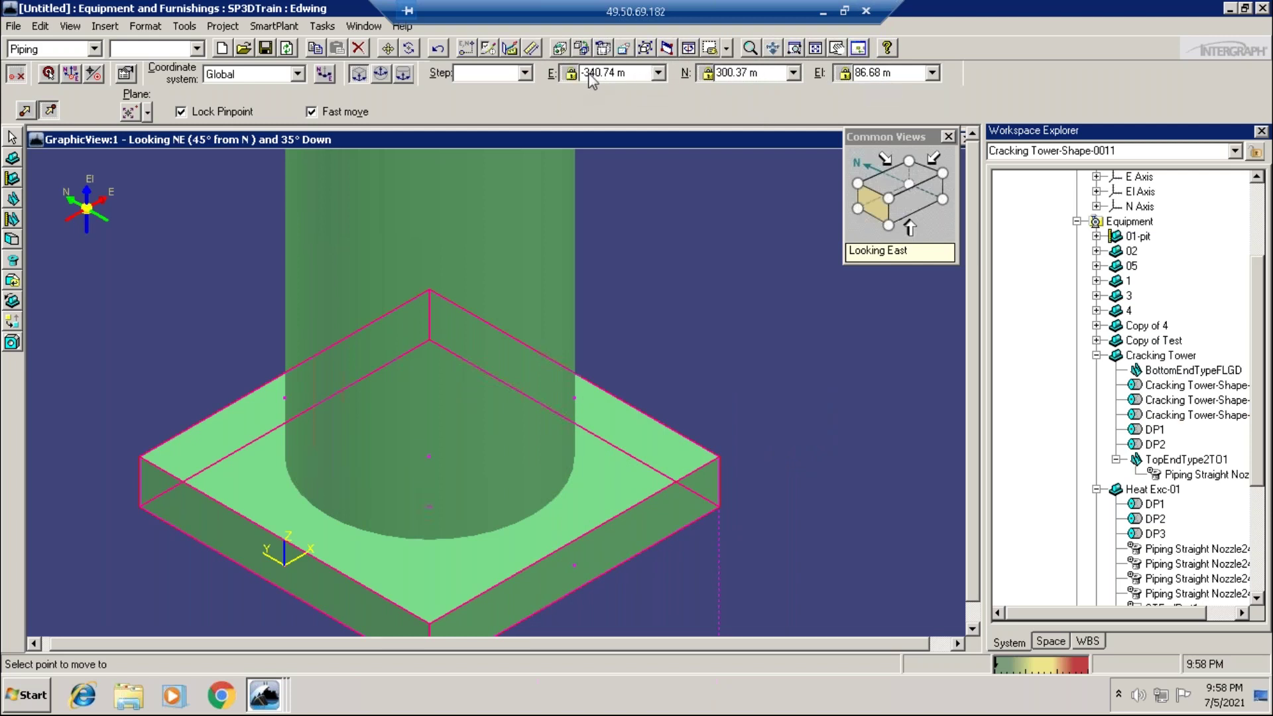
left_click(632, 74)
left_click(632, 74)
type("+0.5")
key("Return")
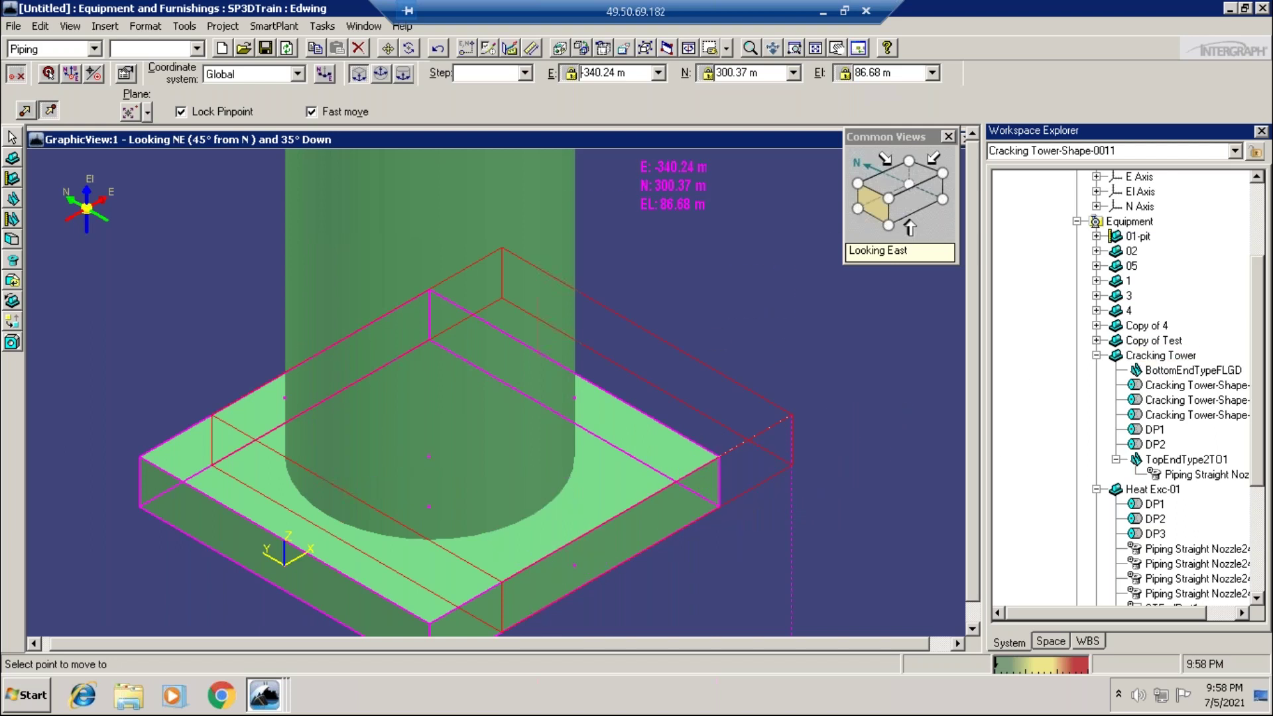
key("Escape")
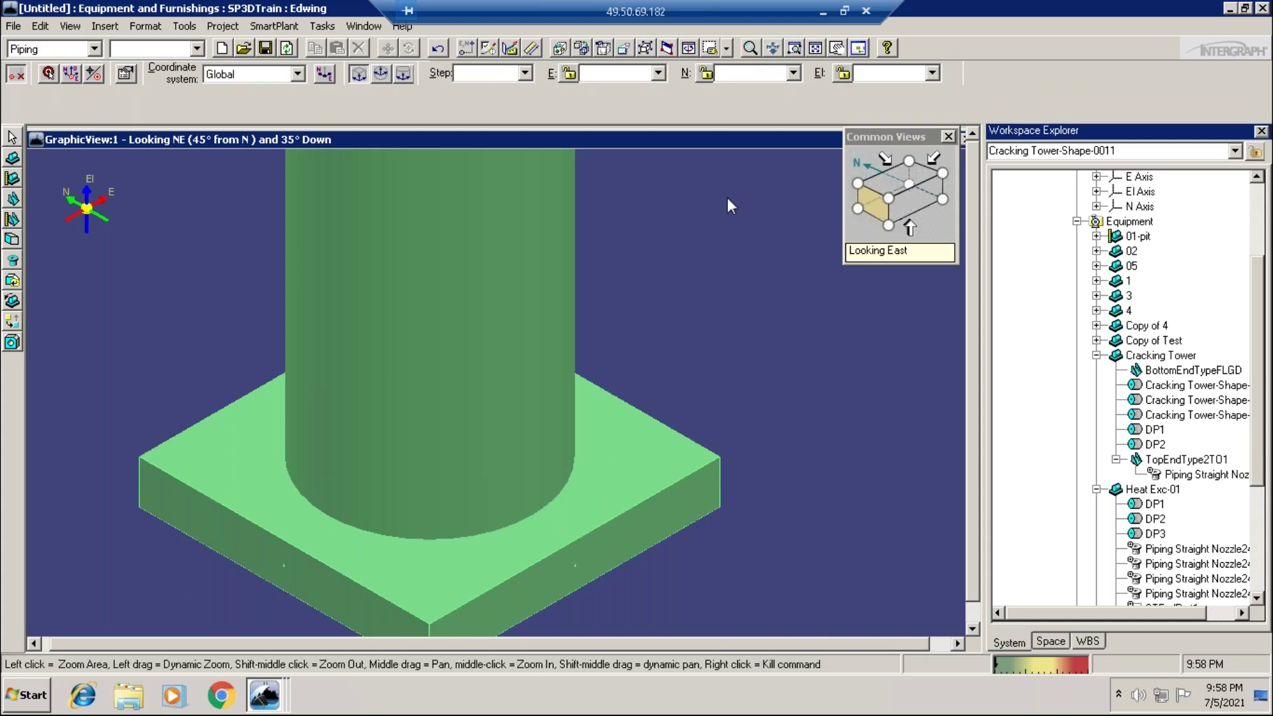
Examine the whole Cracking Tower from its base plate upward, and identify the end component between the two cylinders
scroll(776, 433, "down", 10)
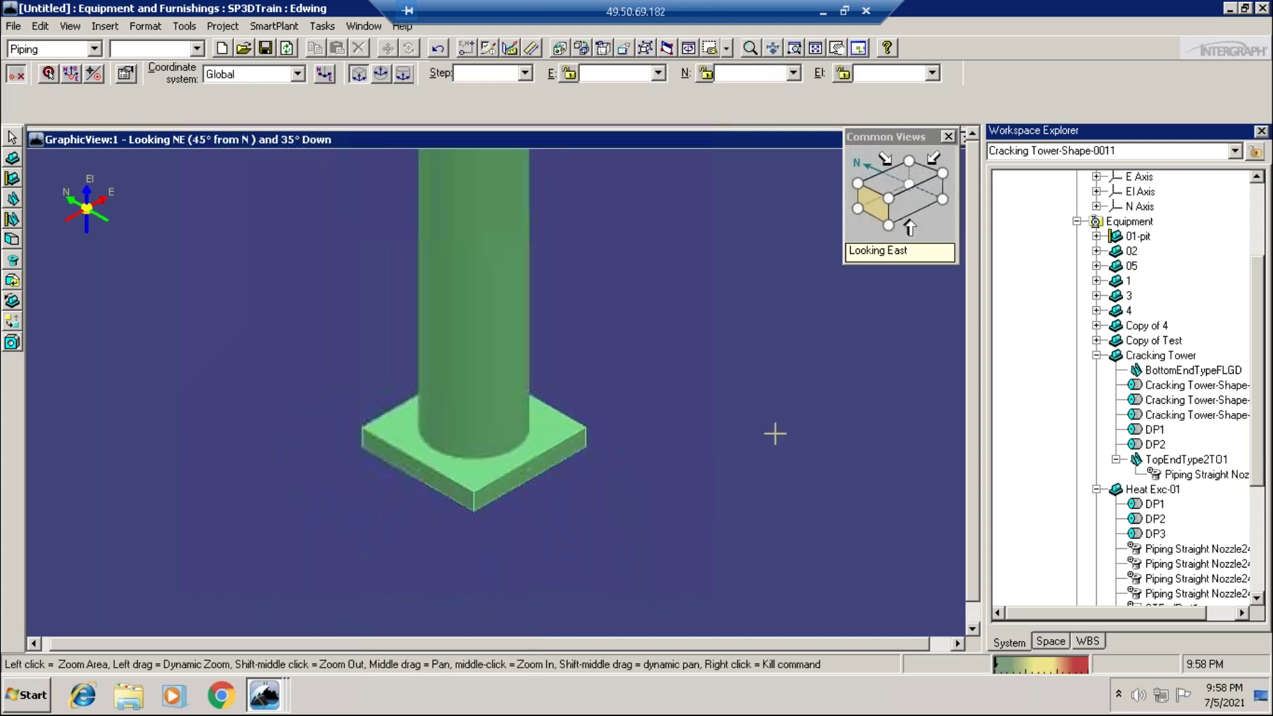
scroll(775, 433, "down", 8)
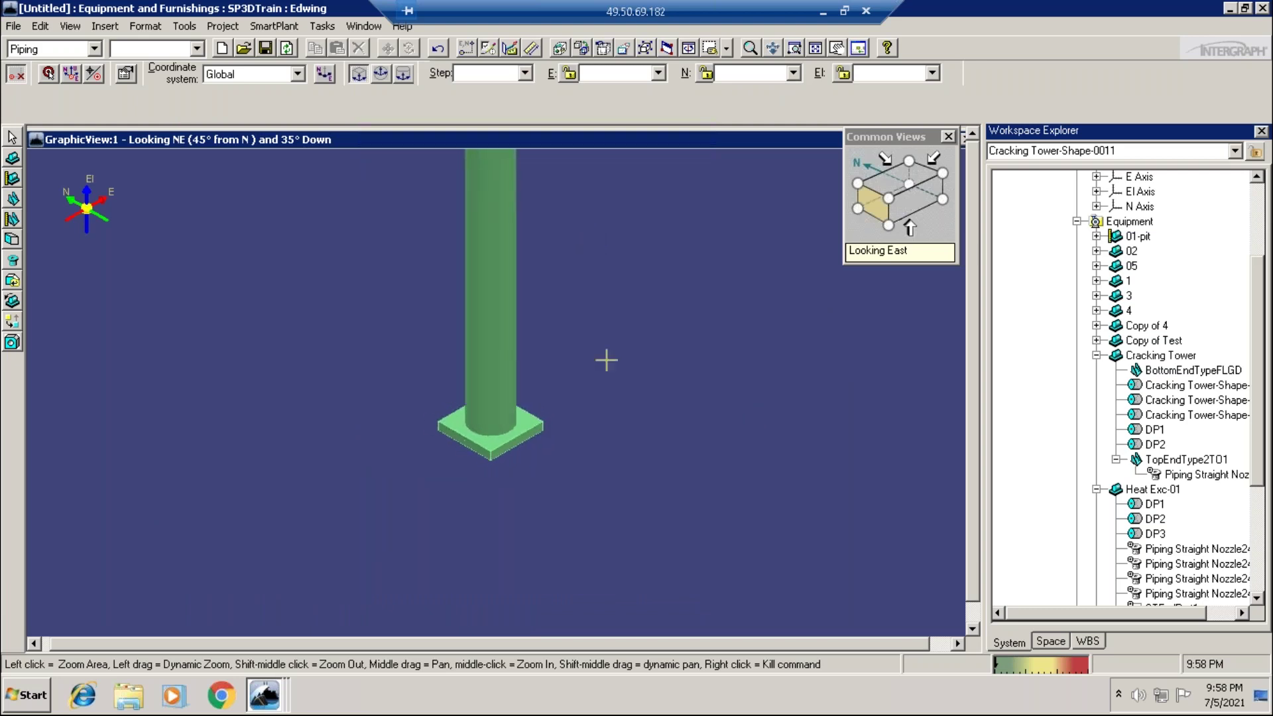
middle_click_drag(606, 358, 643, 500)
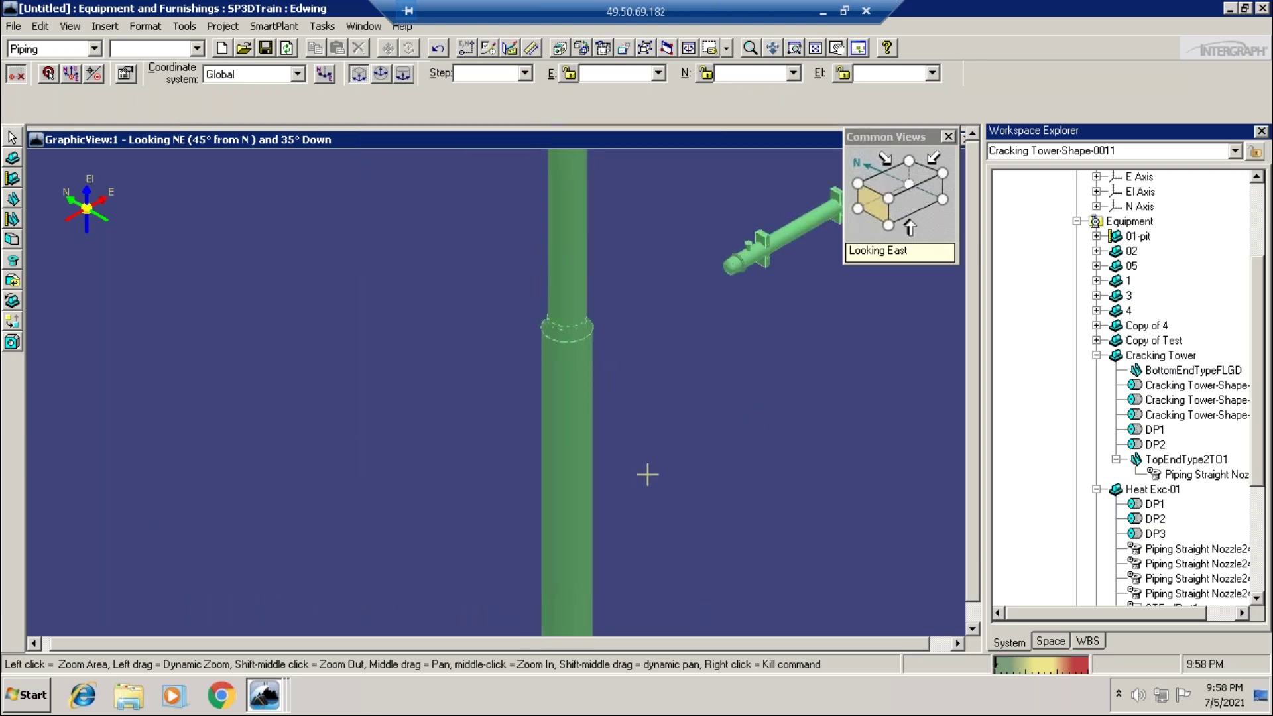
scroll(652, 470, "down", 1)
scroll(653, 470, "down", 5)
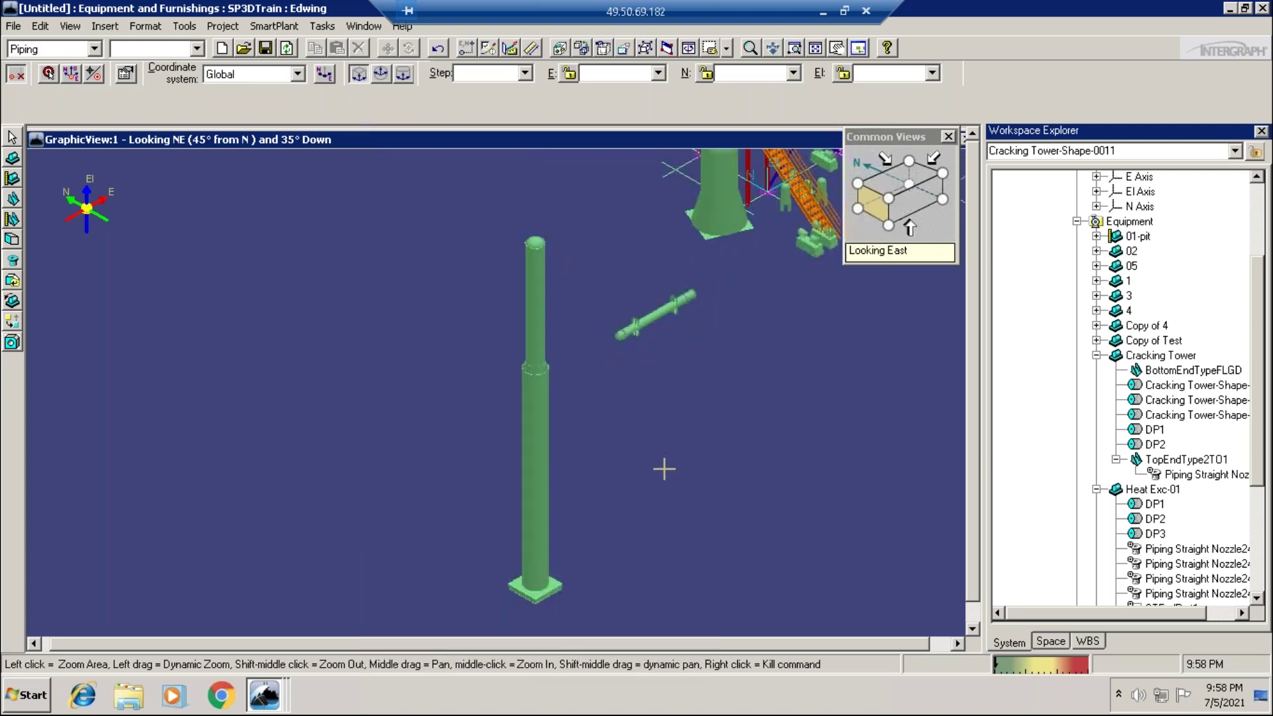
right_click(659, 467)
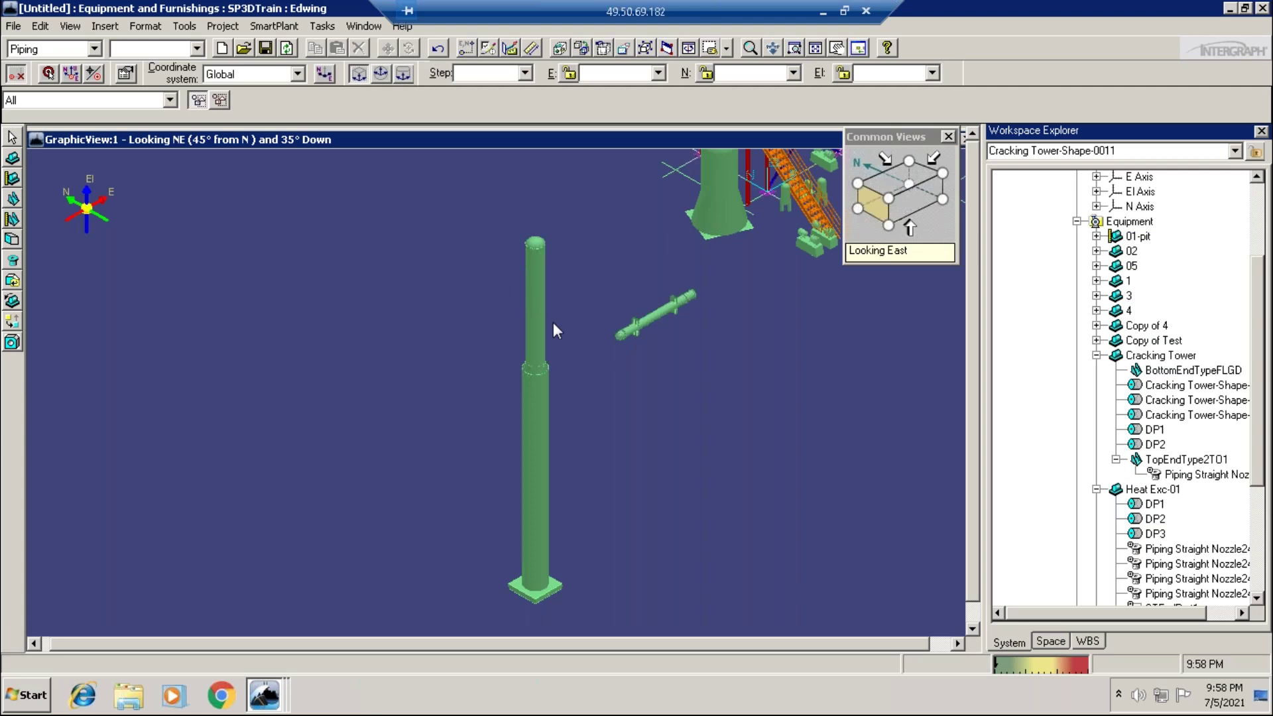
left_click(531, 372)
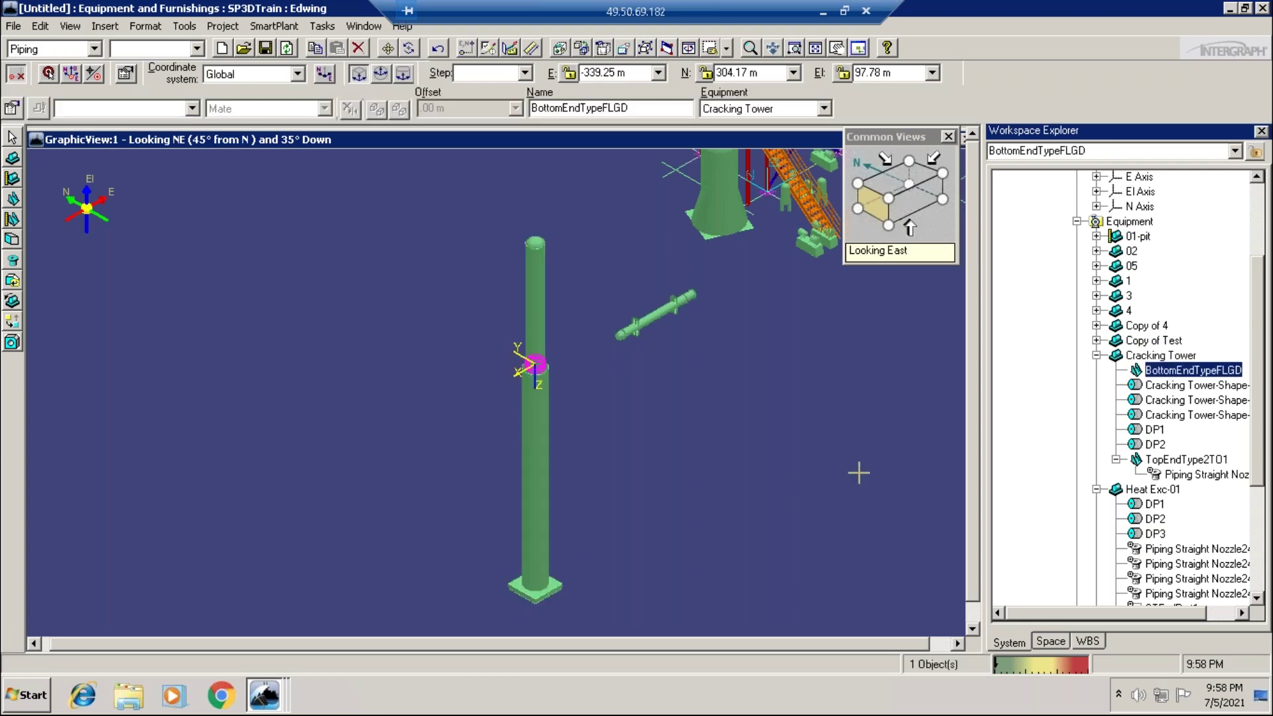
left_click(559, 427)
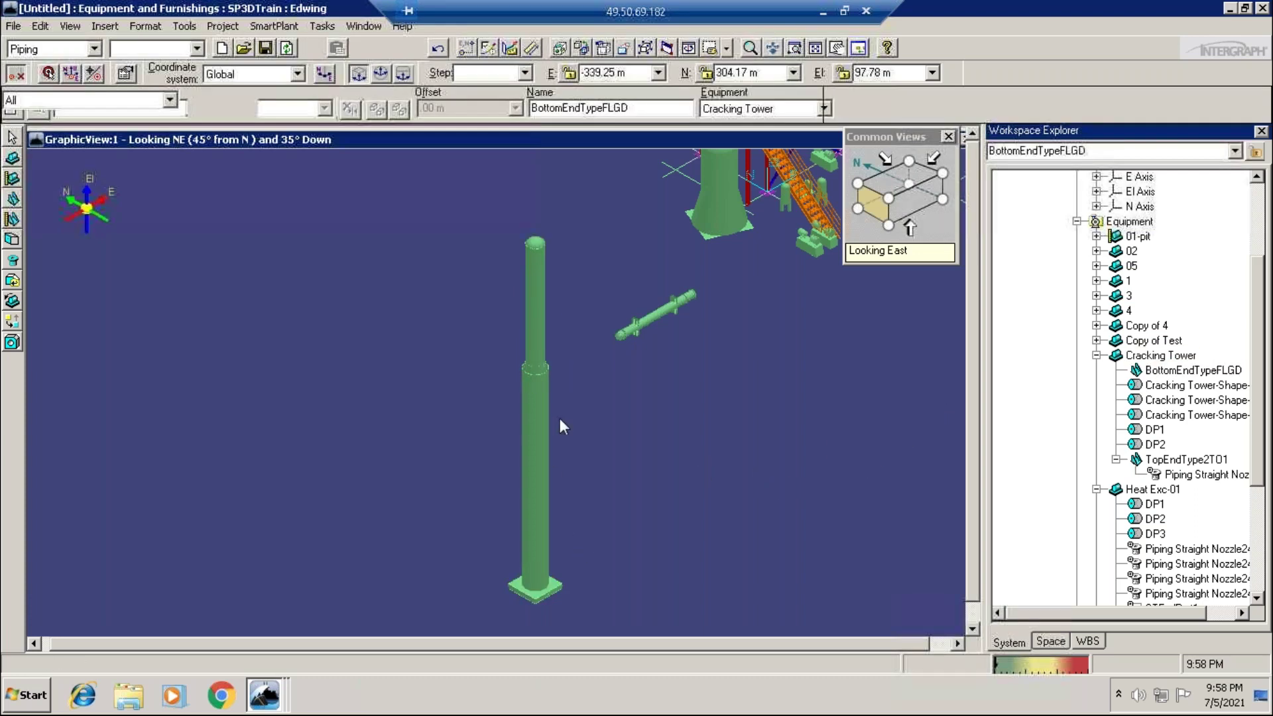
Try to move the Cracking Tower with all its nested components, using the base plate's centre as the starting point
right_click(1154, 358)
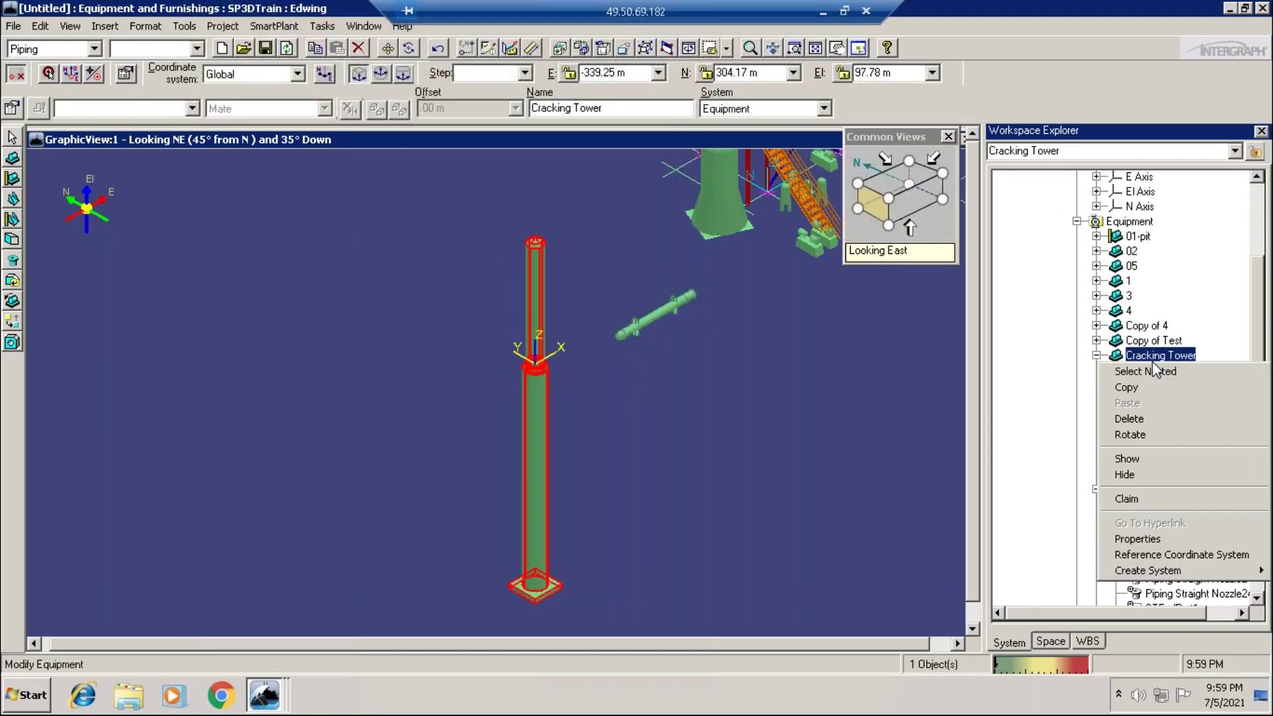
left_click(1140, 373)
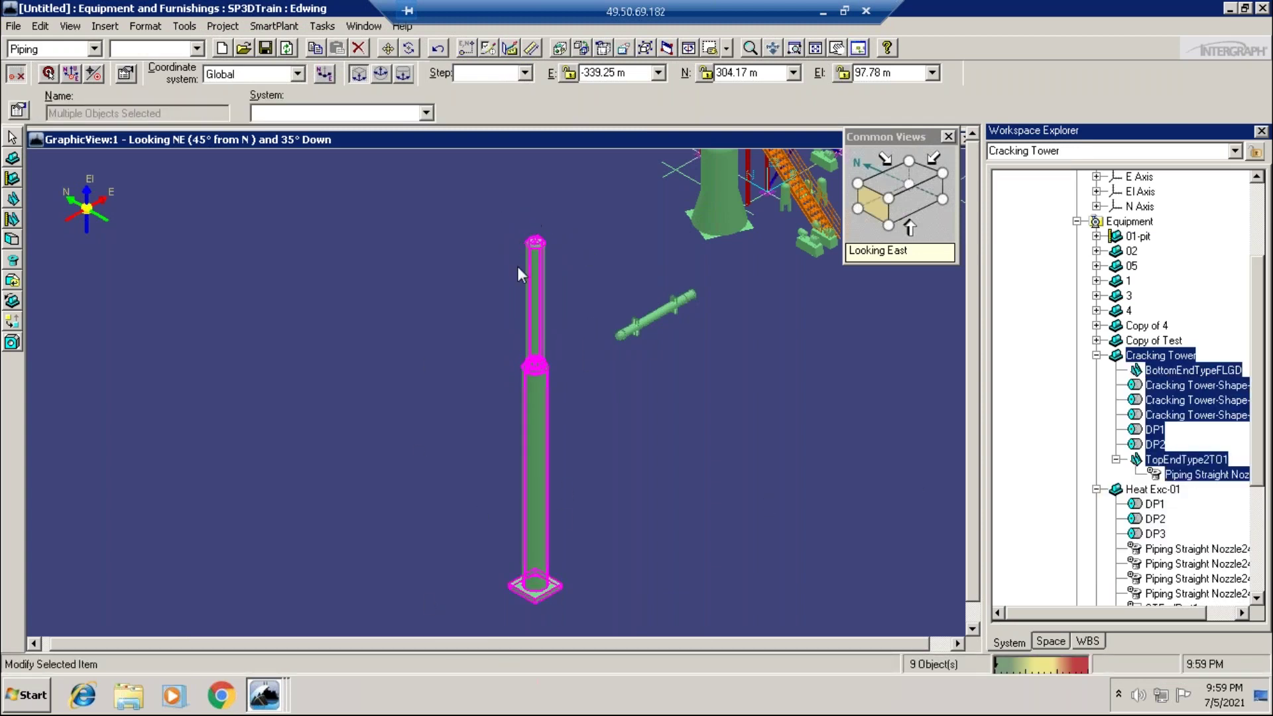
left_click(388, 49)
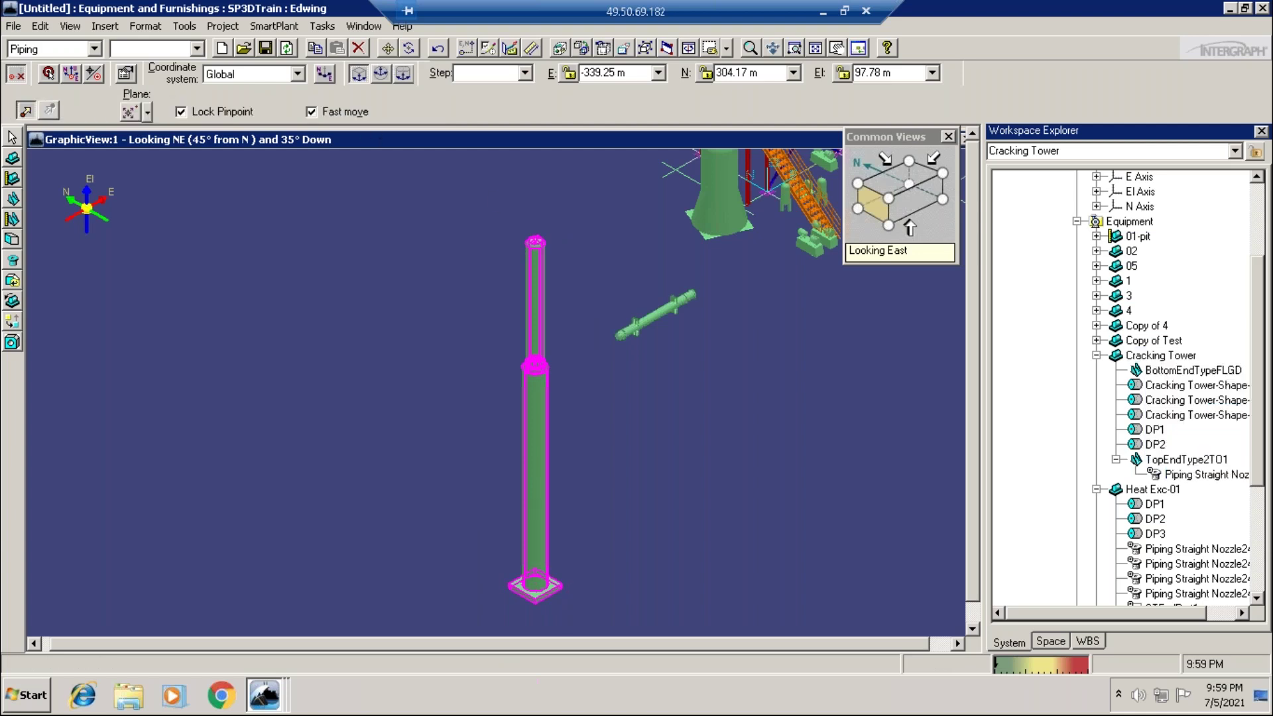
left_click(554, 587)
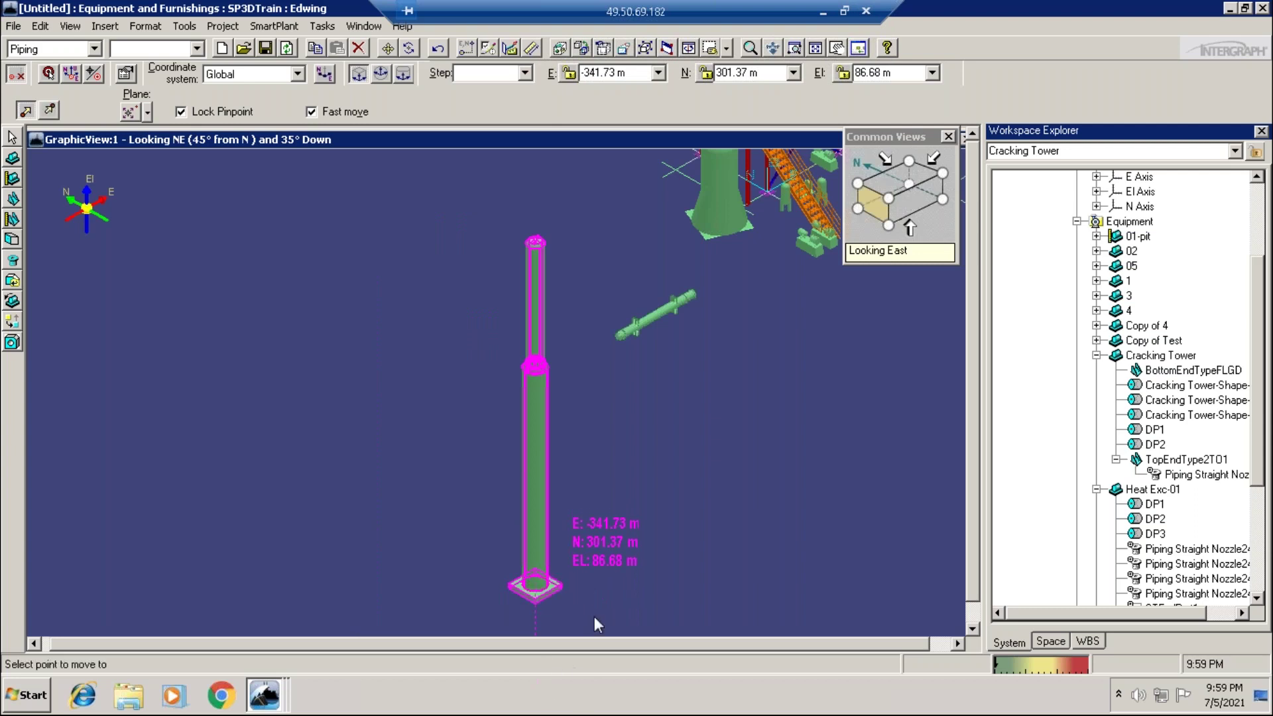
left_click(743, 73)
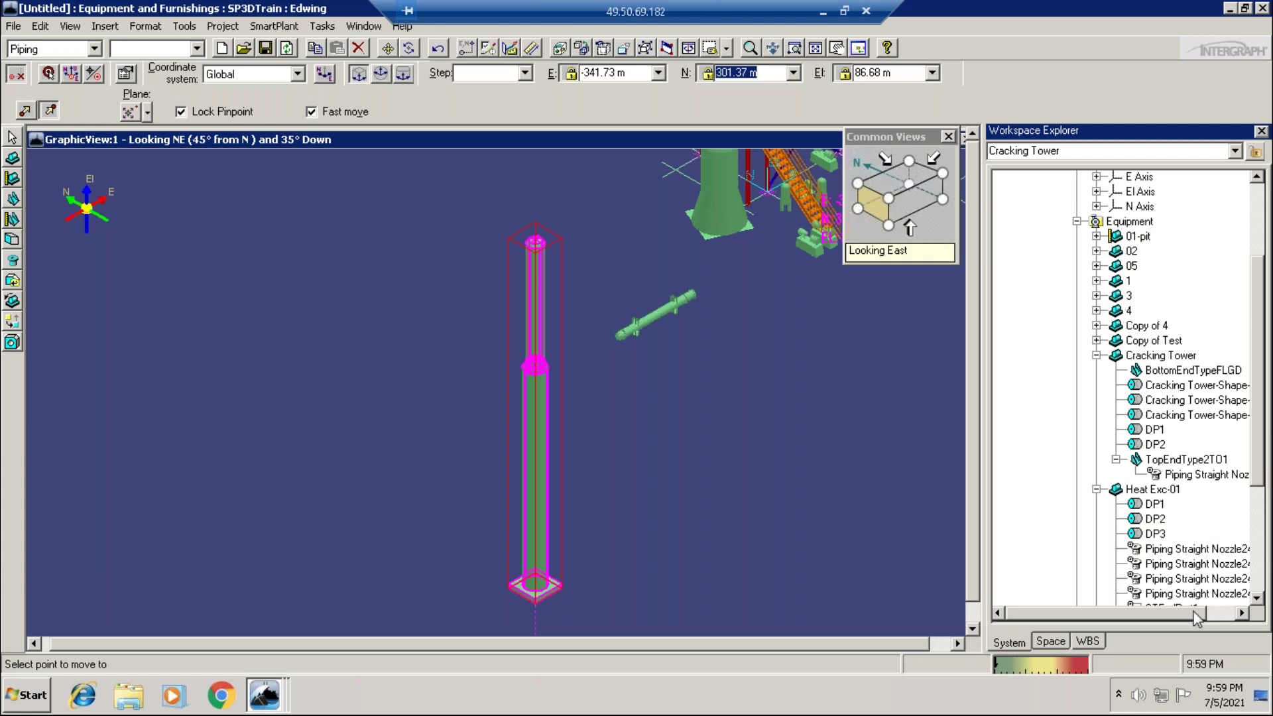
left_click(1242, 613)
left_click(1242, 612)
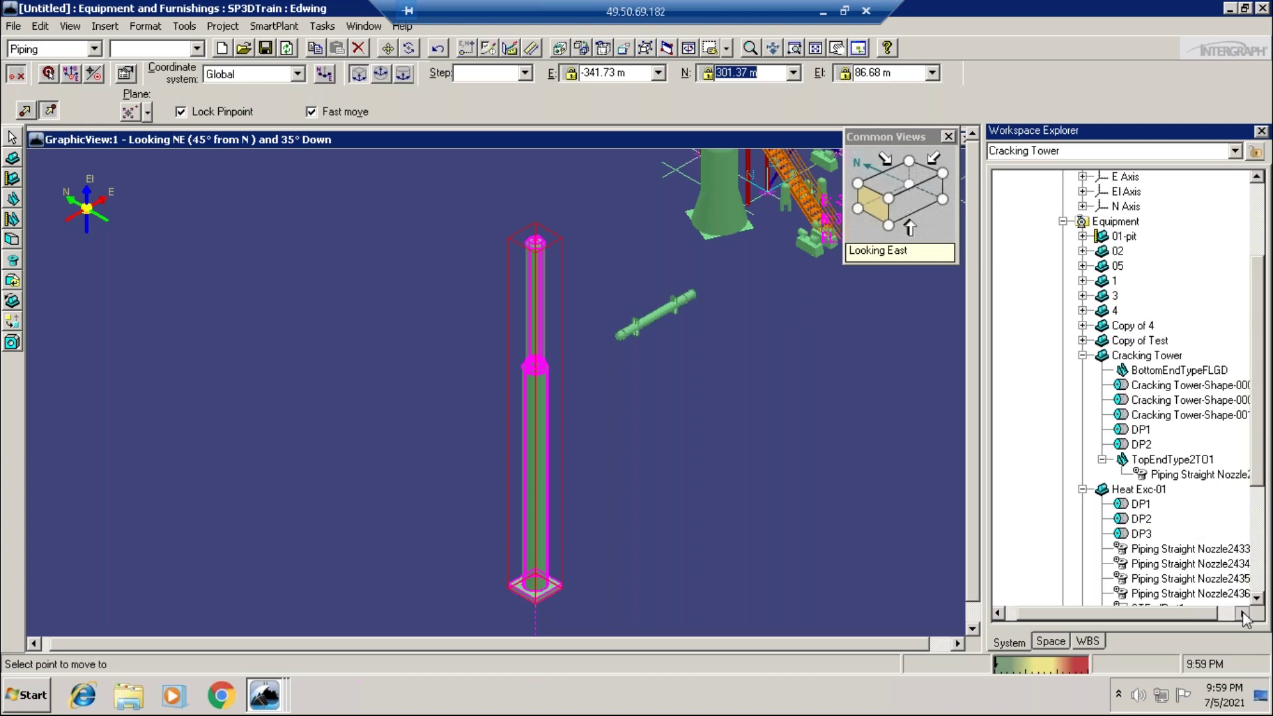
left_click(1243, 613)
left_click(1242, 613)
left_click(14, 140)
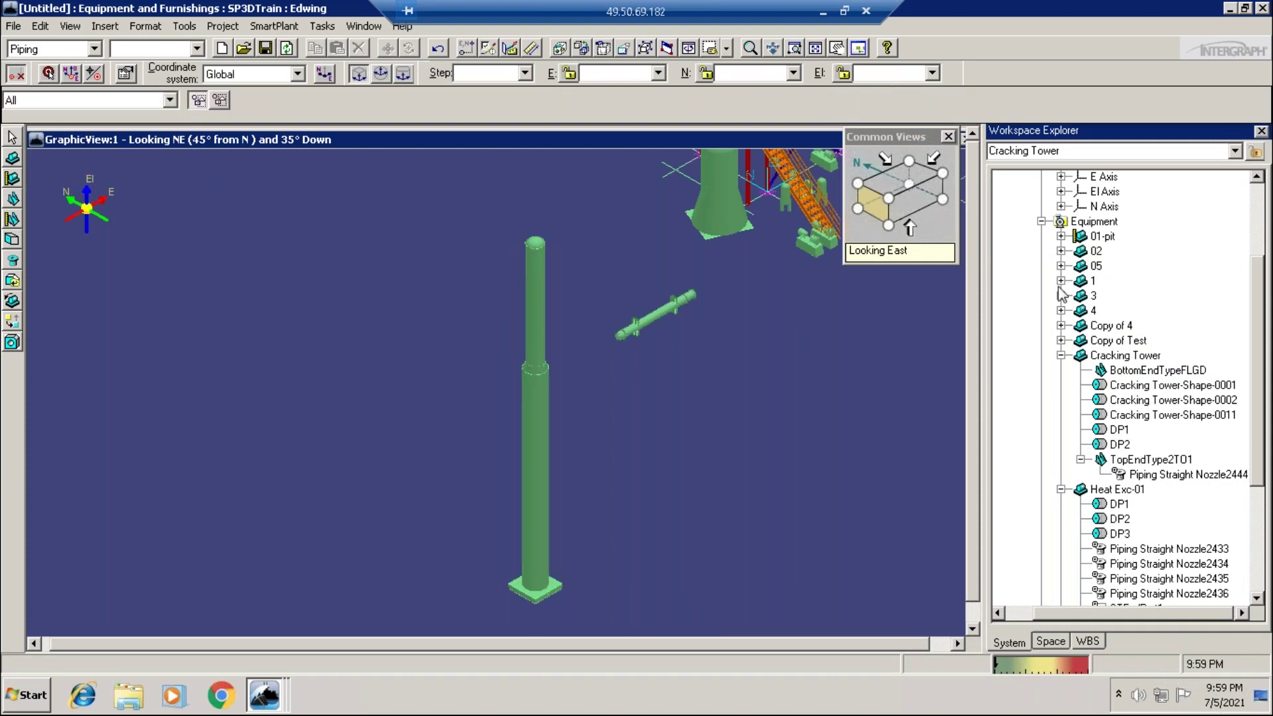
Select the Cracking Tower equipment together with all its nested components, and clear the selection
left_click(1114, 356)
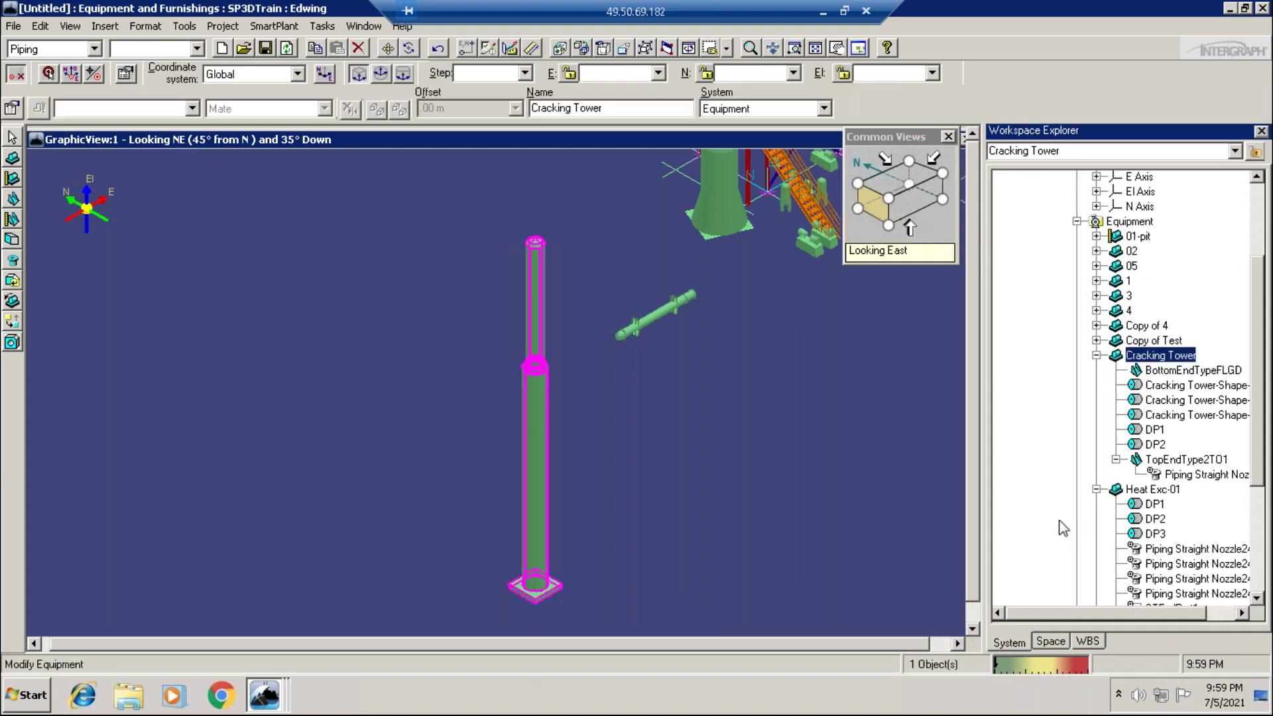
right_click(1159, 357)
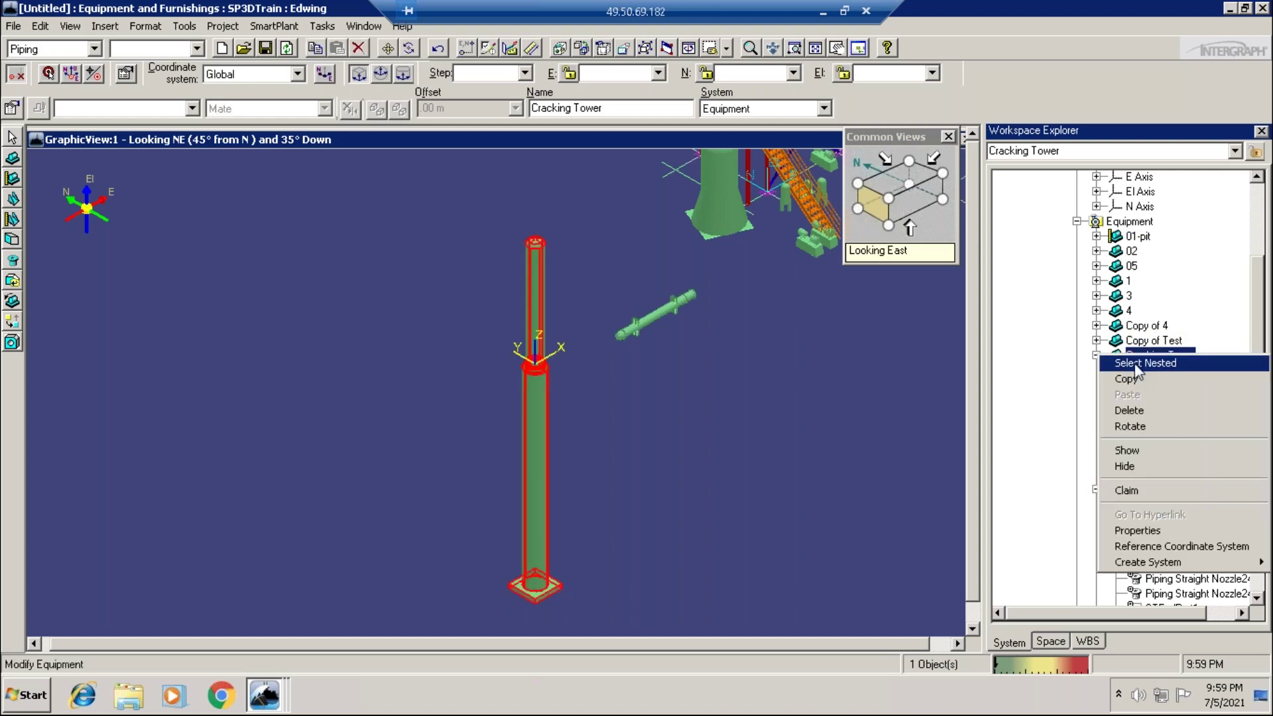
left_click(1142, 365)
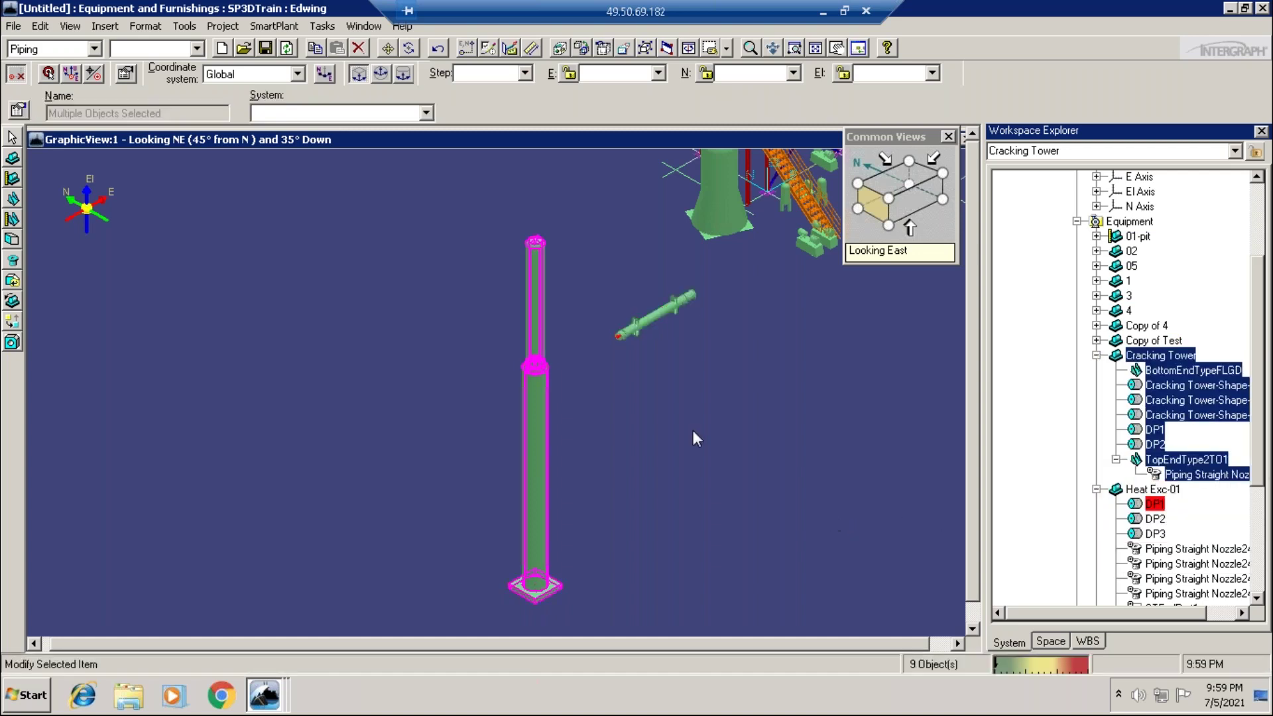
left_click(727, 489)
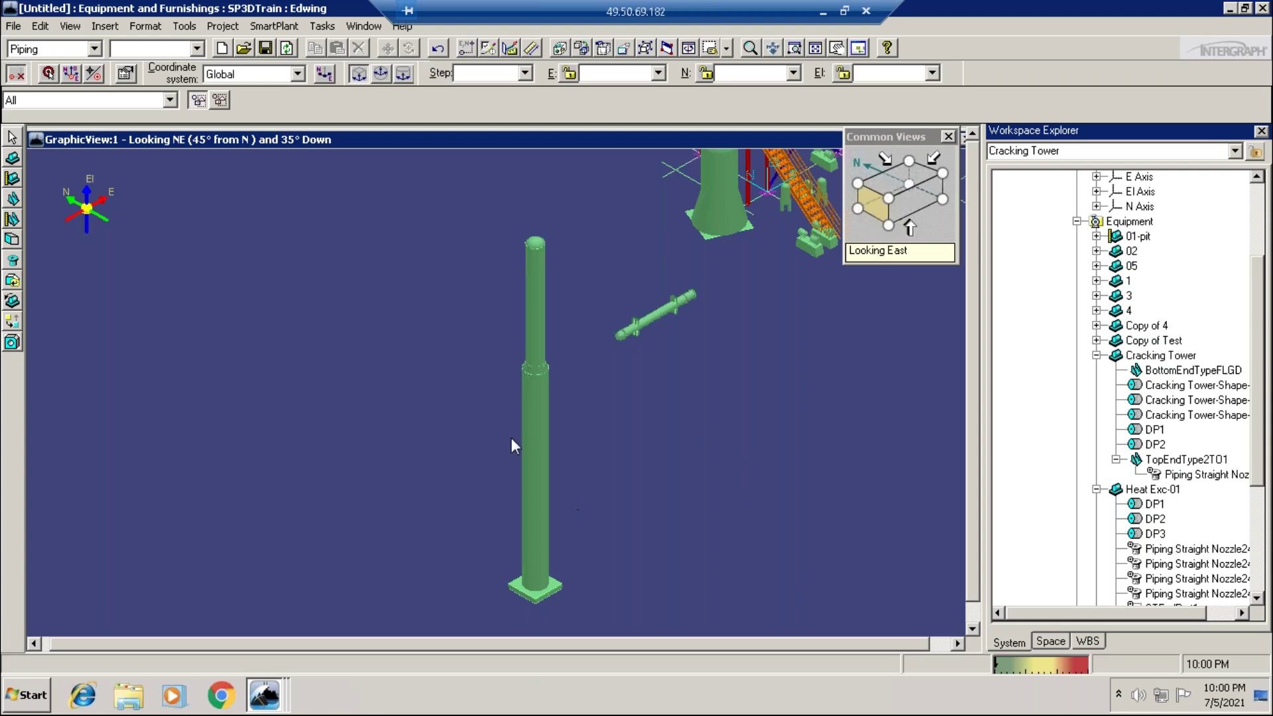
Look straight down on the model and zoom in on the top of the Cracking Tower
left_click(894, 182)
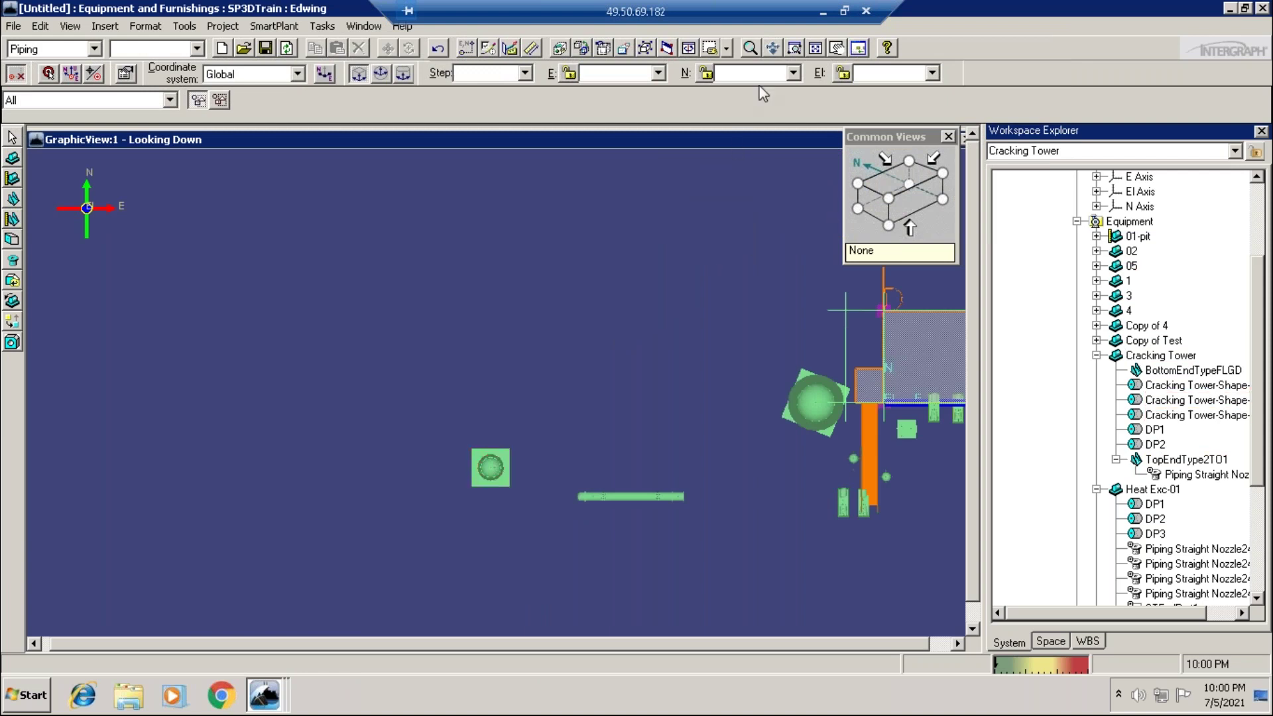
left_click(795, 48)
left_click(462, 436)
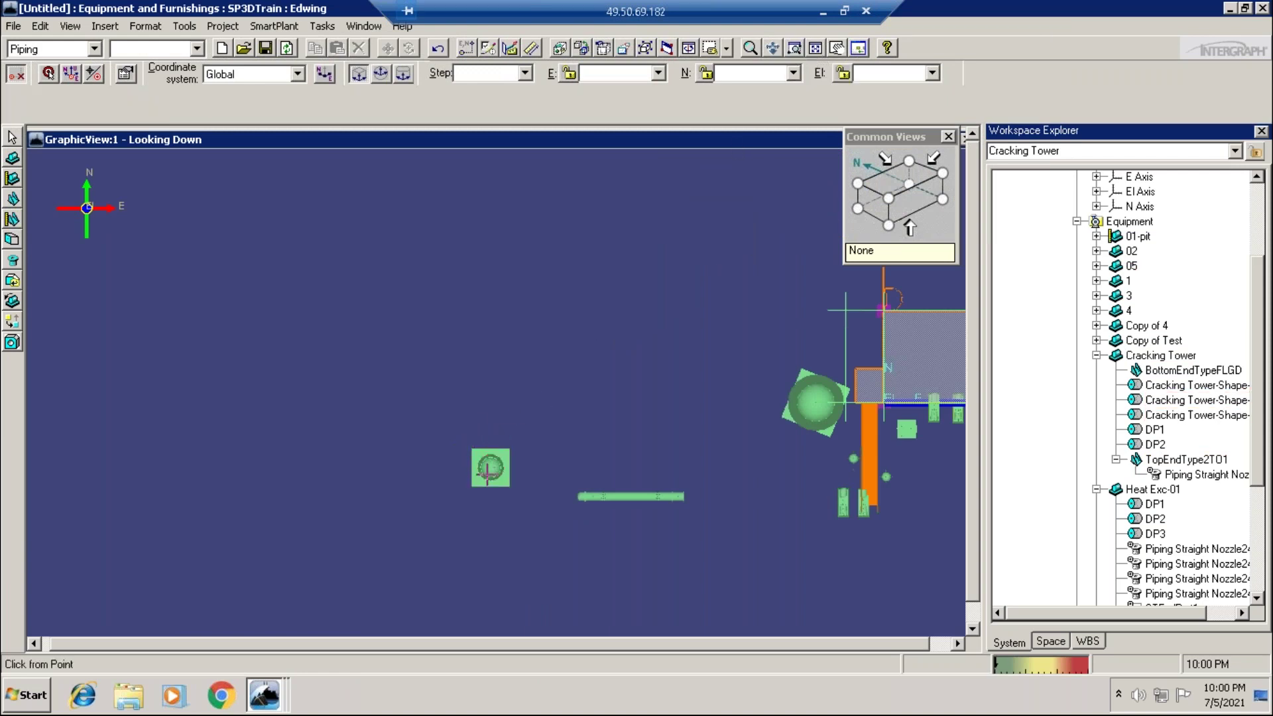
left_click(530, 508)
left_click(389, 273)
left_click(558, 474)
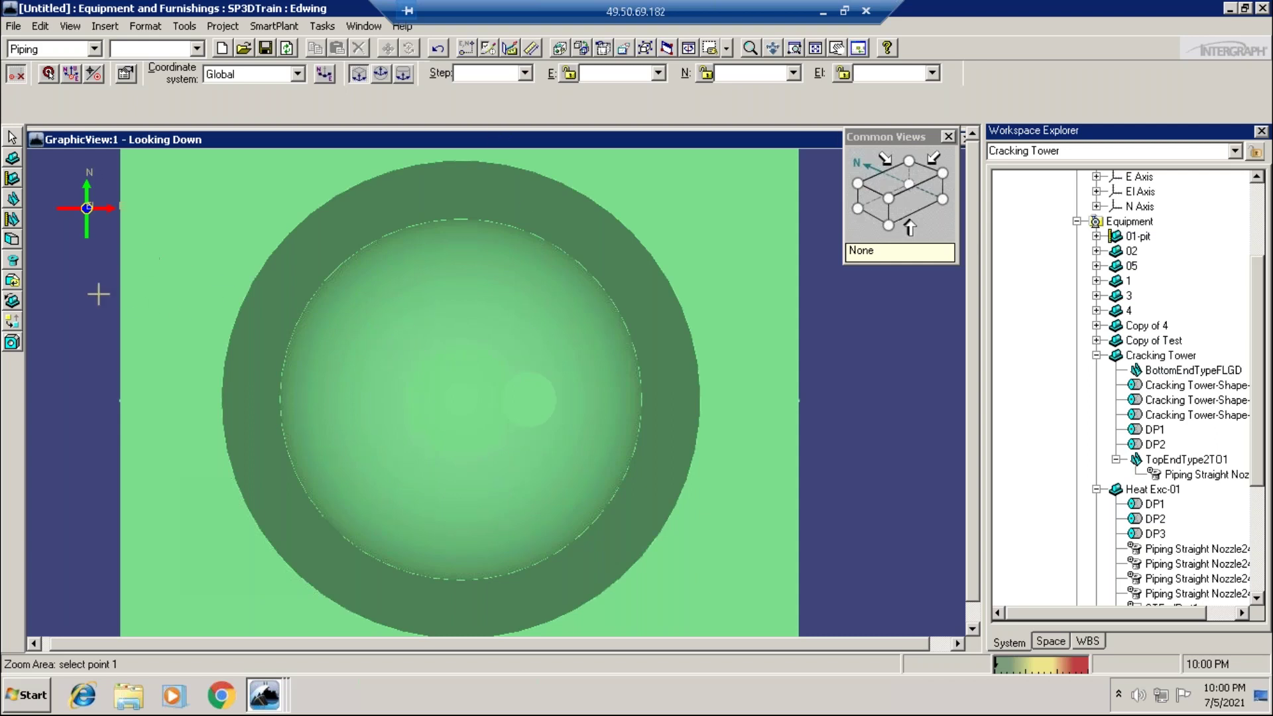
Open the location properties of the piping nozzle on the Cracking Tower's top end and set its placement type to Axial
left_click(12, 137)
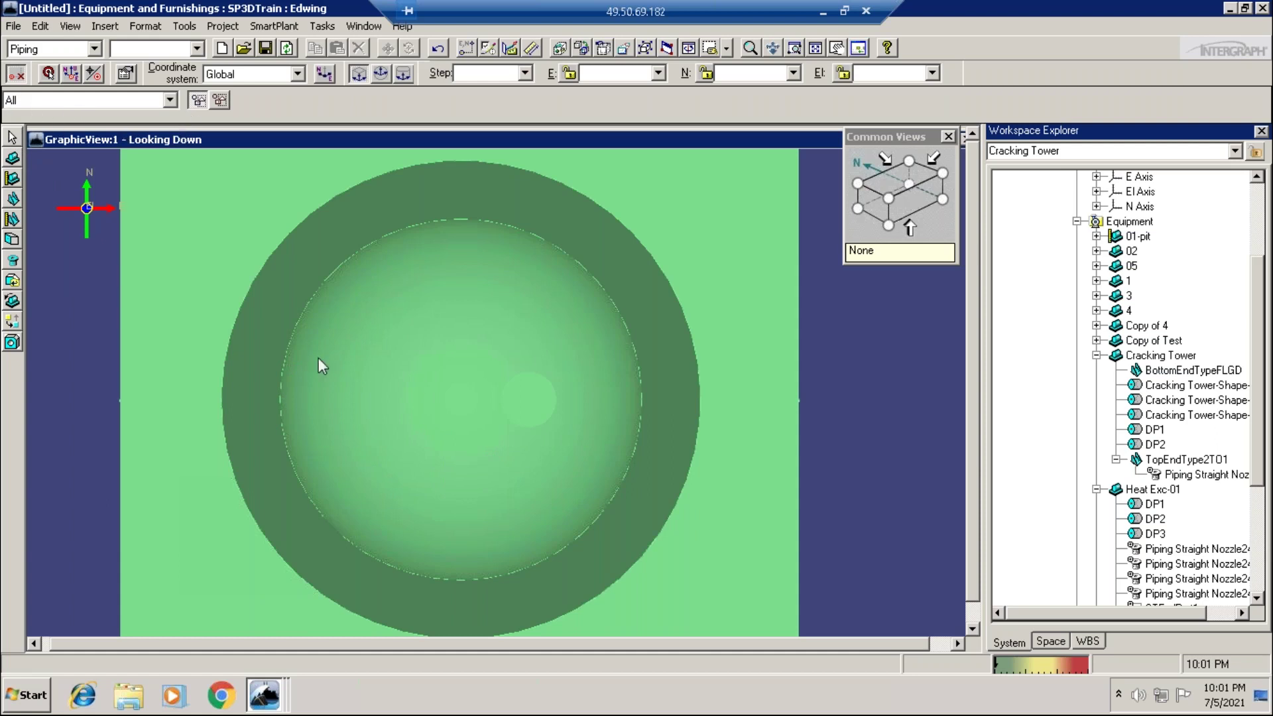
left_click(550, 409)
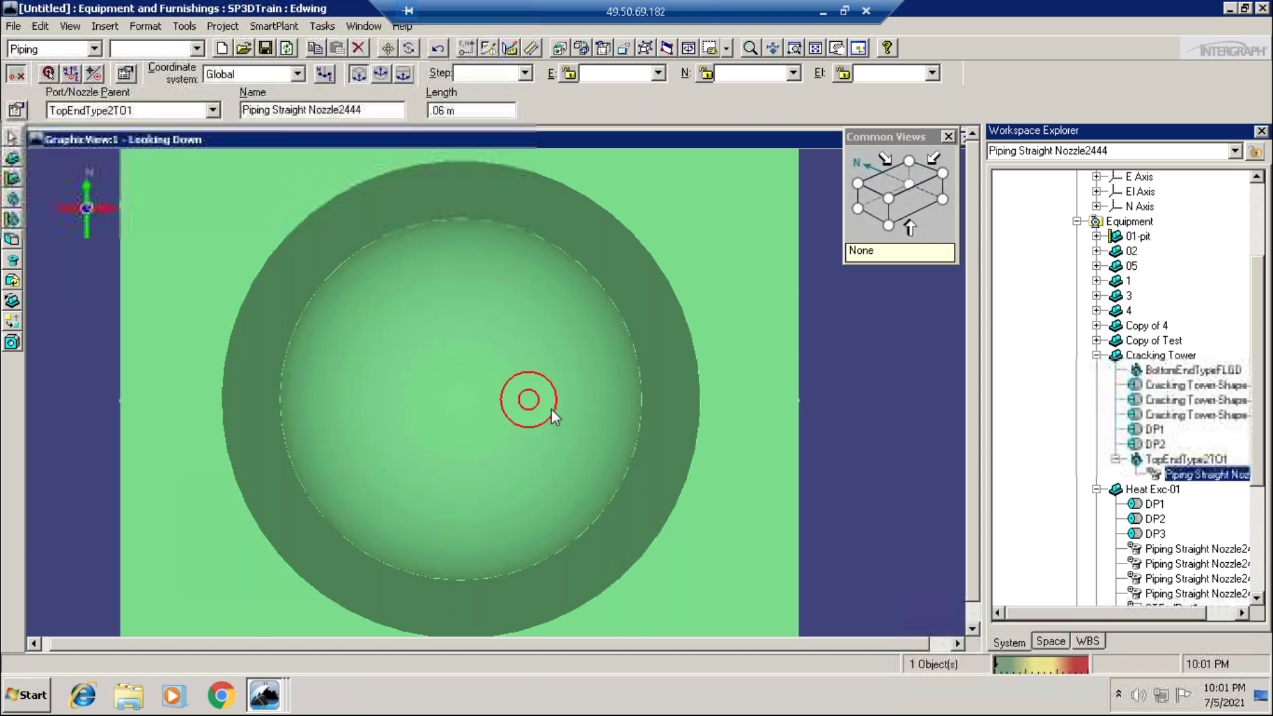
left_click(16, 112)
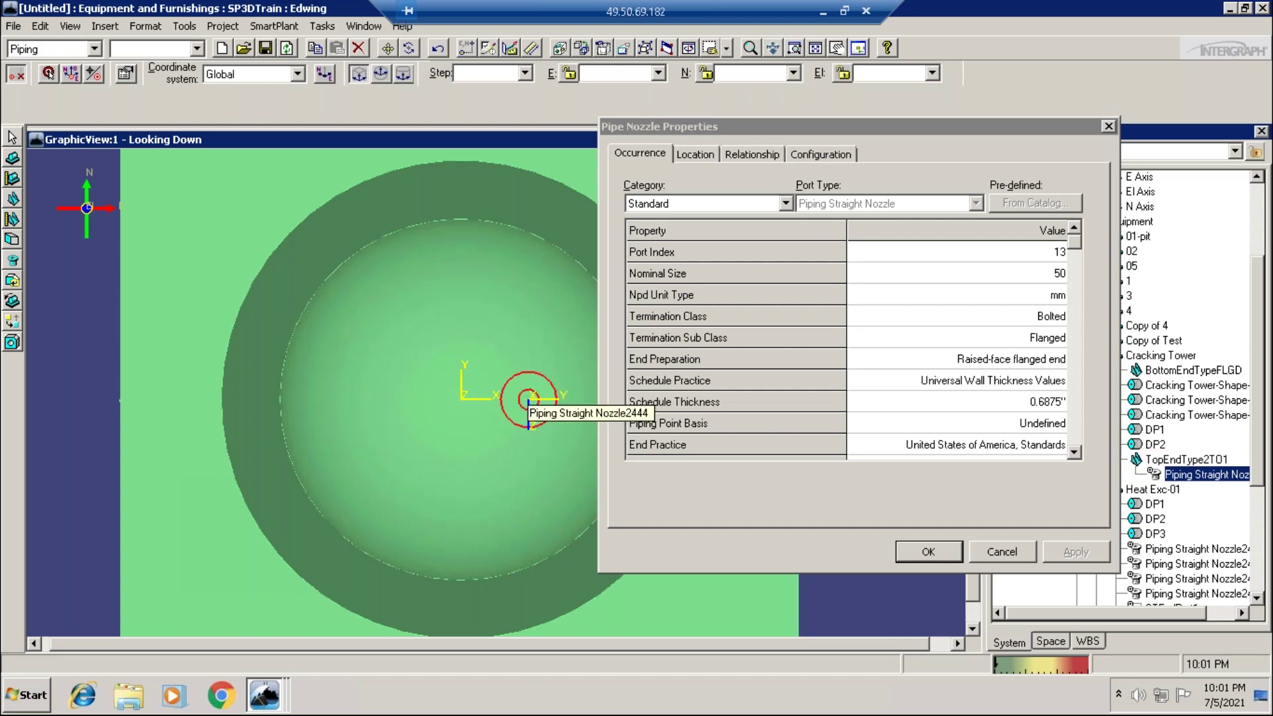
left_click(695, 156)
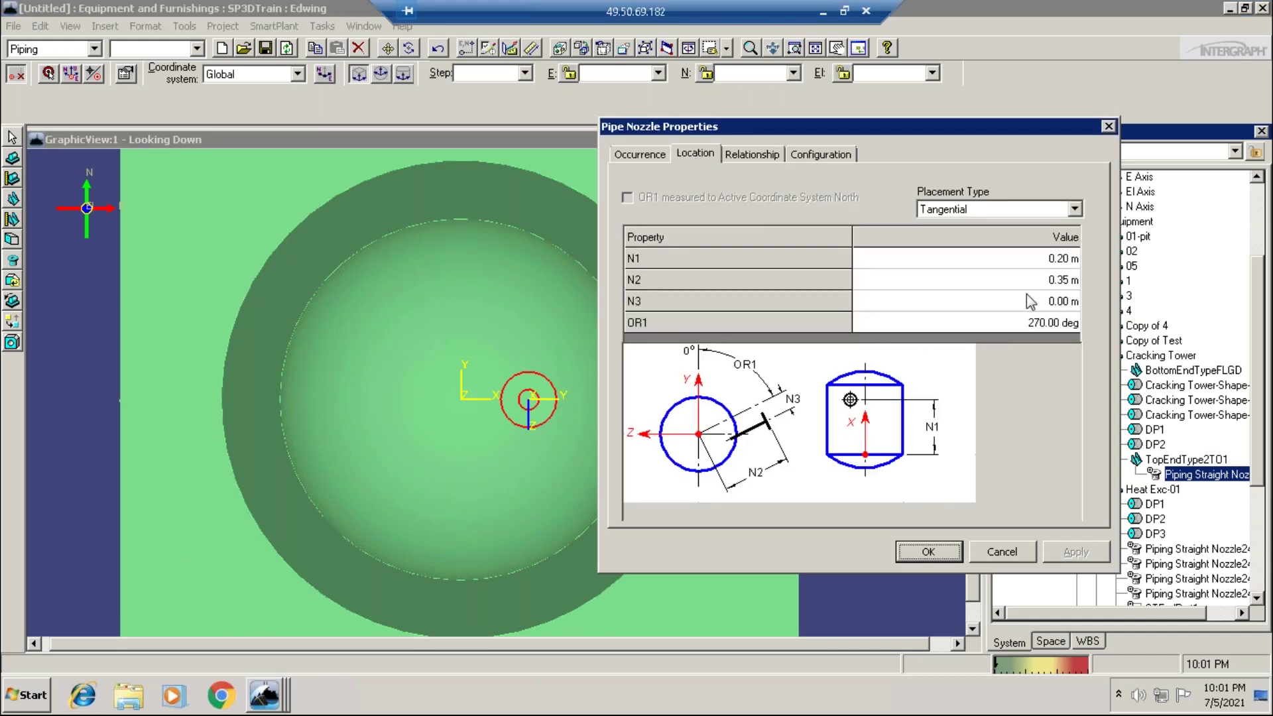
left_click(1075, 210)
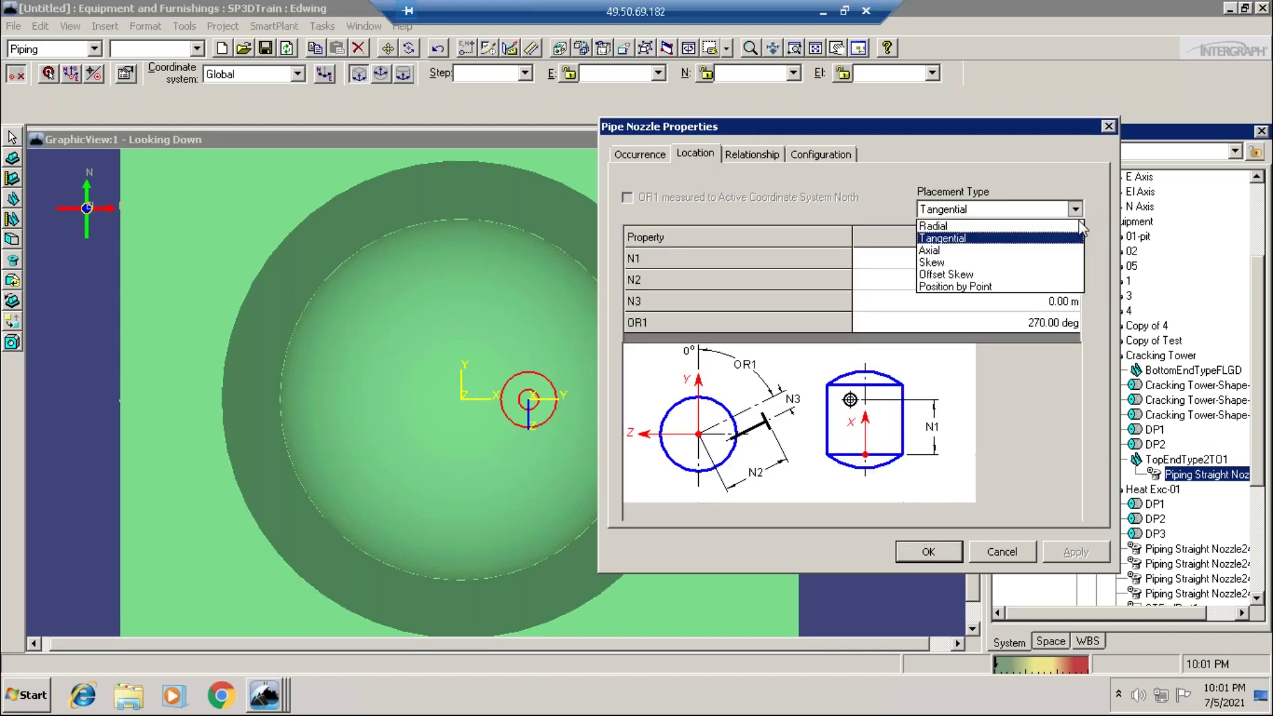
left_click(955, 252)
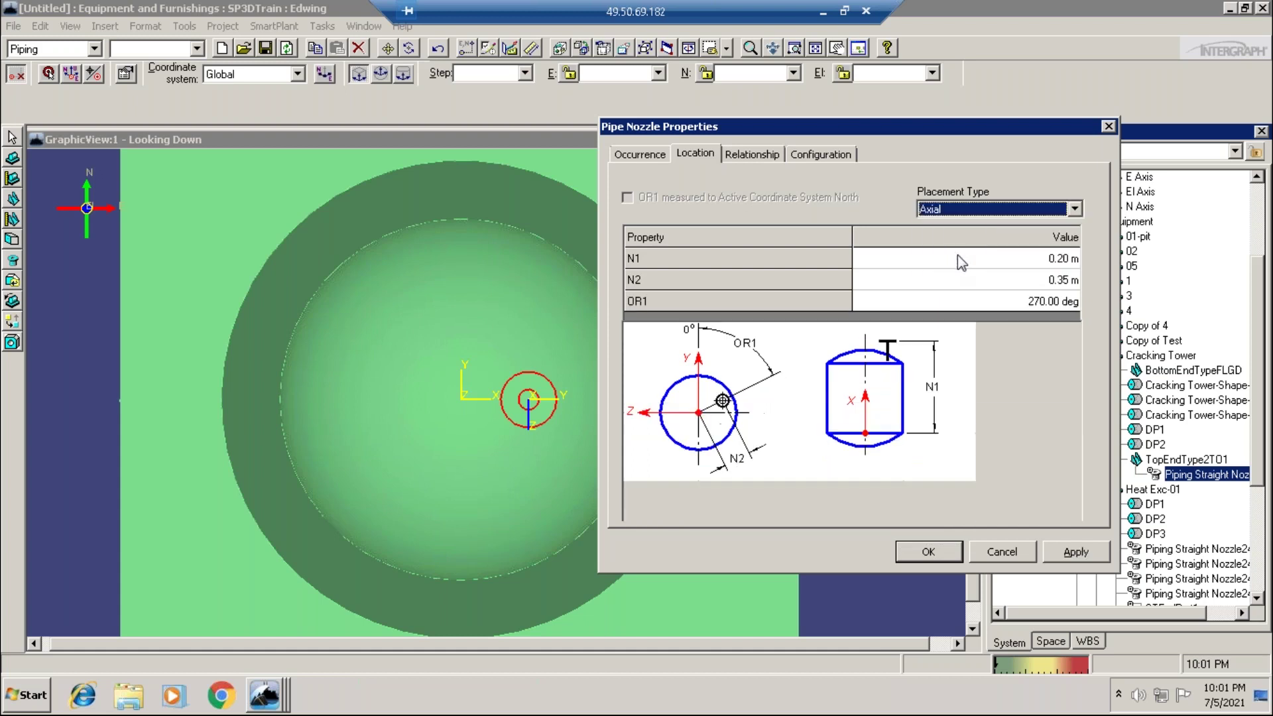
Set the top-end nozzle's OR1 angle to 0 deg and apply it
left_click(1009, 301)
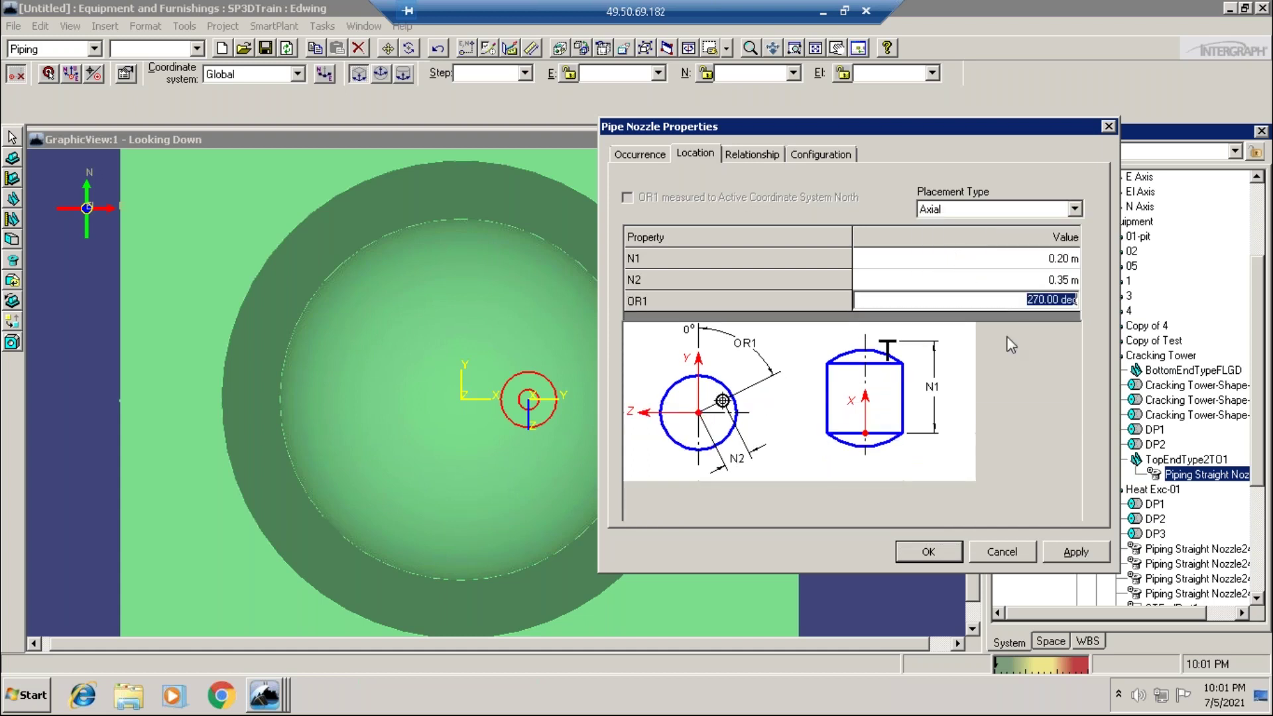
type("0")
left_click(1076, 552)
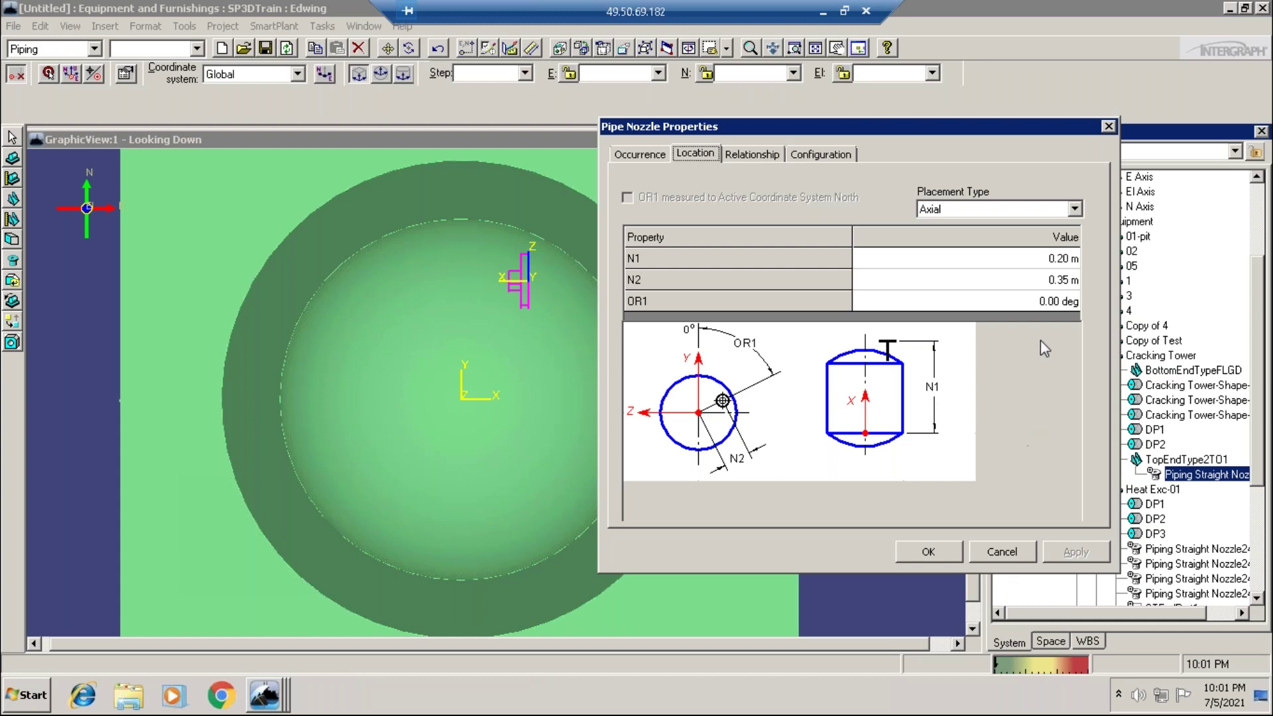
Set the top-end nozzle's OR1 angle to 270 deg and N2 to 0 m, apply the values, and close its properties
left_click(1043, 304)
type("4")
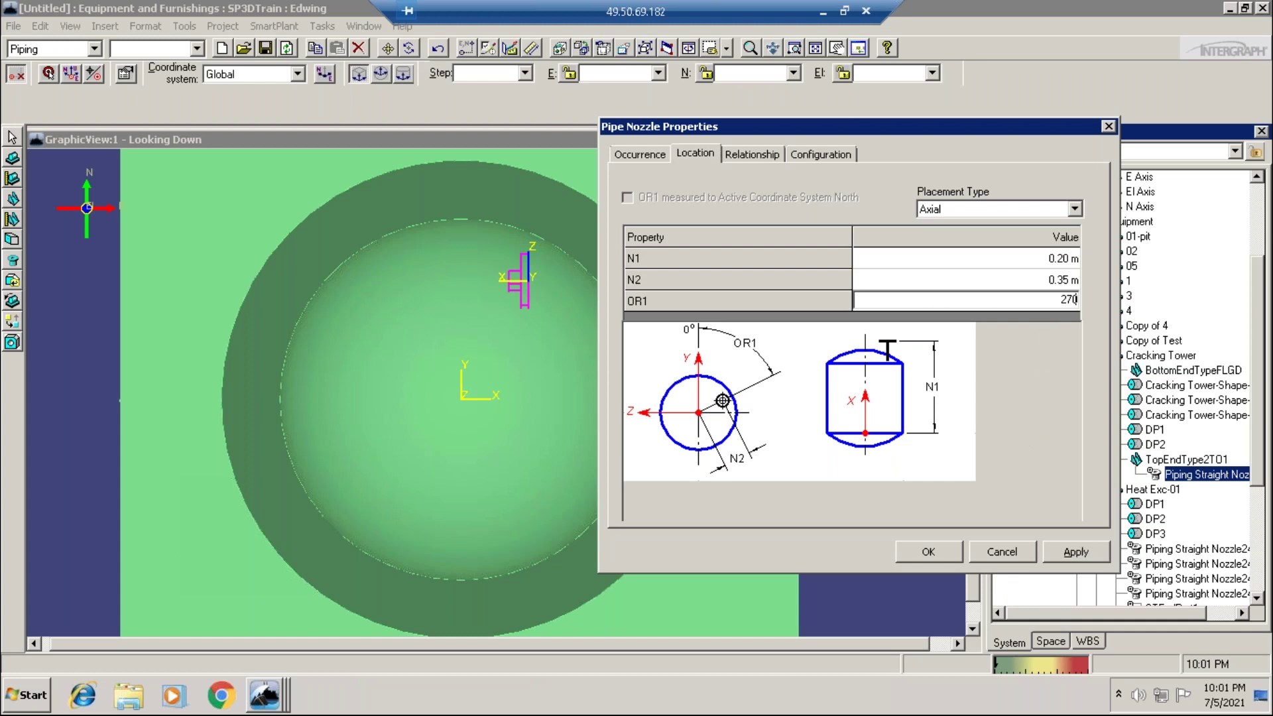
left_click(1028, 277)
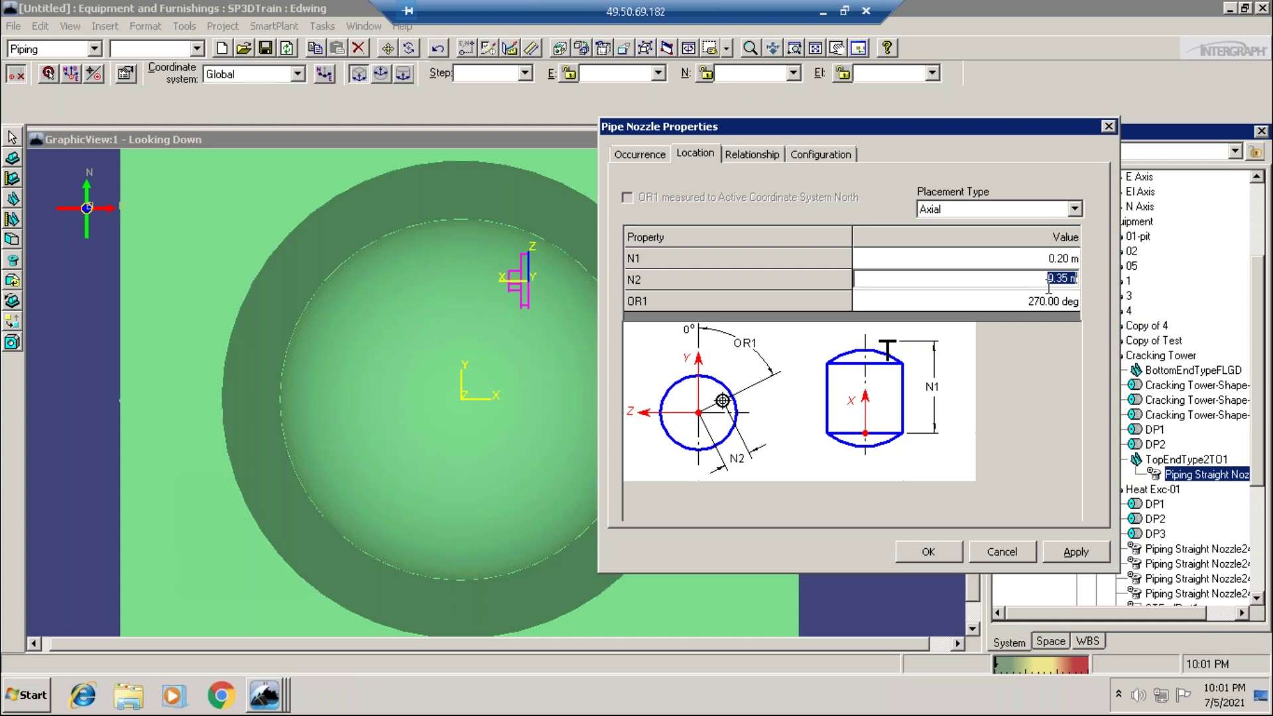
type("0")
left_click(1069, 550)
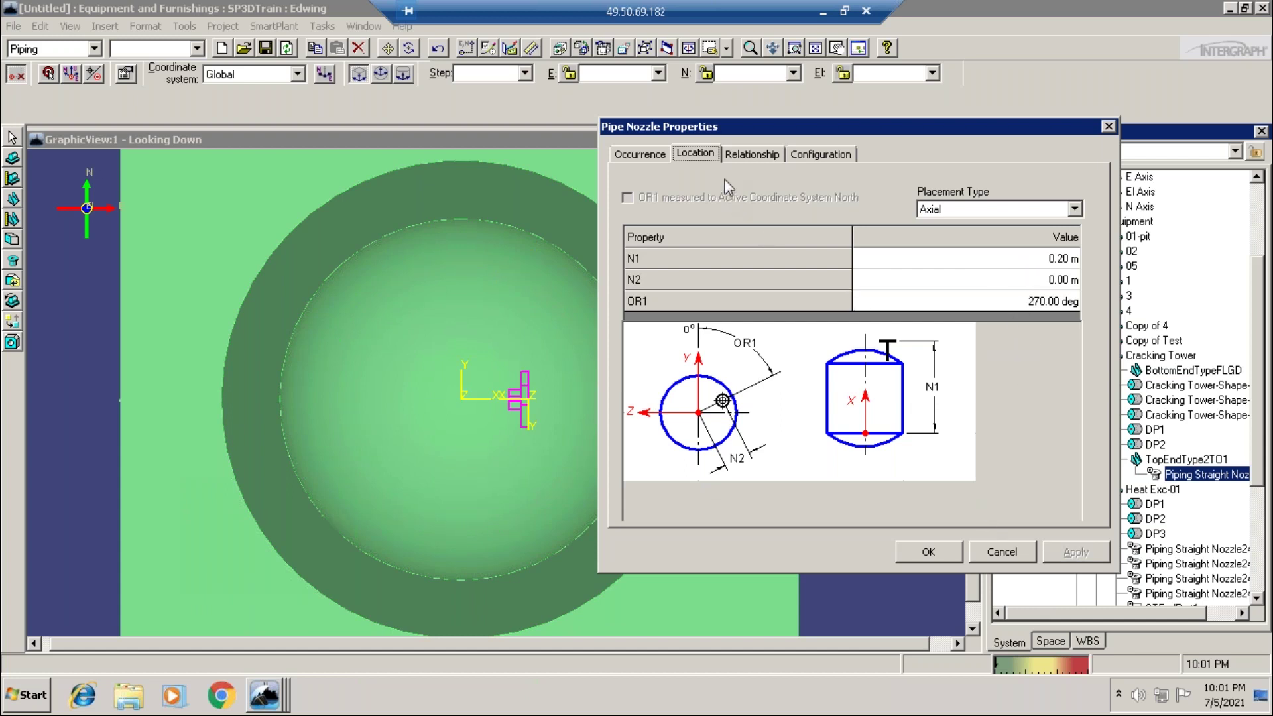
left_click(651, 155)
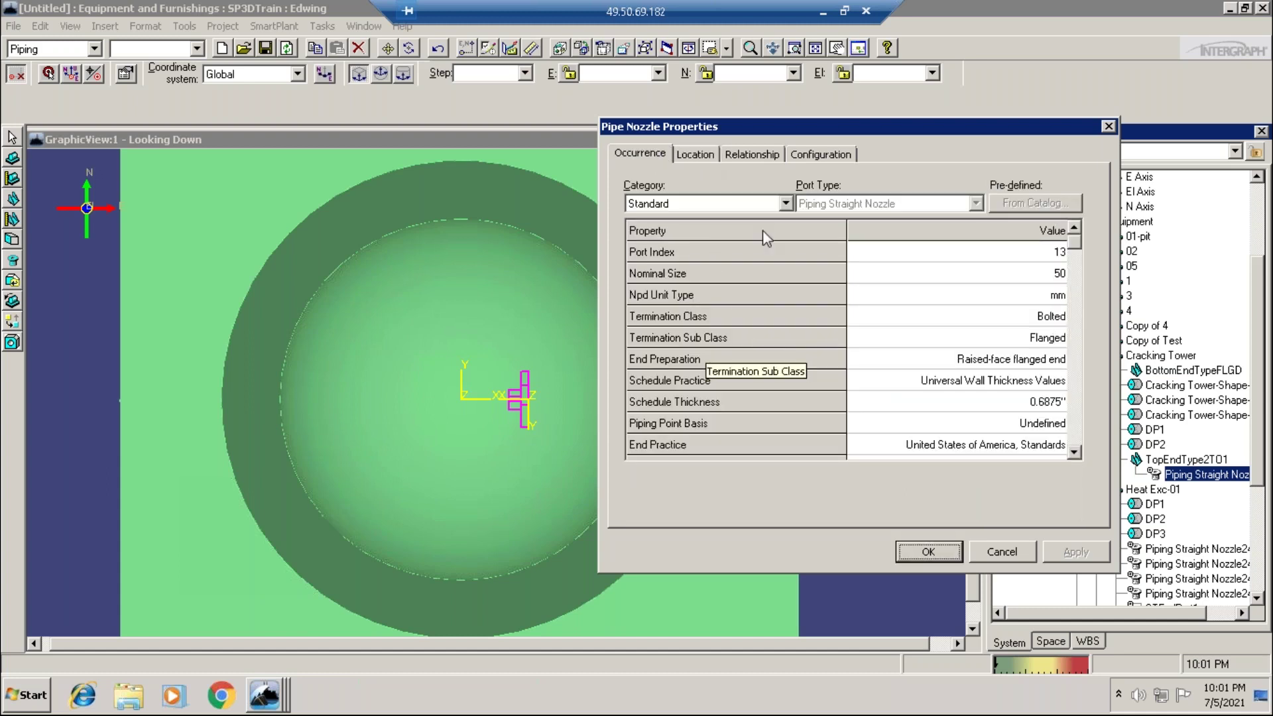
left_click(1003, 553)
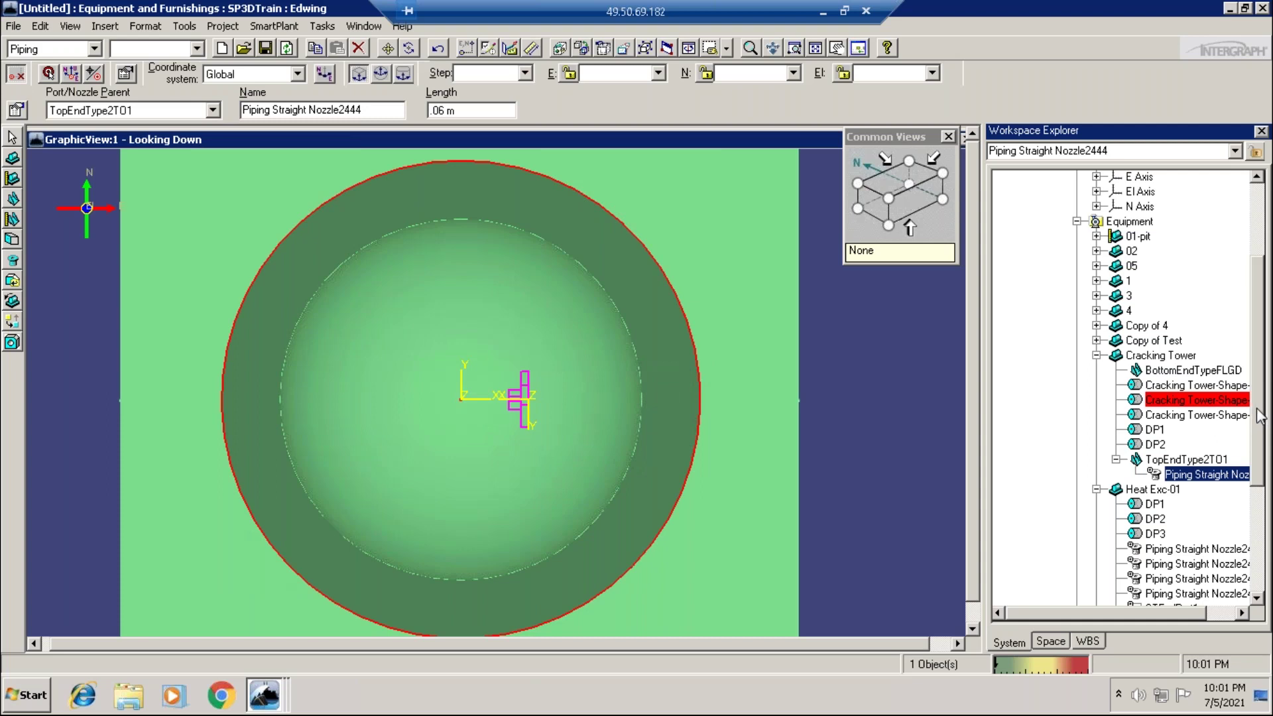
Examine the Cracking Tower's top nozzle in an isometric view showing the tower and its surroundings, and clear the selection
scroll(1263, 461, "down", 2)
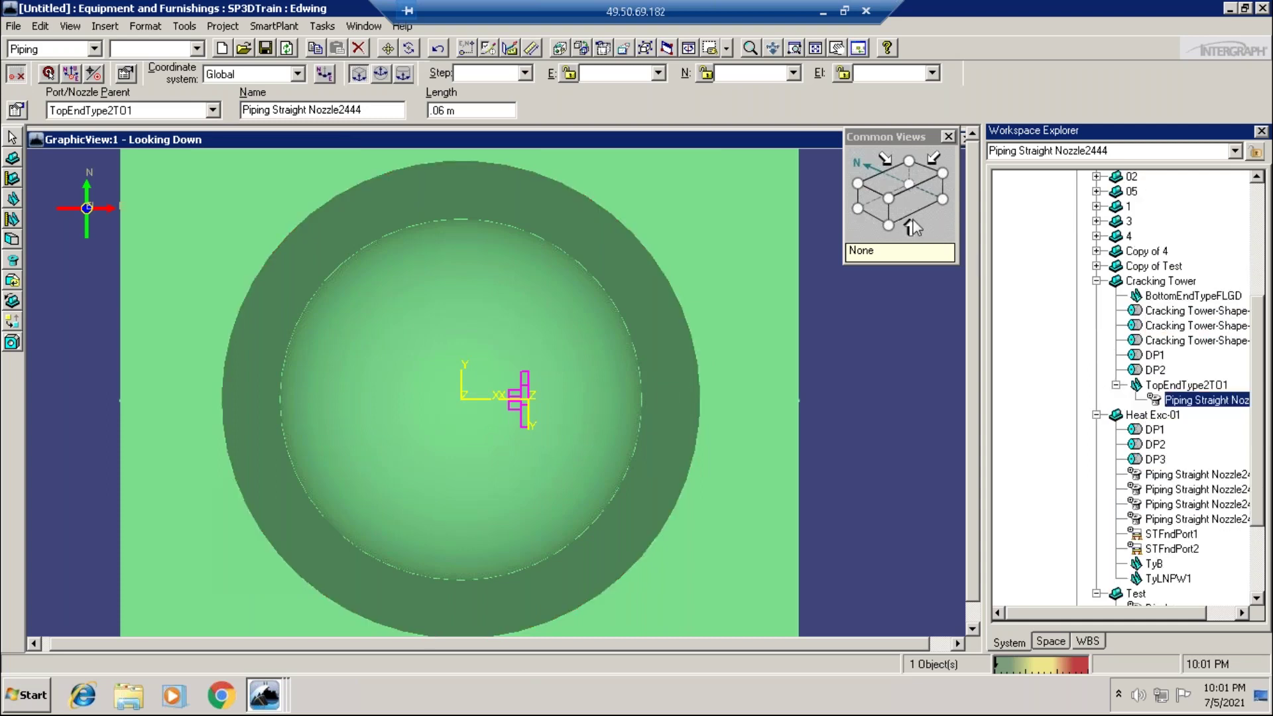
left_click(889, 198)
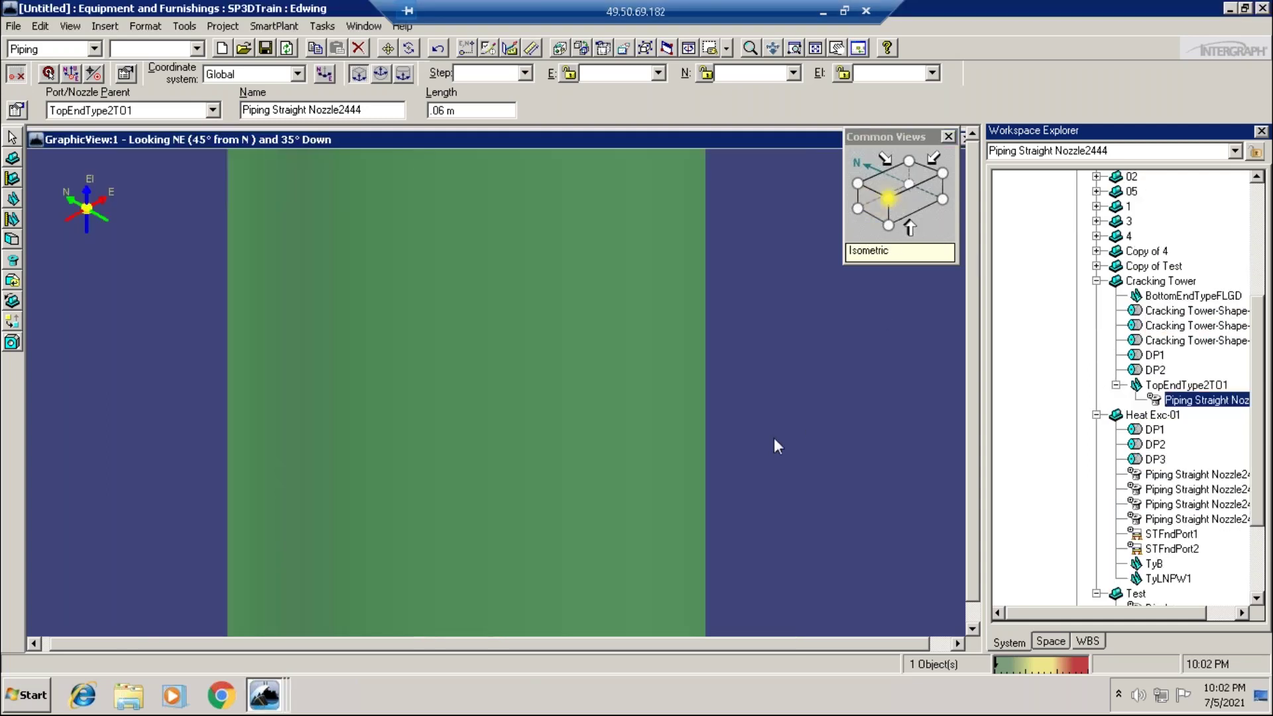
left_click(750, 48)
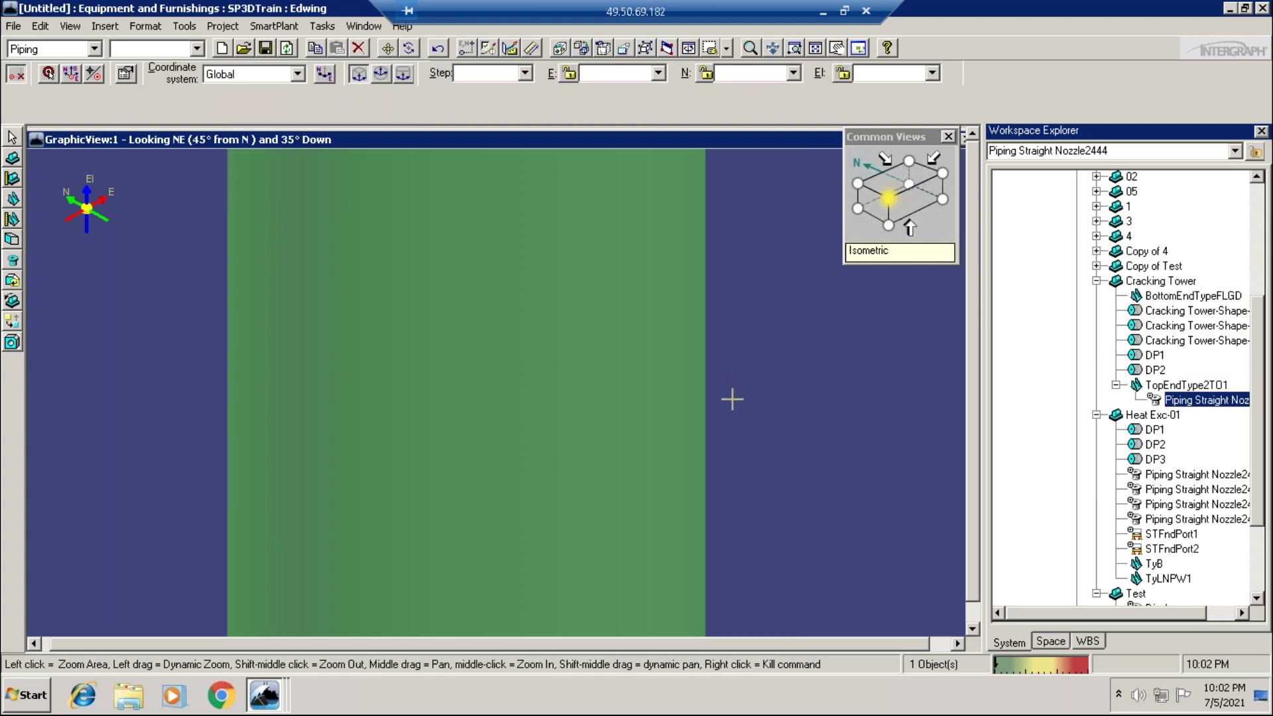
scroll(732, 399, "down", 1)
scroll(732, 399, "down", 11)
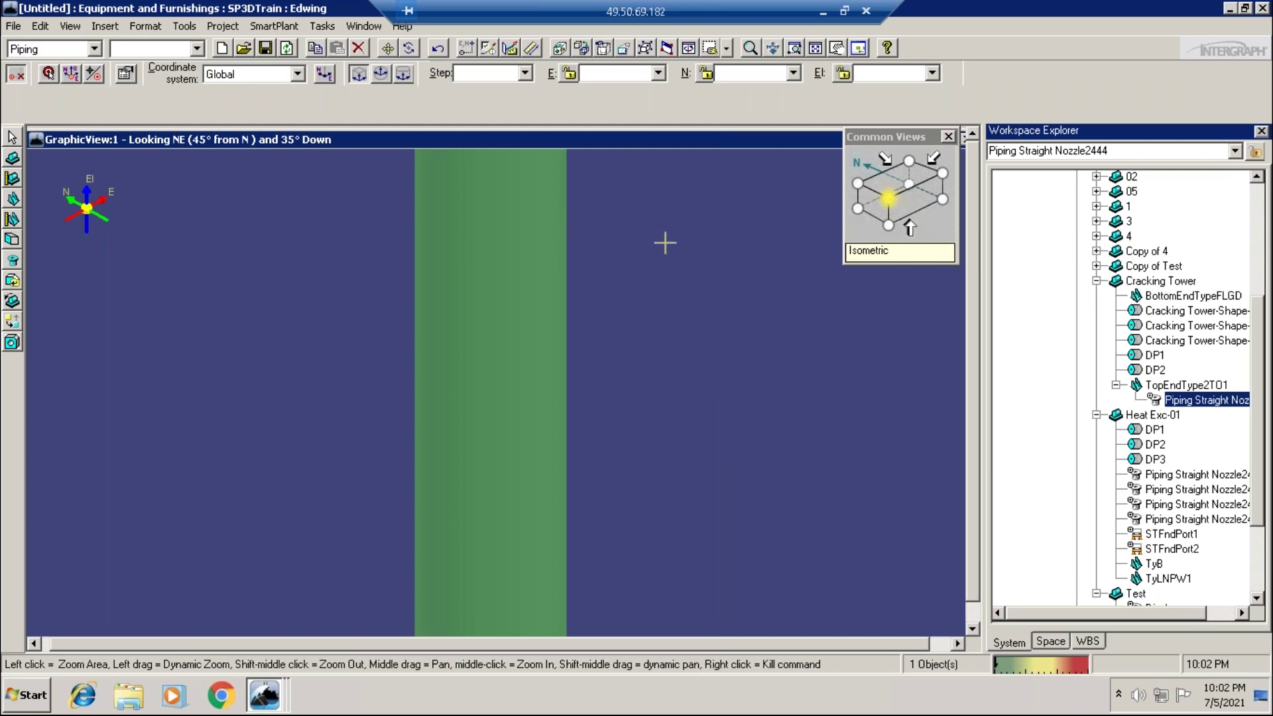
scroll(688, 302, "down", 10)
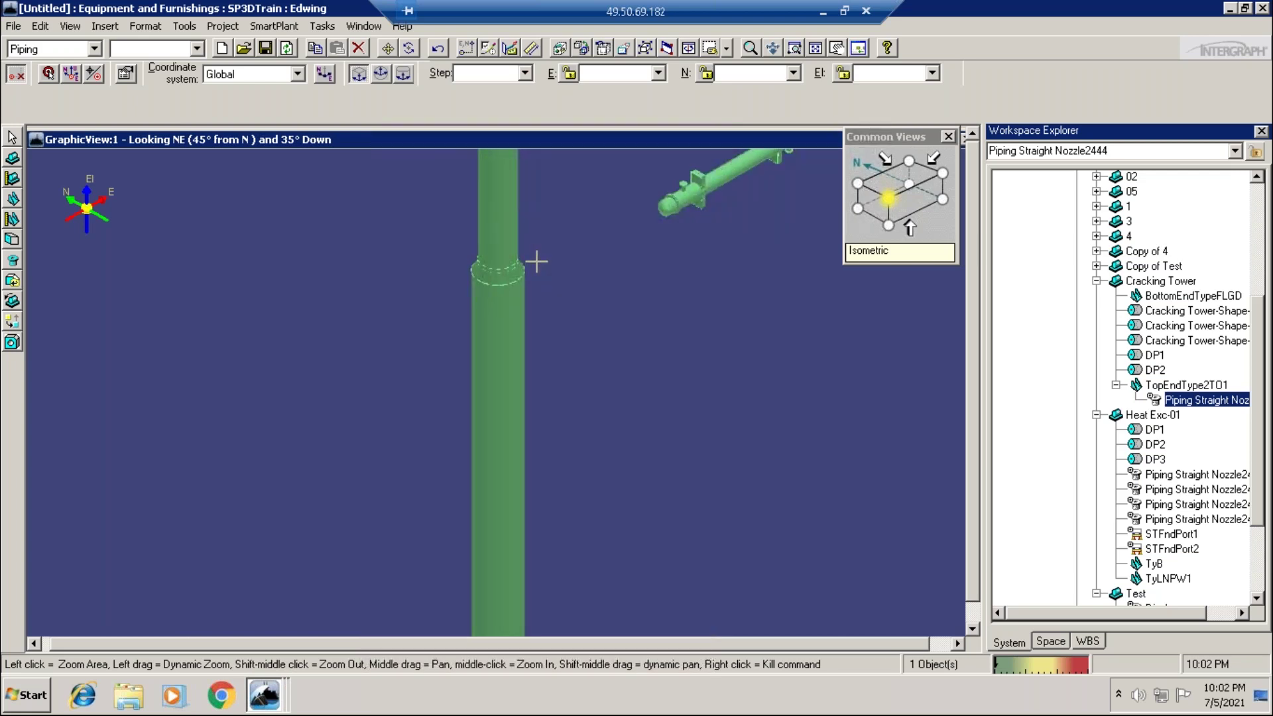
scroll(577, 469, "down", 5)
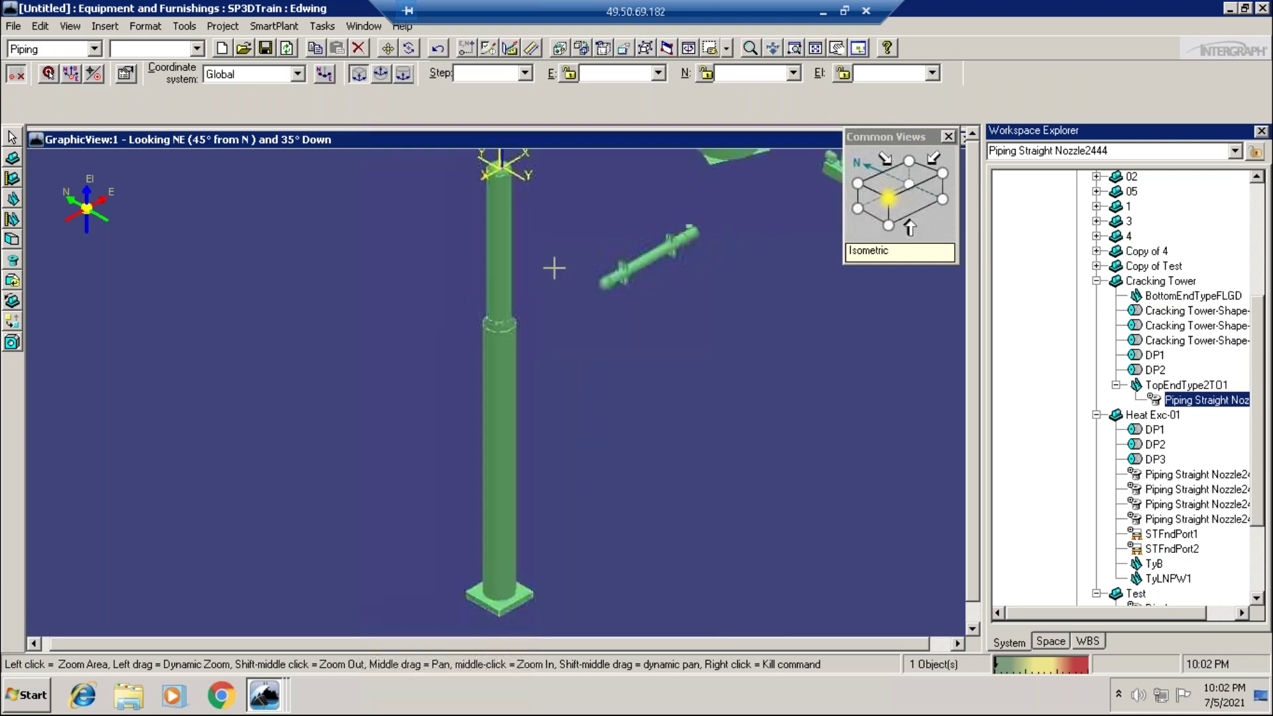
scroll(548, 623, "down", 4)
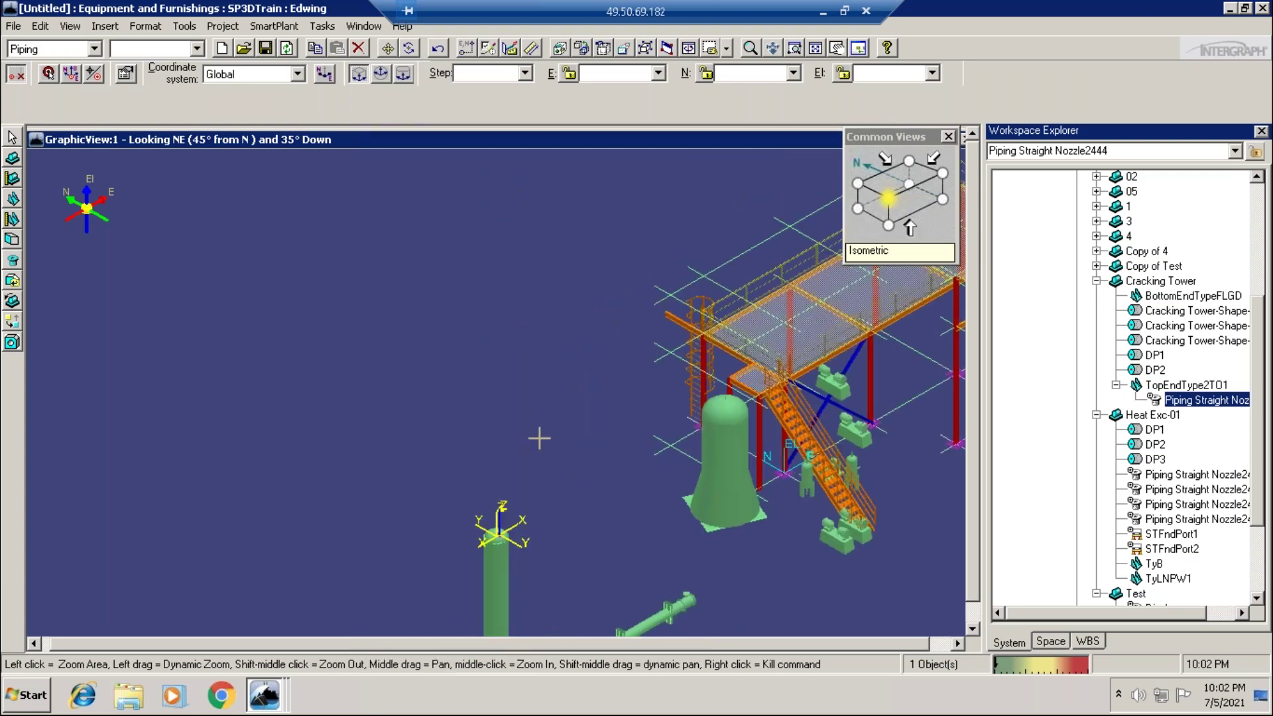
scroll(554, 380, "down", 1)
scroll(554, 381, "up", 1)
middle_click_drag(522, 568, 600, 382)
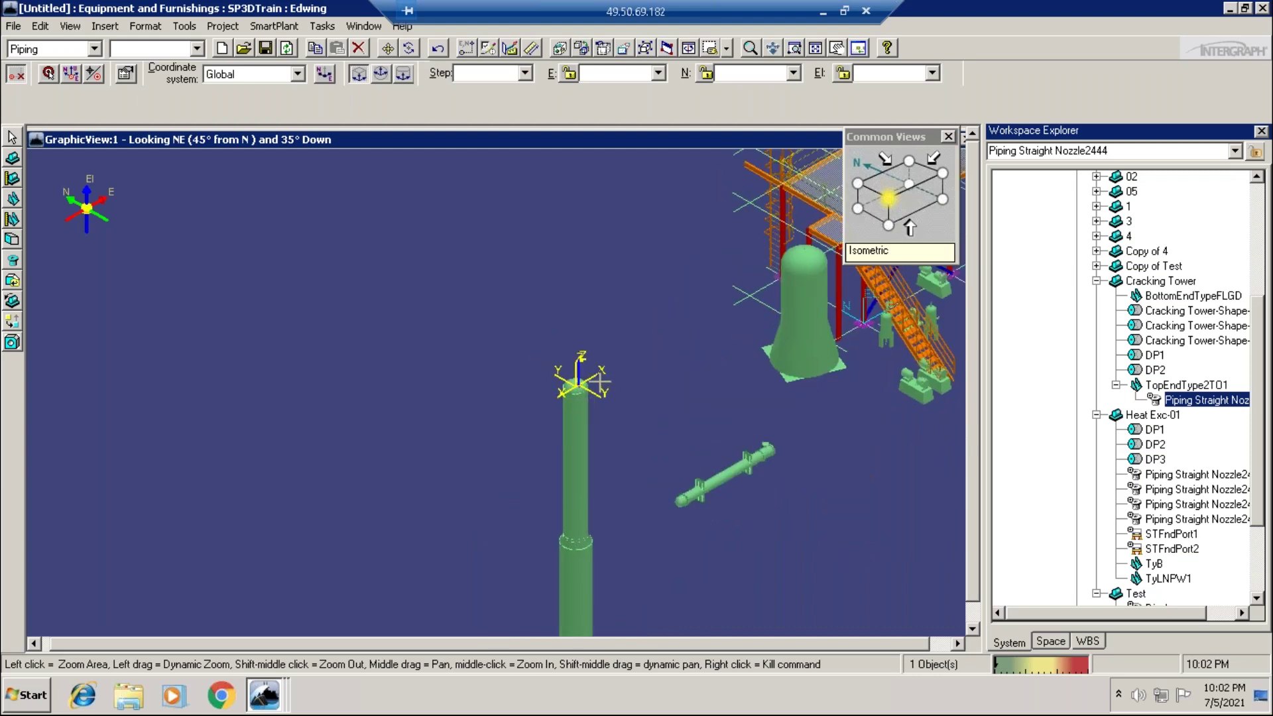
right_click(600, 382)
left_click(13, 138)
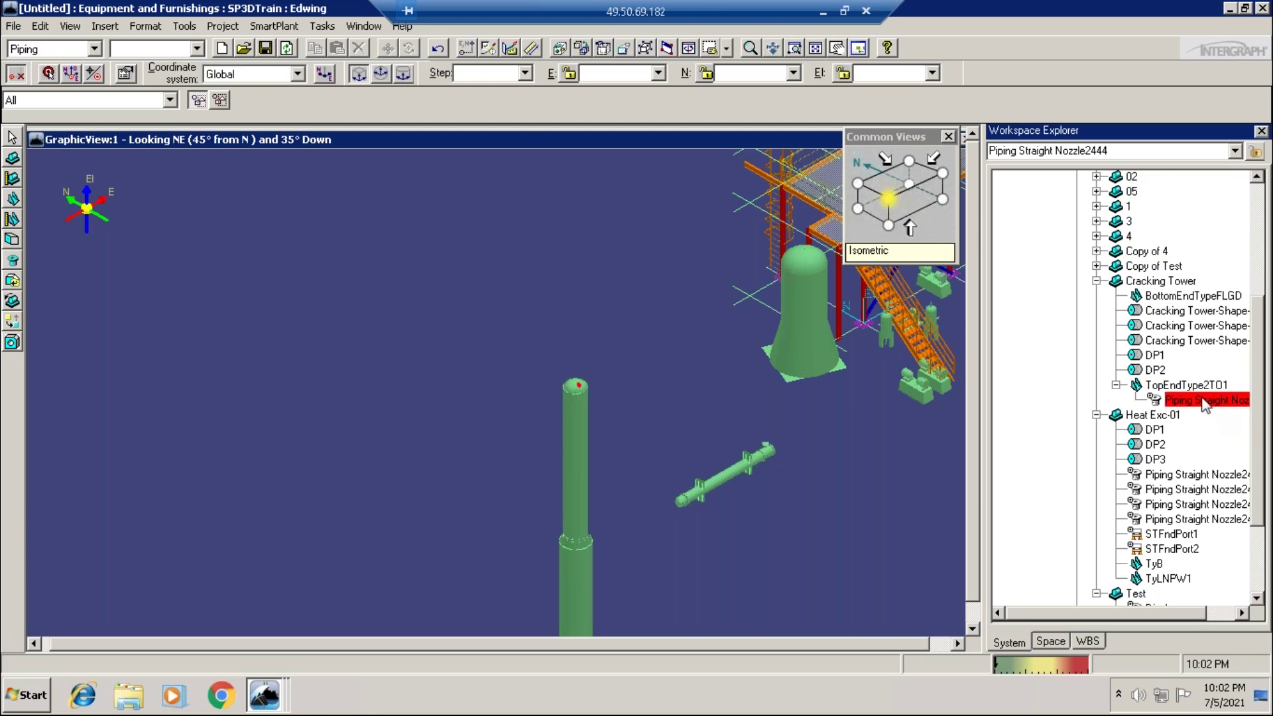
left_click(1001, 394)
key("Escape")
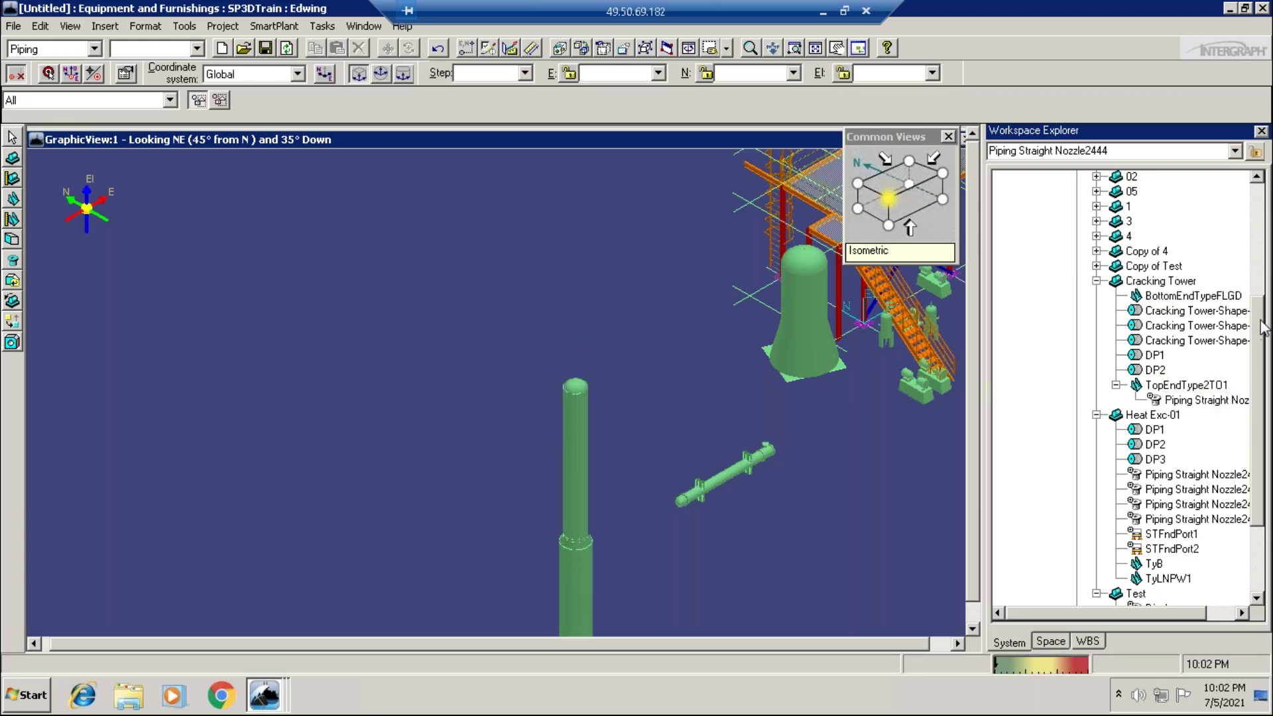
Place a Piping Straight Nozzle on DP2 of the Cracking Tower with Axial placement and N2 set to 0
scroll(1253, 255, "up", 3)
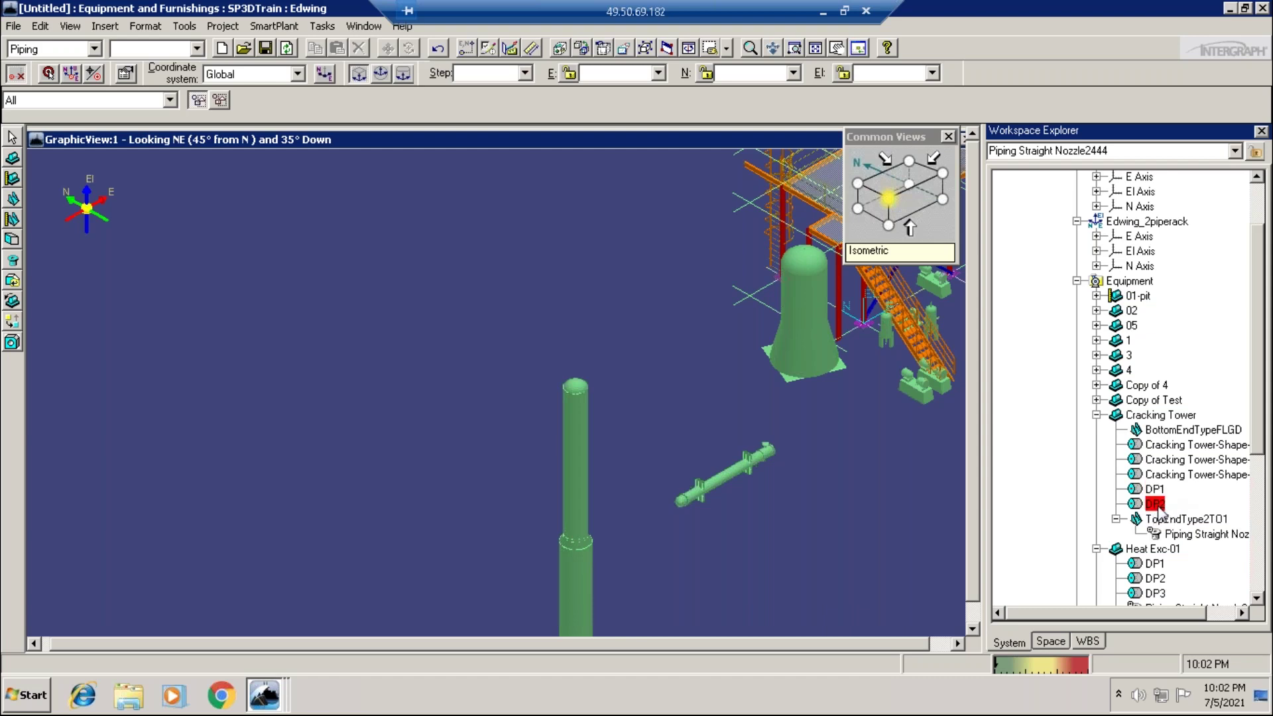
left_click(1155, 504)
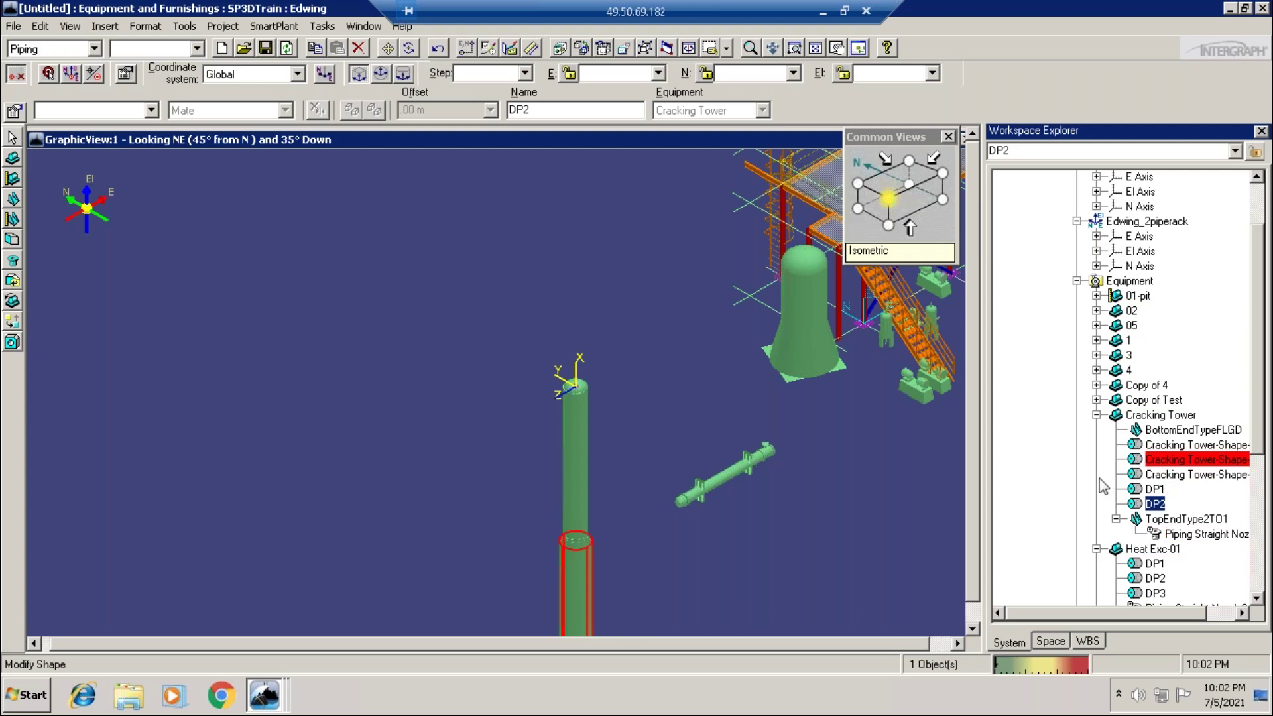
left_click(13, 261)
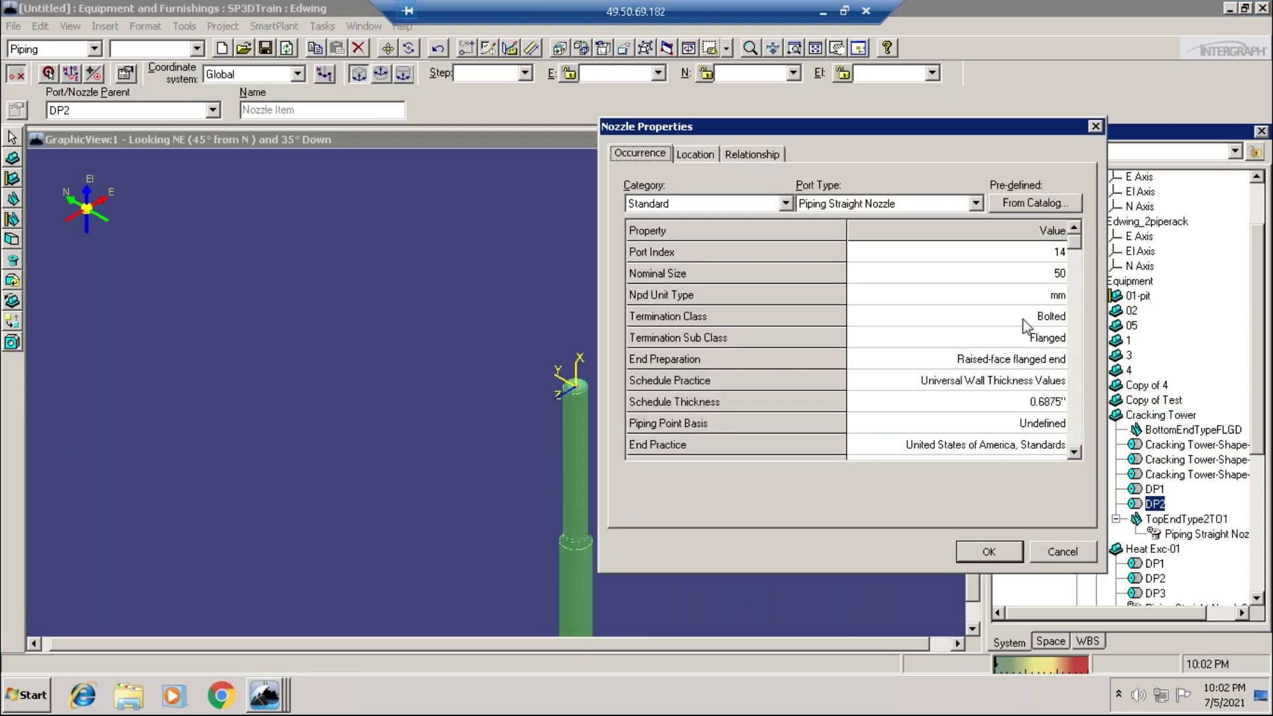
left_click(702, 153)
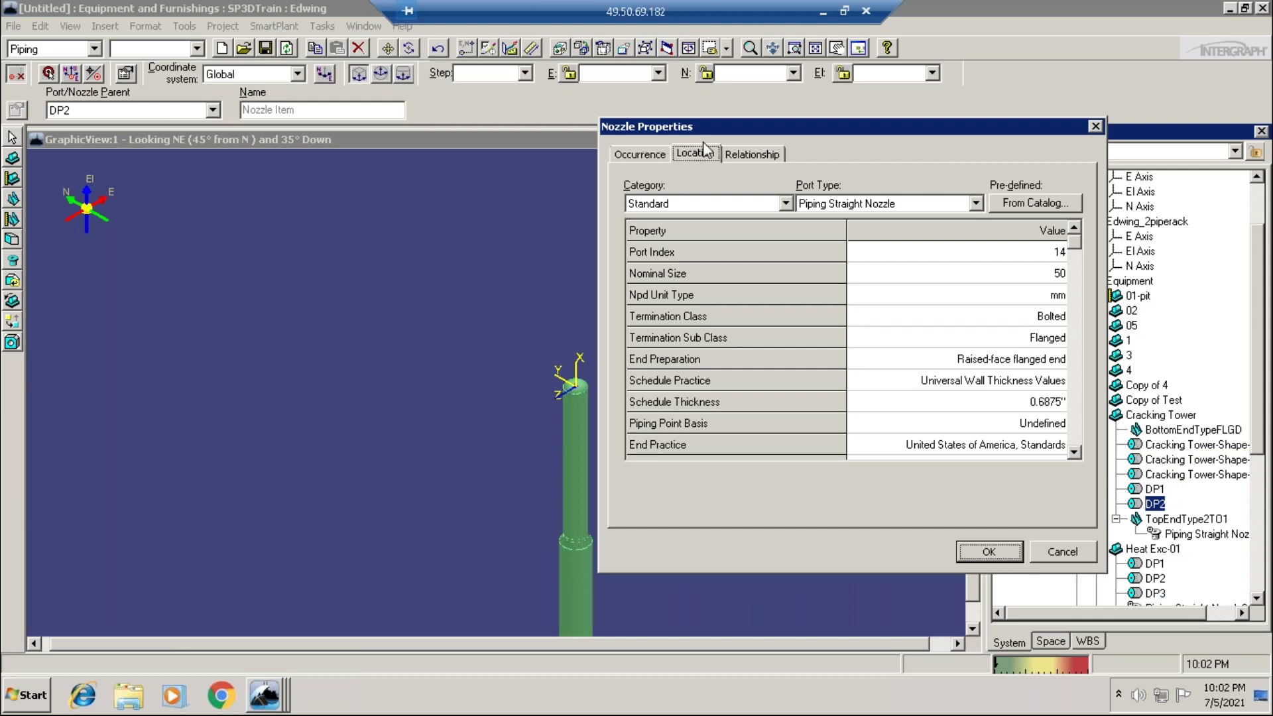
left_click(1074, 209)
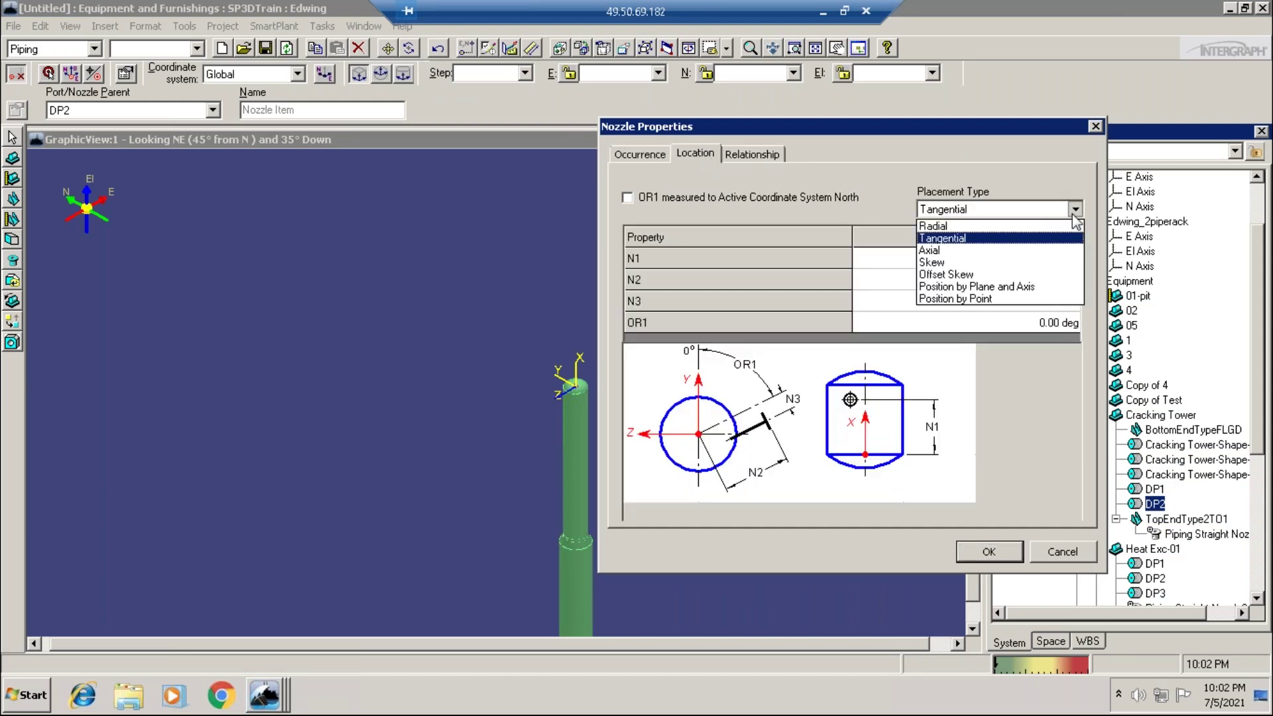
left_click(968, 250)
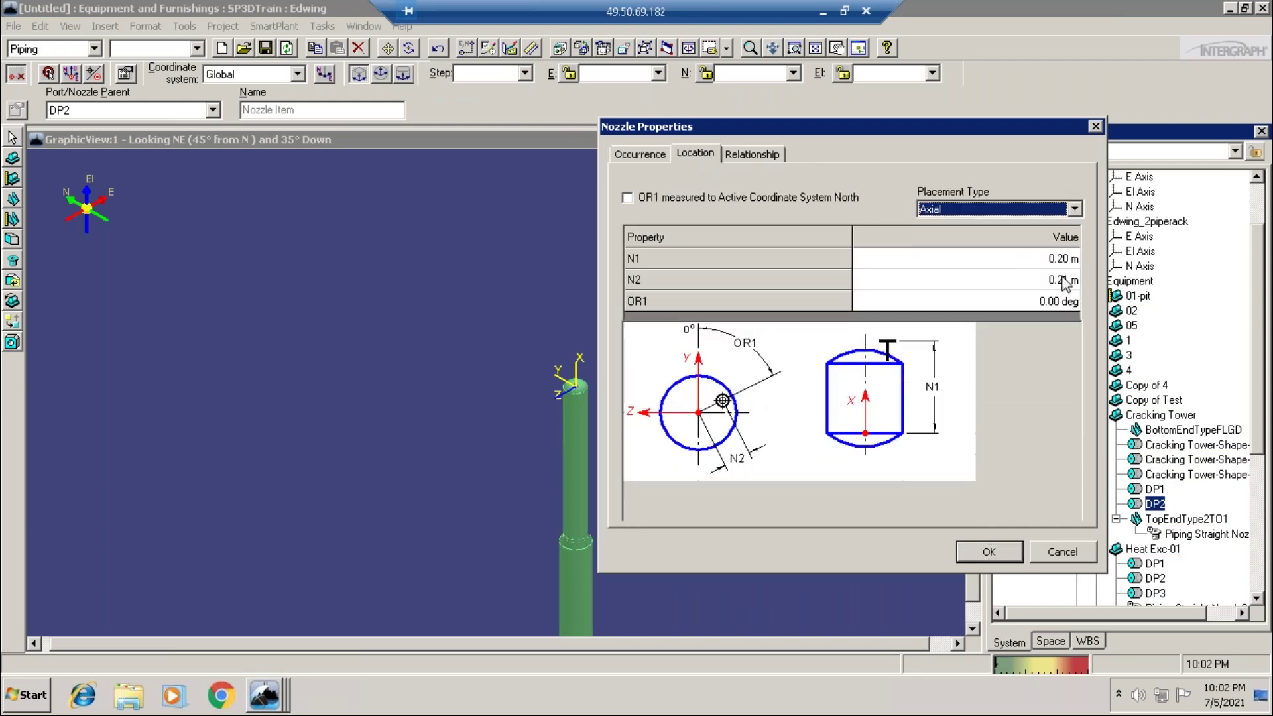
left_click(1028, 279)
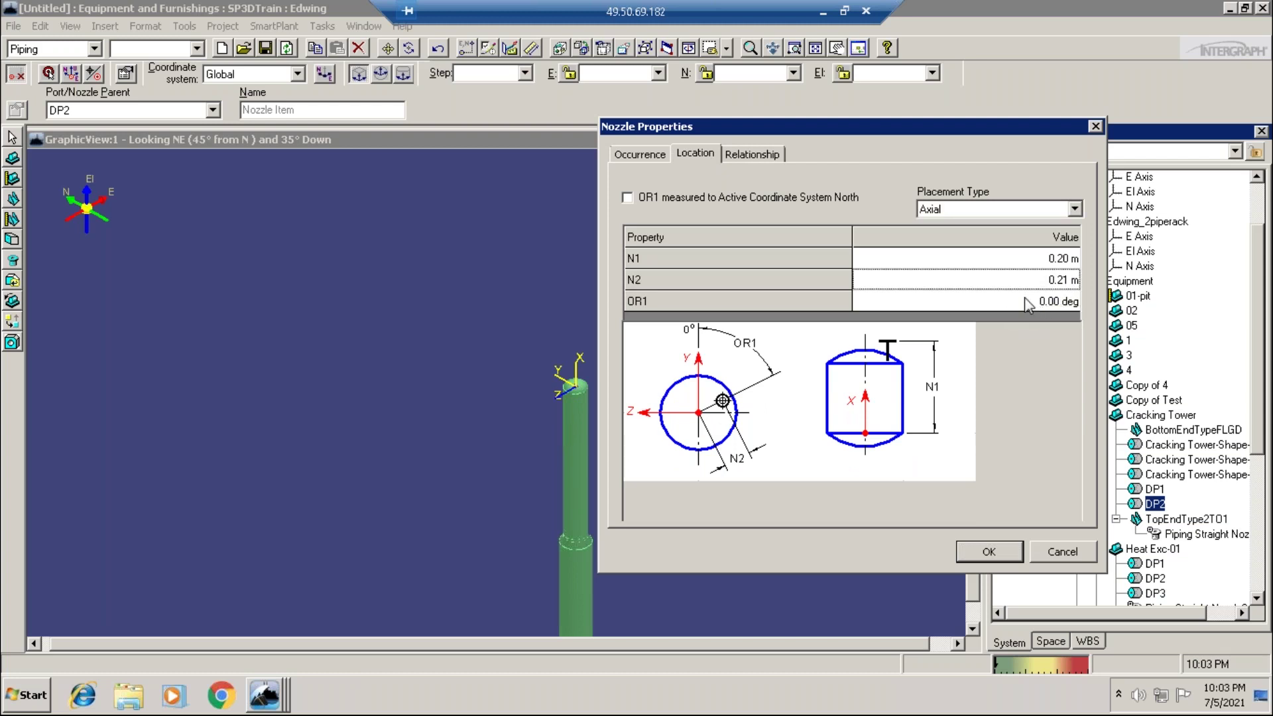
type("0")
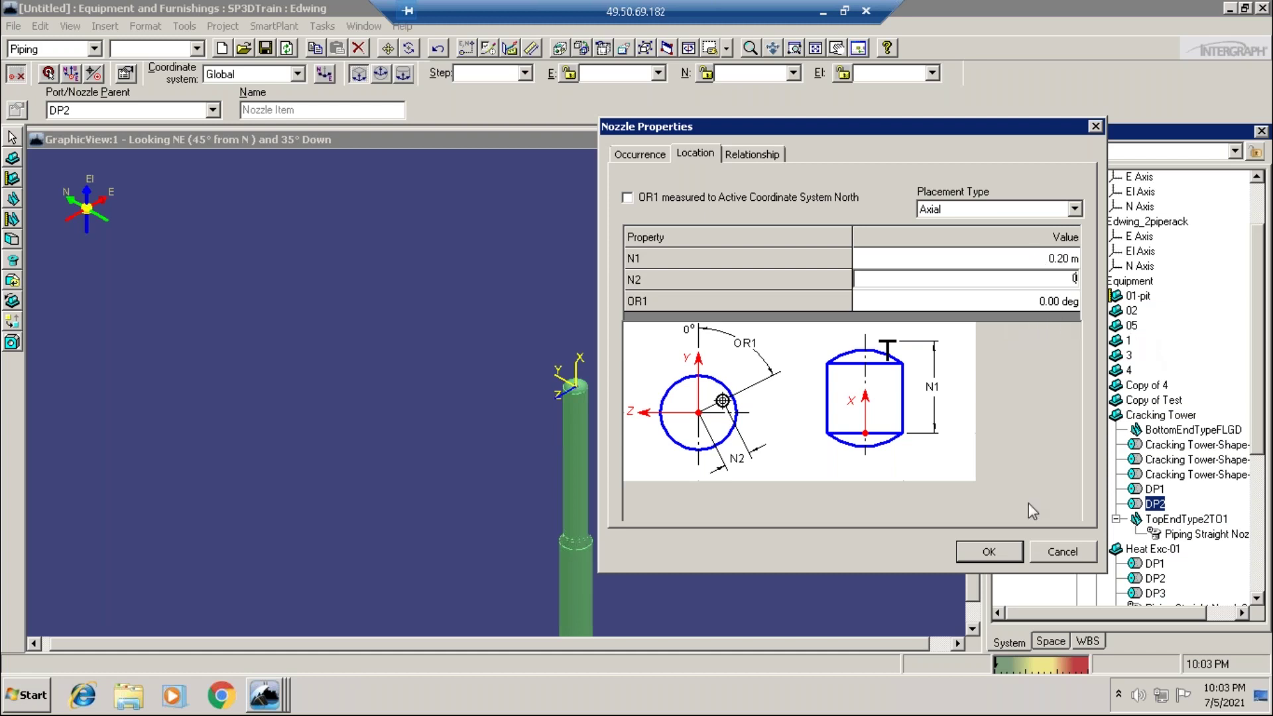
left_click(988, 551)
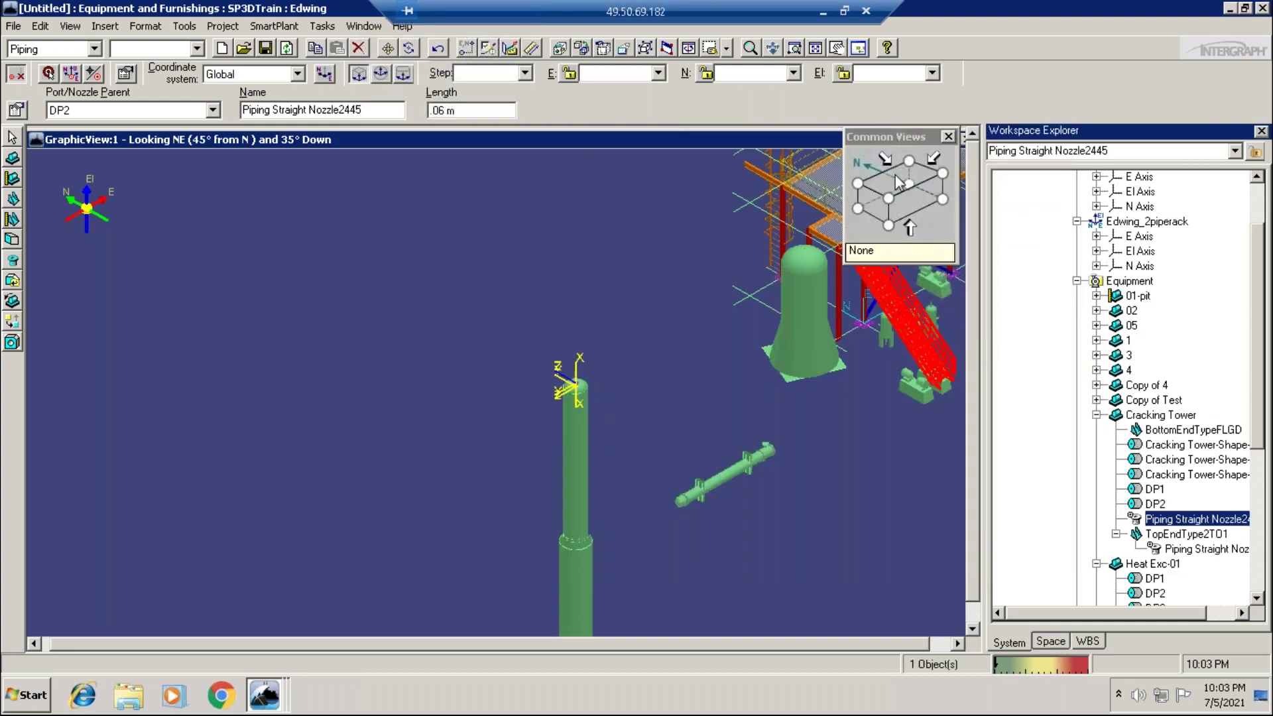
Look straight down on the Cracking Tower and zoom in to check the position of the nozzle placed on DP2
left_click(892, 187)
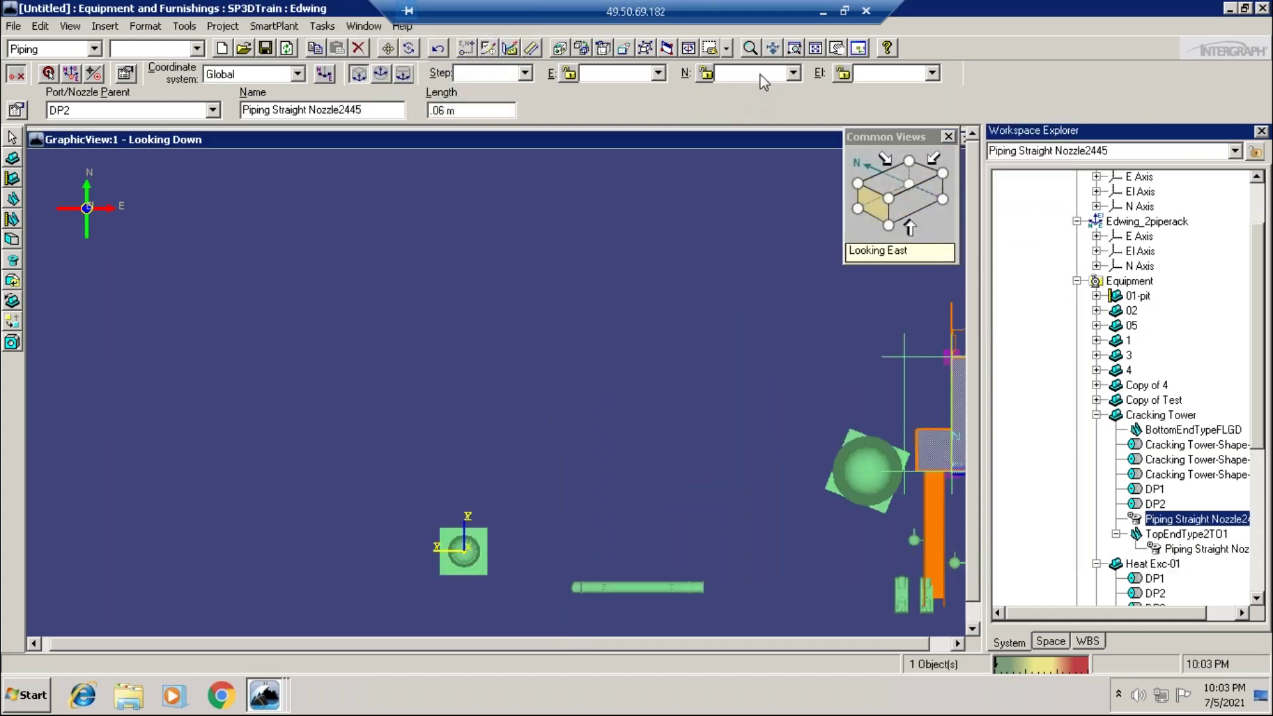
left_click(795, 48)
left_click(427, 508)
left_click(509, 588)
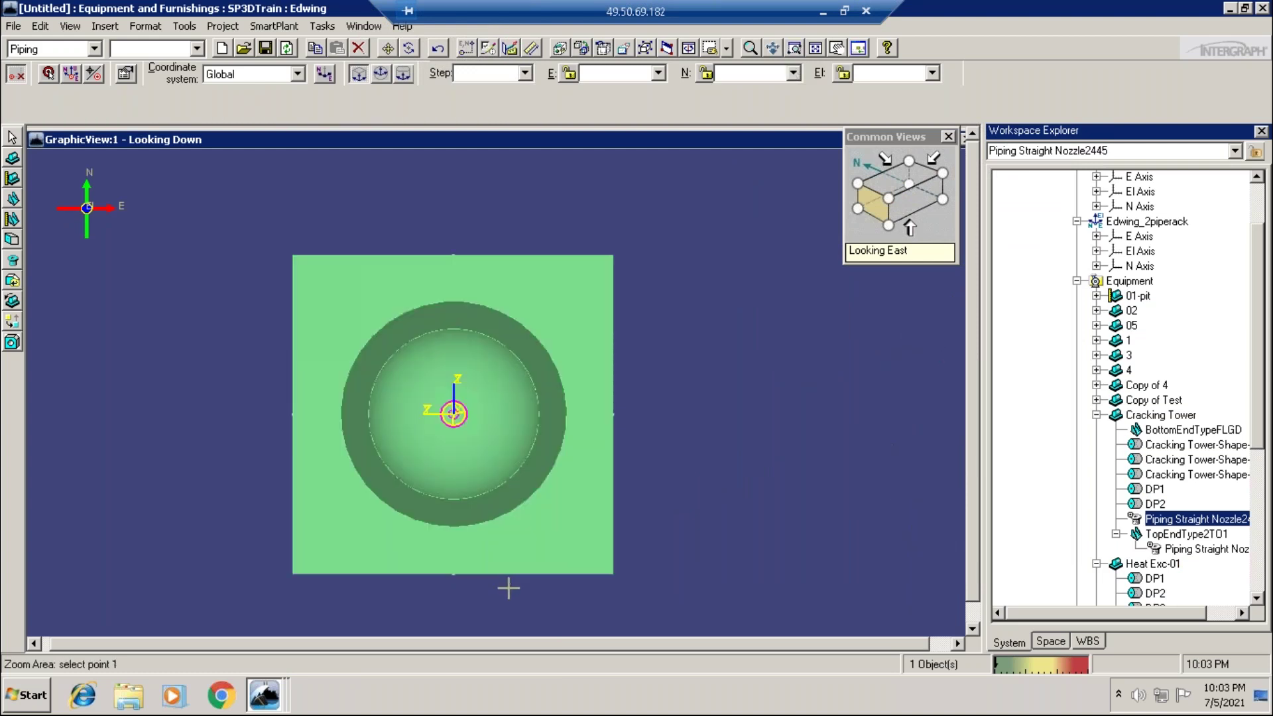
key("Escape")
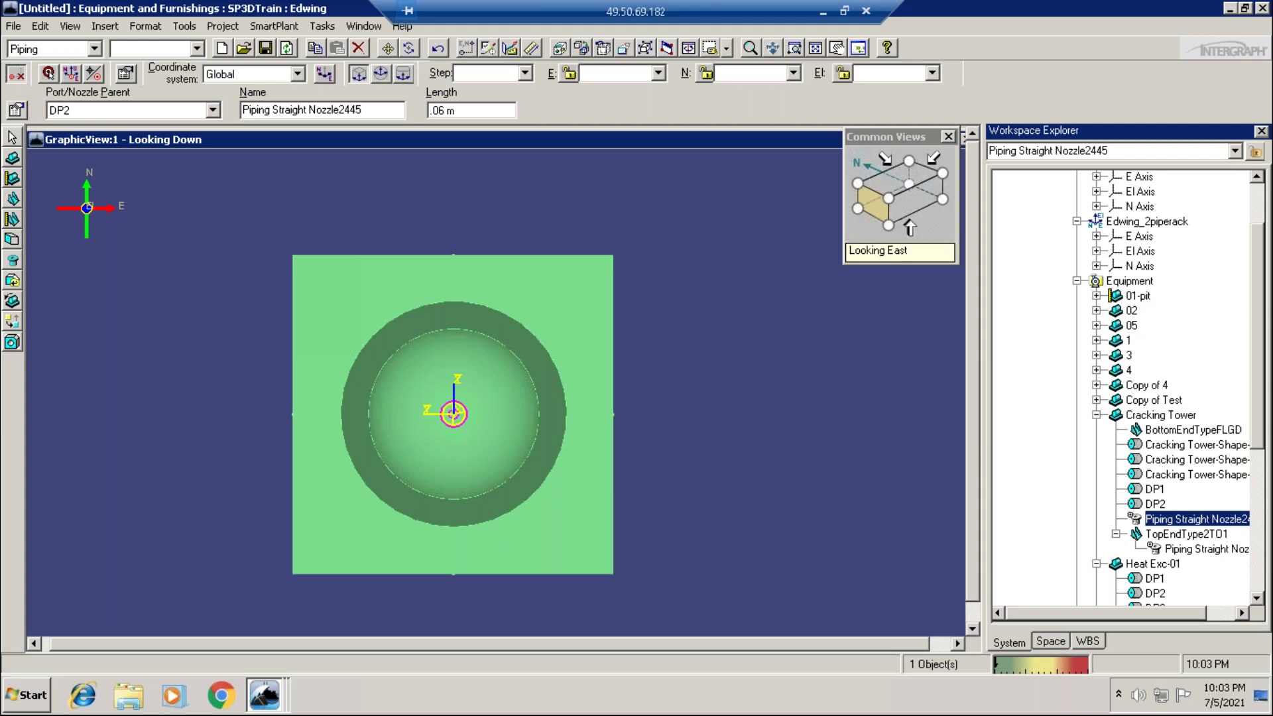
Set the OR1 angle of the Cracking Tower's DP2 nozzle to 45 deg and apply it
left_click(890, 199)
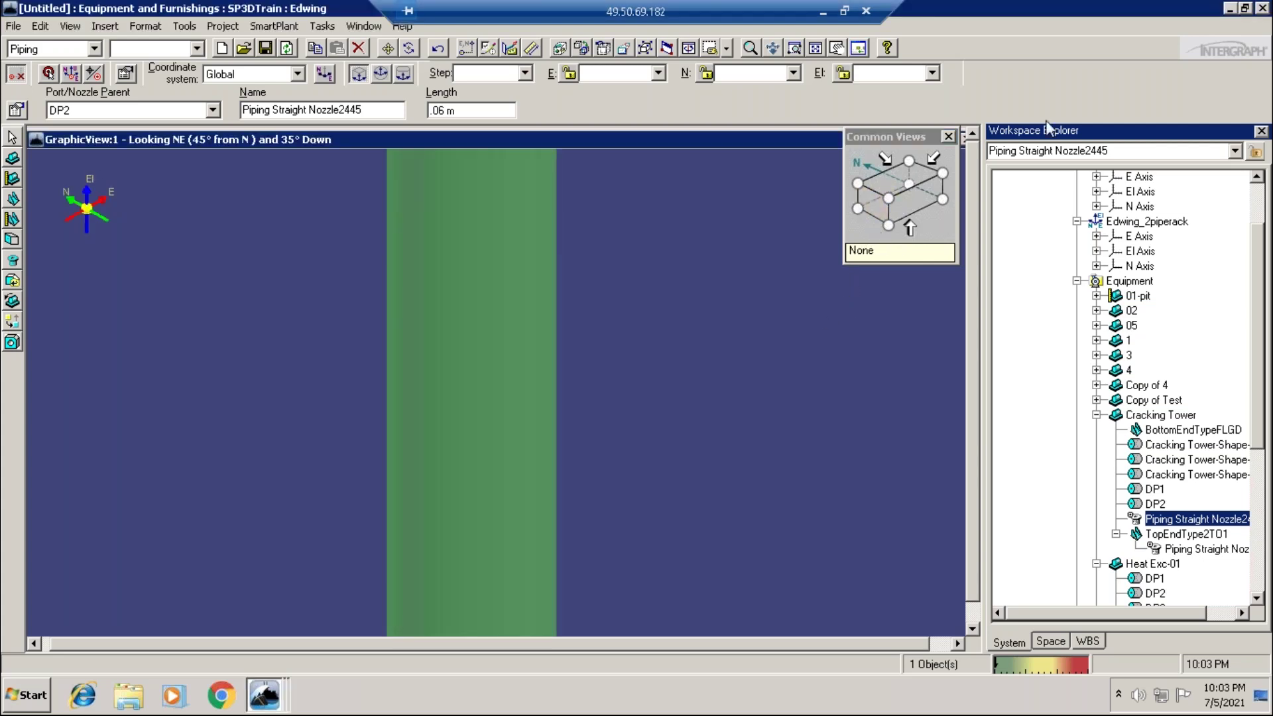
left_click(890, 177)
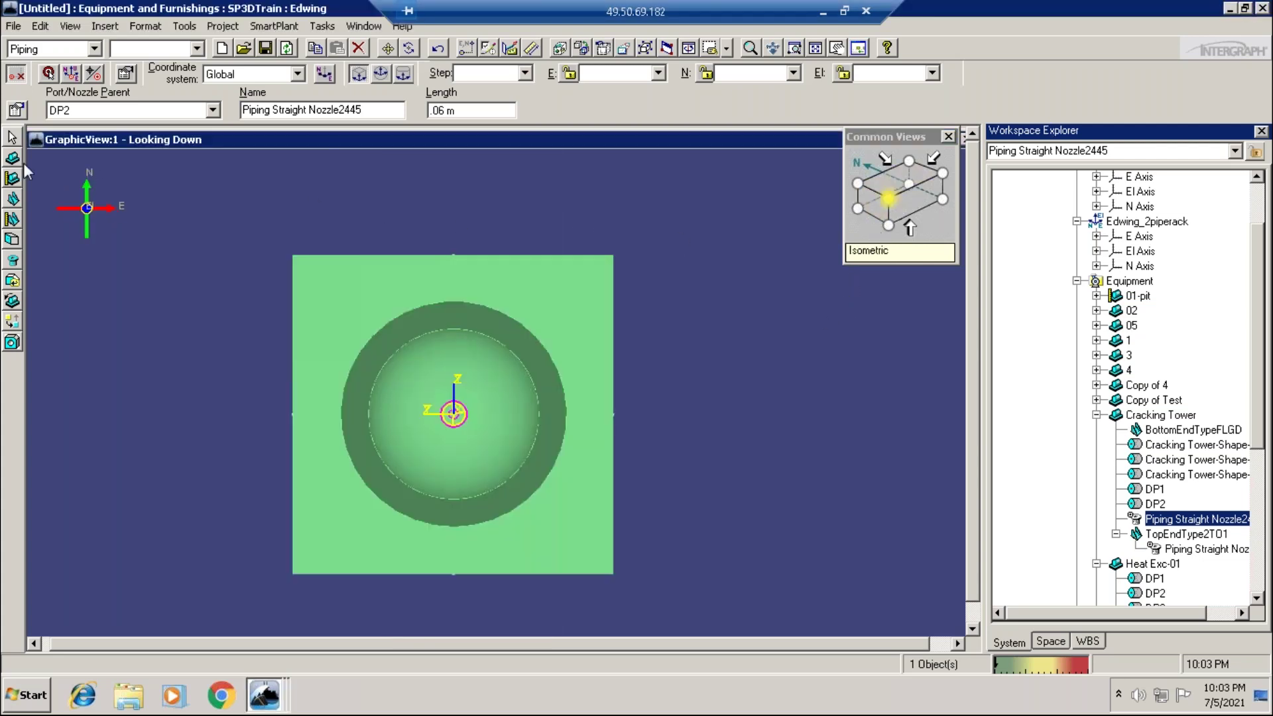
left_click(16, 110)
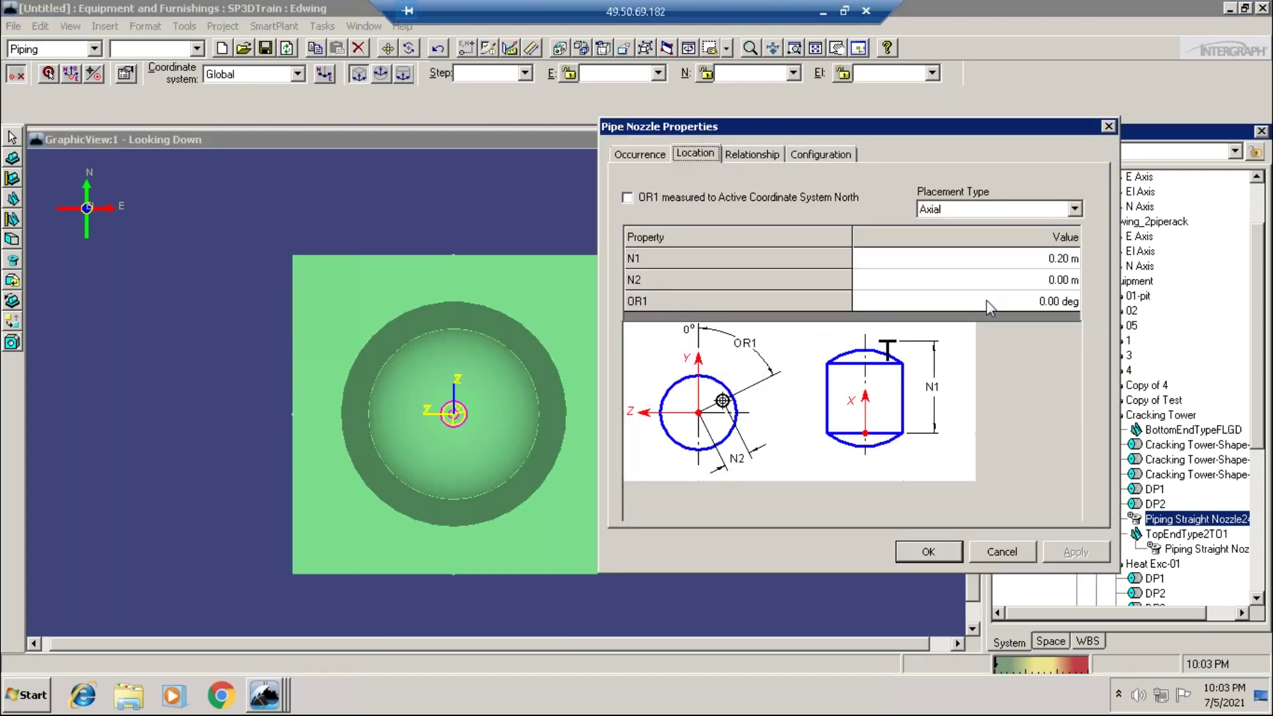
left_click(986, 299)
type("4545")
left_click(1076, 552)
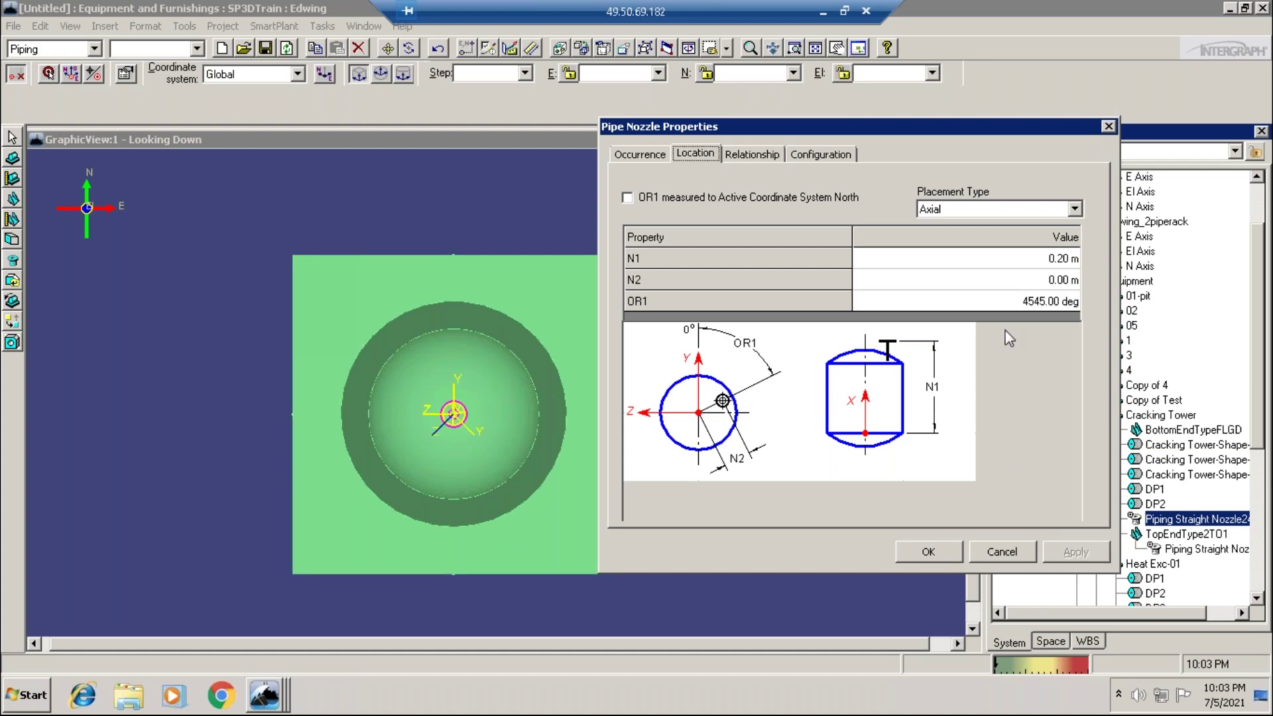
left_click(1008, 305)
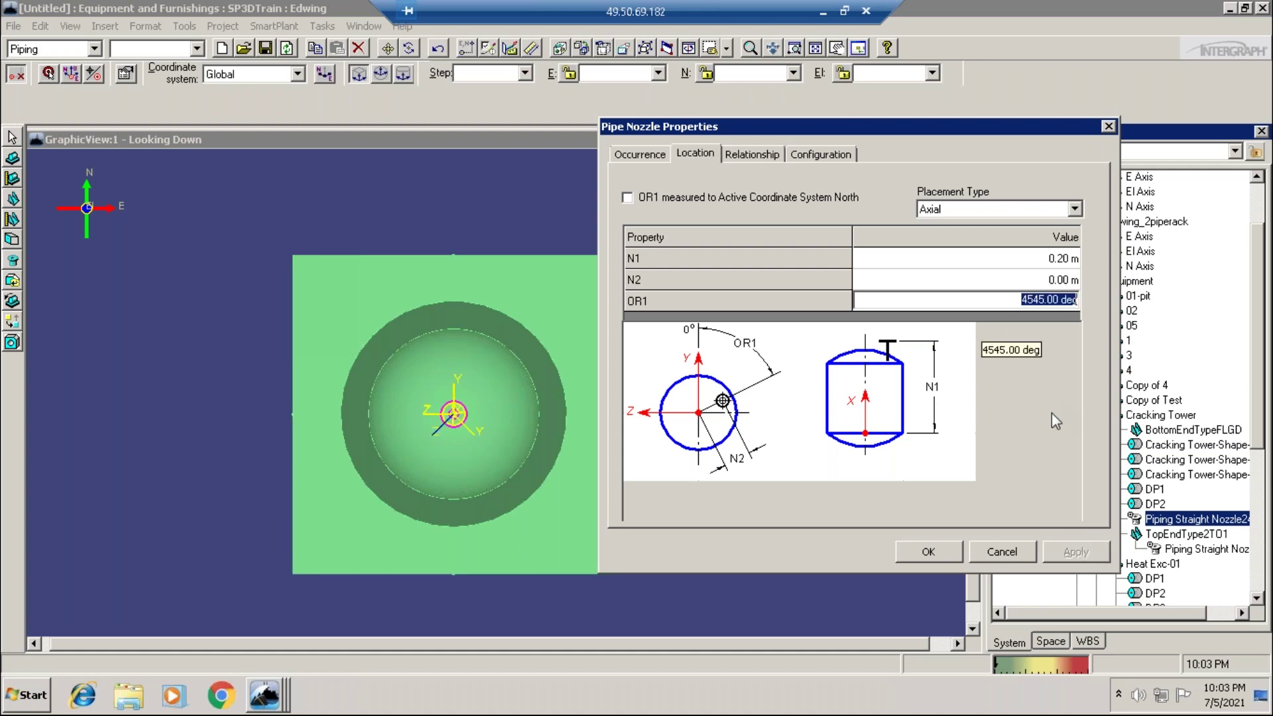
type("45")
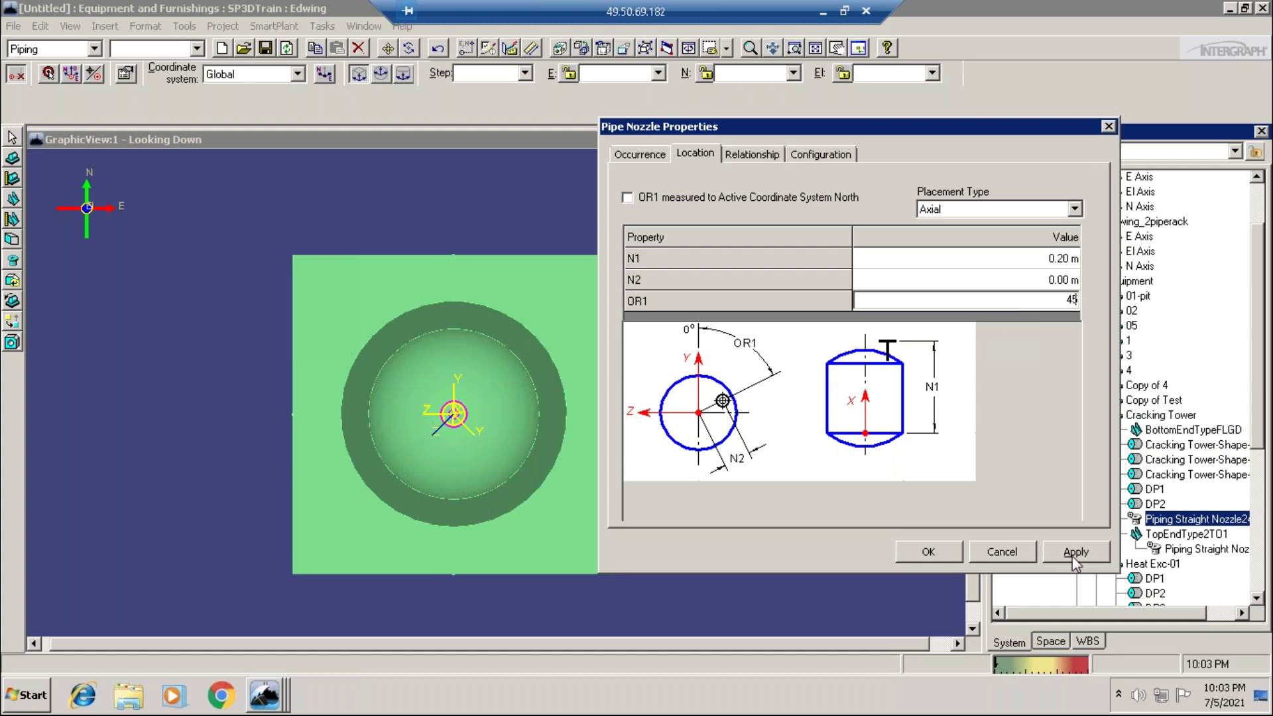
left_click(1076, 552)
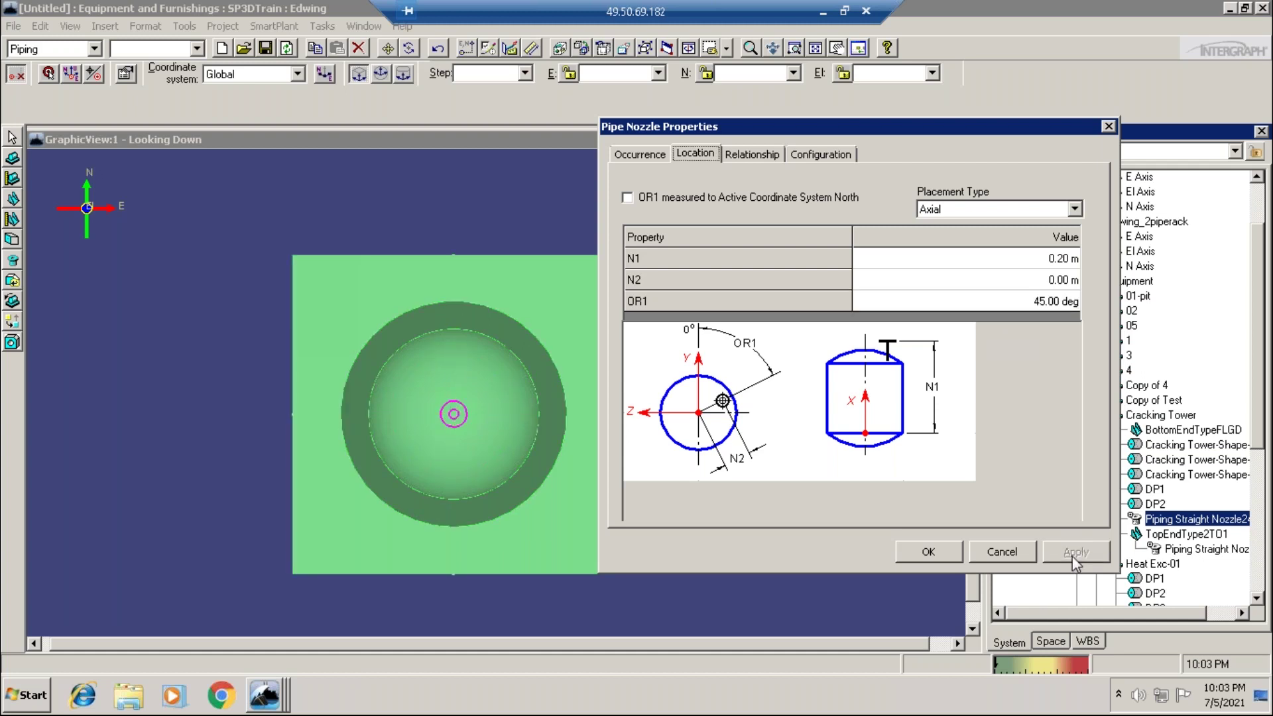
Set the DP2 nozzle's N2 offset to 0.20 m and apply it
left_click(1022, 300)
left_click(1027, 298)
left_click(1034, 280)
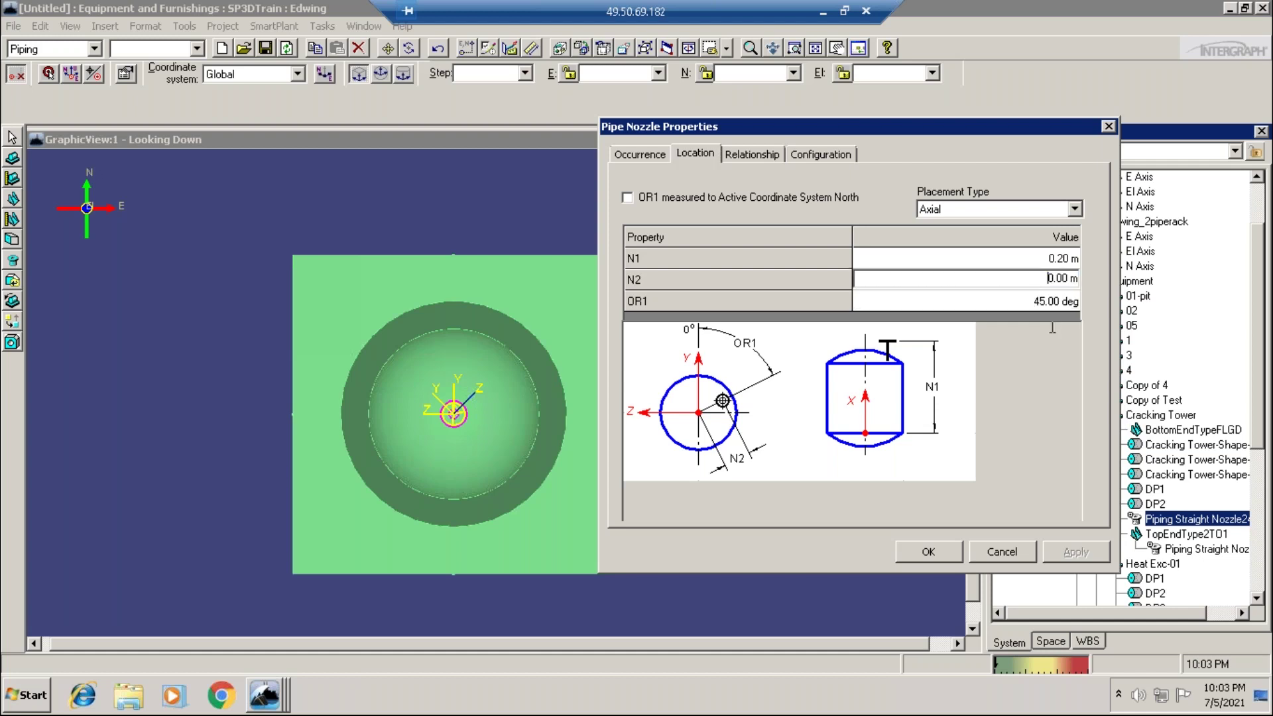
left_click_drag(1029, 280, 1142, 289)
type("0.3")
left_click(1068, 559)
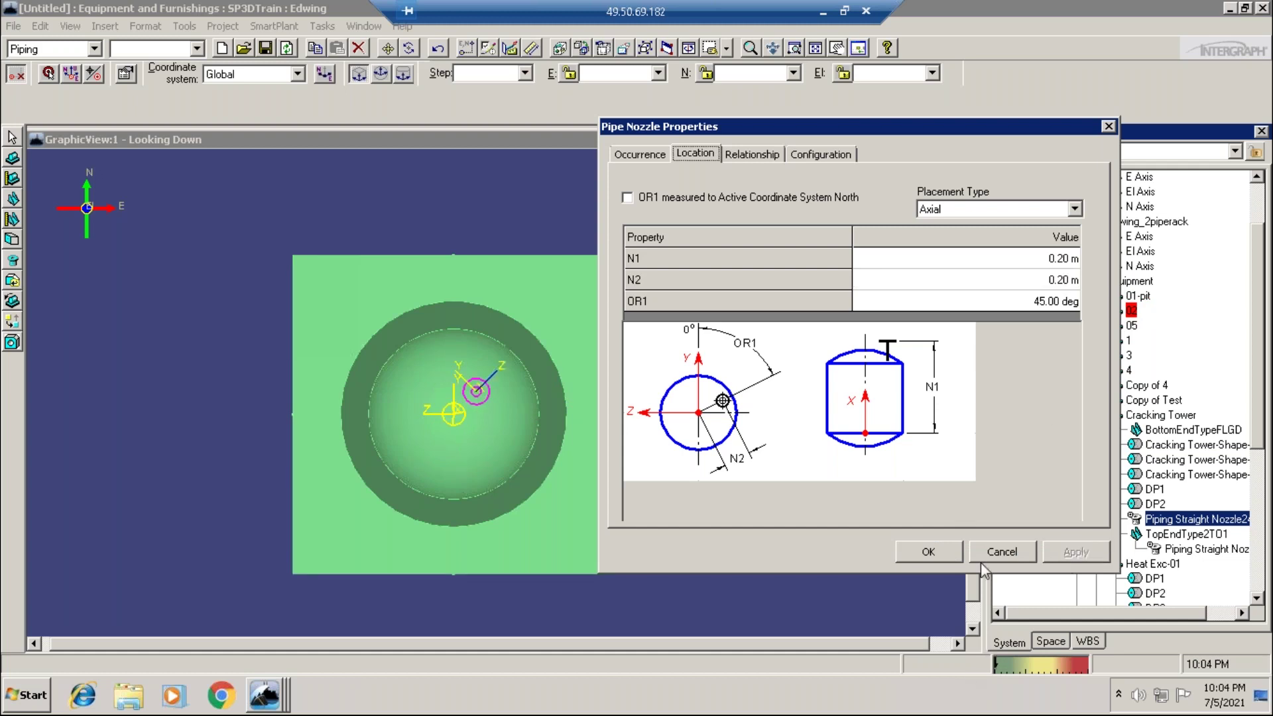
Try to set the DP2 nozzle's N2 offset to -0.20 m
left_click(1038, 279)
left_click(1032, 282)
type("-")
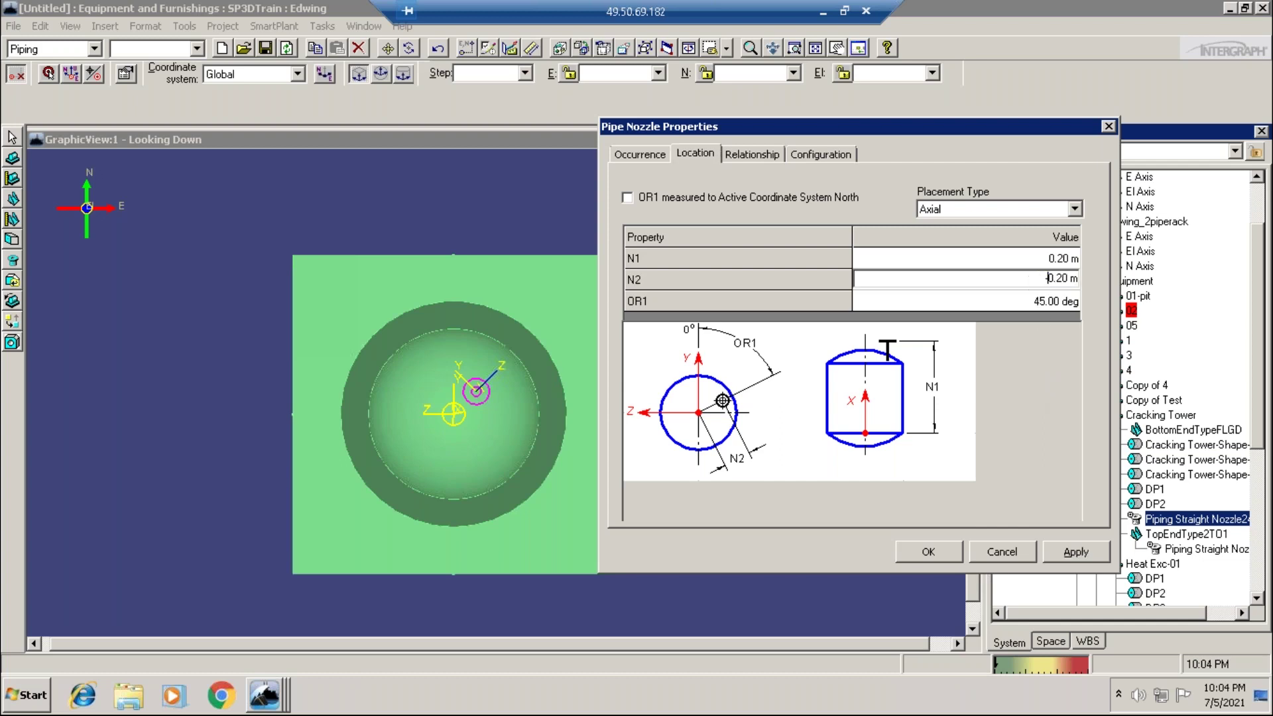
key("Return")
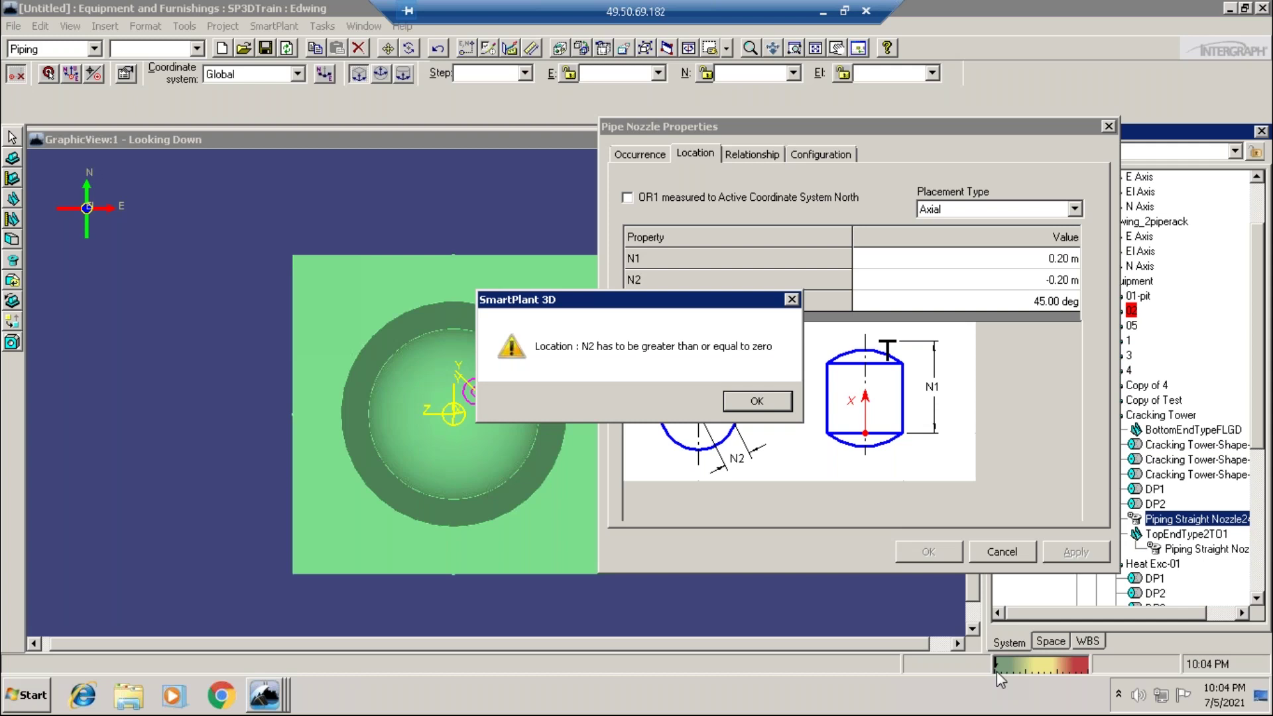
left_click(742, 402)
Set the DP2 nozzle's OR1 to -45 deg and N2 to 0.2 m, apply, then close its properties and clear the selection
left_click(974, 301)
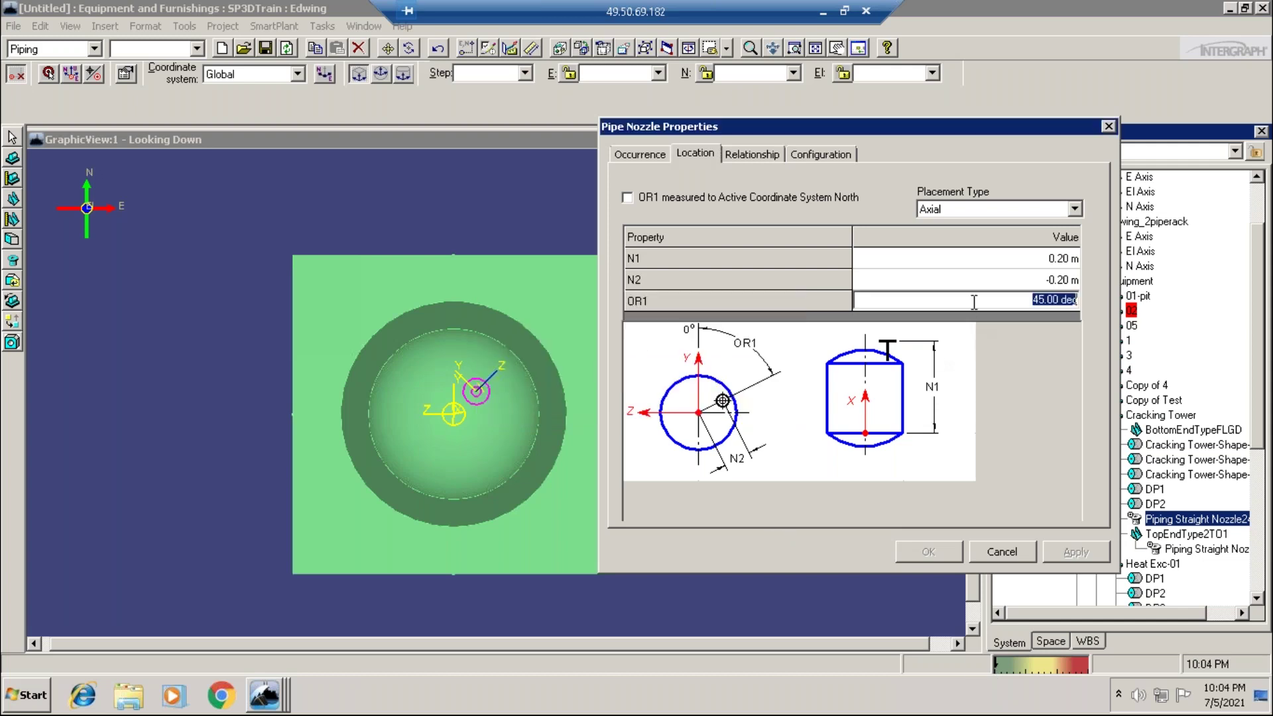
left_click(974, 301)
type("-")
left_click(1003, 276)
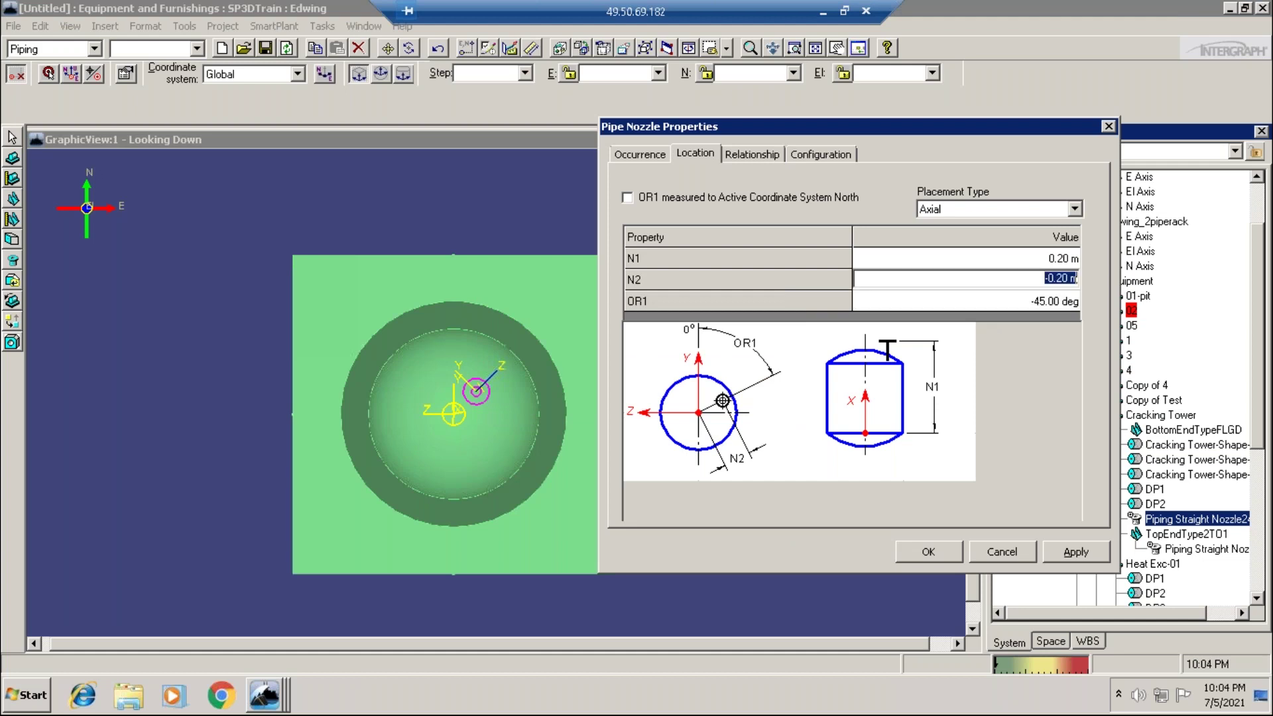
type("0.2")
left_click(1075, 551)
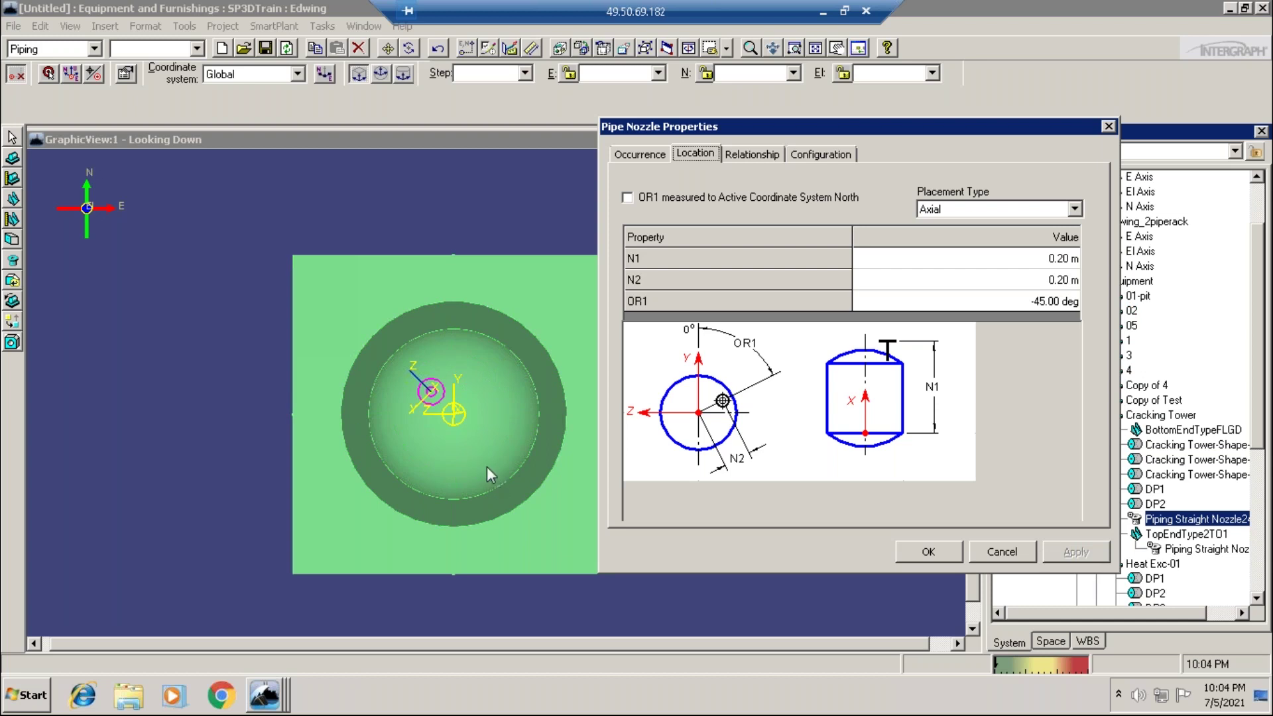
left_click(402, 465)
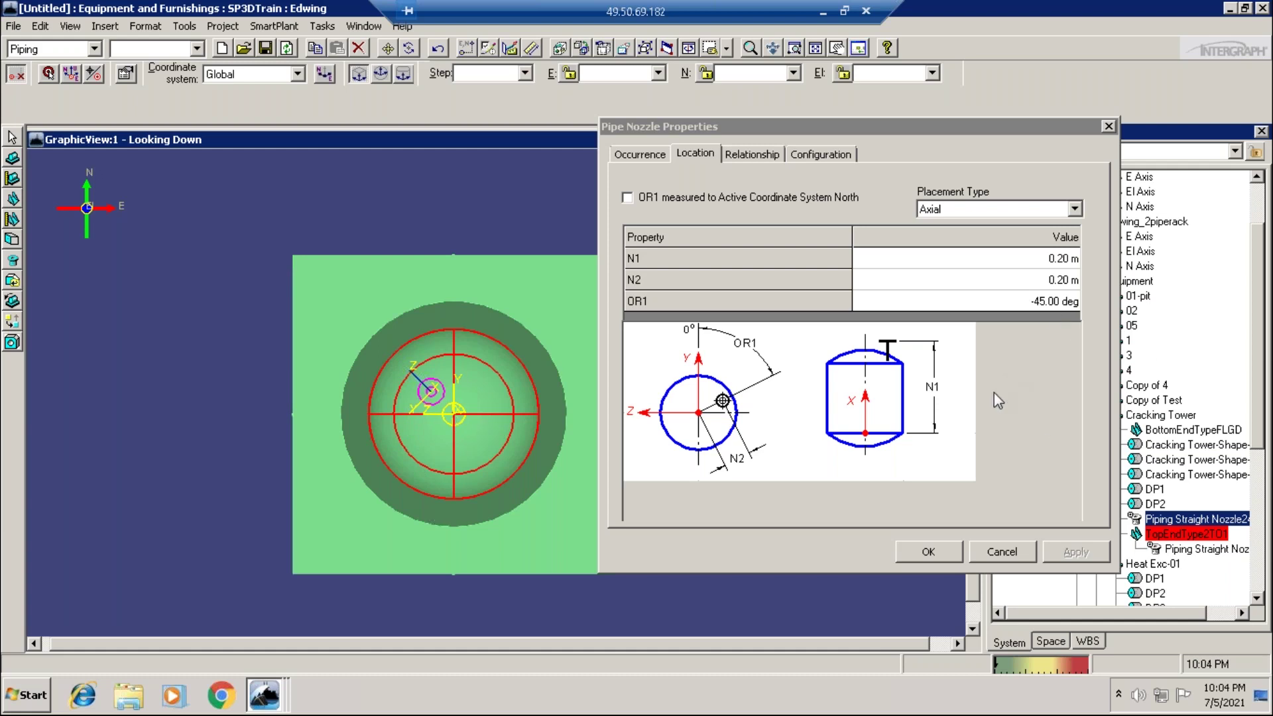
left_click(1008, 558)
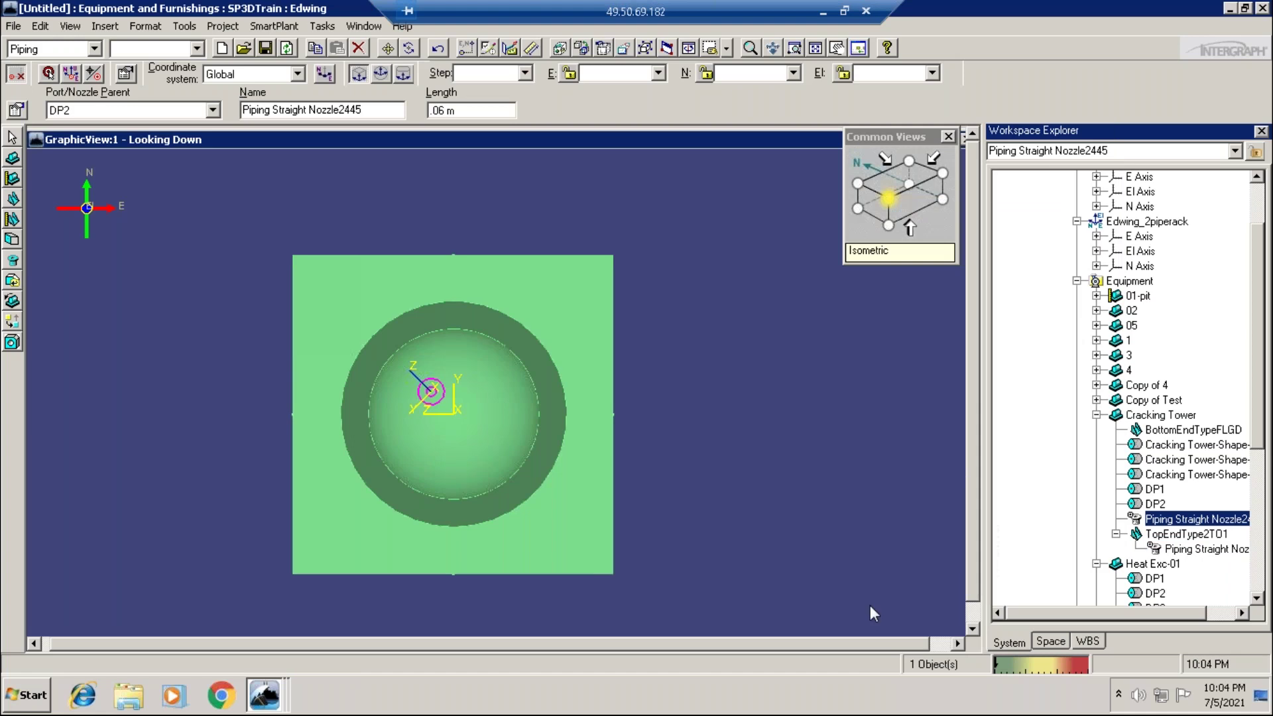
key("Escape")
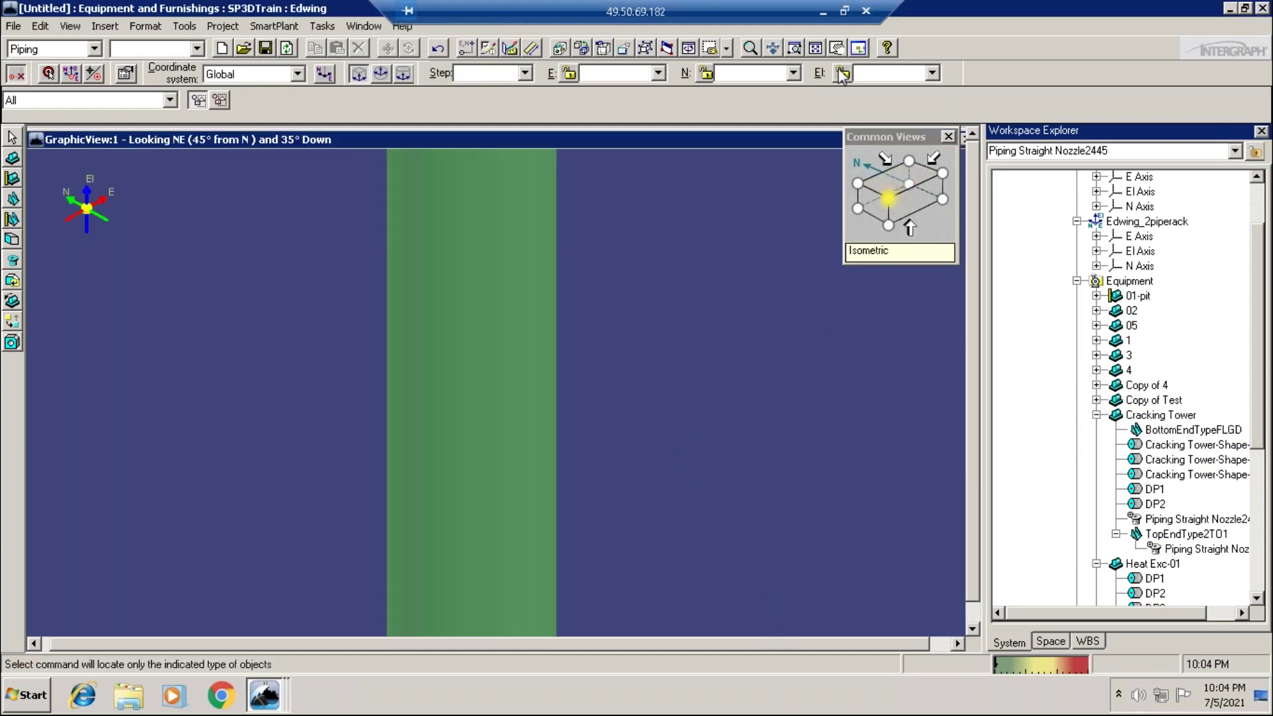
Examine the Cracking Tower and the neighbouring equipment and pipe rack structure in an isometric view
left_click(750, 48)
middle_click_drag(760, 480, 792, 137)
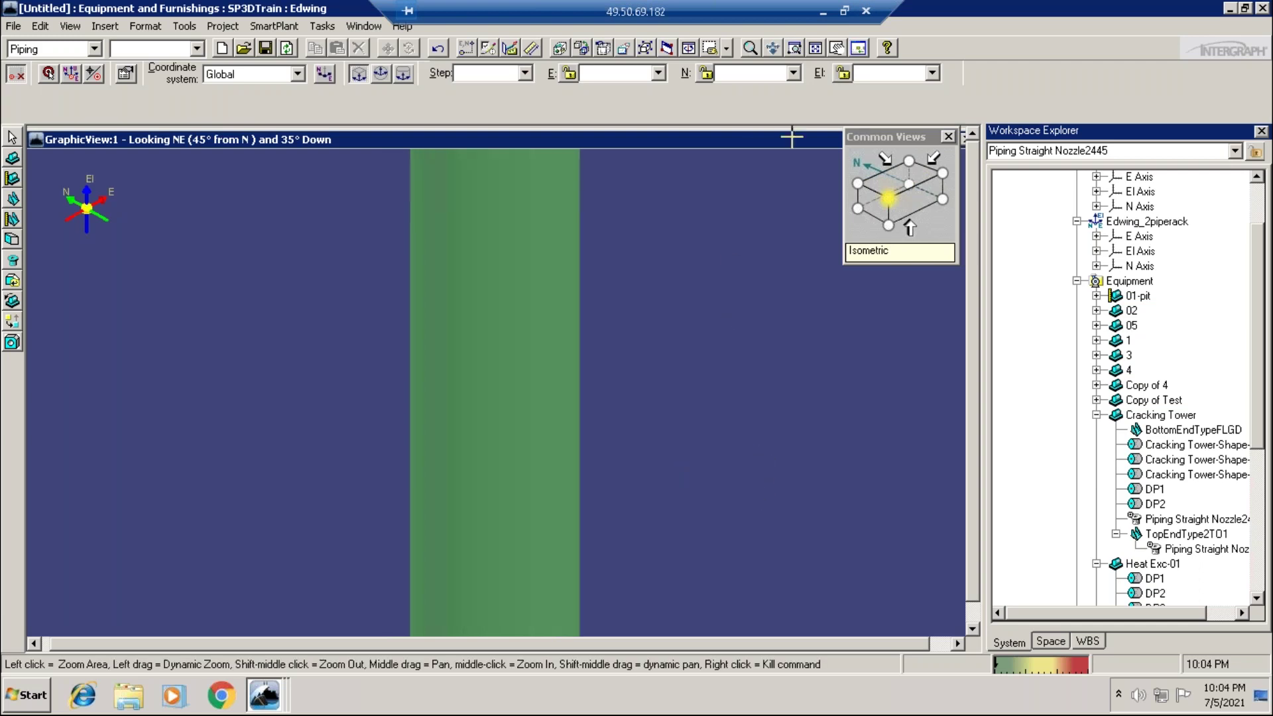
middle_click_drag(744, 199, 703, 496)
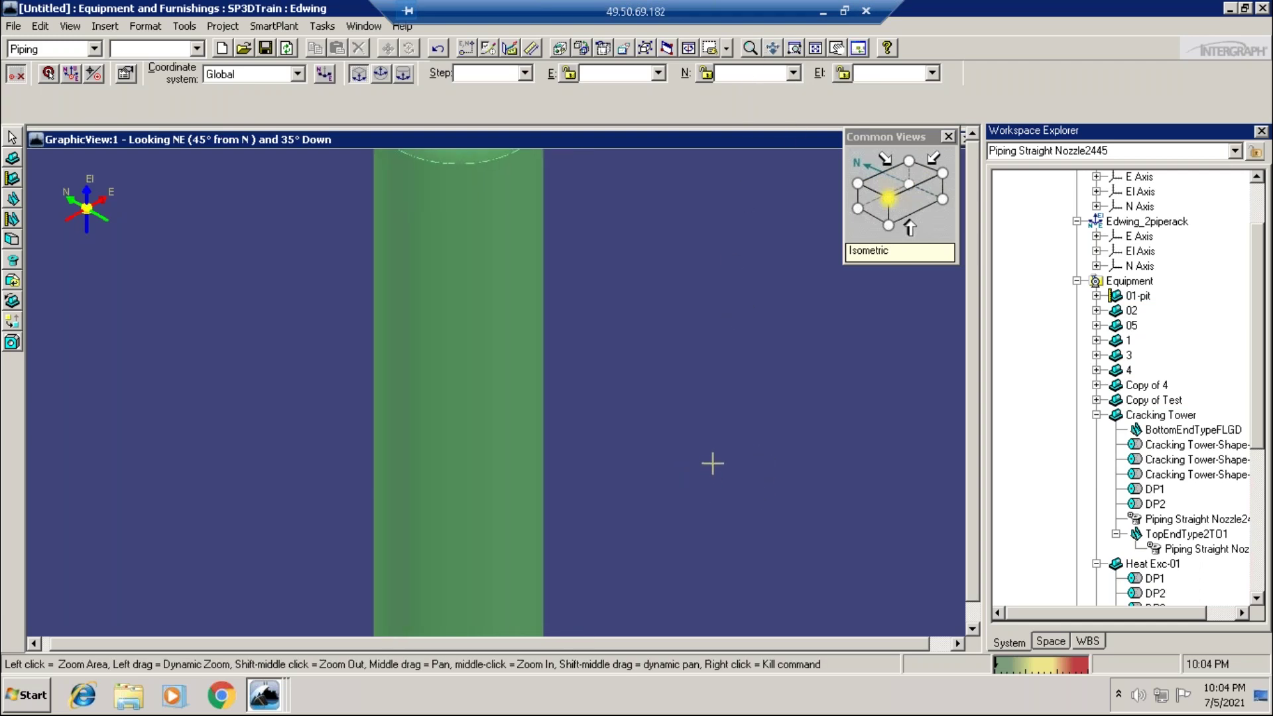
scroll(498, 384, "down", 3)
scroll(529, 367, "down", 5)
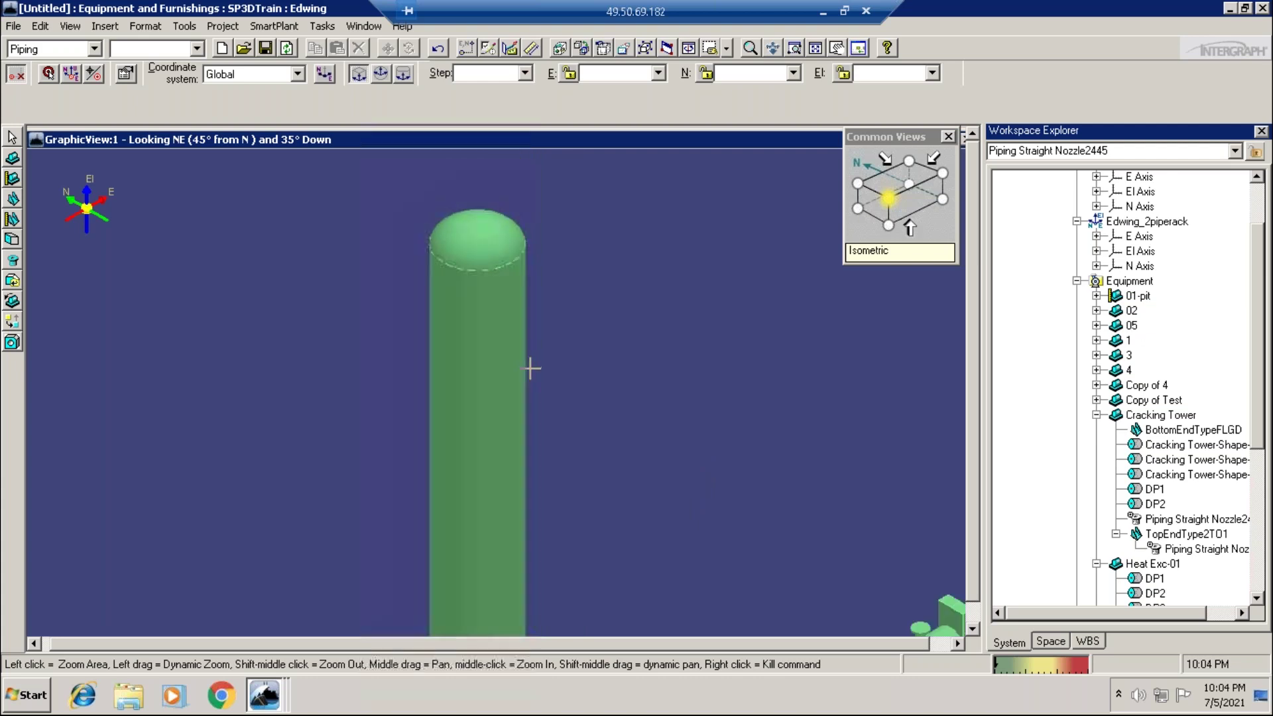
scroll(680, 396, "down", 5)
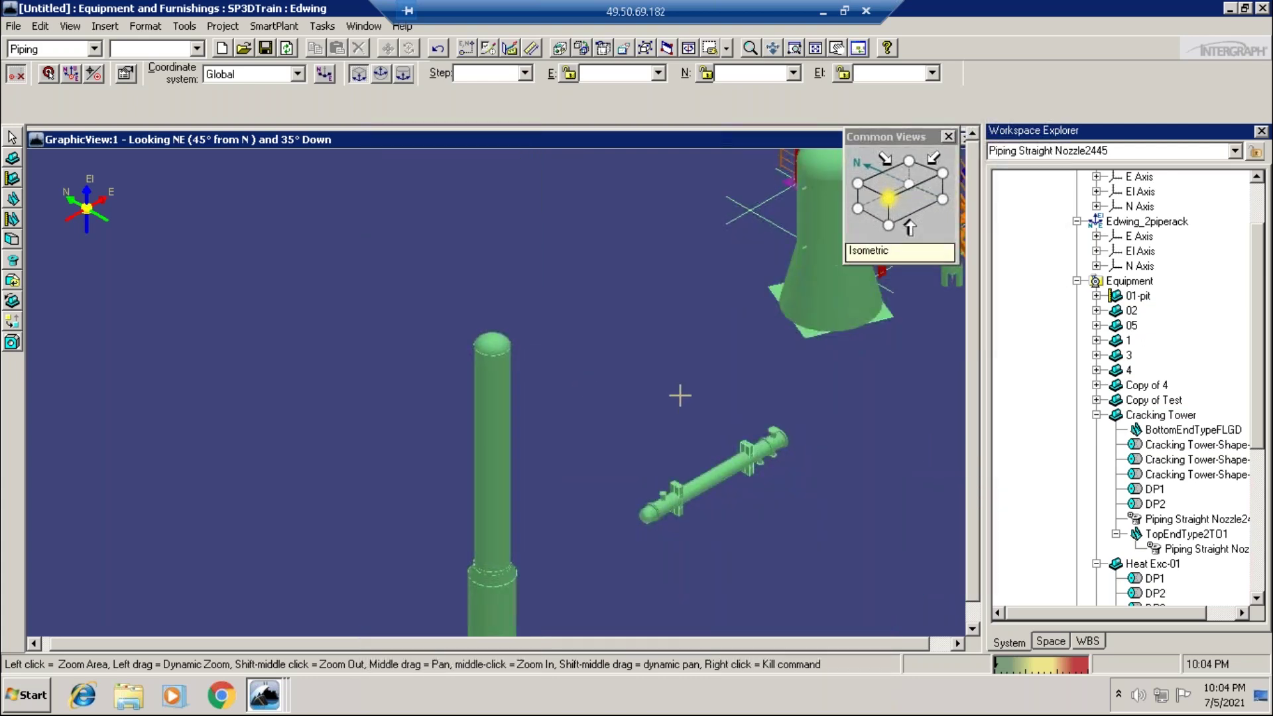
middle_click_drag(654, 455, 790, 392)
scroll(790, 381, "up", 3)
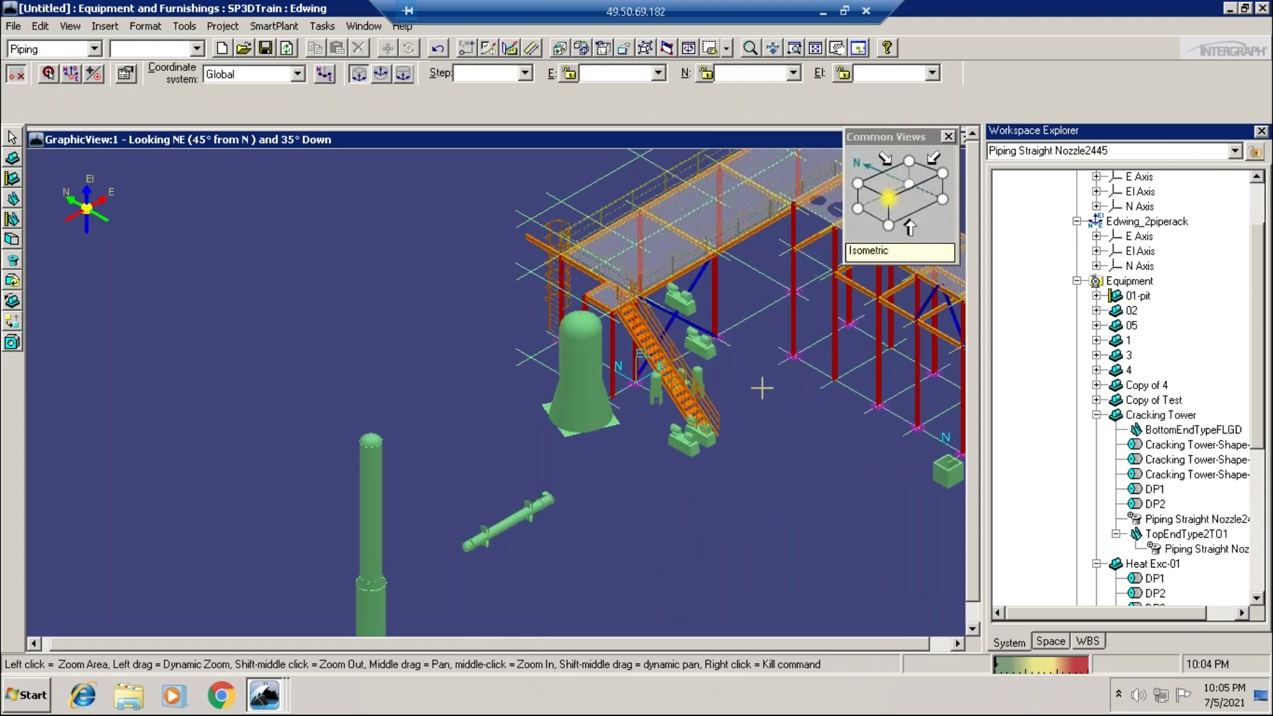
scroll(733, 408, "up", 4)
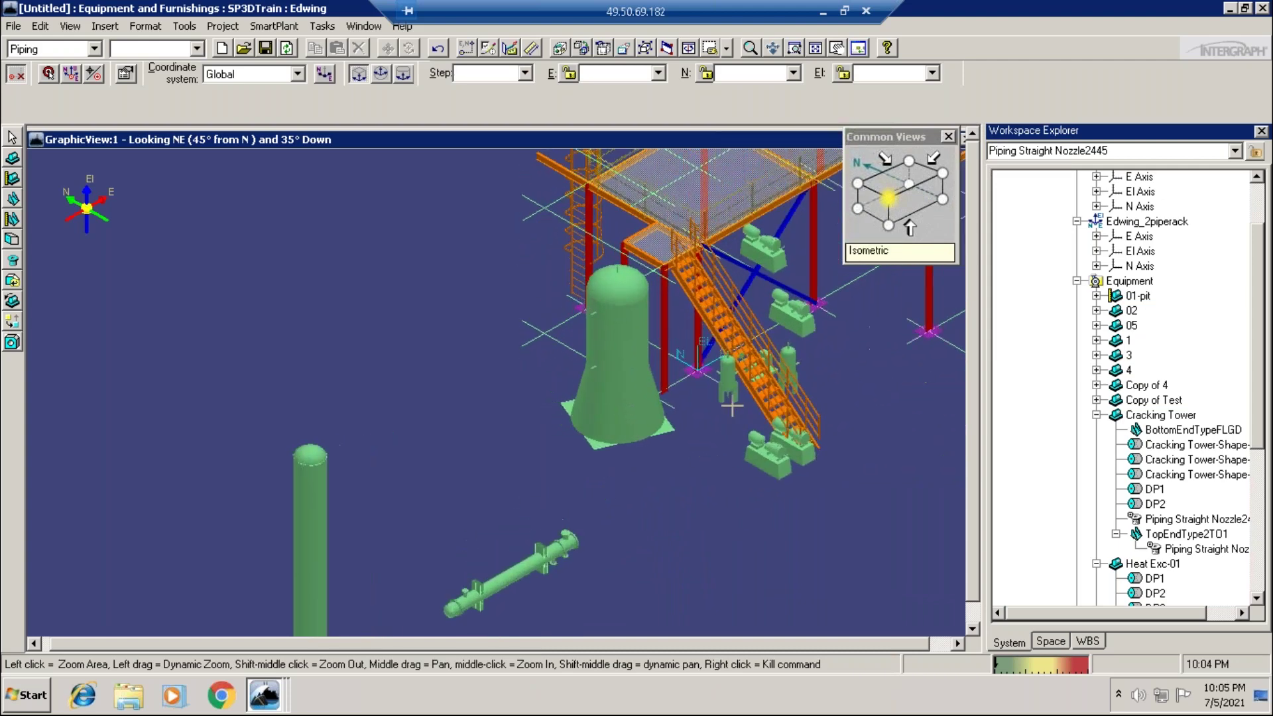
scroll(617, 402, "up", 1)
middle_click_drag(819, 374, 390, 456)
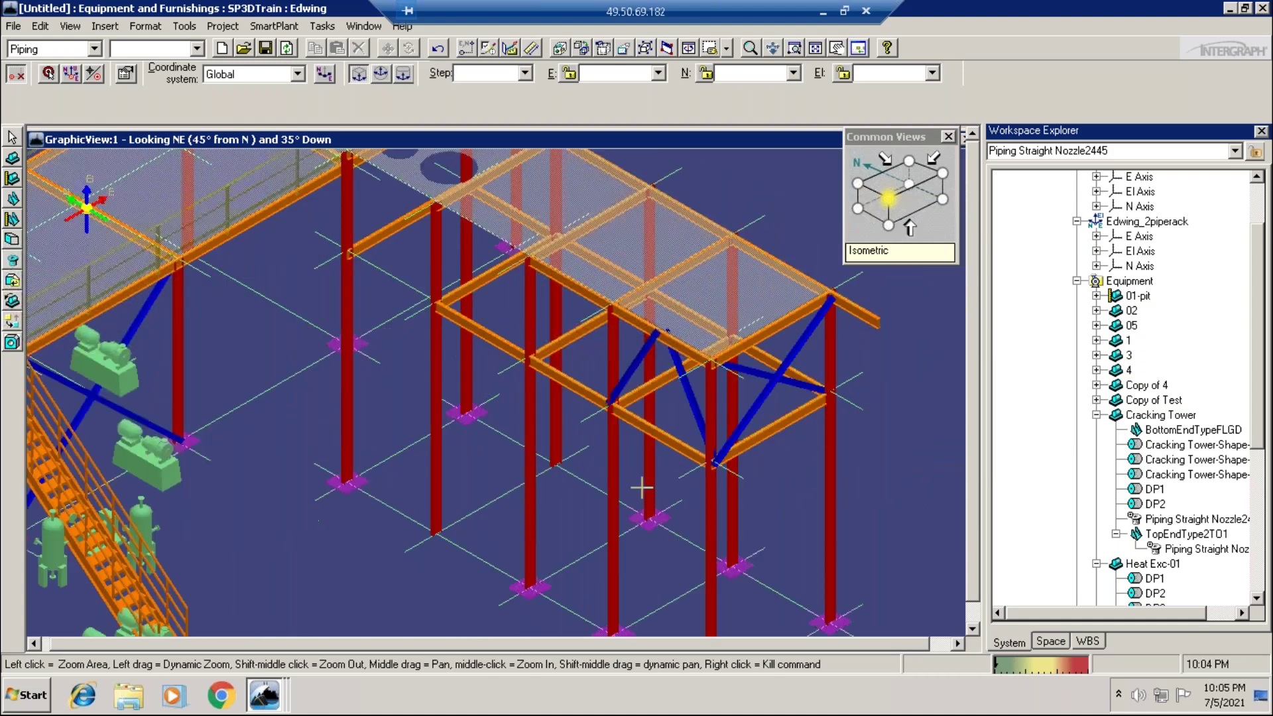
left_click(642, 488)
right_click(643, 489)
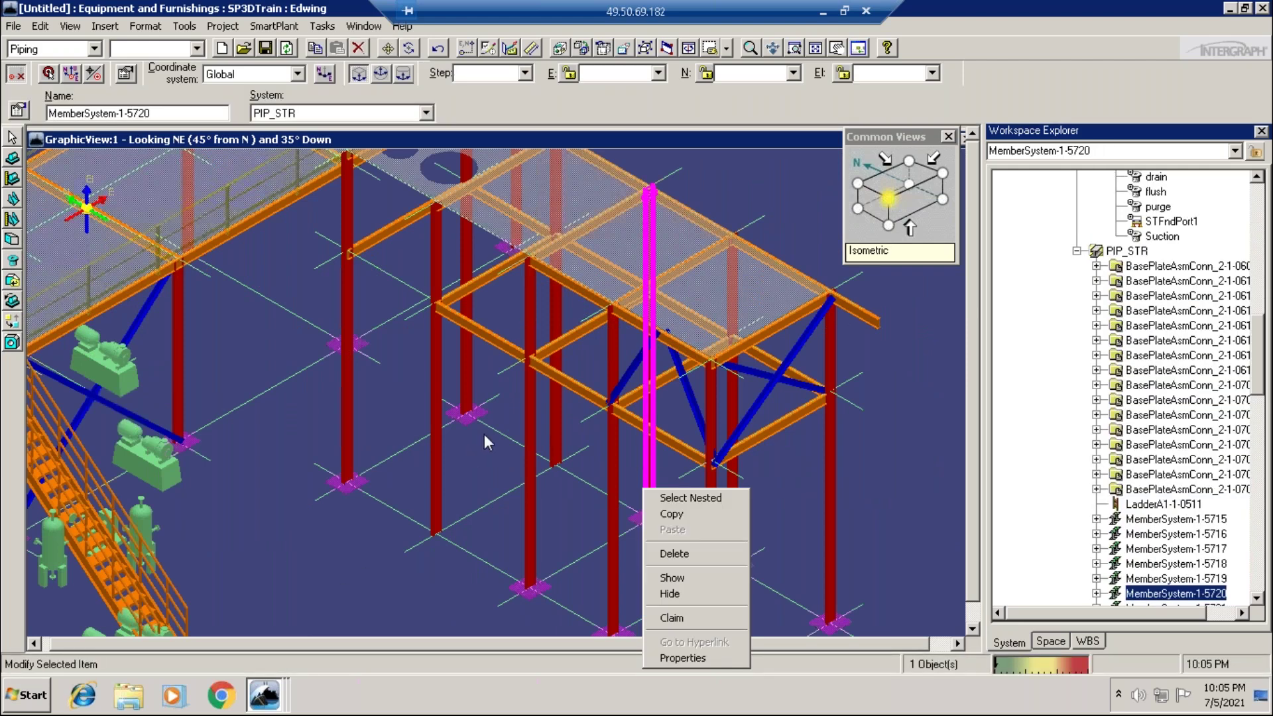
left_click(13, 139)
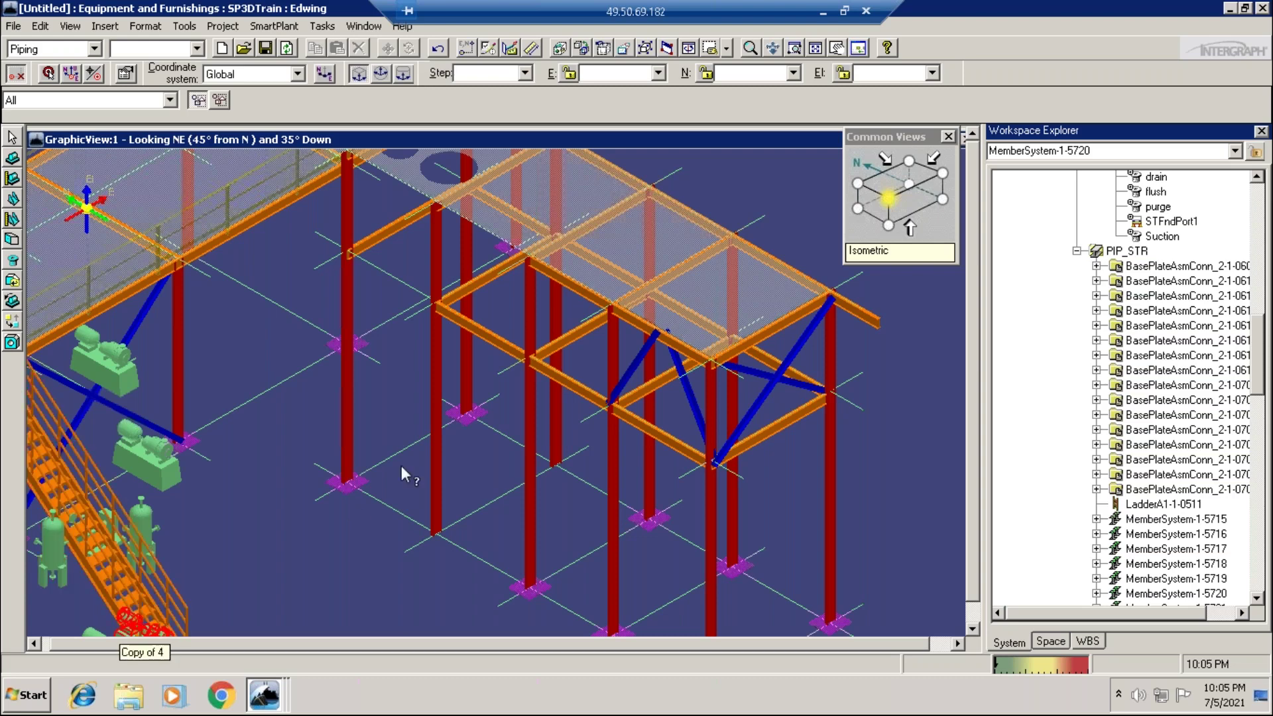
Examine the heat exchanger, pumps, staircase and pipe rack platform in the isometric view
left_click(750, 48)
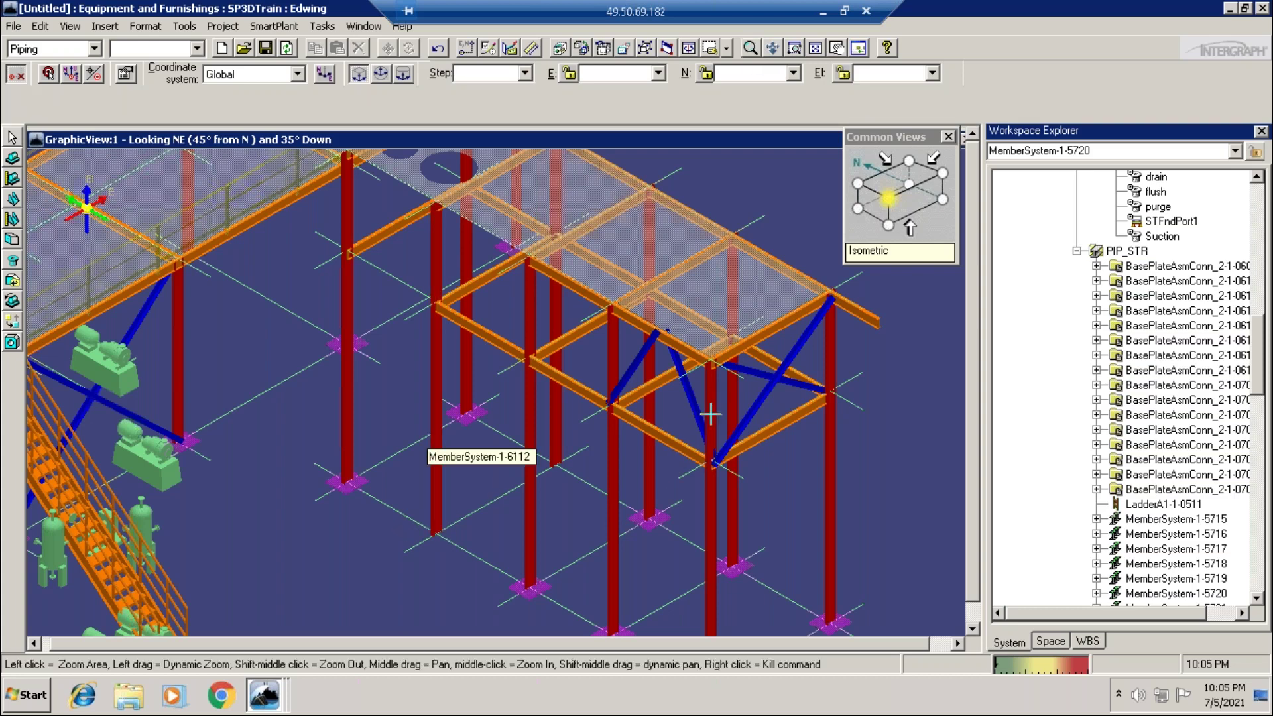
middle_click_drag(319, 573, 585, 587)
middle_click_drag(372, 585, 505, 402)
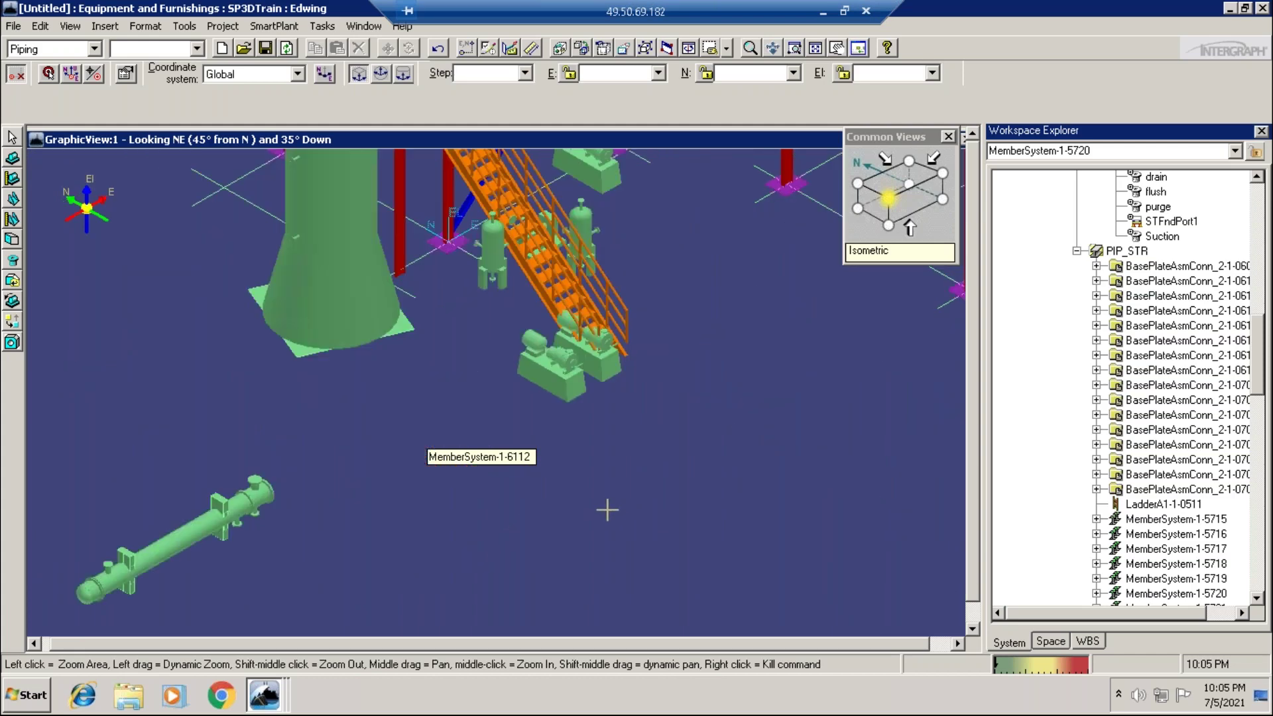
right_click(675, 308)
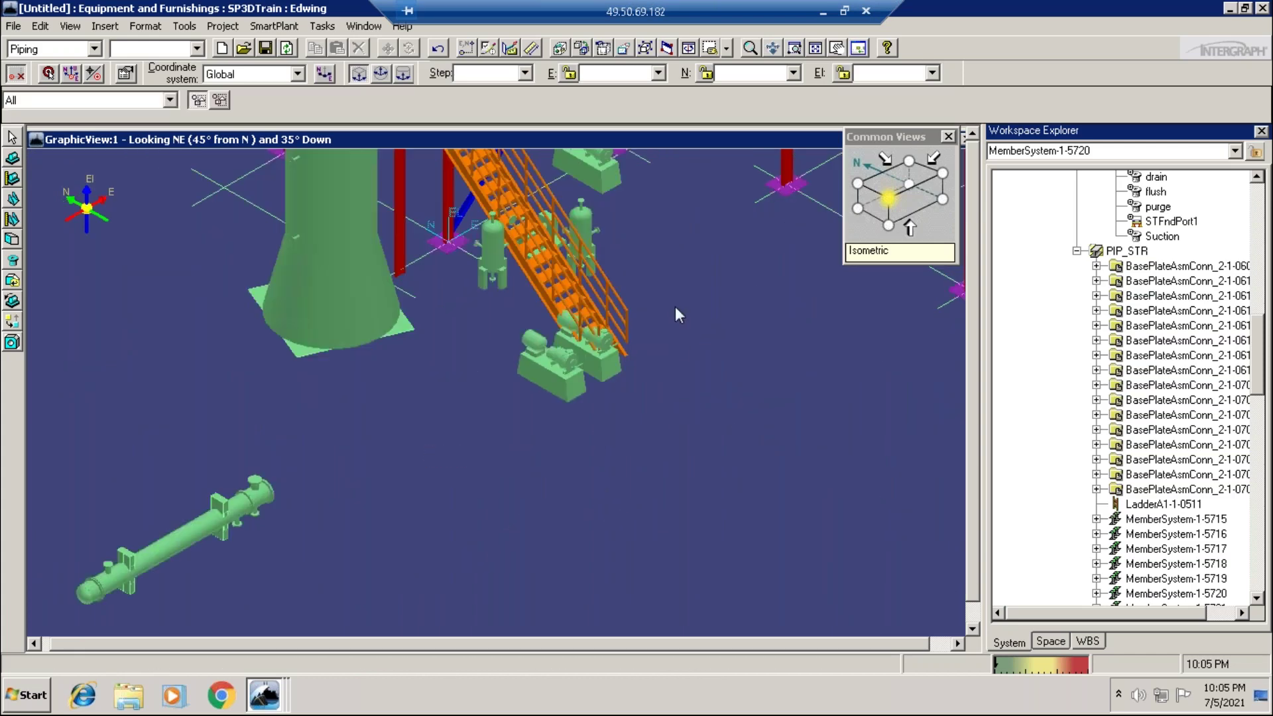
left_click(752, 50)
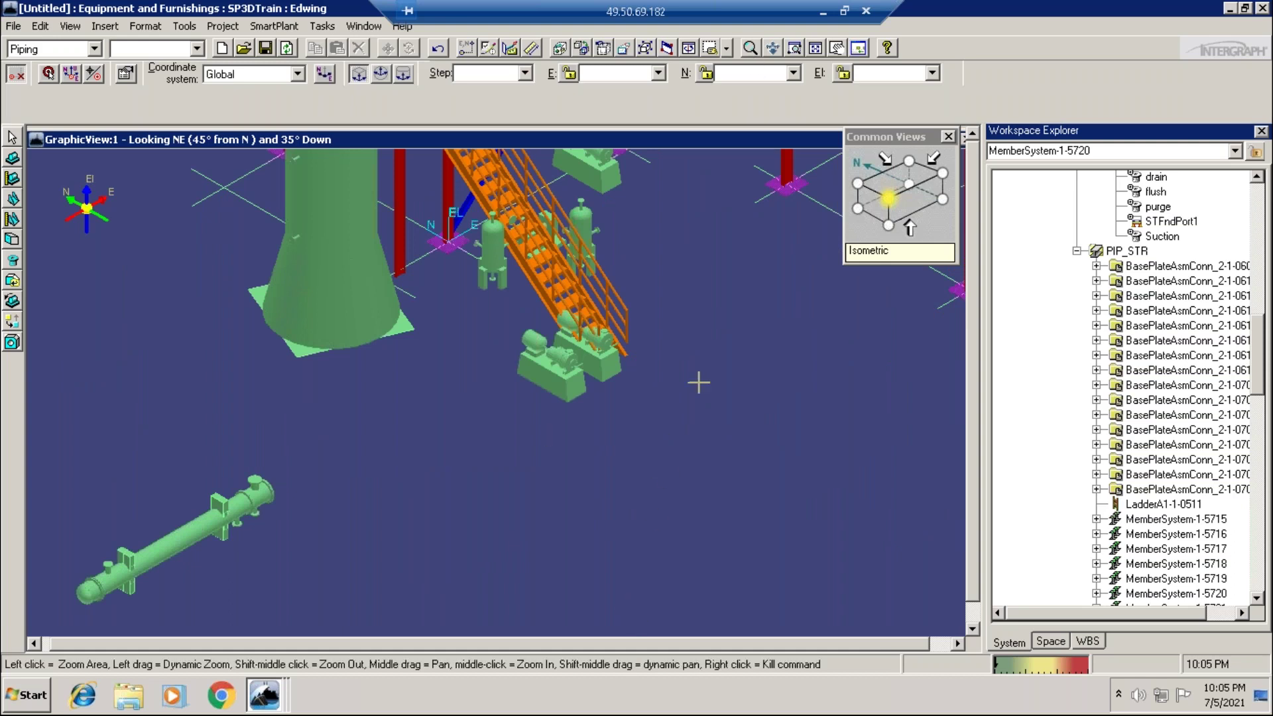
middle_click_drag(698, 366, 789, 512)
scroll(518, 373, "down", 2)
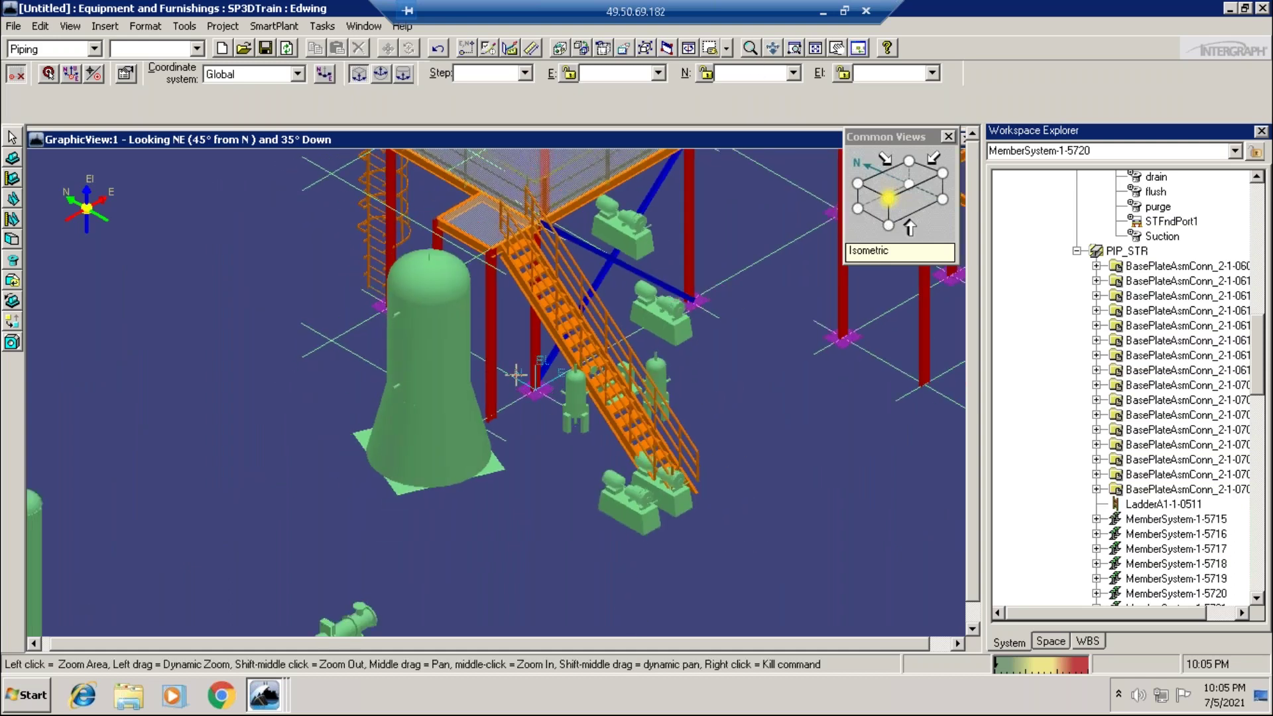
middle_click_drag(519, 292, 561, 523)
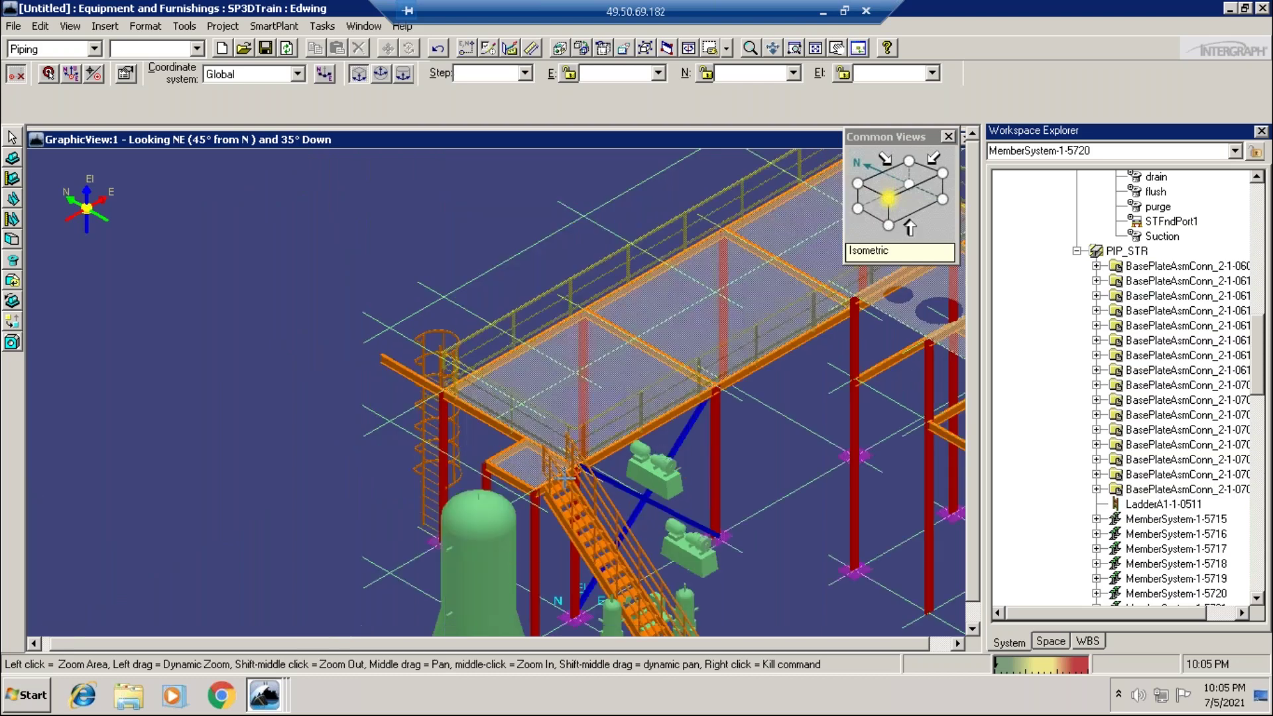
middle_click_drag(559, 266, 601, 372)
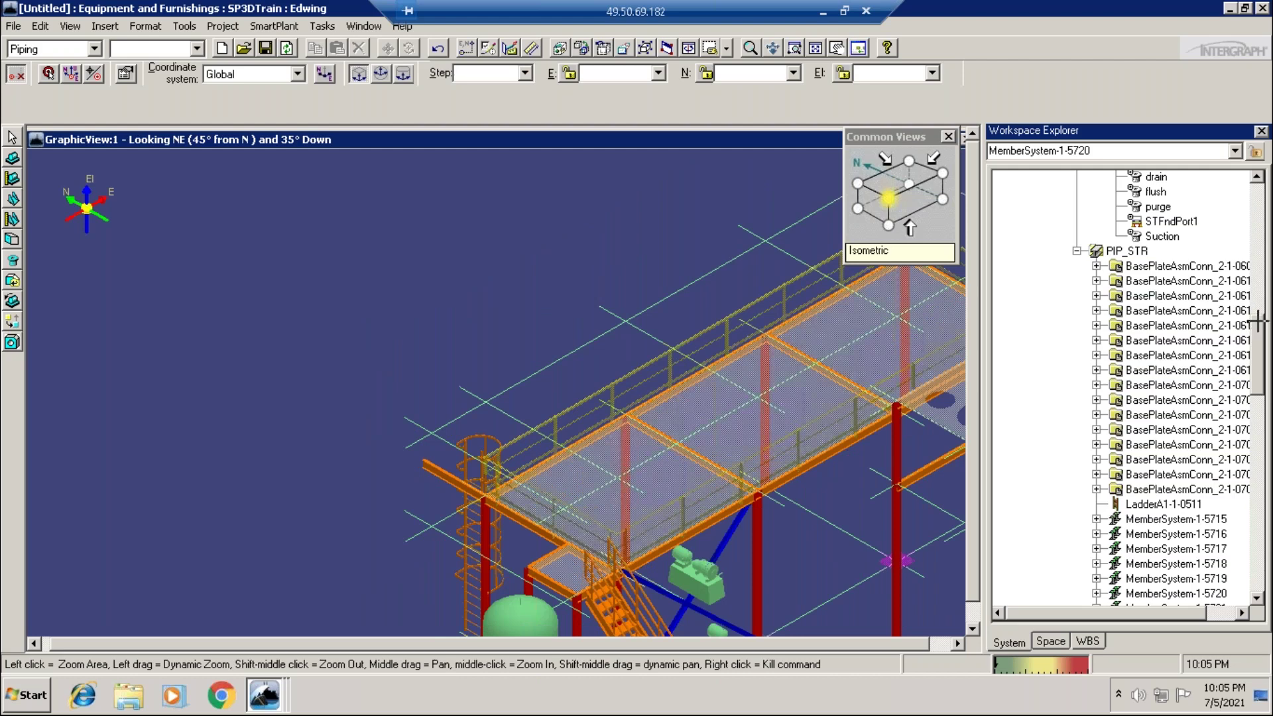
Collapse the Equipment, PIP_STR and ed1 branches in the system hierarchy
left_click_drag(1257, 329, 1250, 214)
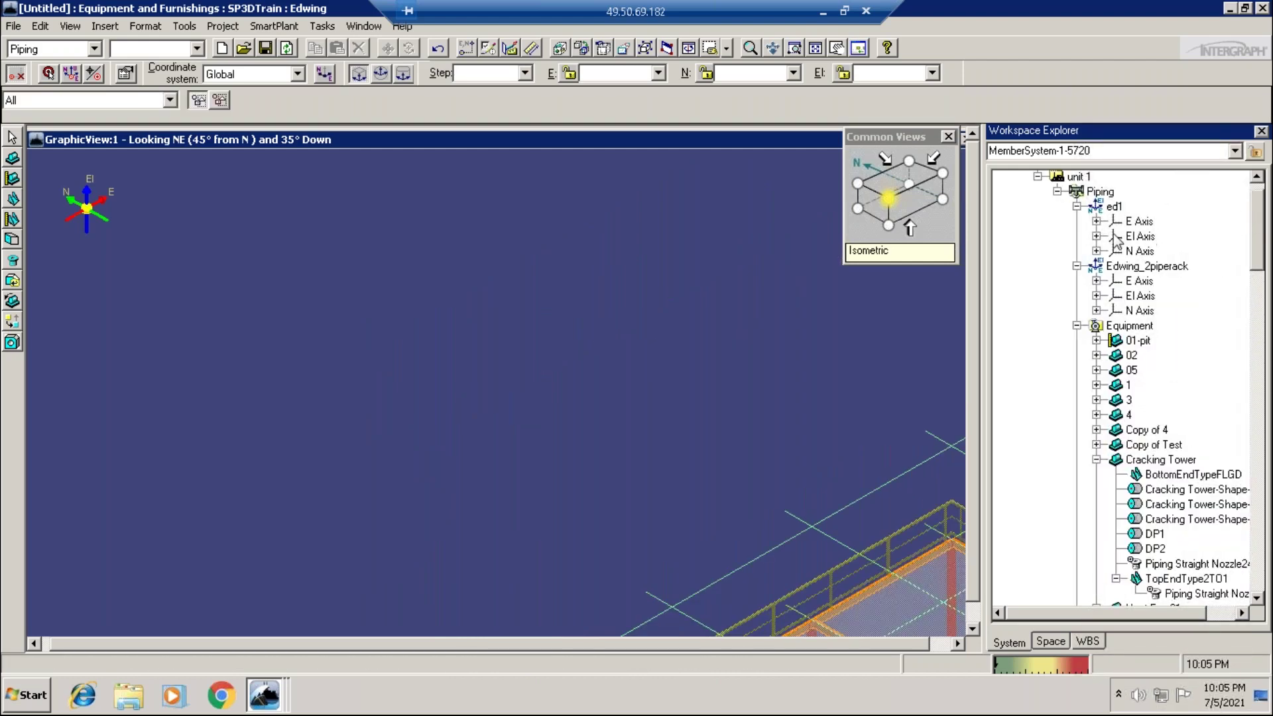
left_click(1077, 325)
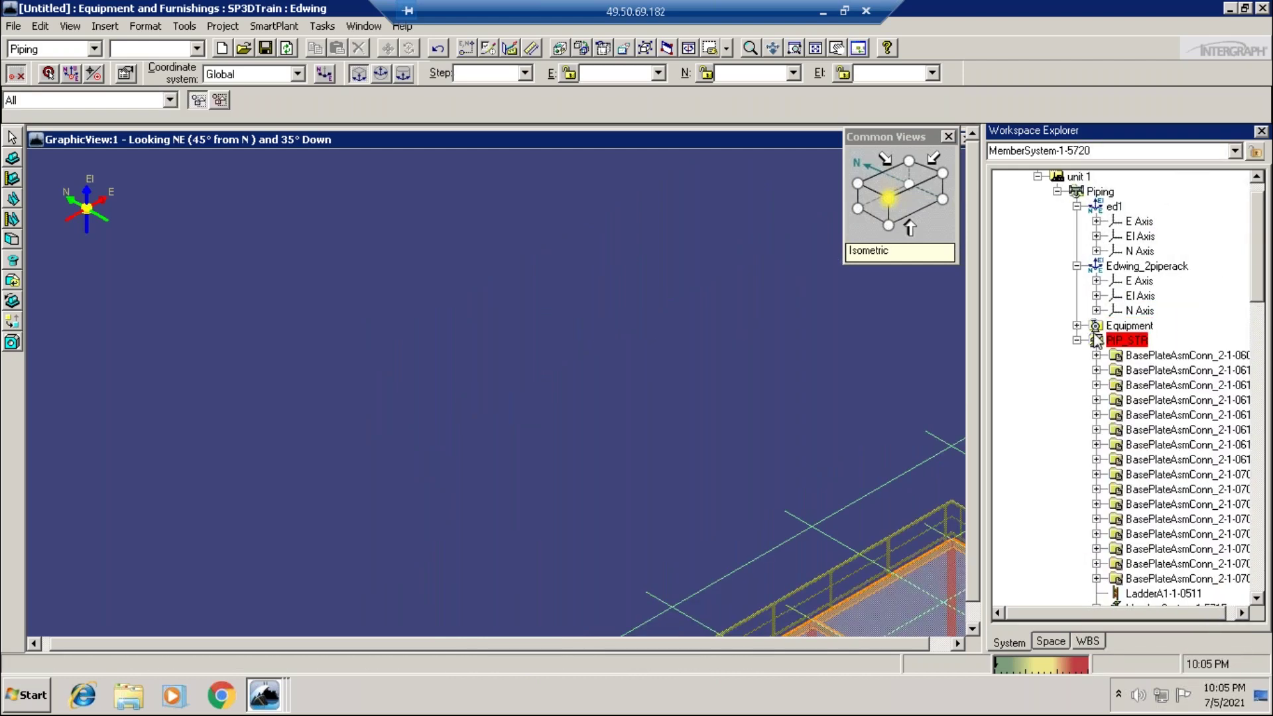
left_click(1077, 340)
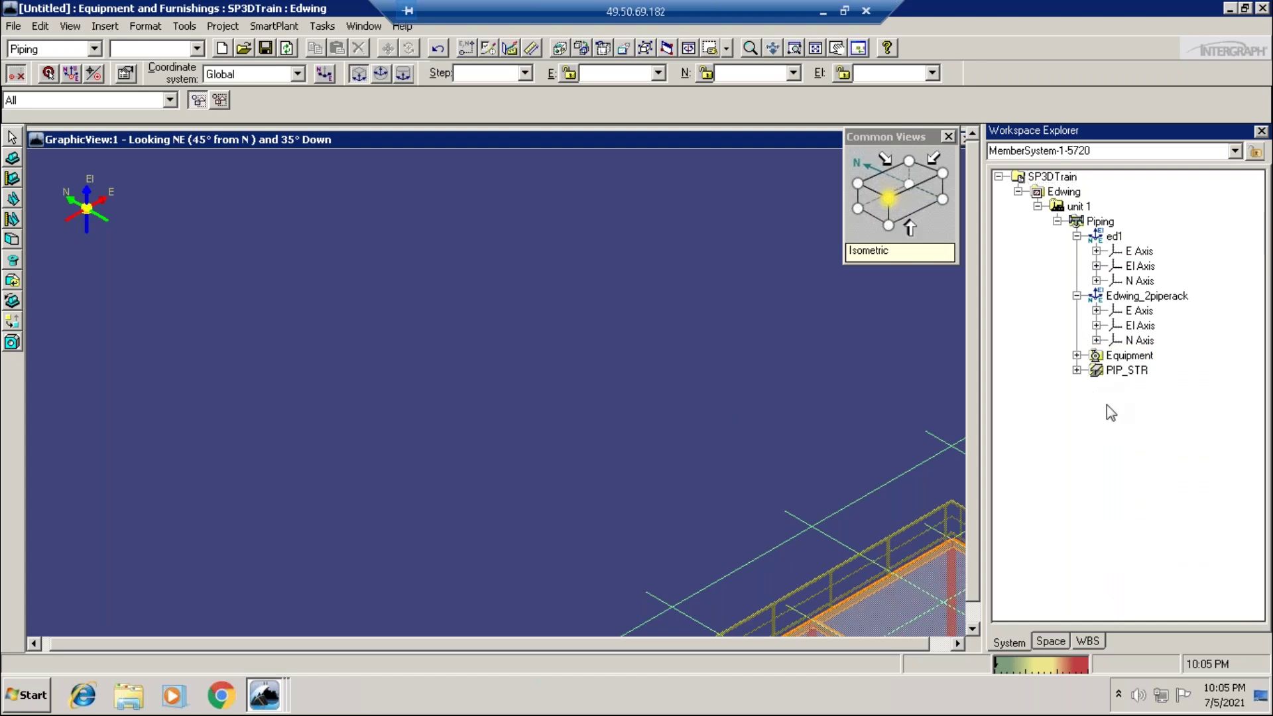
left_click(1094, 237)
left_click(1078, 236)
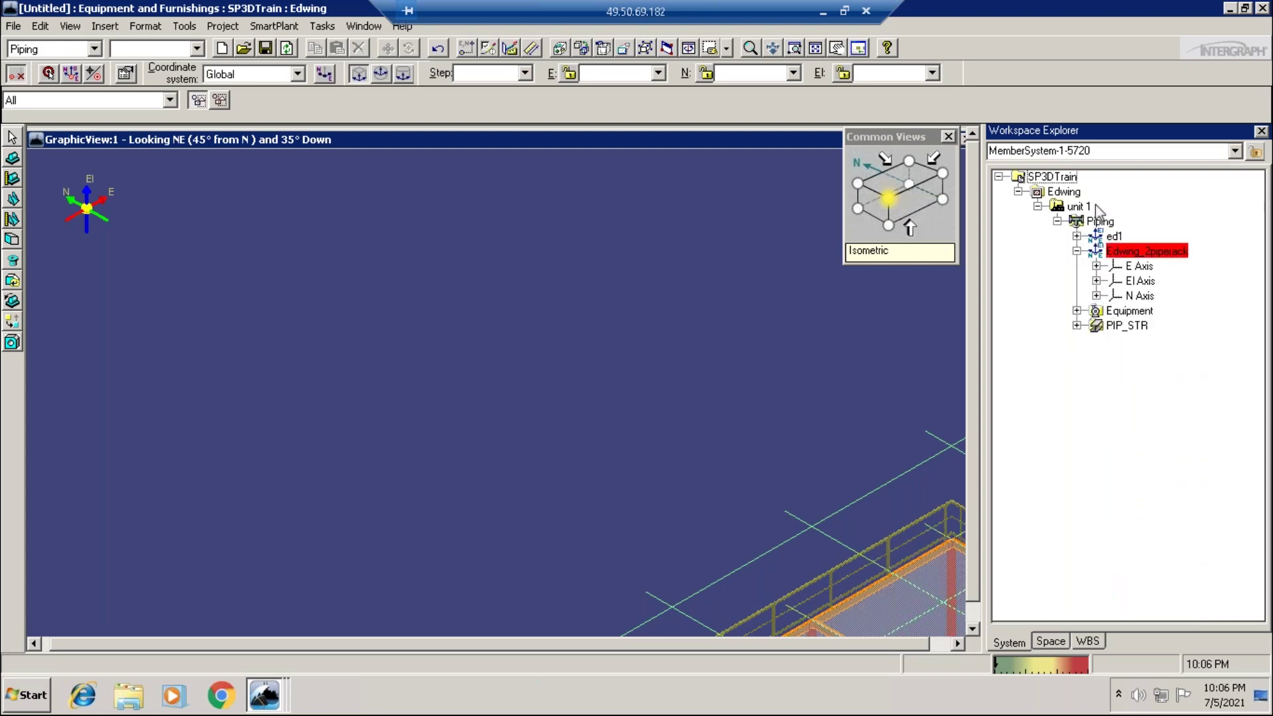
left_click(1101, 222)
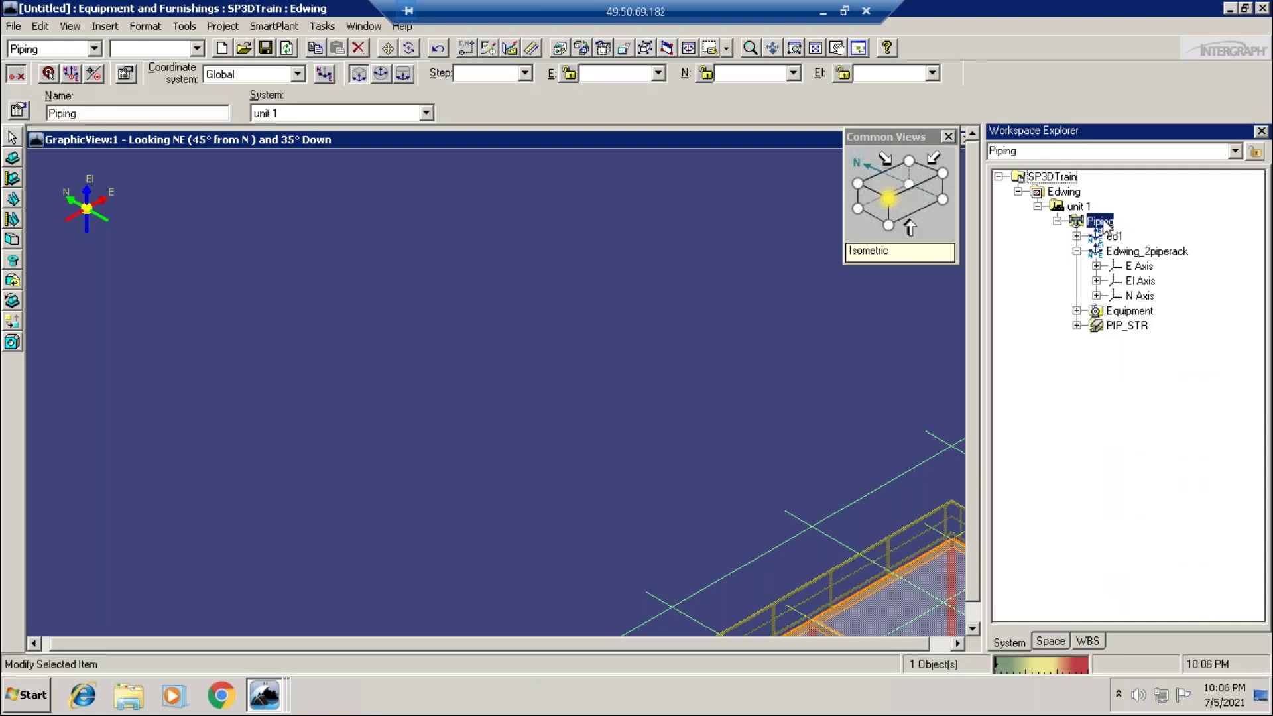
right_click(1105, 225)
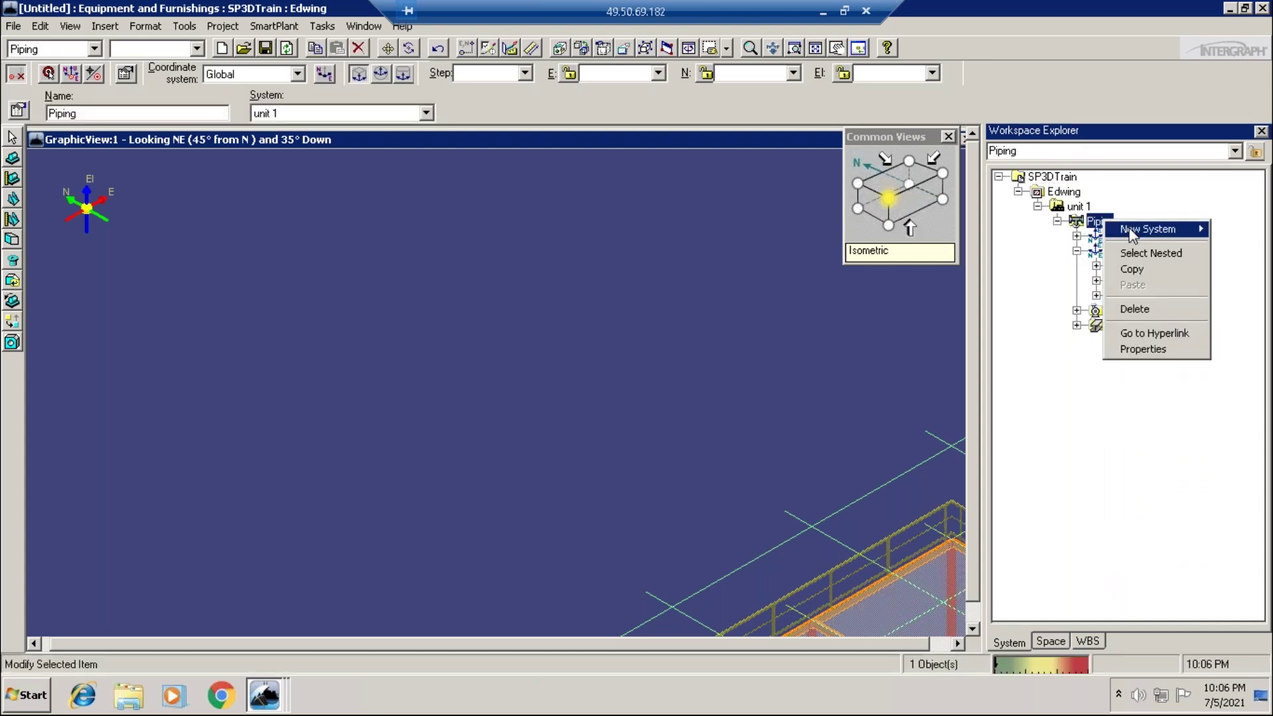
mouse_move(1136, 234)
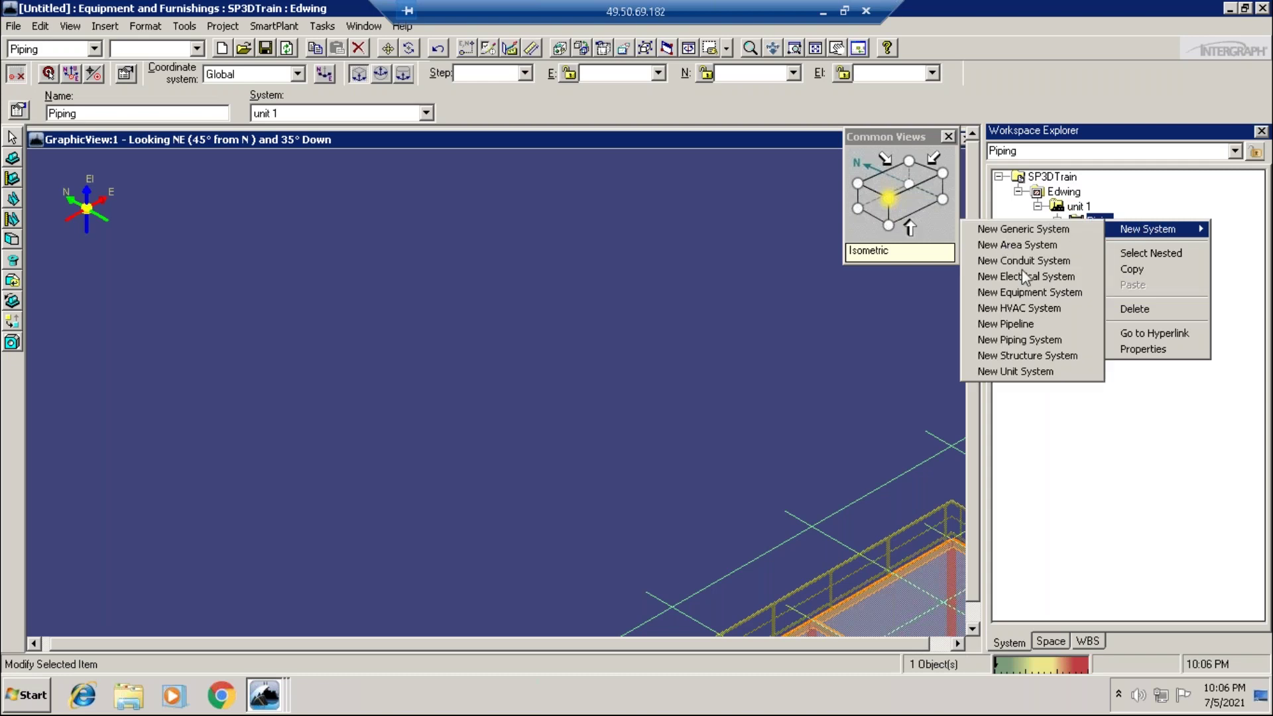
left_click(1019, 339)
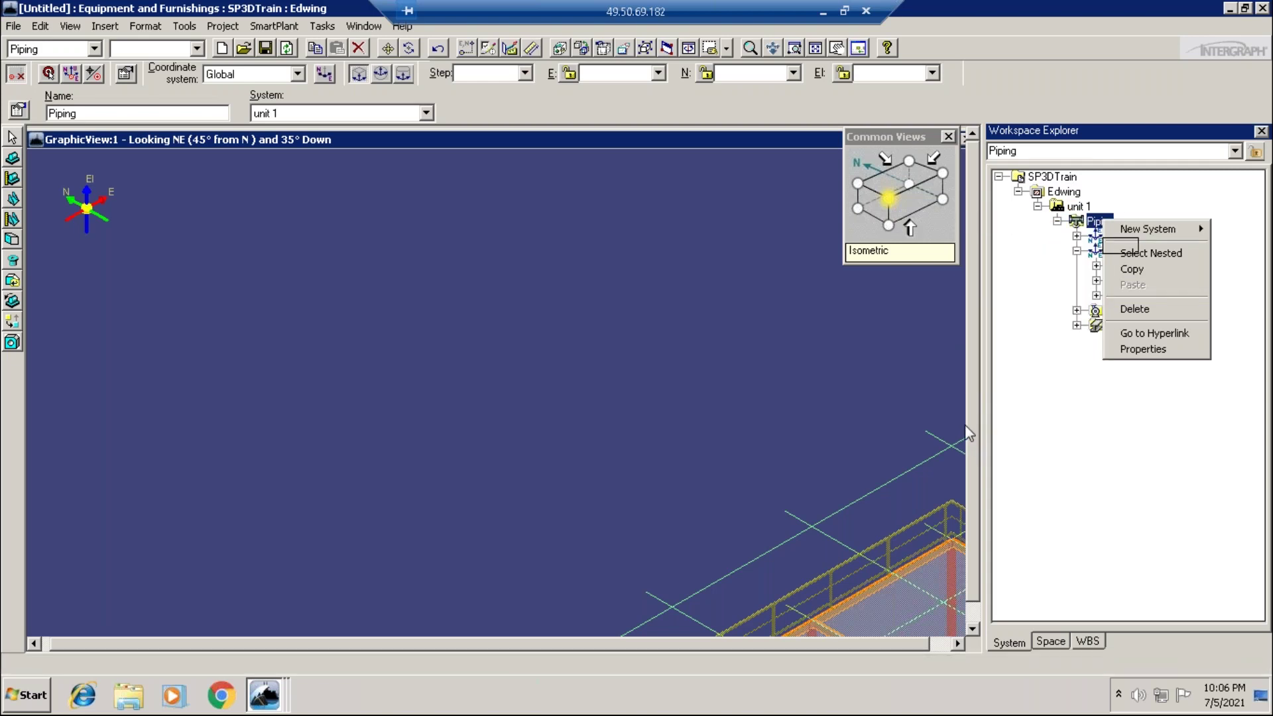
left_click(1030, 252)
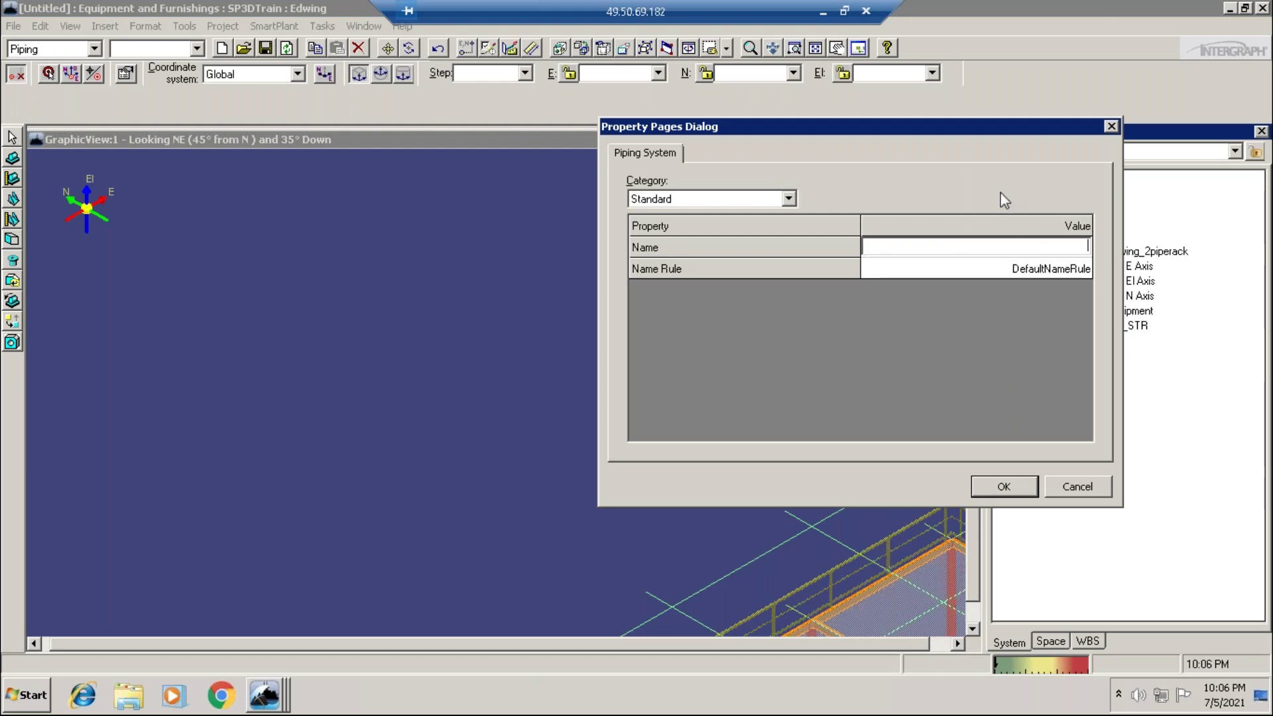
type("A1")
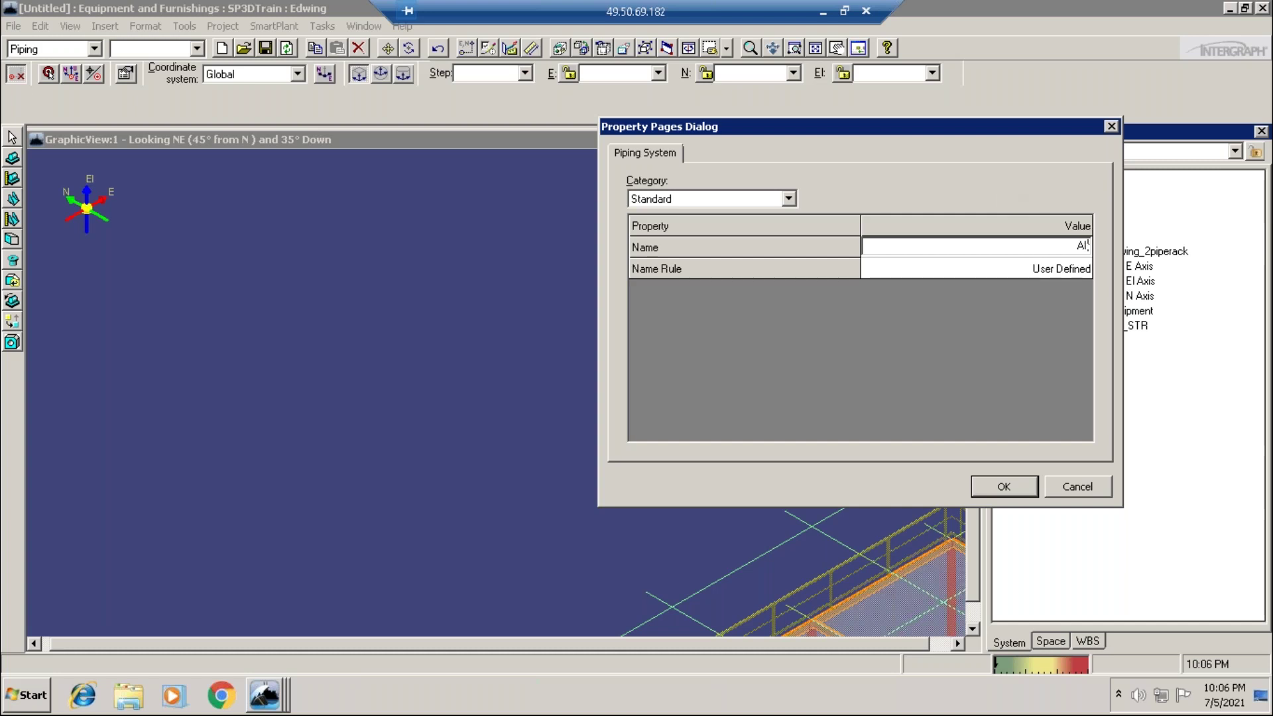
type("lrrF")
key("BackSpace")
key("BackSpace")
key("BackSpace")
left_click(1078, 485)
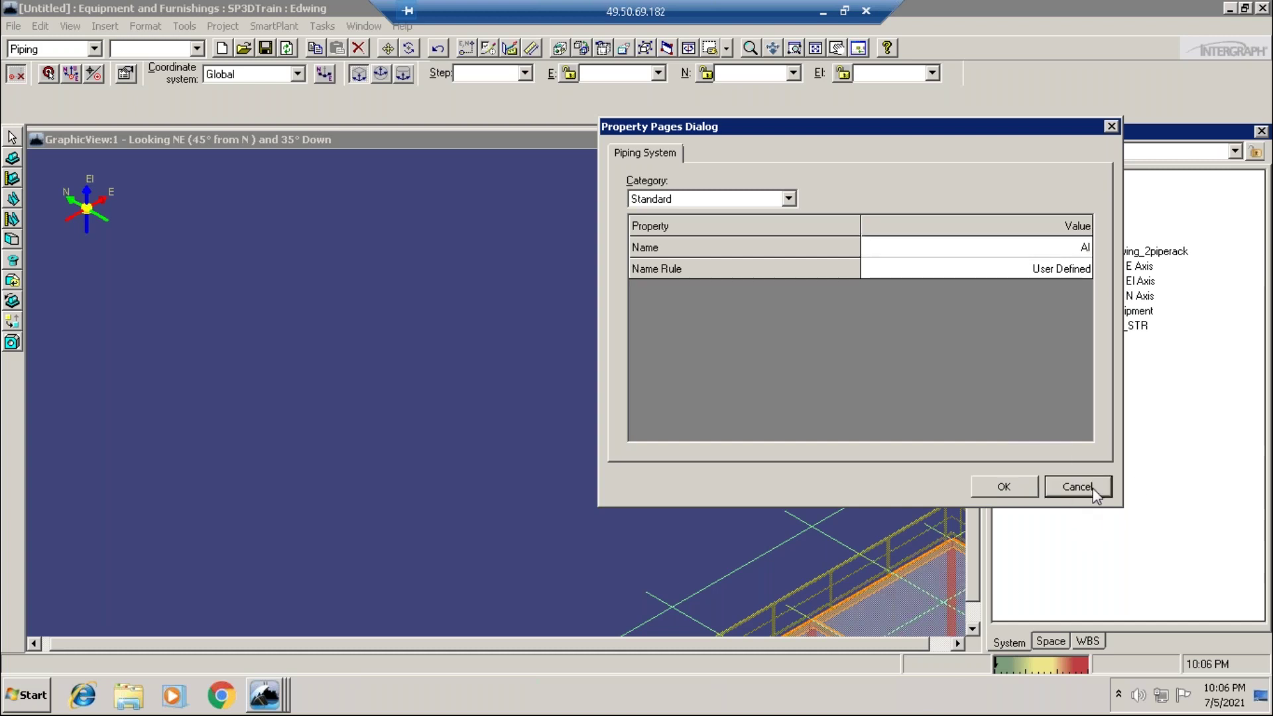
Select the heat exchanger Heat Exc-01 in the model and open its equipment properties
left_click(816, 48)
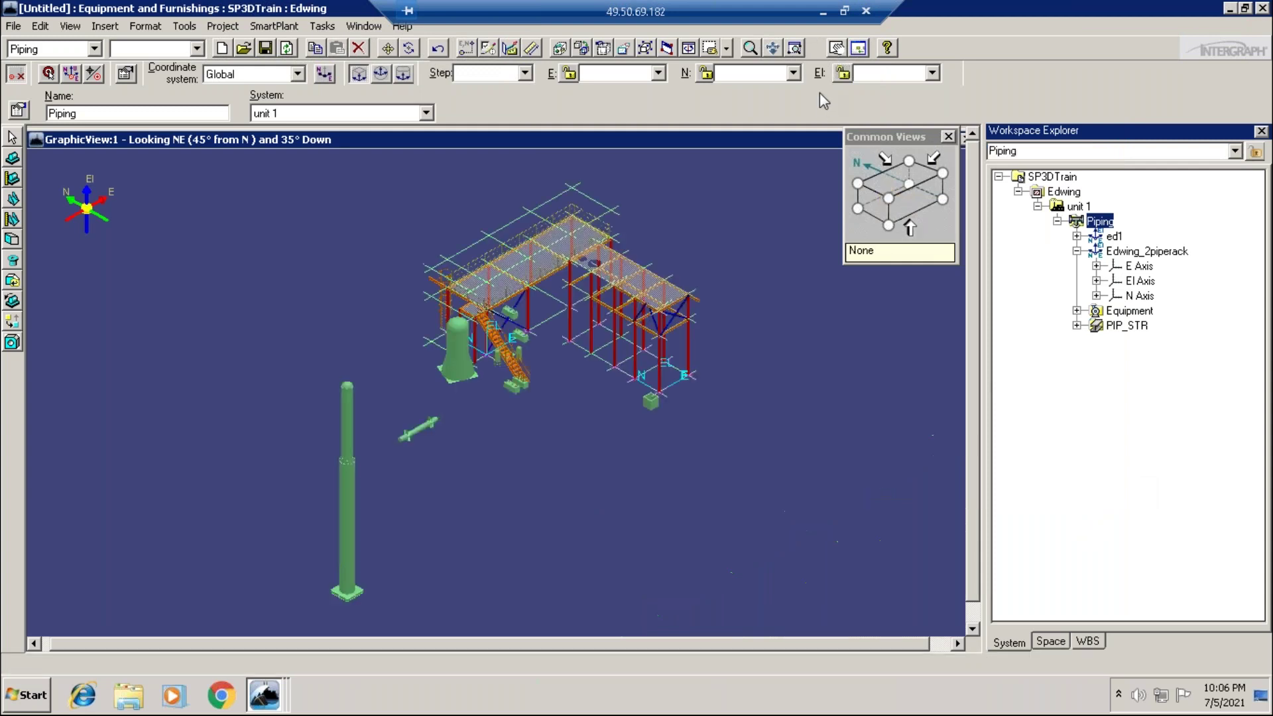
left_click(380, 400)
left_click(481, 472)
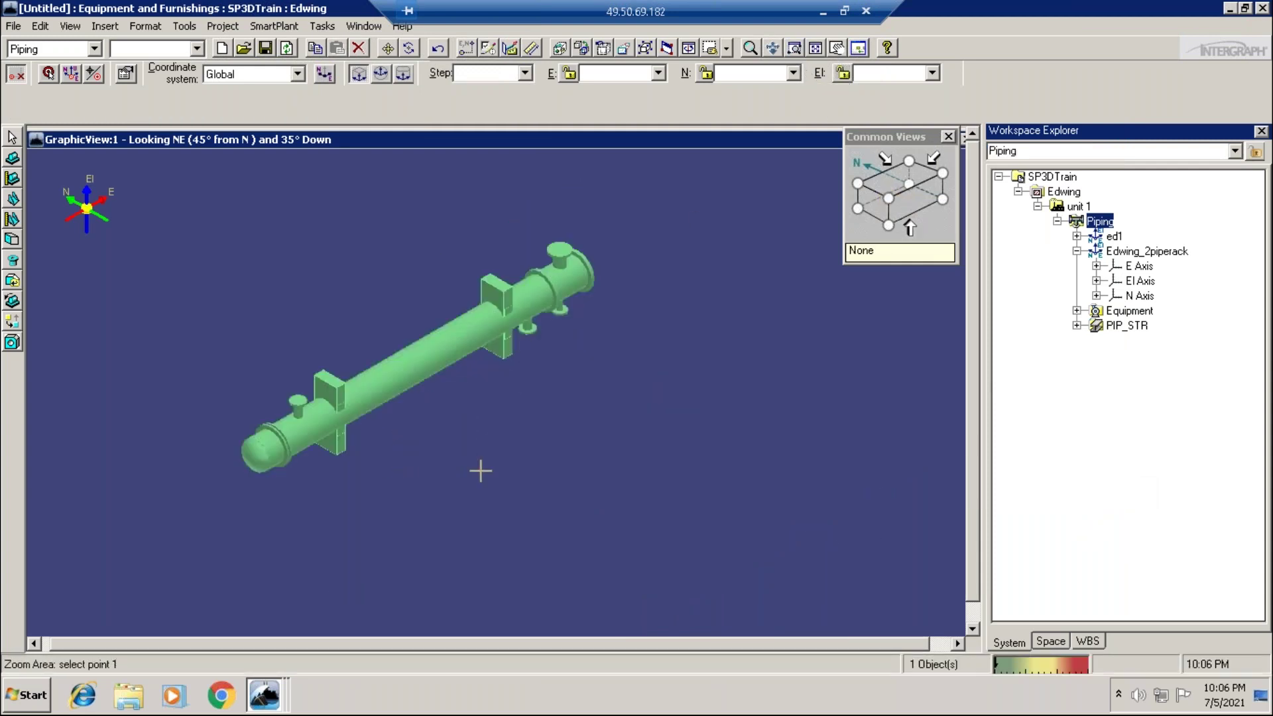
left_click(630, 492)
left_click(446, 450)
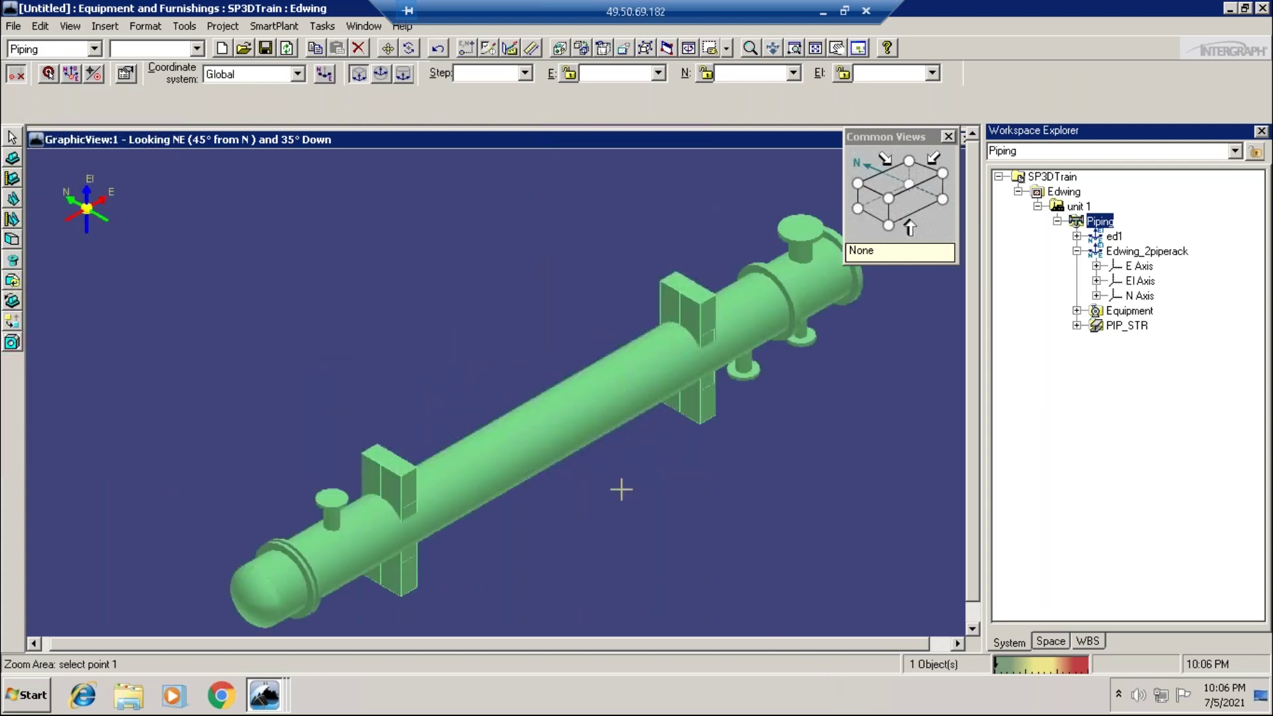
left_click(12, 137)
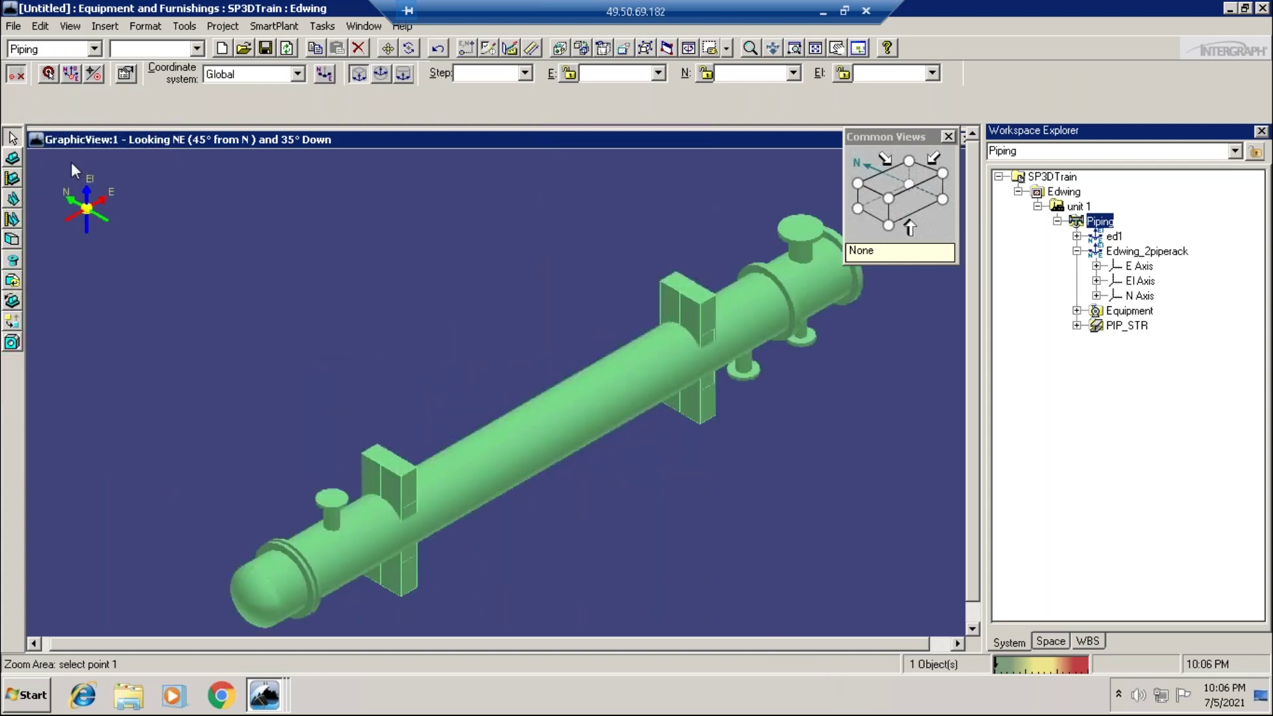
left_click(551, 453)
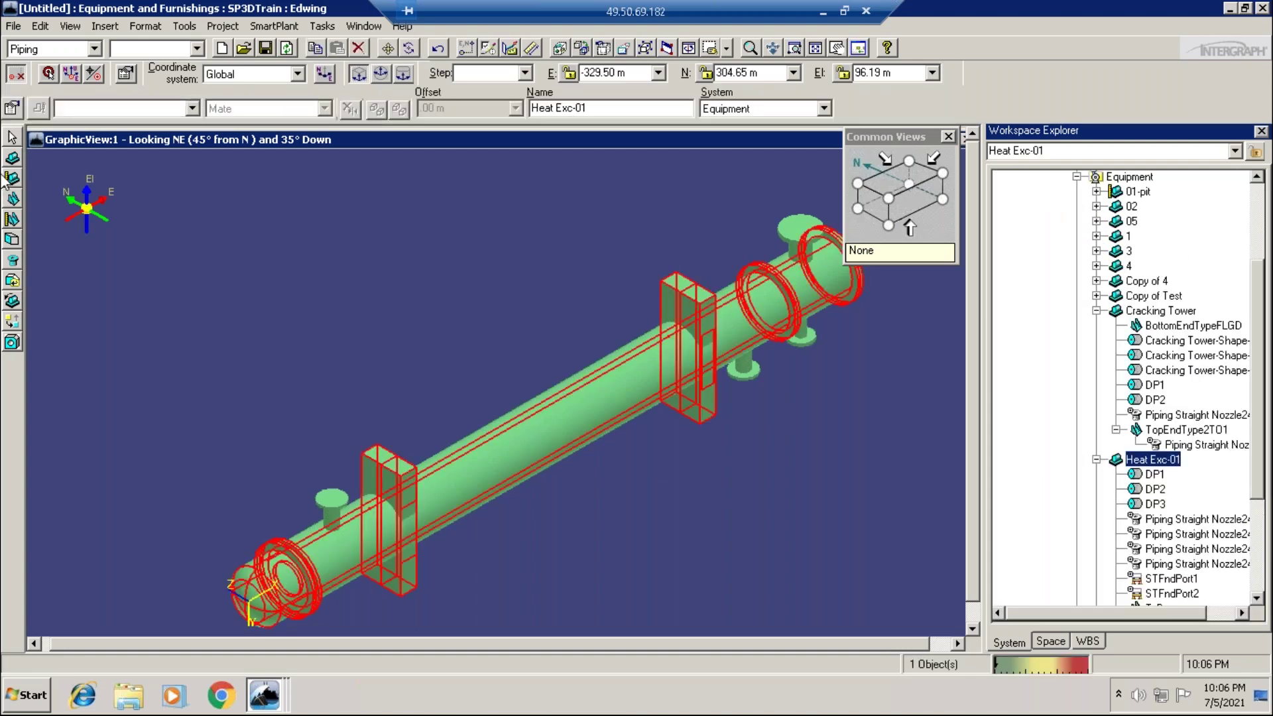
left_click(12, 108)
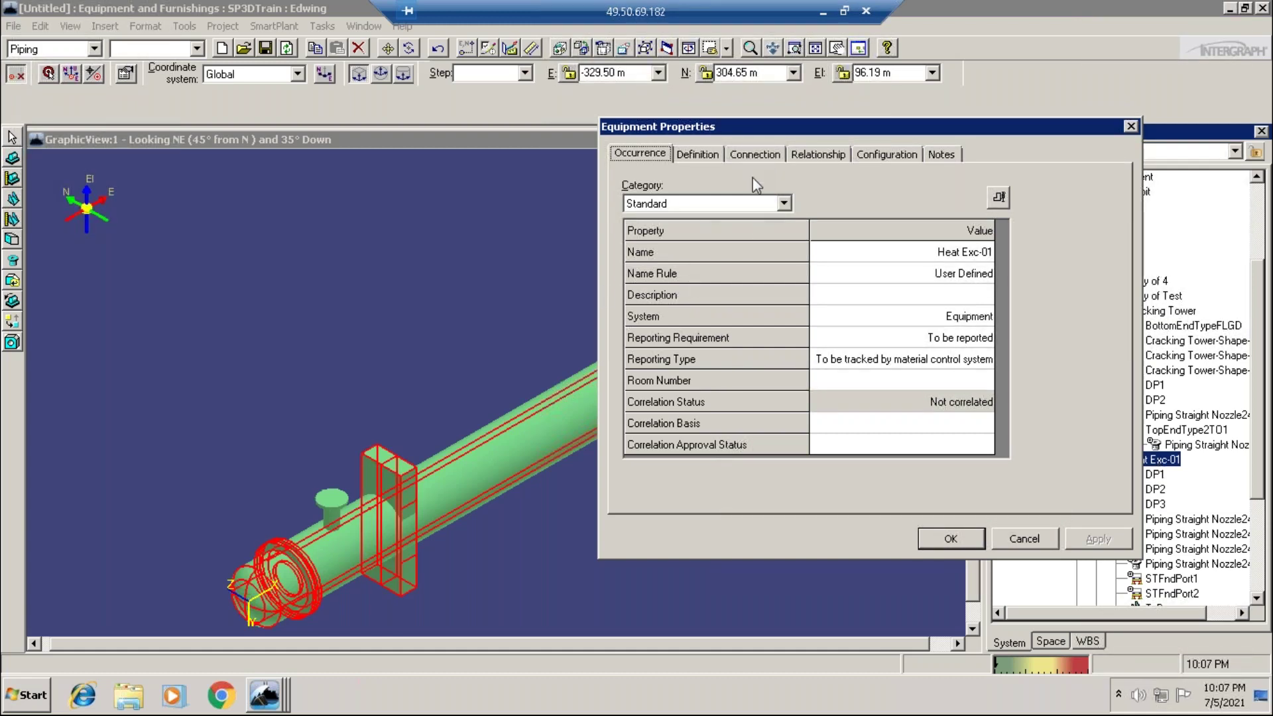
Review the heat exchanger's connection data, choosing its second and third piping straight nozzles in turn as the connector
left_click(755, 154)
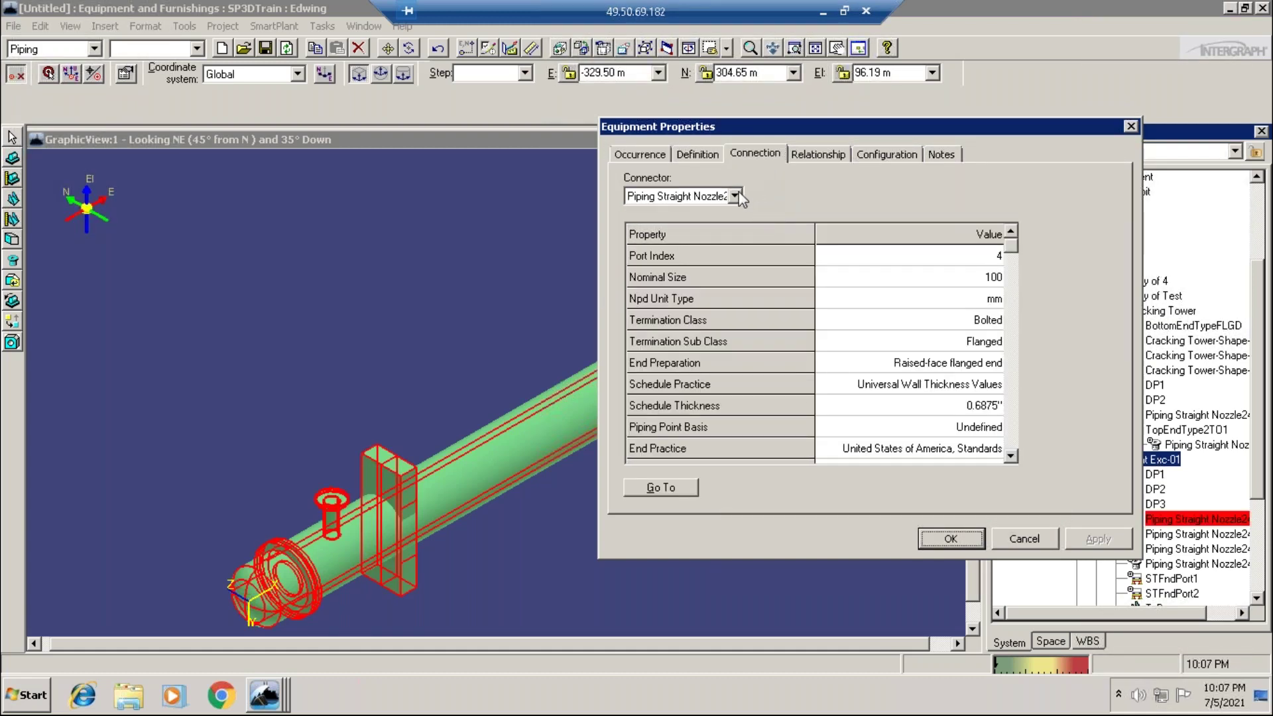
left_click(735, 195)
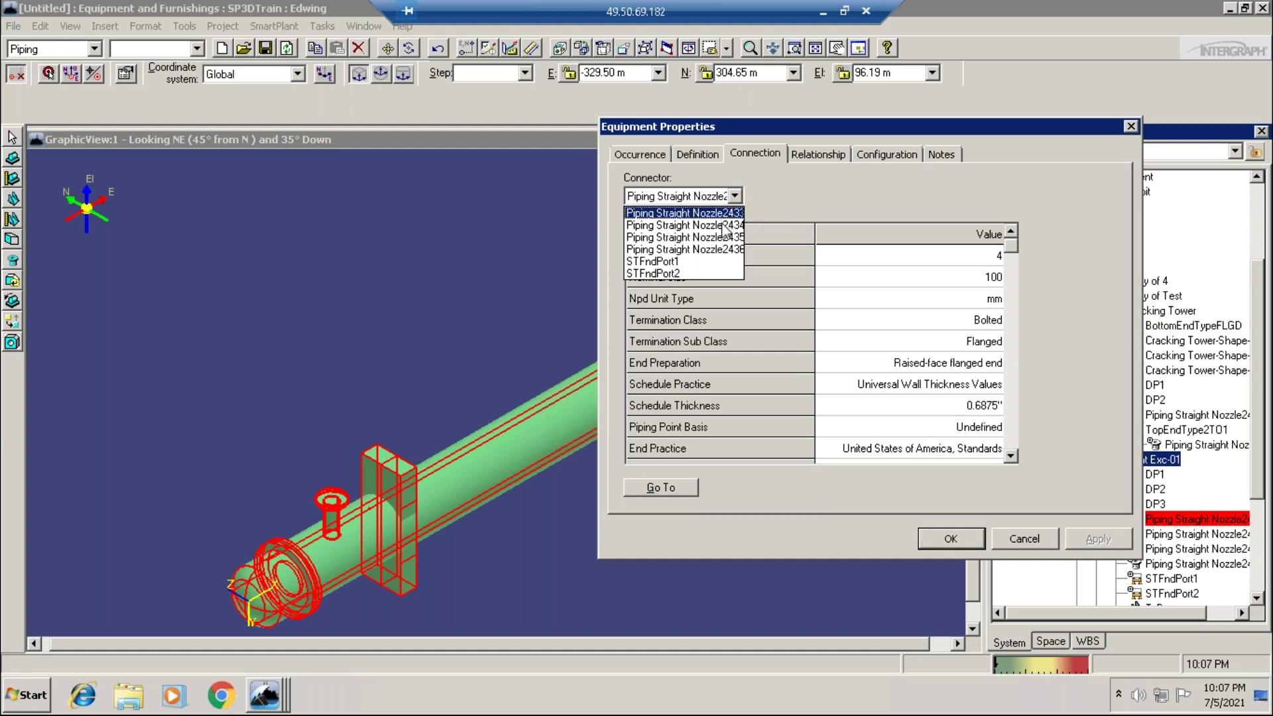
left_click(724, 226)
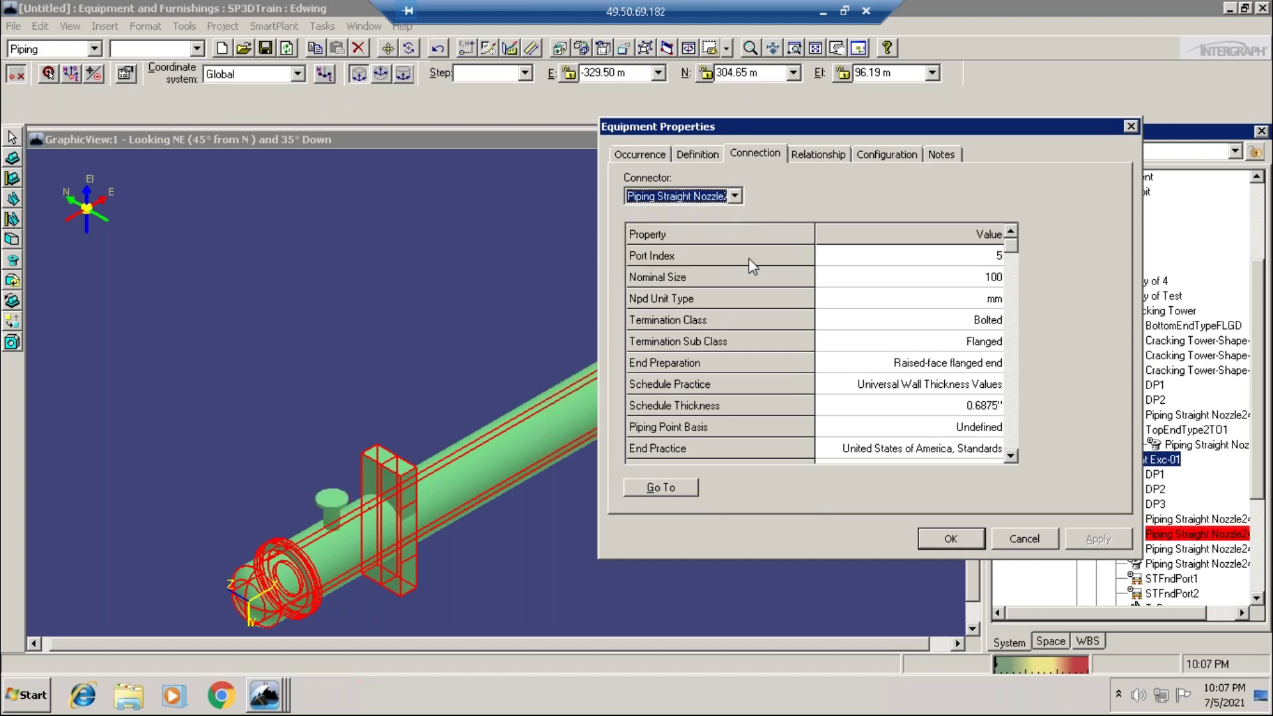
left_click_drag(1217, 291, 1257, 292)
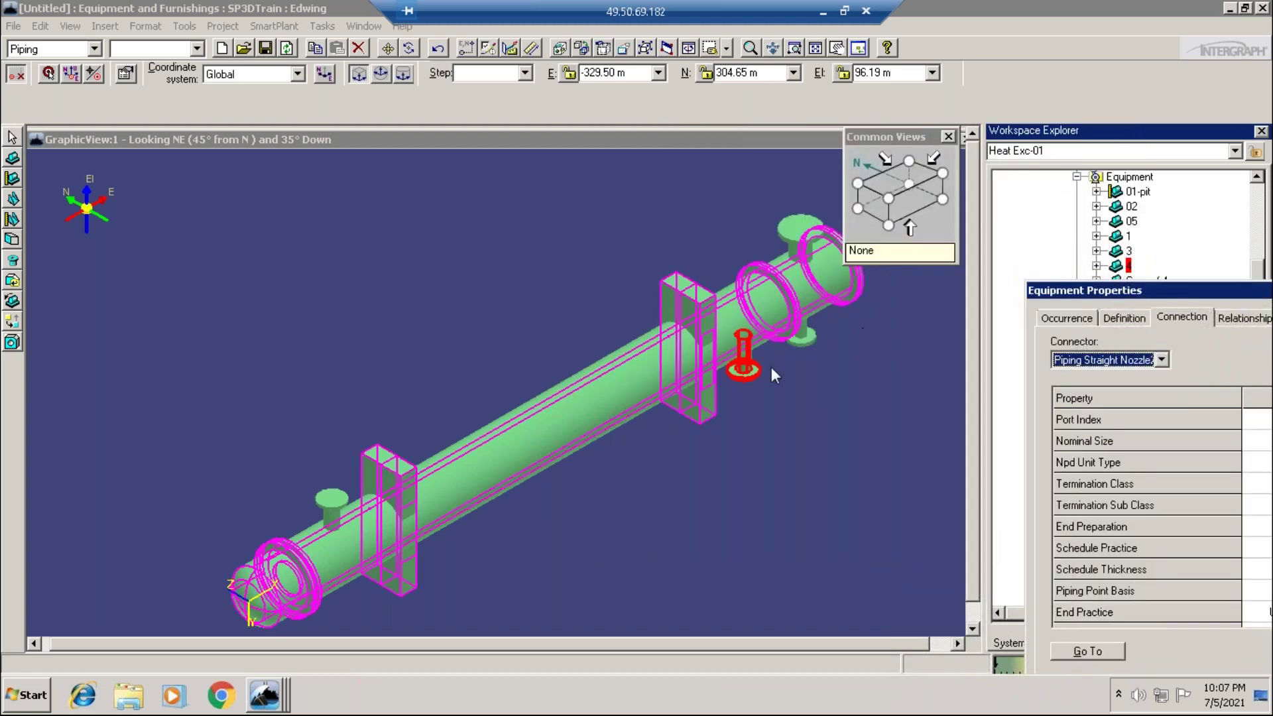
left_click(1162, 360)
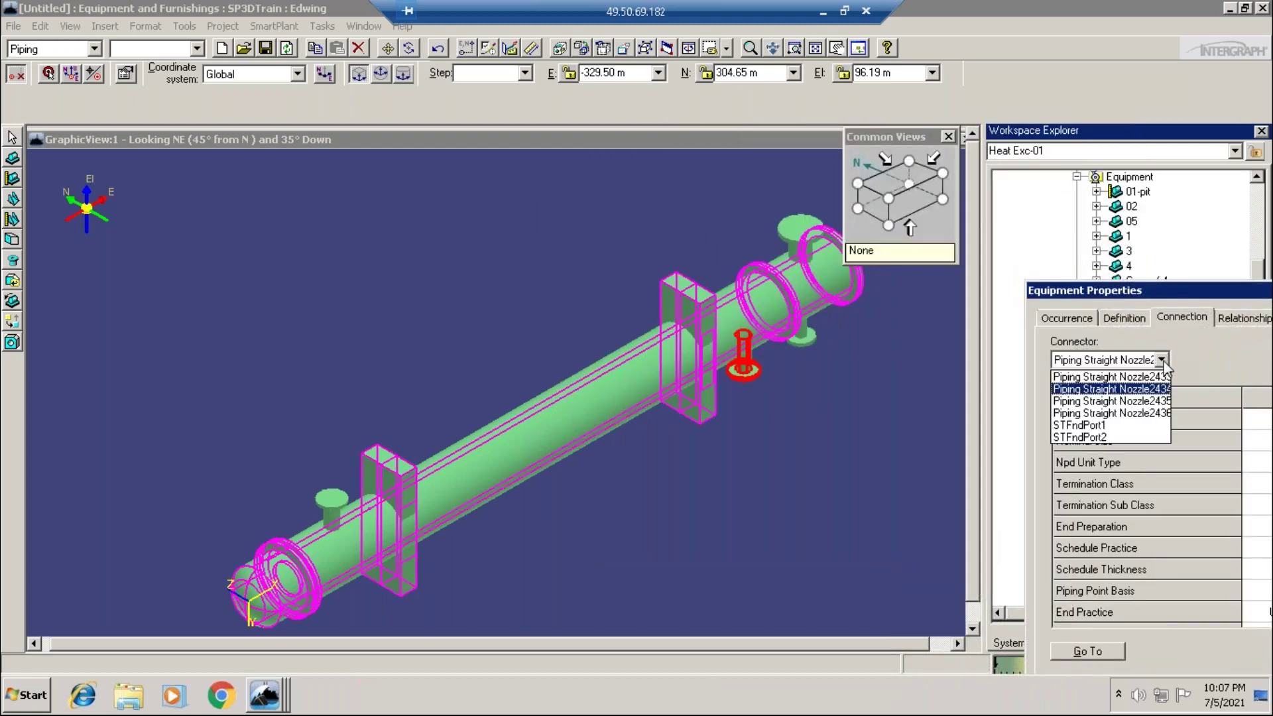
left_click(1128, 400)
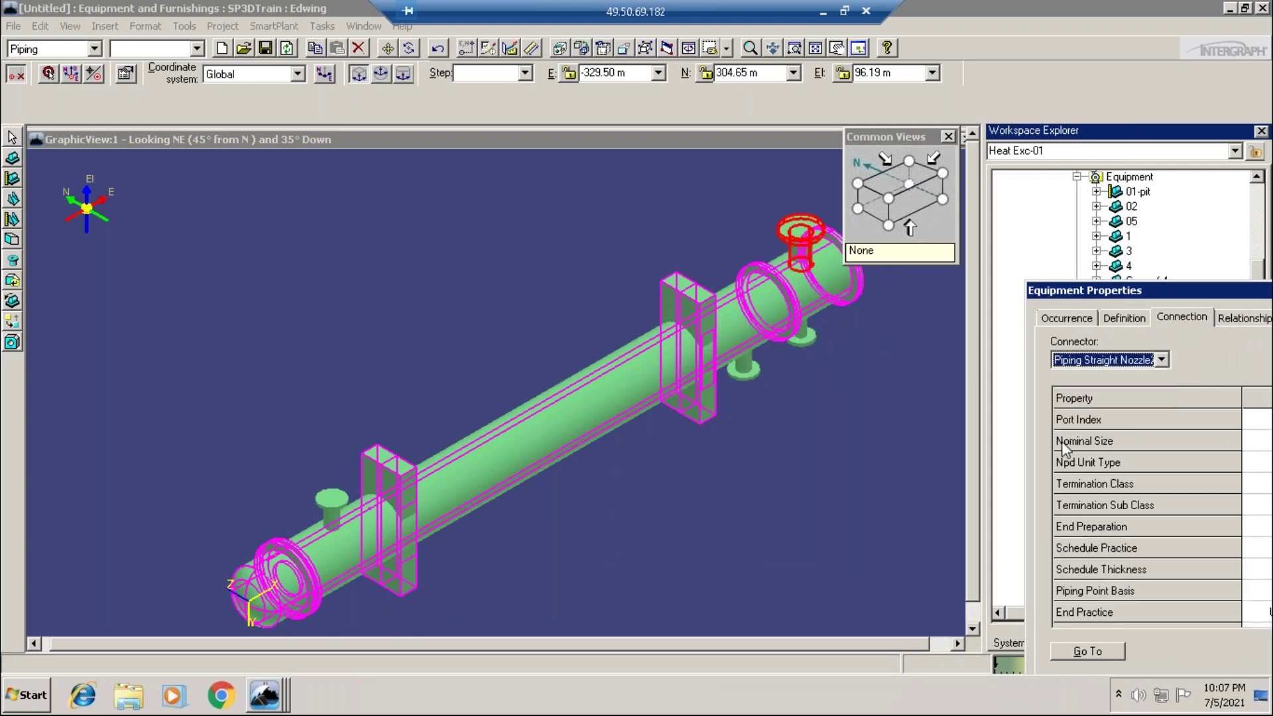
left_click_drag(1169, 295, 834, 208)
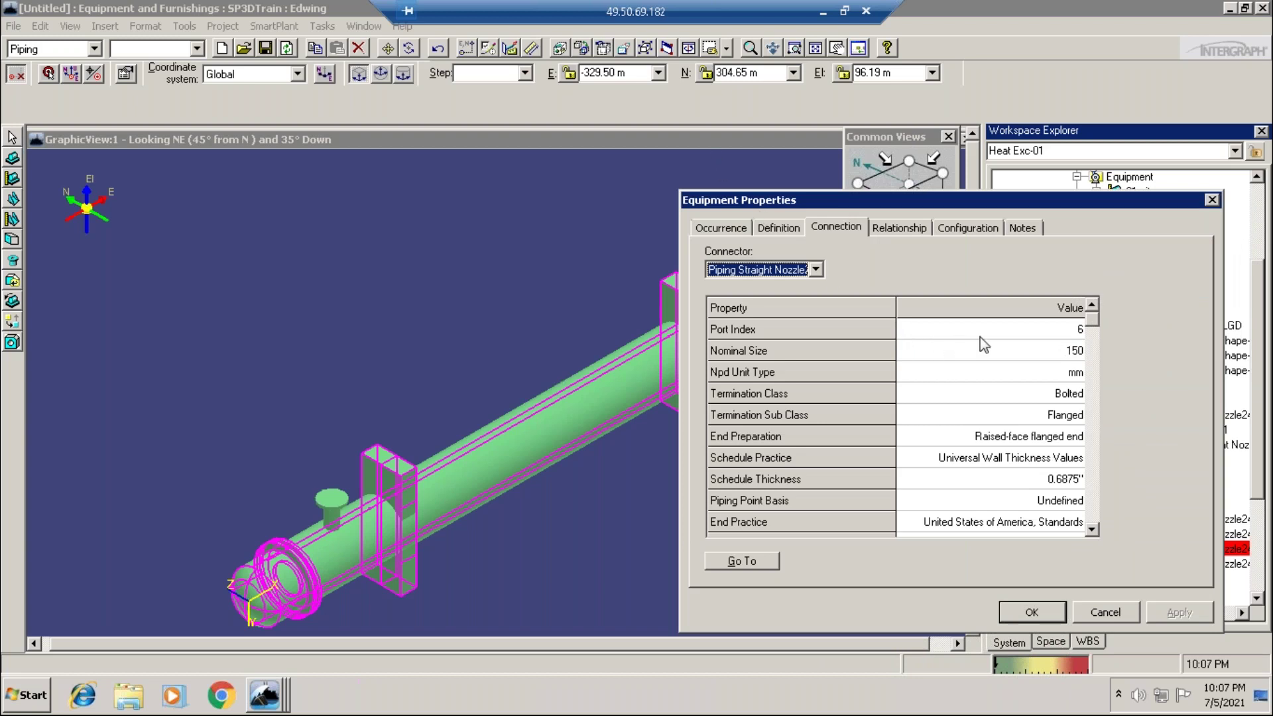
Try to set the port index of the heat exchanger's third nozzle to A1 in the equipment connection data, then cancel and clear the selection
left_click(1079, 329)
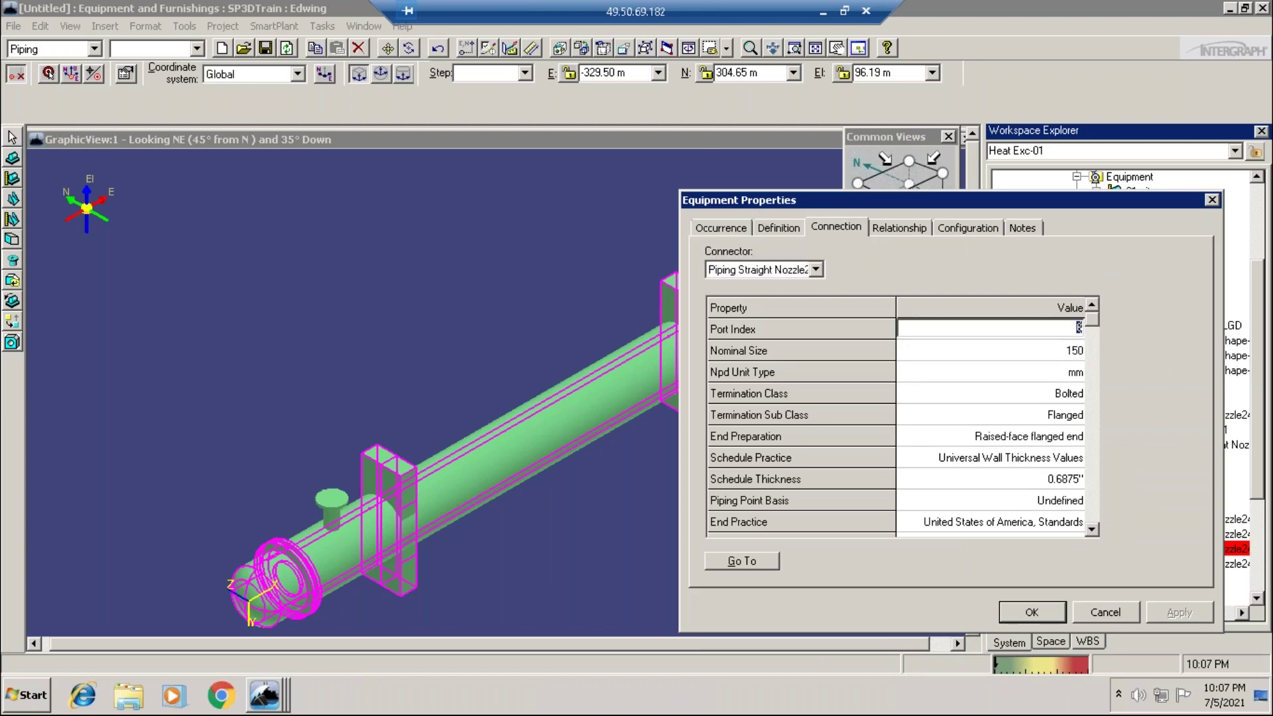
type("4")
left_click(1011, 352)
left_click(1021, 353)
left_click(1079, 329)
type("4")
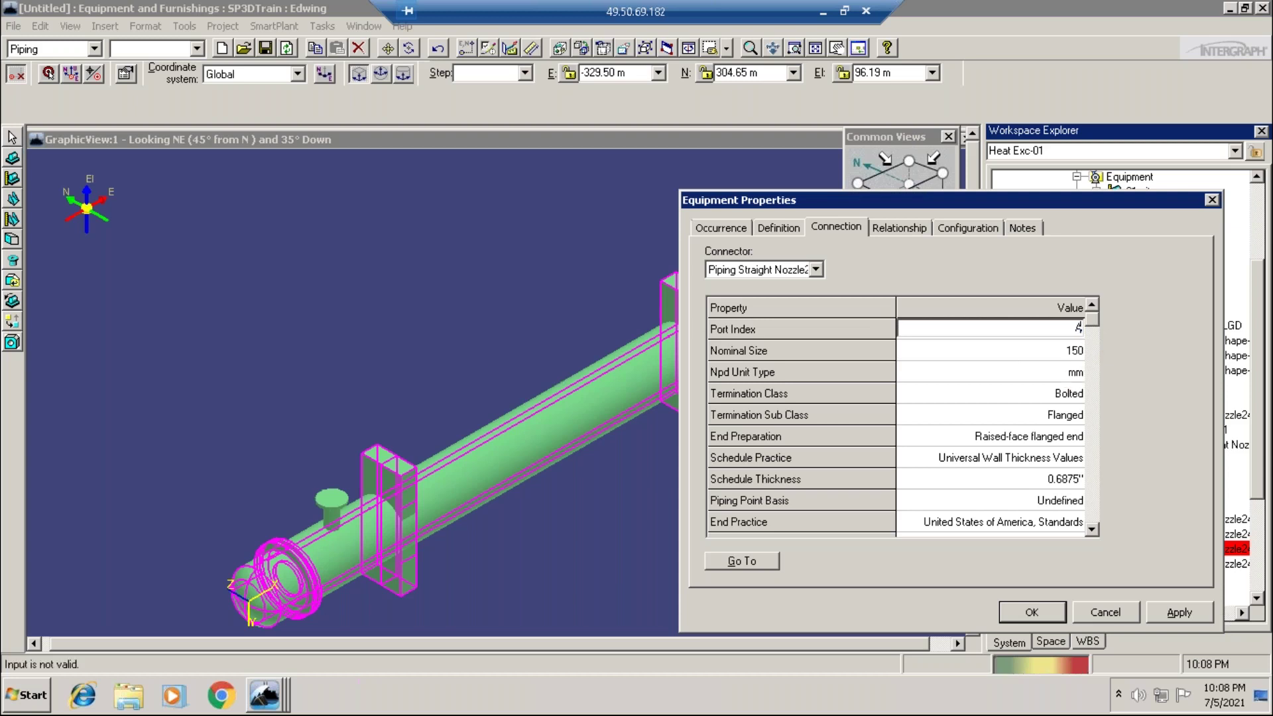
type("1")
left_click(1056, 353)
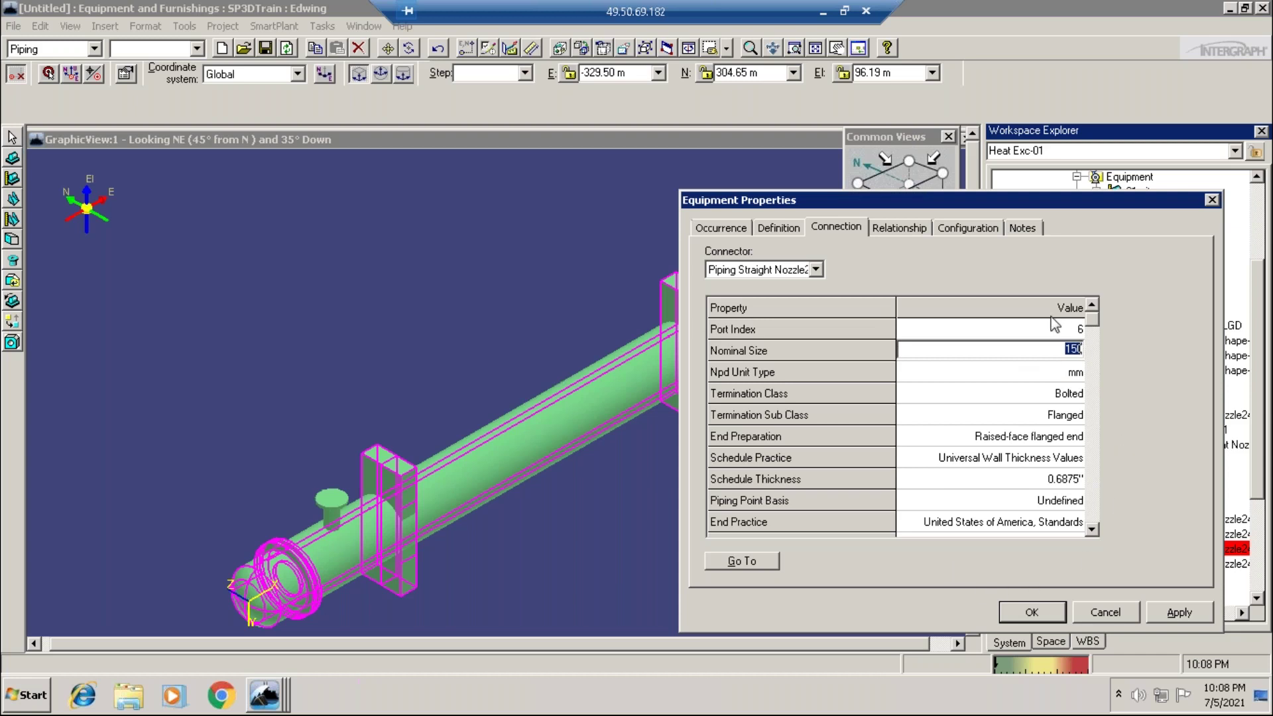
left_click(1103, 613)
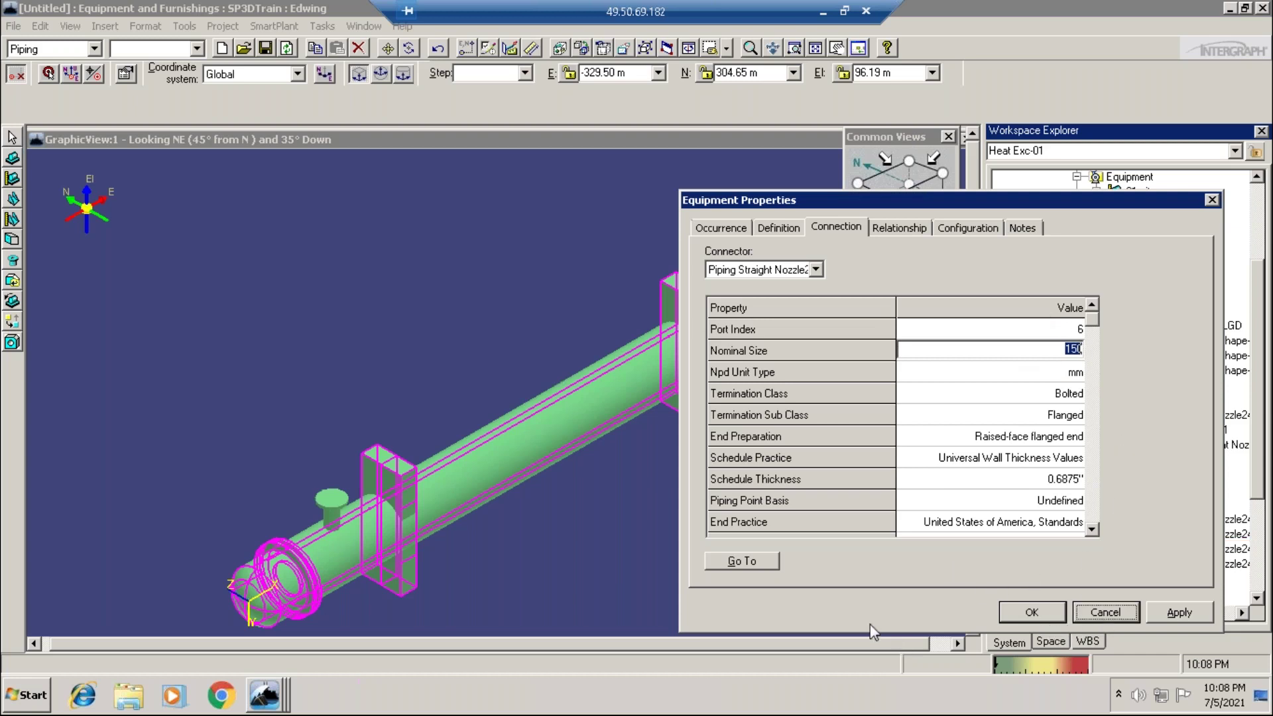
left_click(648, 465)
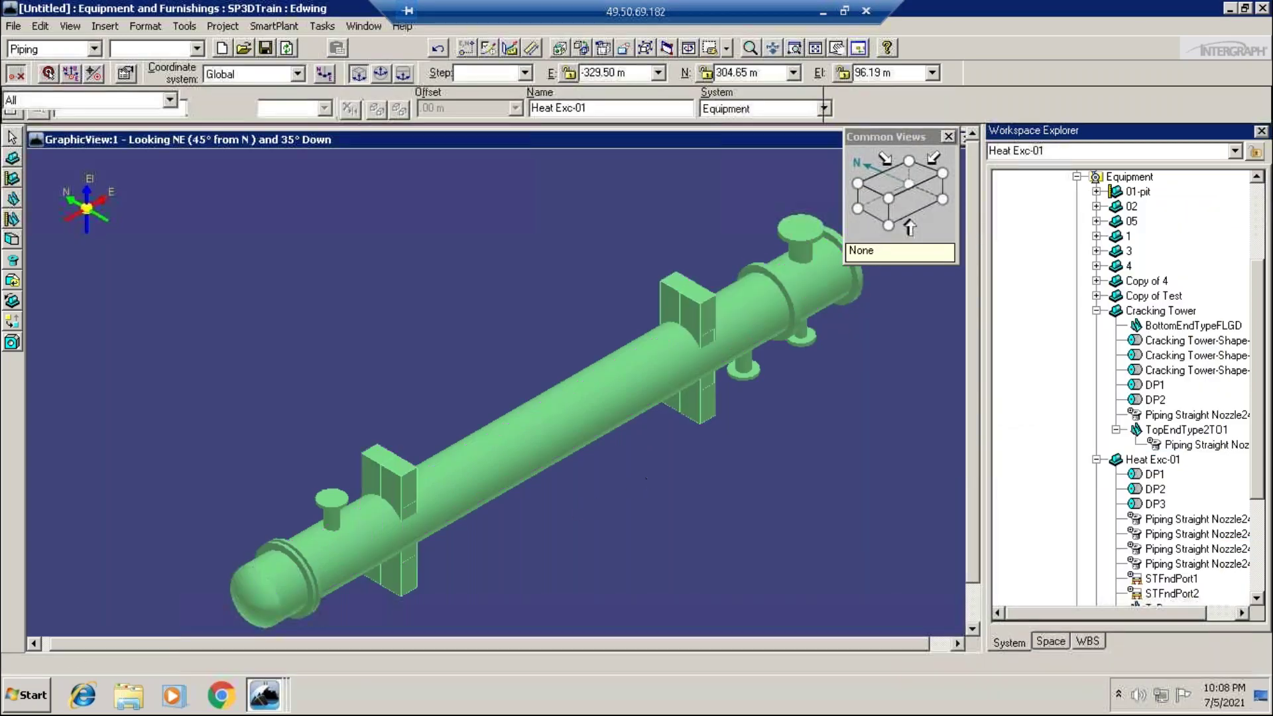
Try to set the port index to A1 in the pipe nozzle properties of the heat exchanger's large upper nozzle
left_click(800, 253)
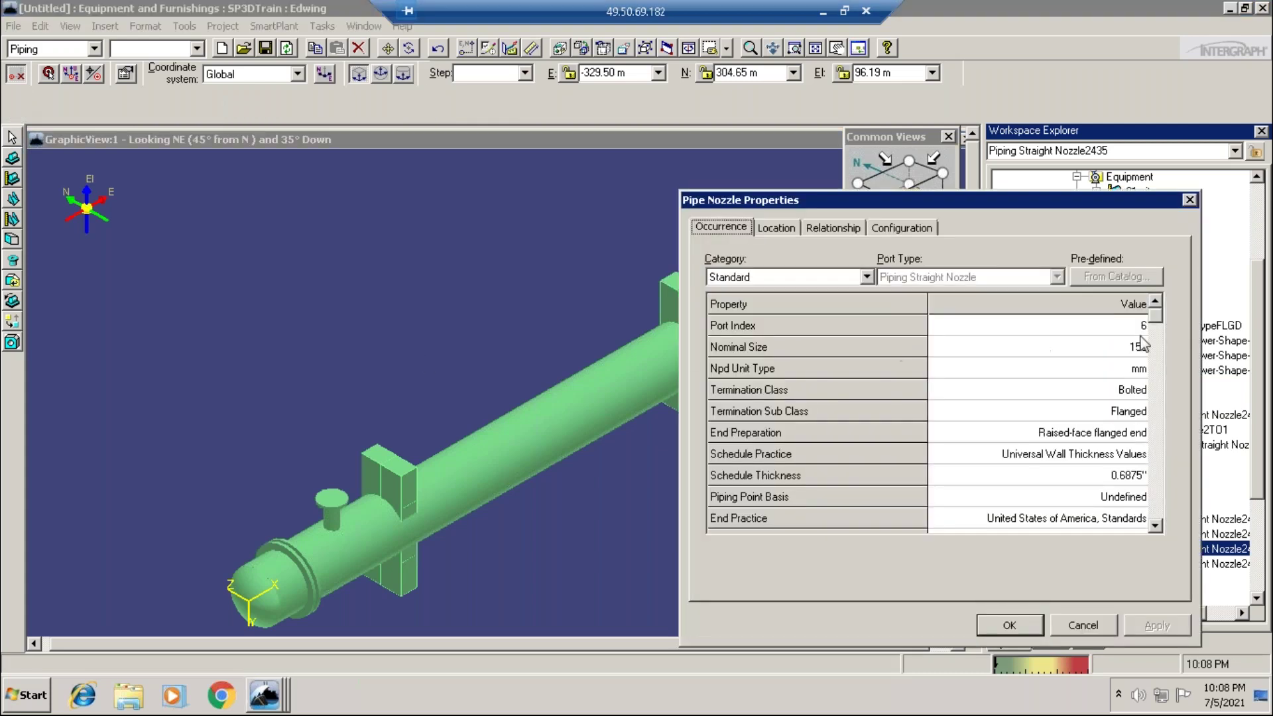
left_click(1115, 332)
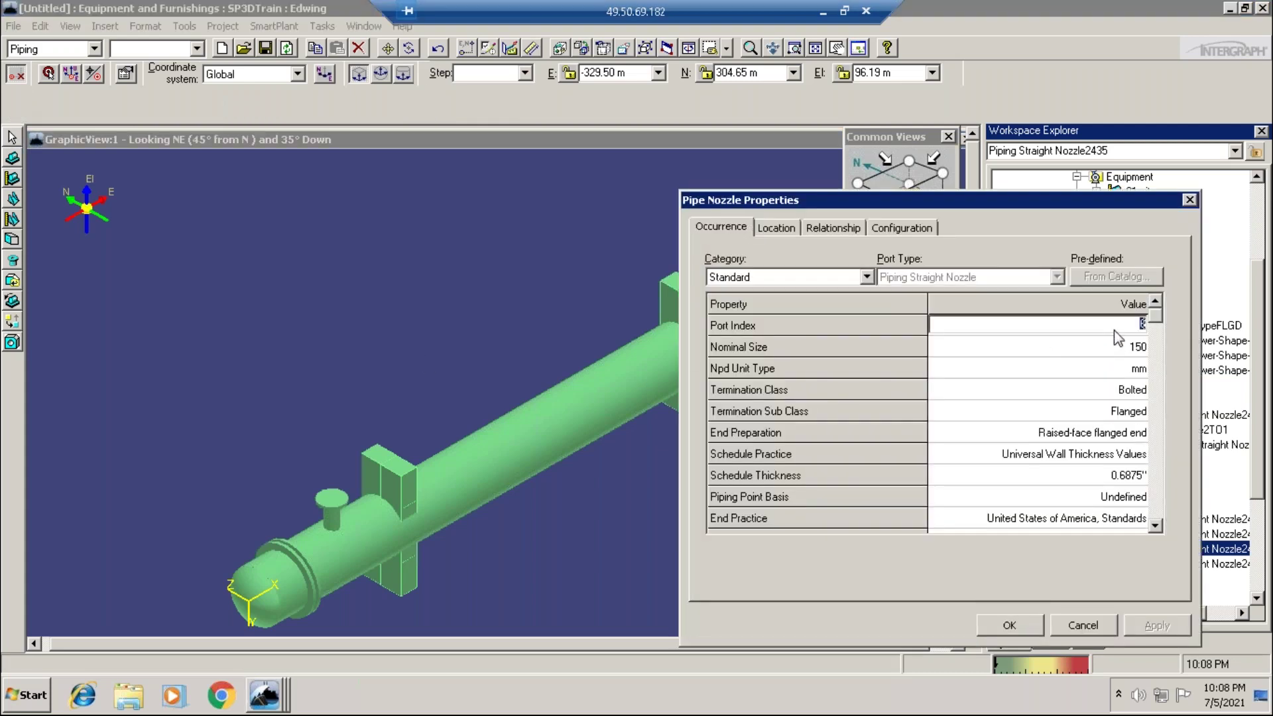
type("A1")
left_click(1020, 617)
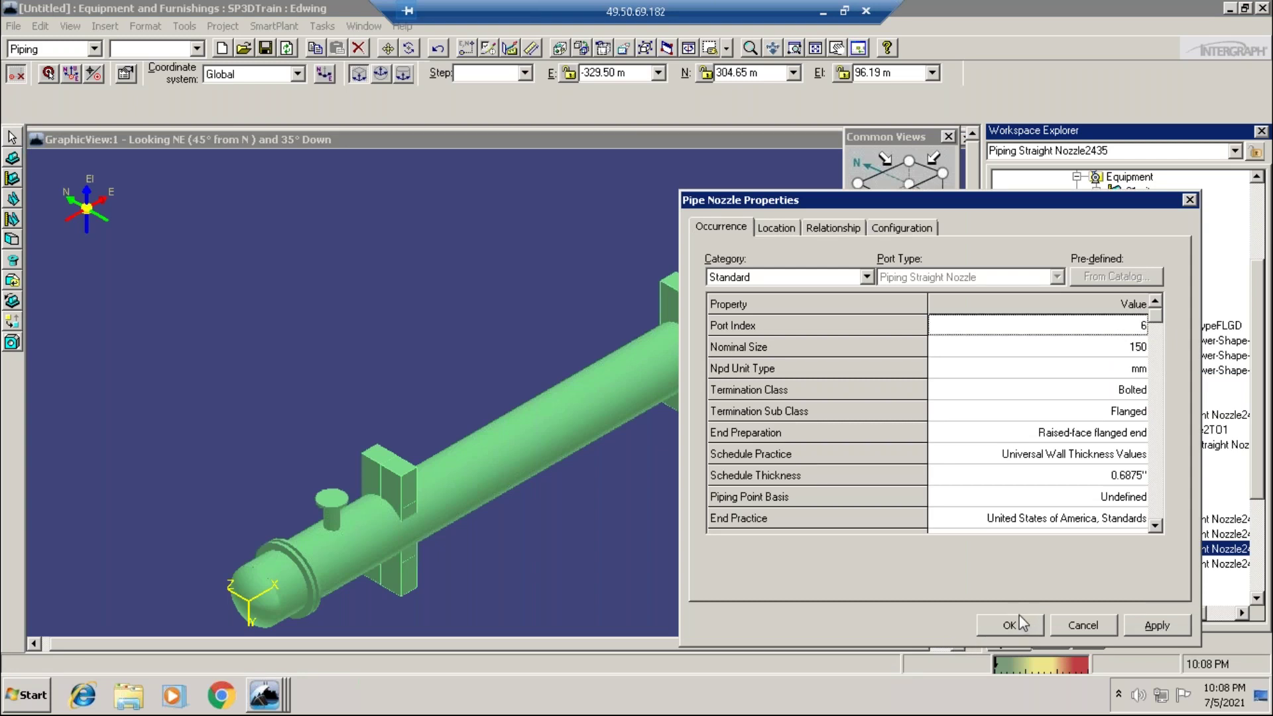
left_click(1020, 626)
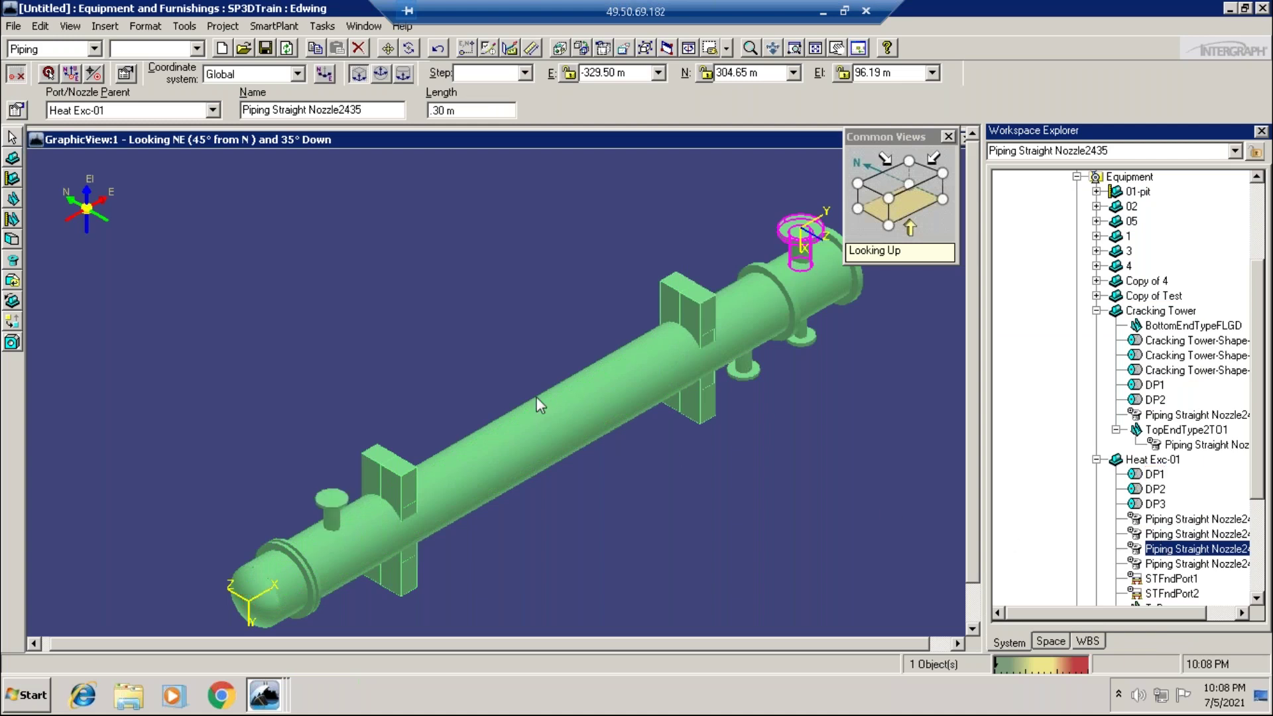
Limit selection to Pipe Nozzle objects and select the heat exchanger's large upper nozzle near the channel end
left_click(76, 244)
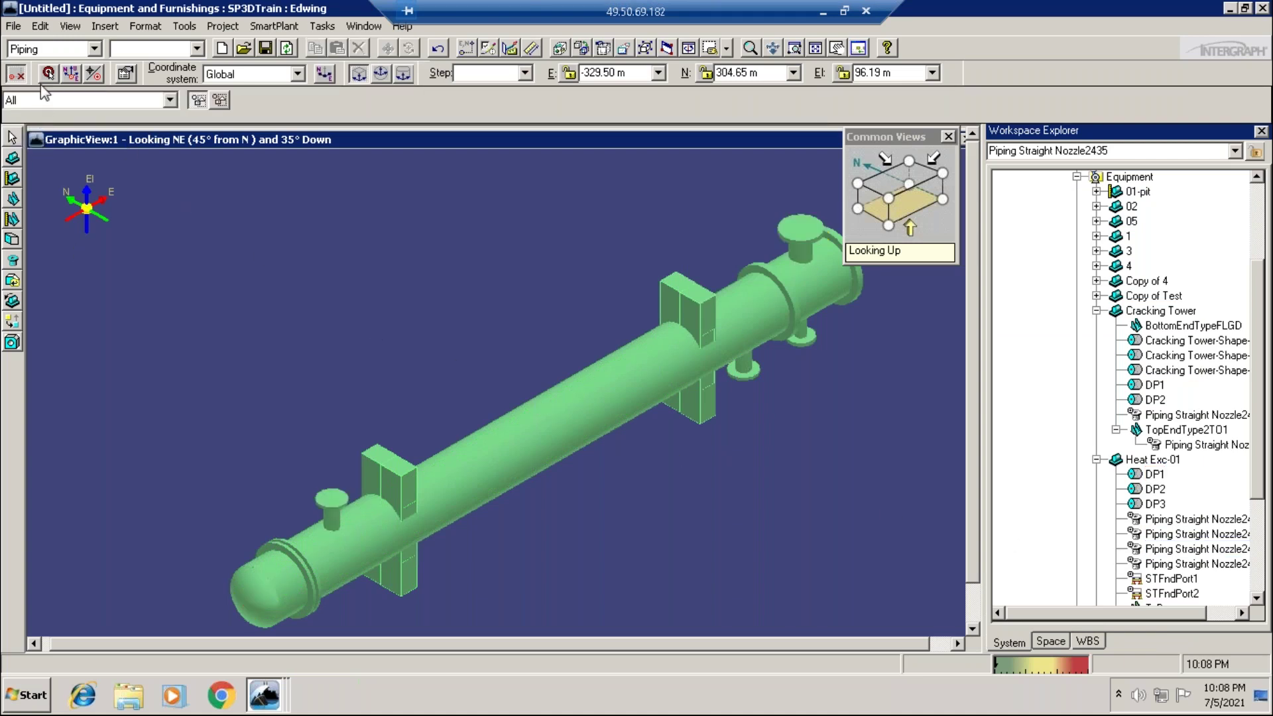
left_click(45, 97)
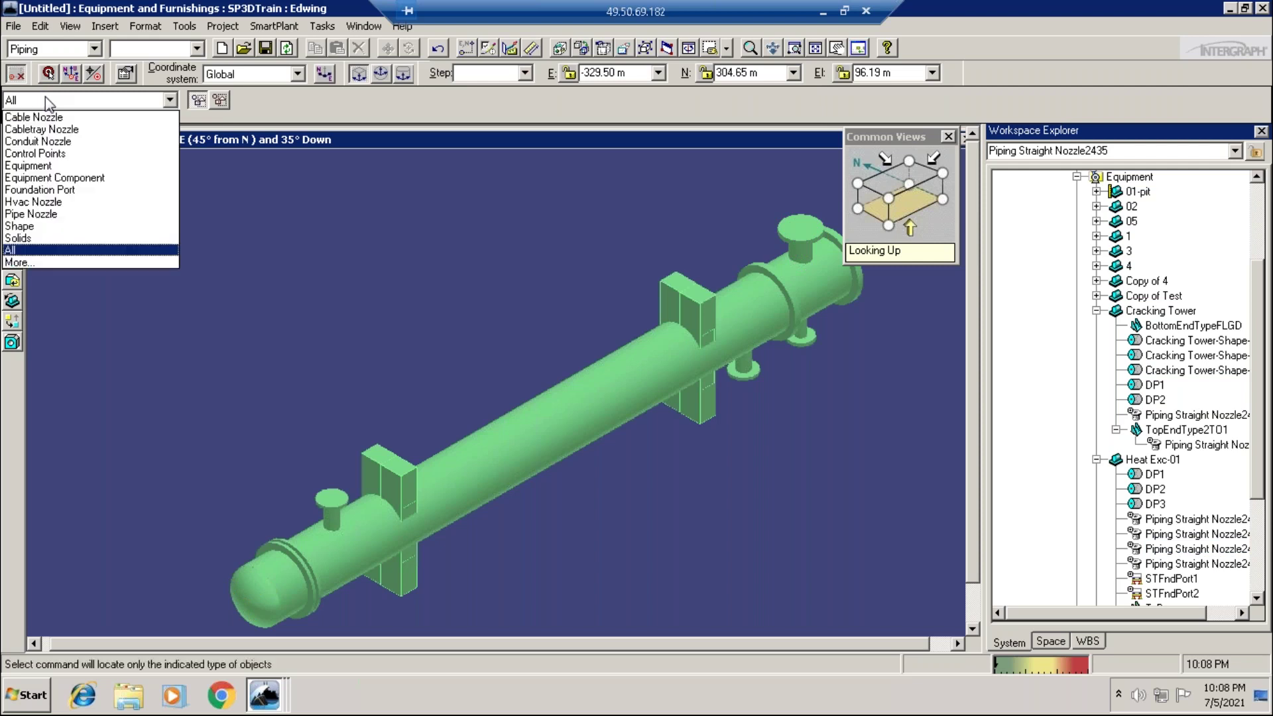
left_click(40, 213)
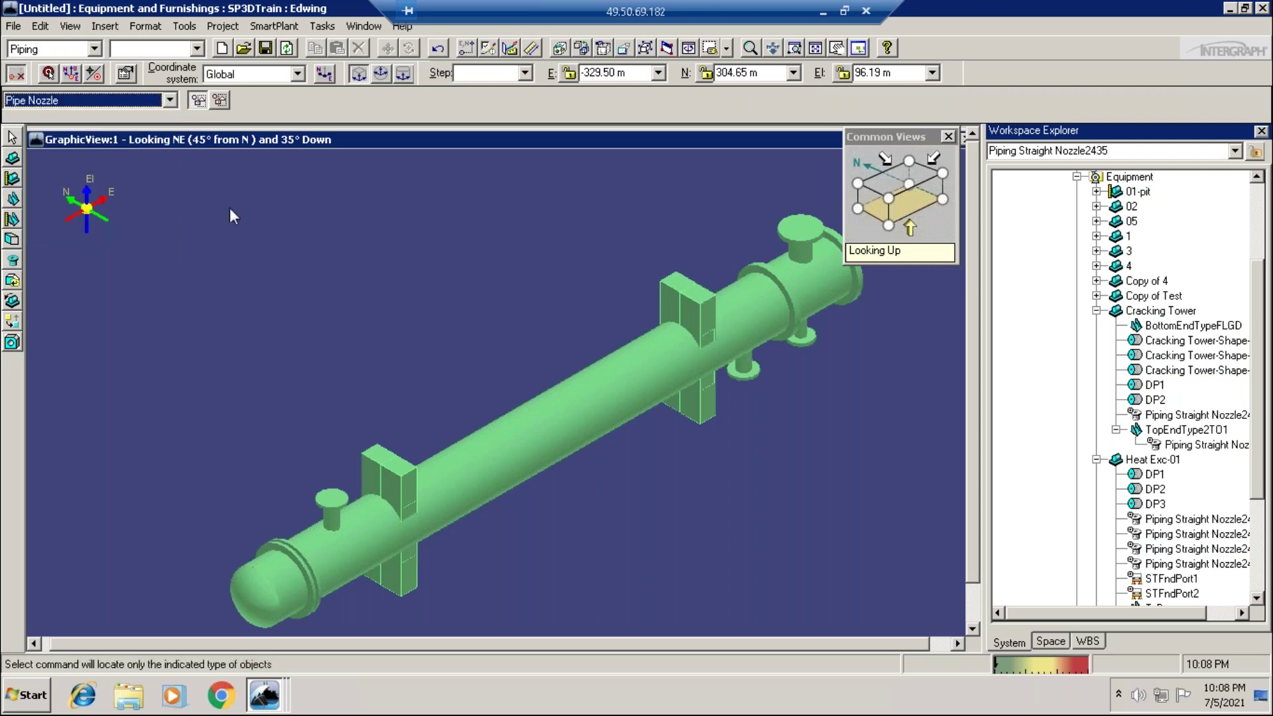
left_click(814, 236)
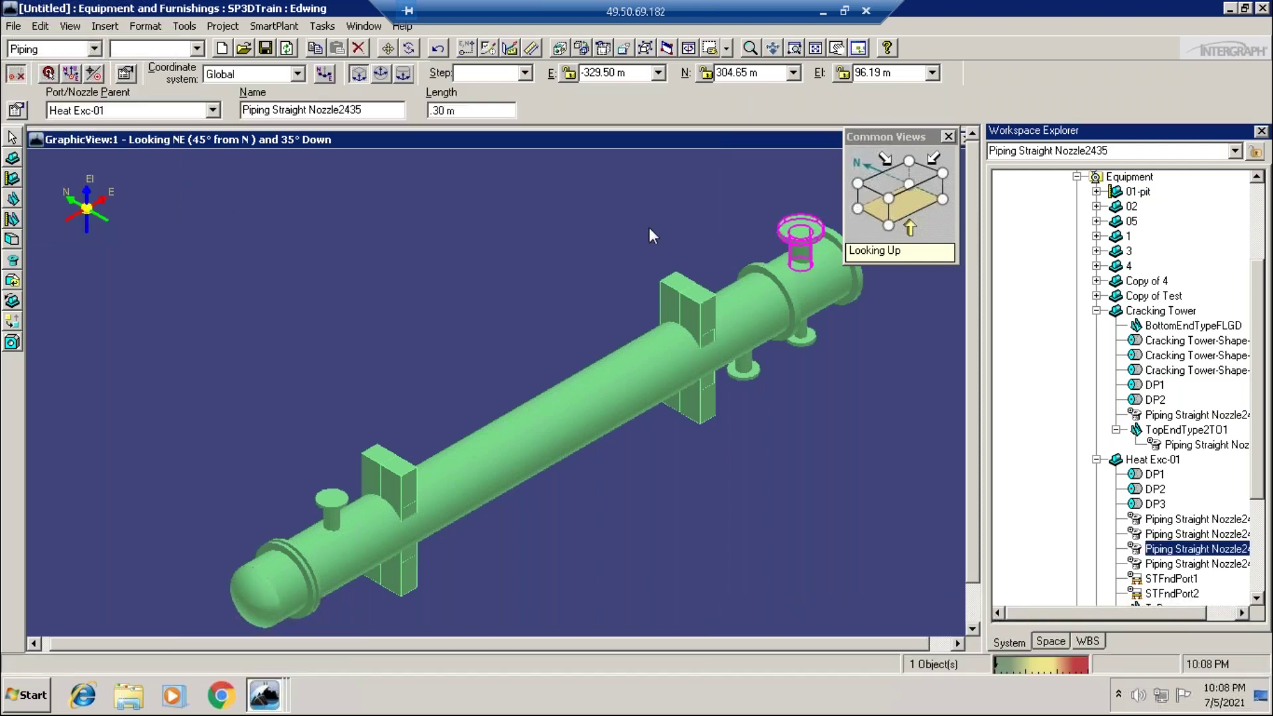
Open the selected nozzle's properties and try again to set its port index to A1
left_click(17, 112)
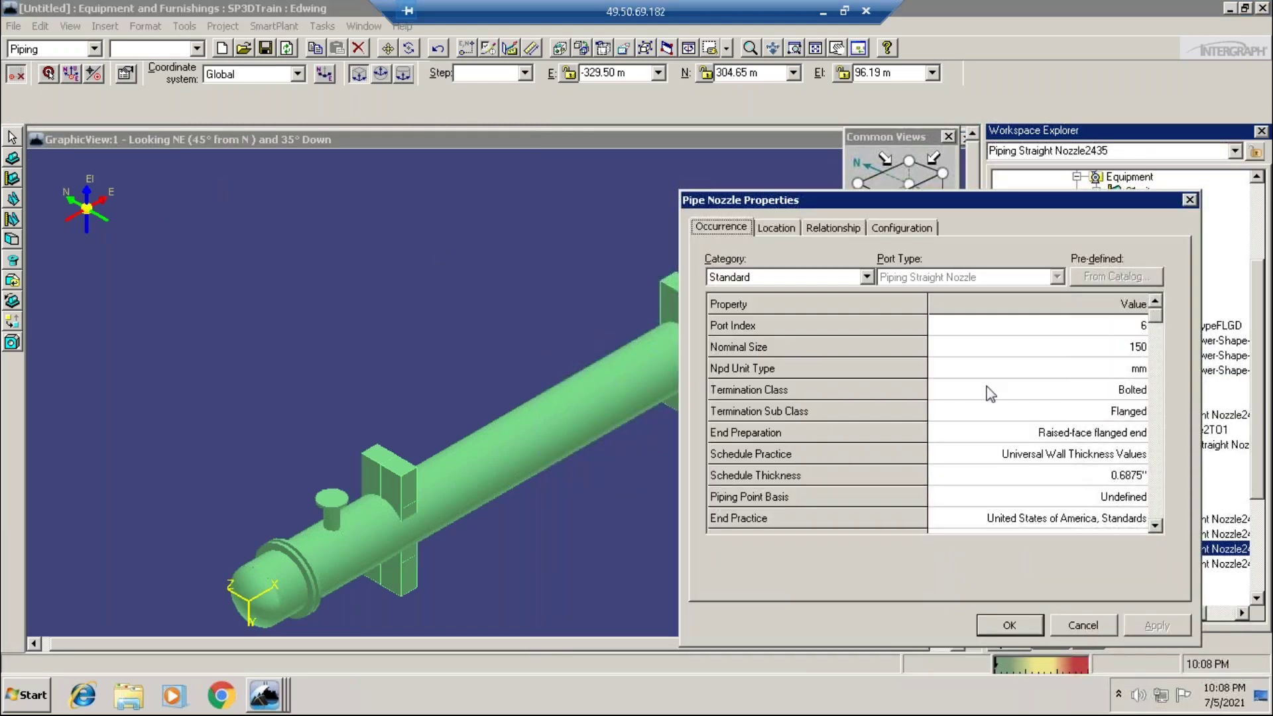
left_click(1078, 347)
left_click(1070, 325)
type("A1")
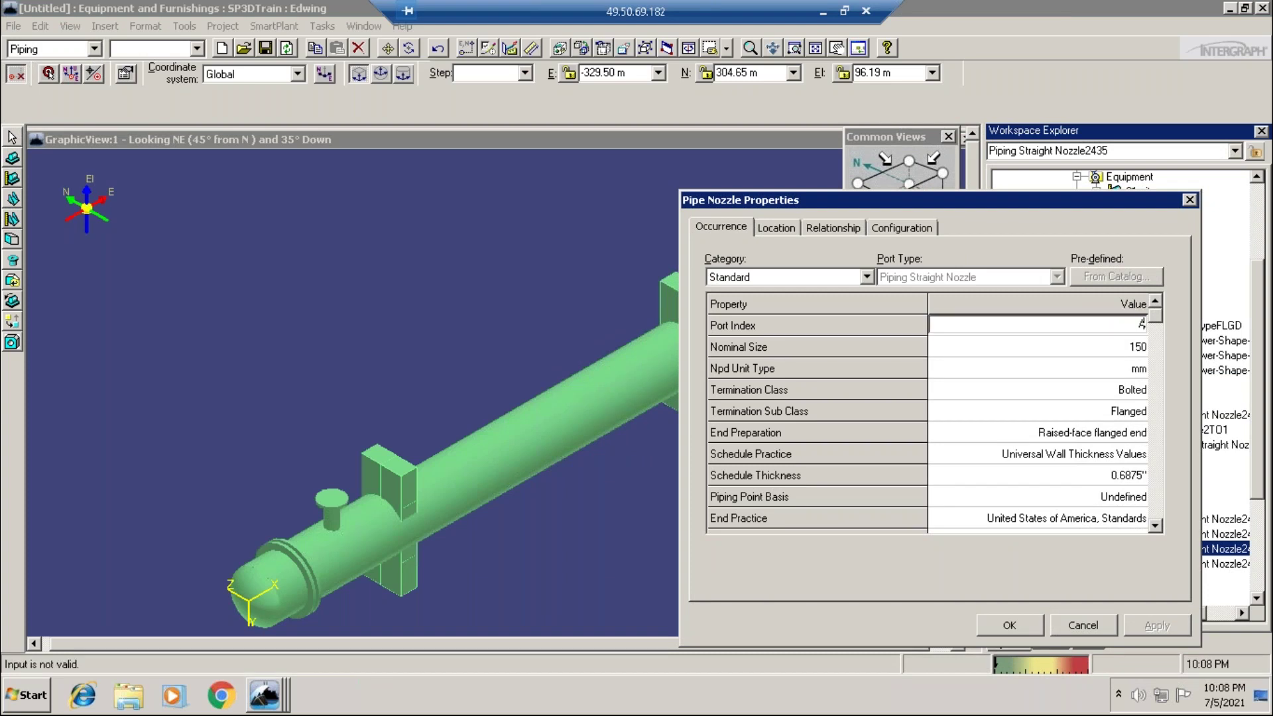
left_click(1027, 624)
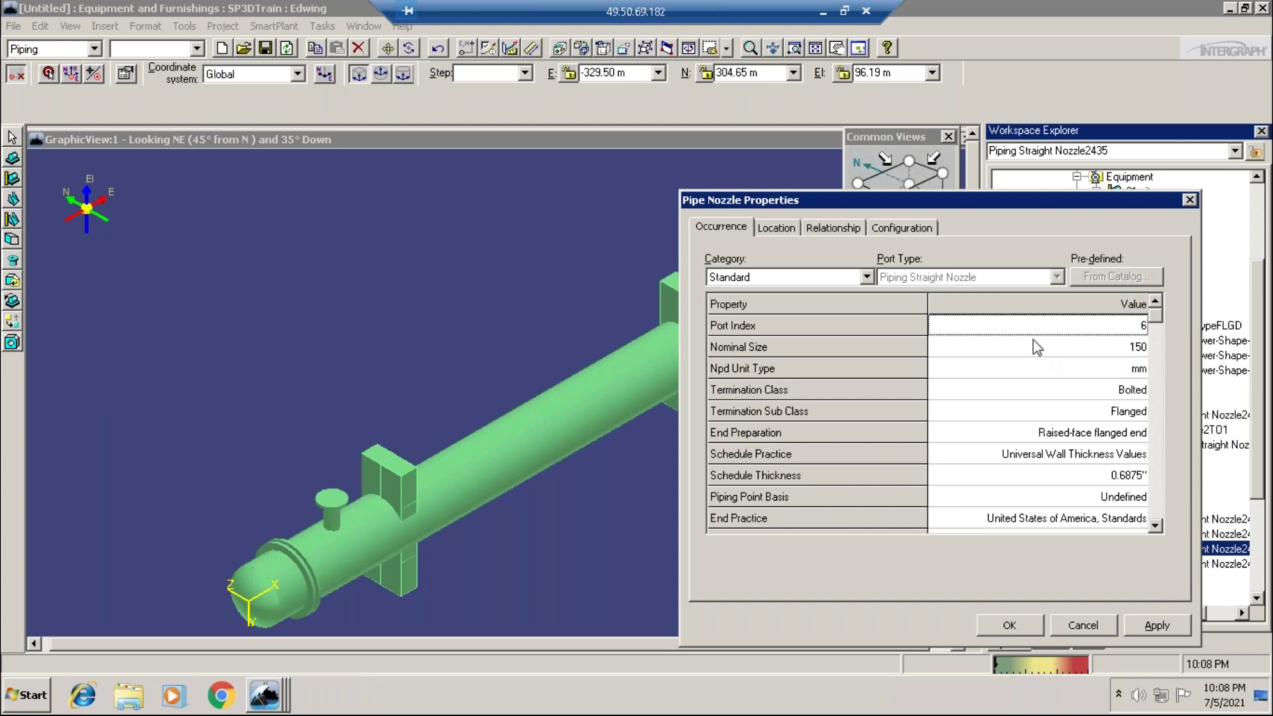
Review the nozzle's property categories, location data and remaining occurrence properties, then close the properties without applying changes
left_click(866, 278)
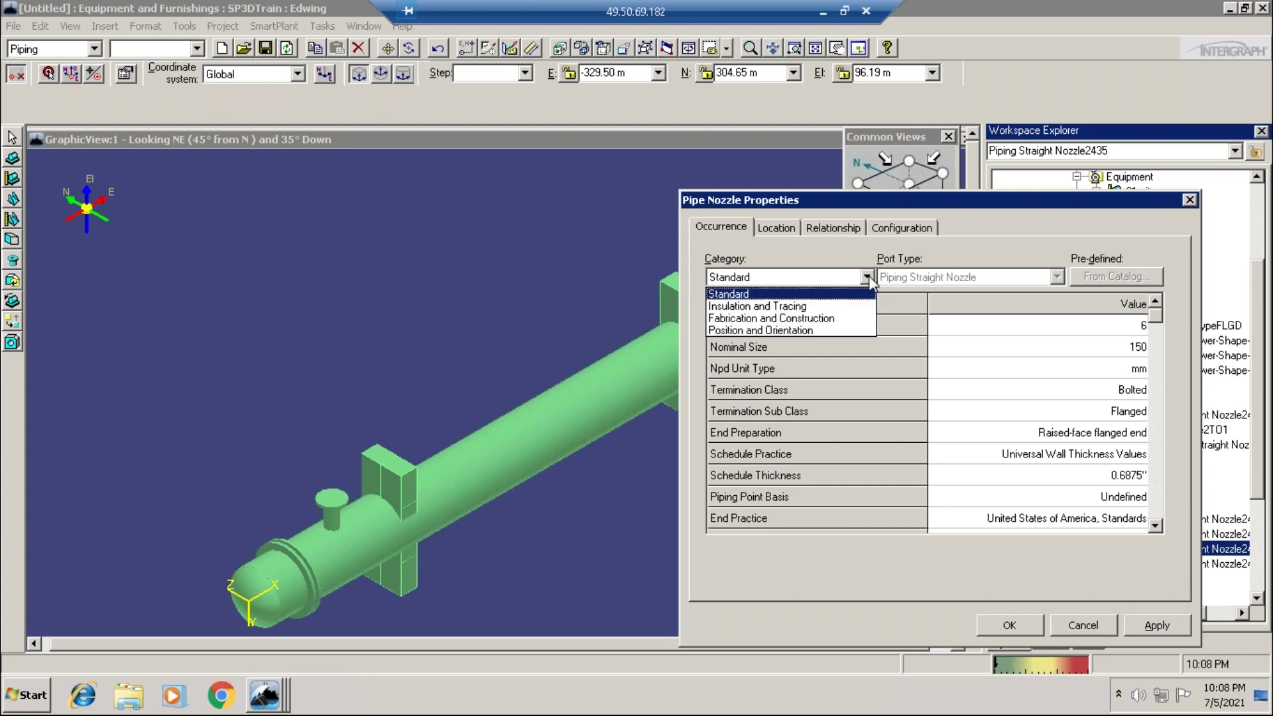
left_click(867, 277)
left_click(777, 227)
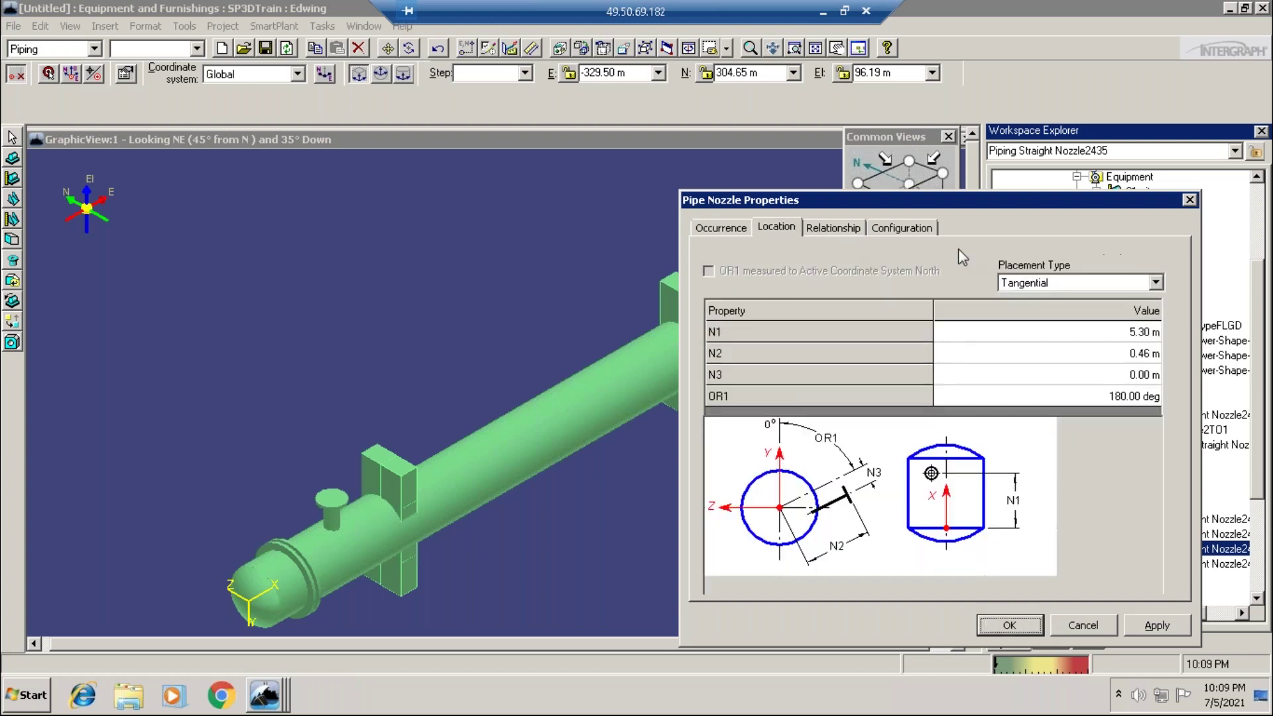
left_click(717, 228)
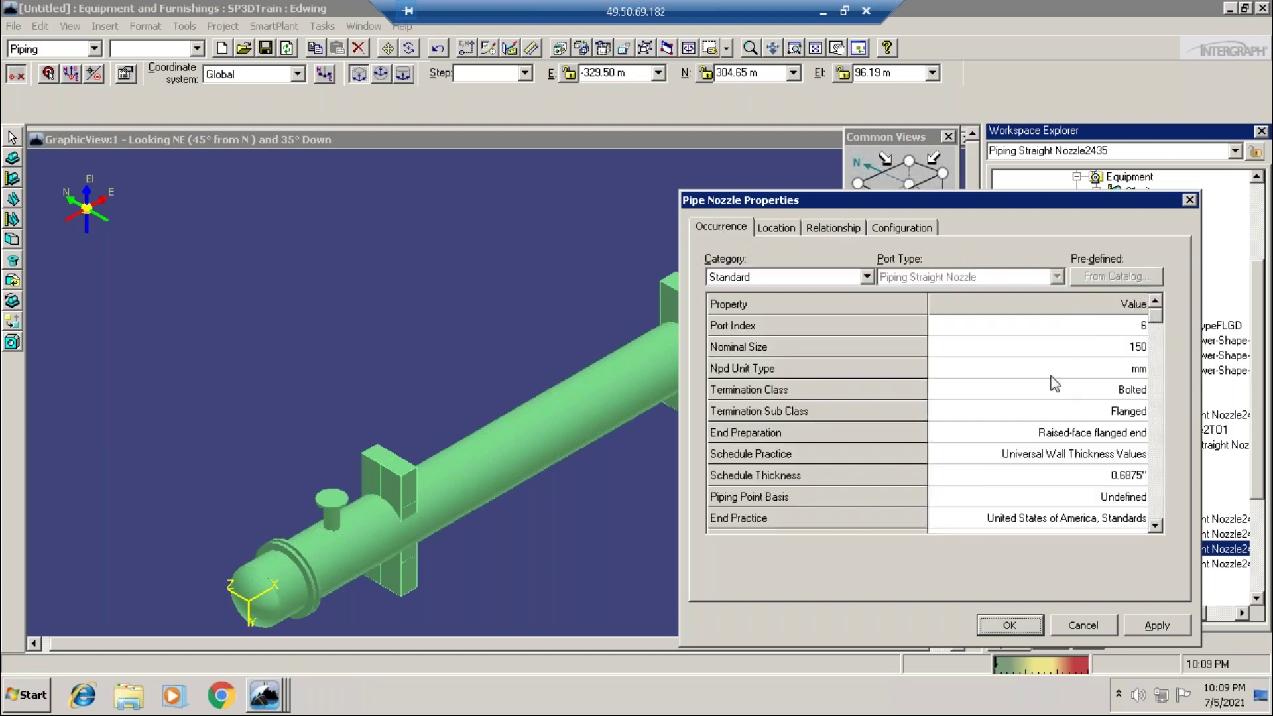
left_click(1157, 525)
left_click(1156, 526)
left_click(1156, 526)
left_click(1157, 526)
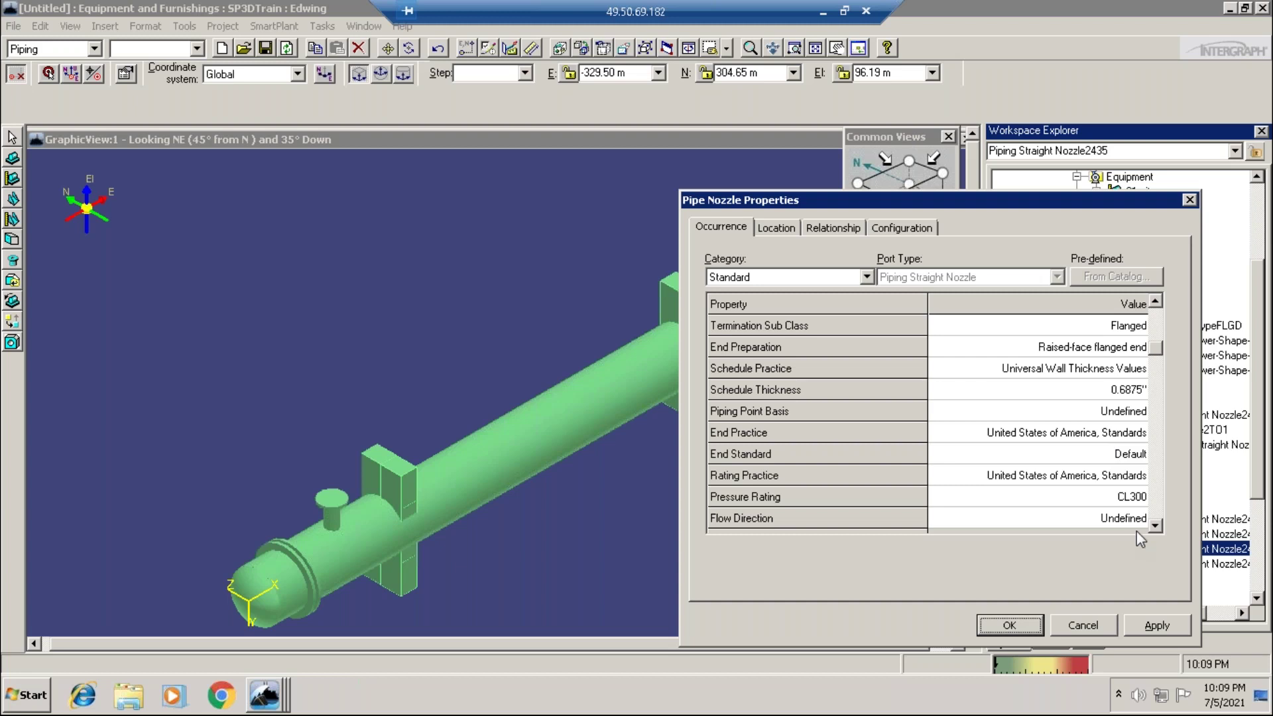
left_click(1156, 524)
left_click(1156, 524)
left_click(1156, 524)
left_click(1156, 524)
left_click(1156, 524)
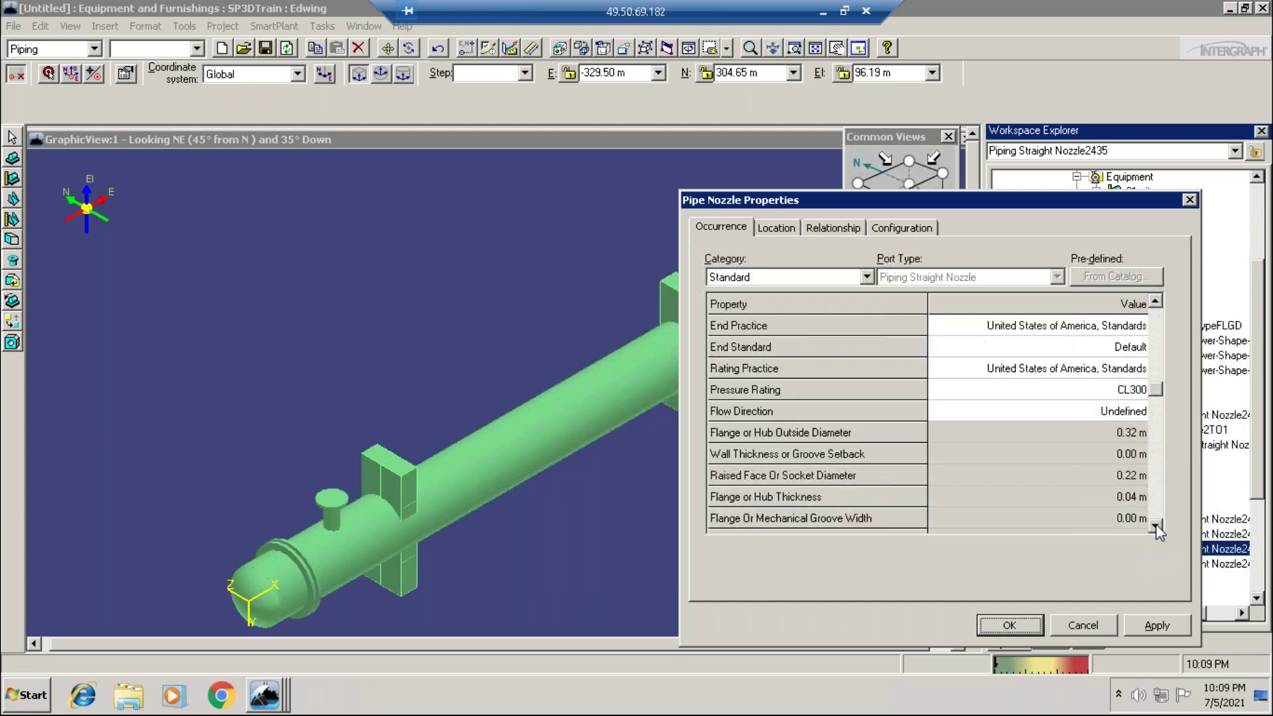
left_click(1156, 524)
left_click(1156, 524)
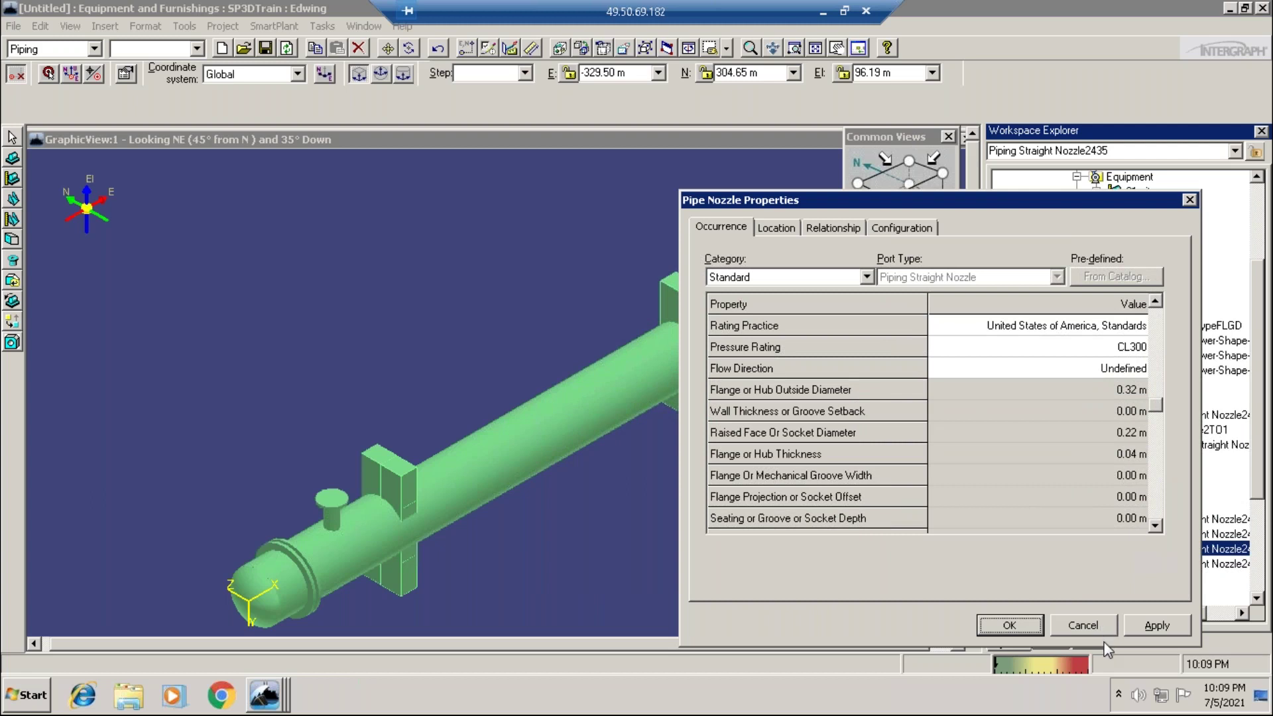
left_click(1092, 627)
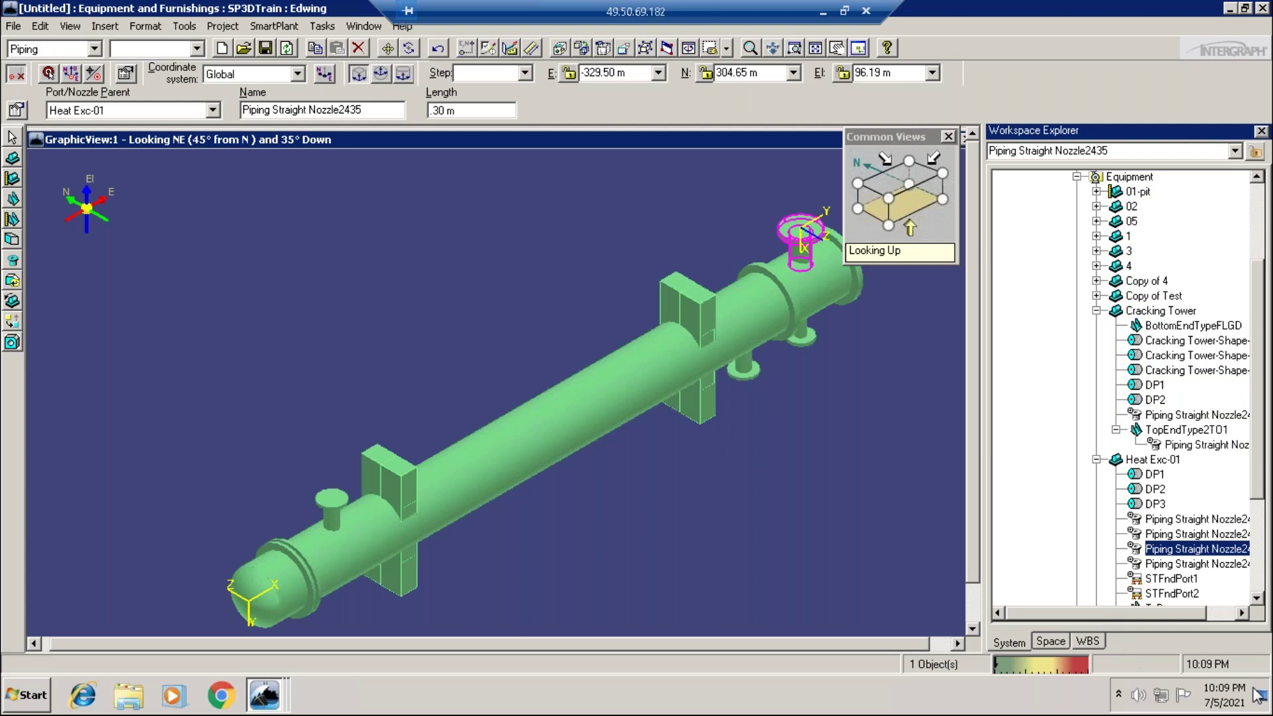
Rename the heat exchanger's large upper nozzle as AA
left_click_drag(354, 110, 142, 132)
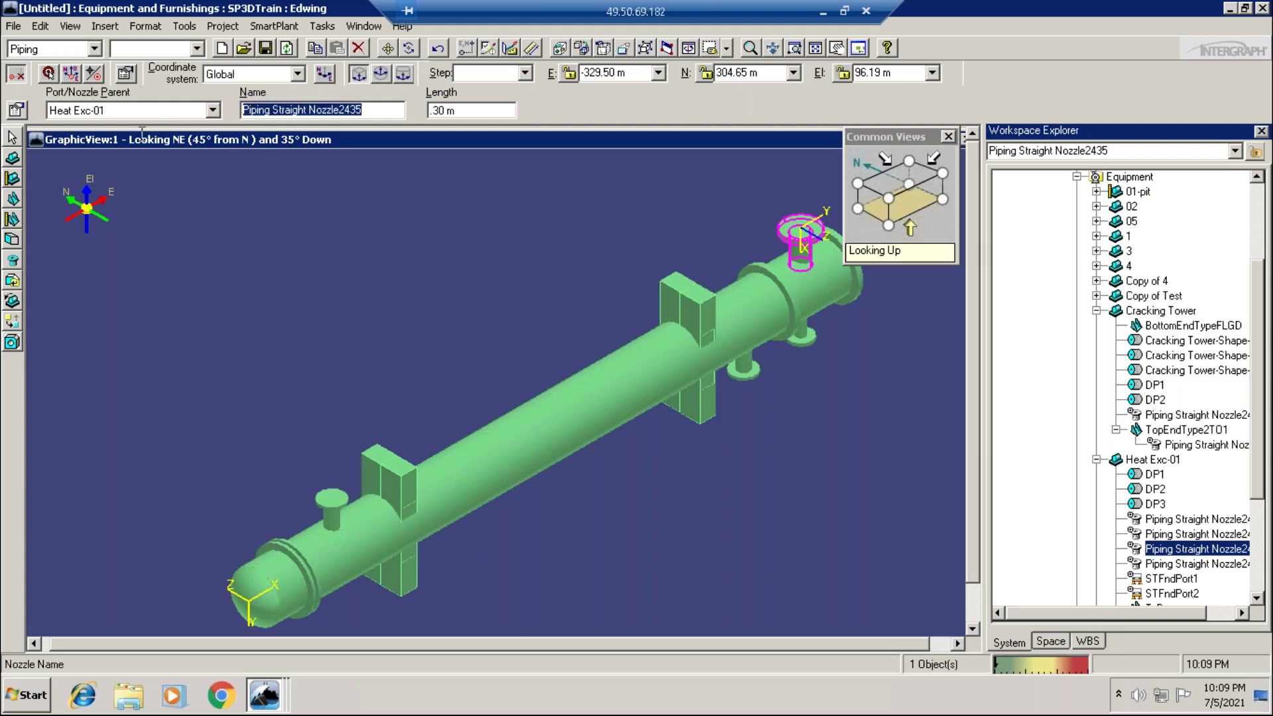
type("AA")
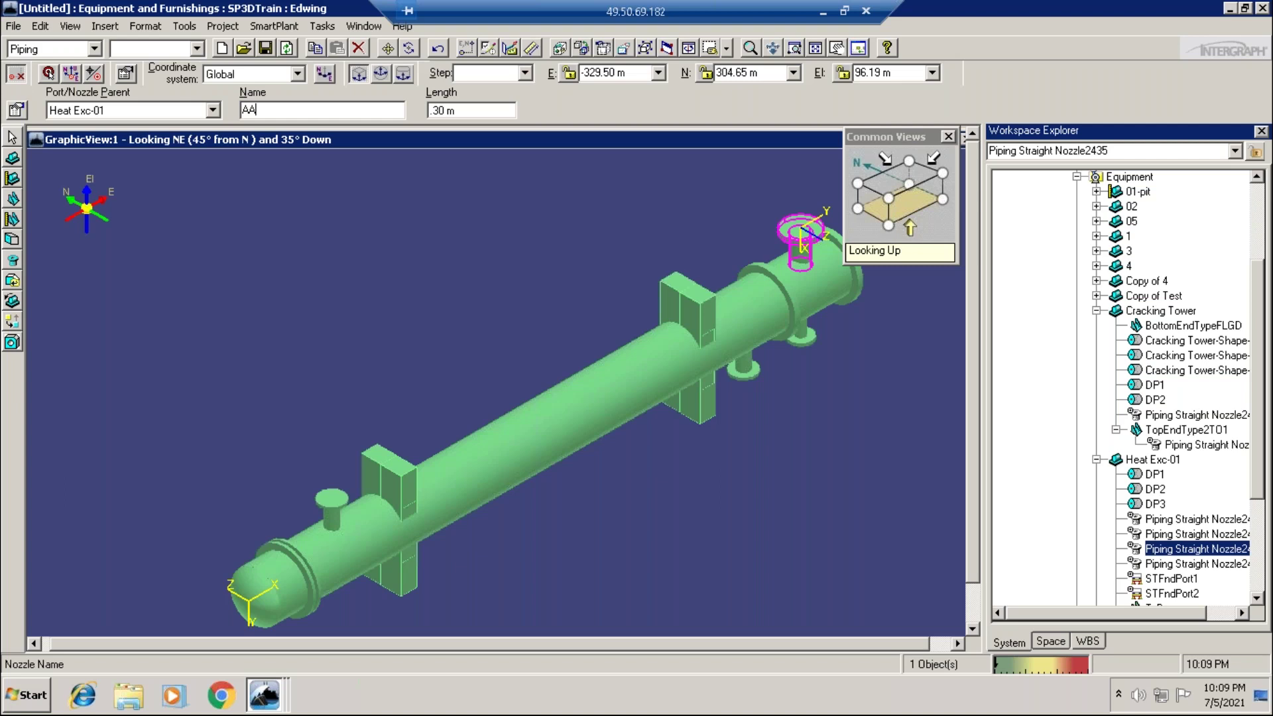
key("Return")
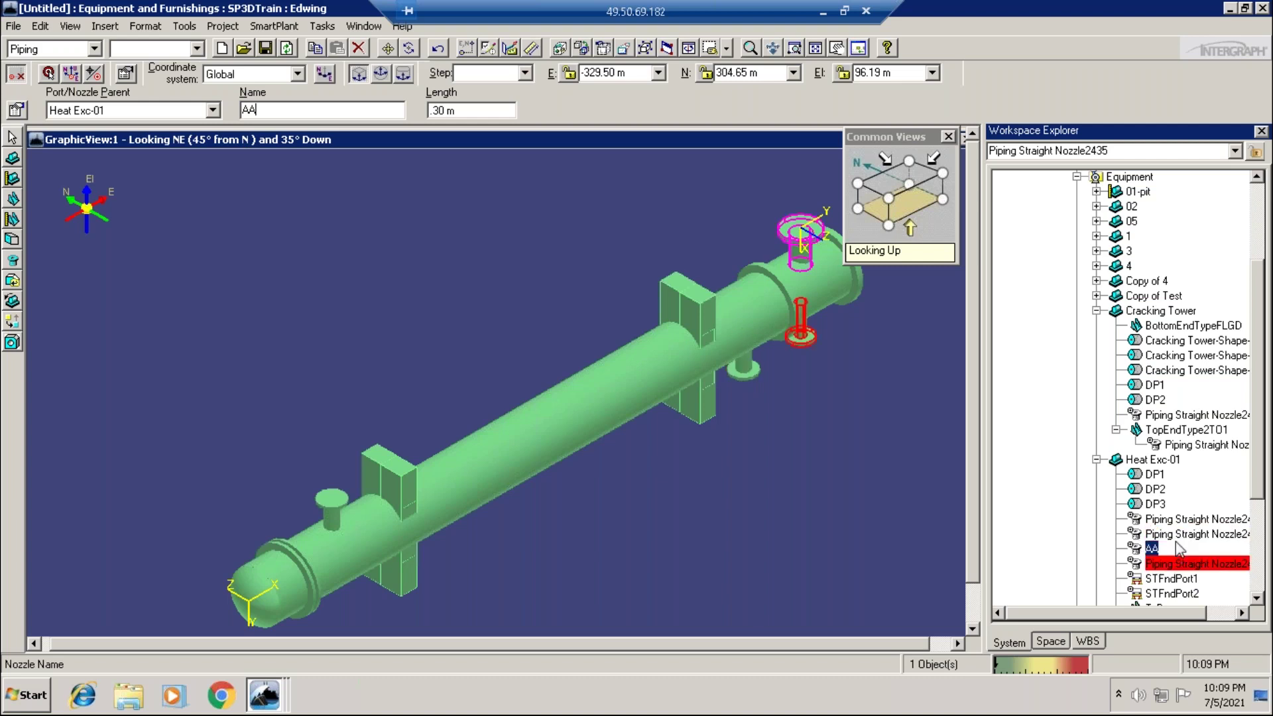
Rename the heat exchanger's lower nozzle directly beneath nozzle AA as bb
left_click(803, 348)
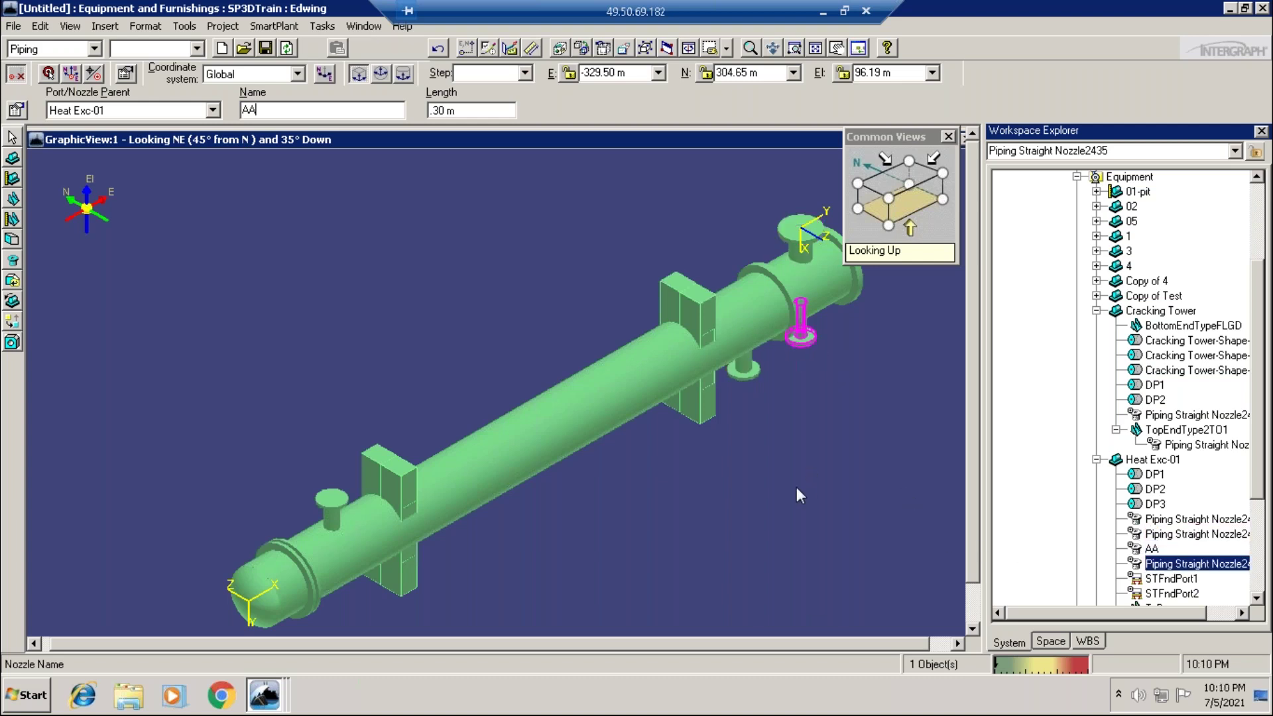
left_click(291, 109)
type("bb")
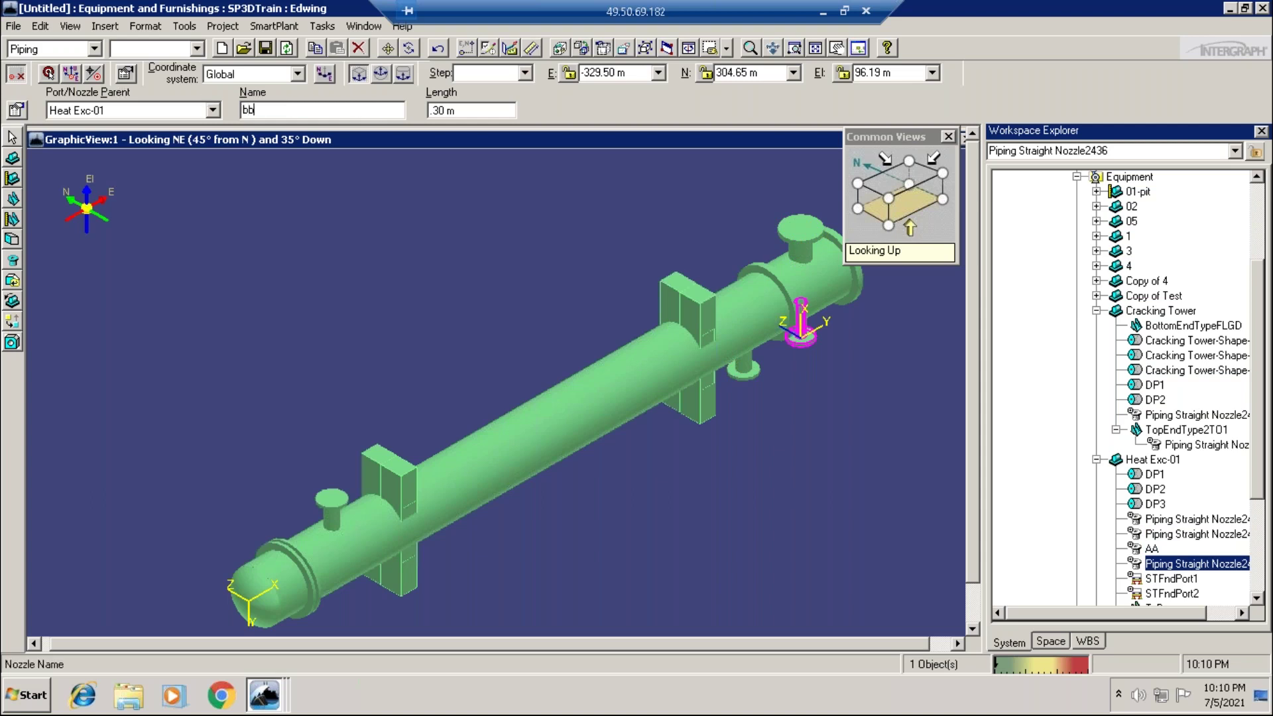
key("Return")
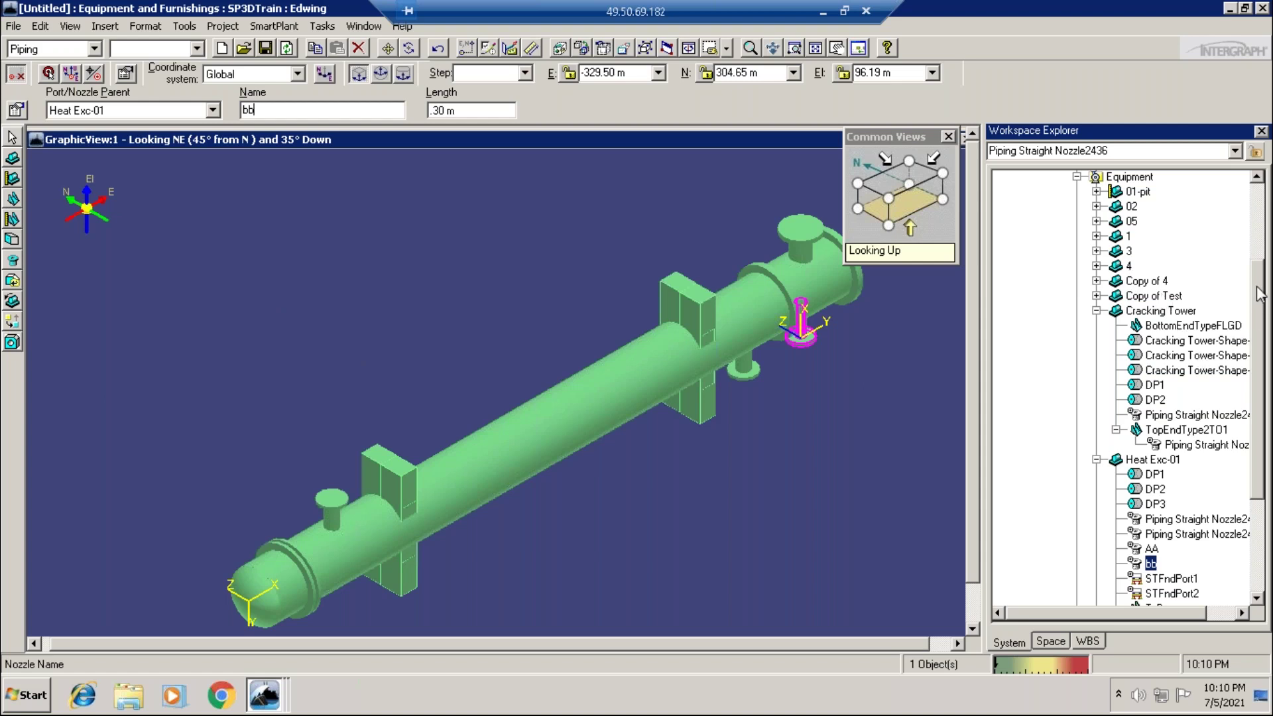
Clear the nozzle selection and set the selection filter back to All
scroll(1167, 225, "up", 3)
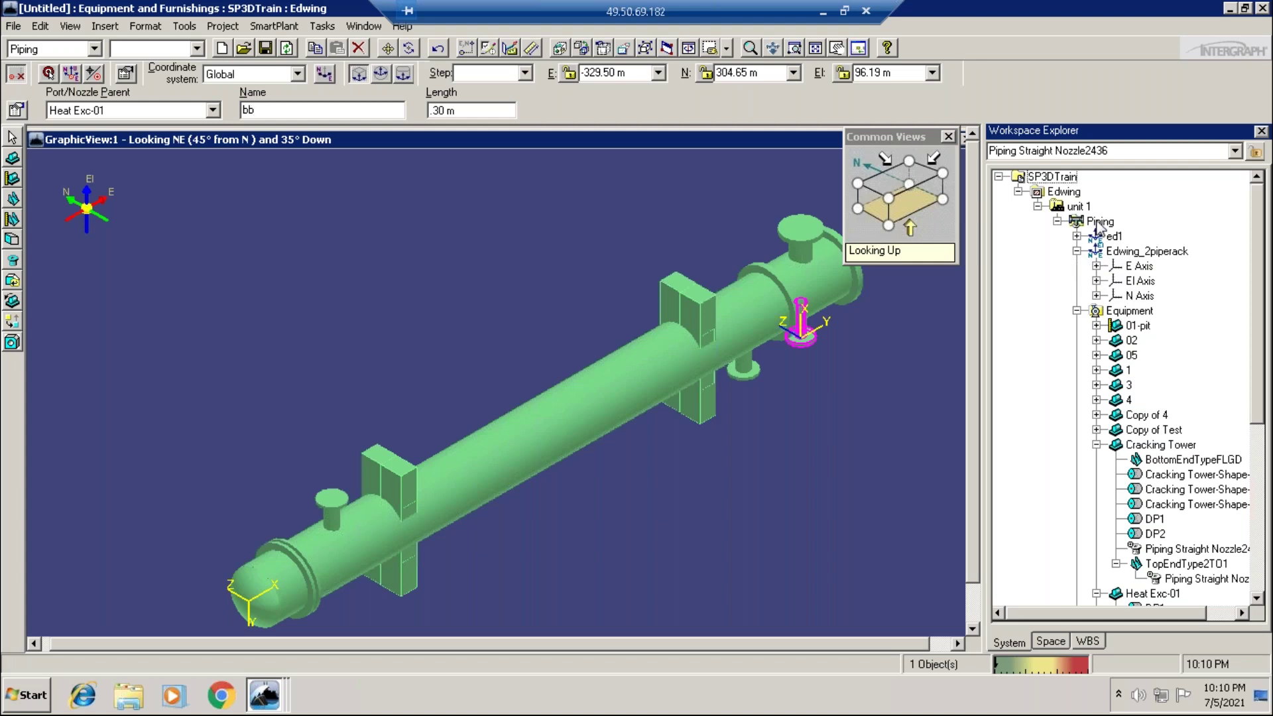
key("Return")
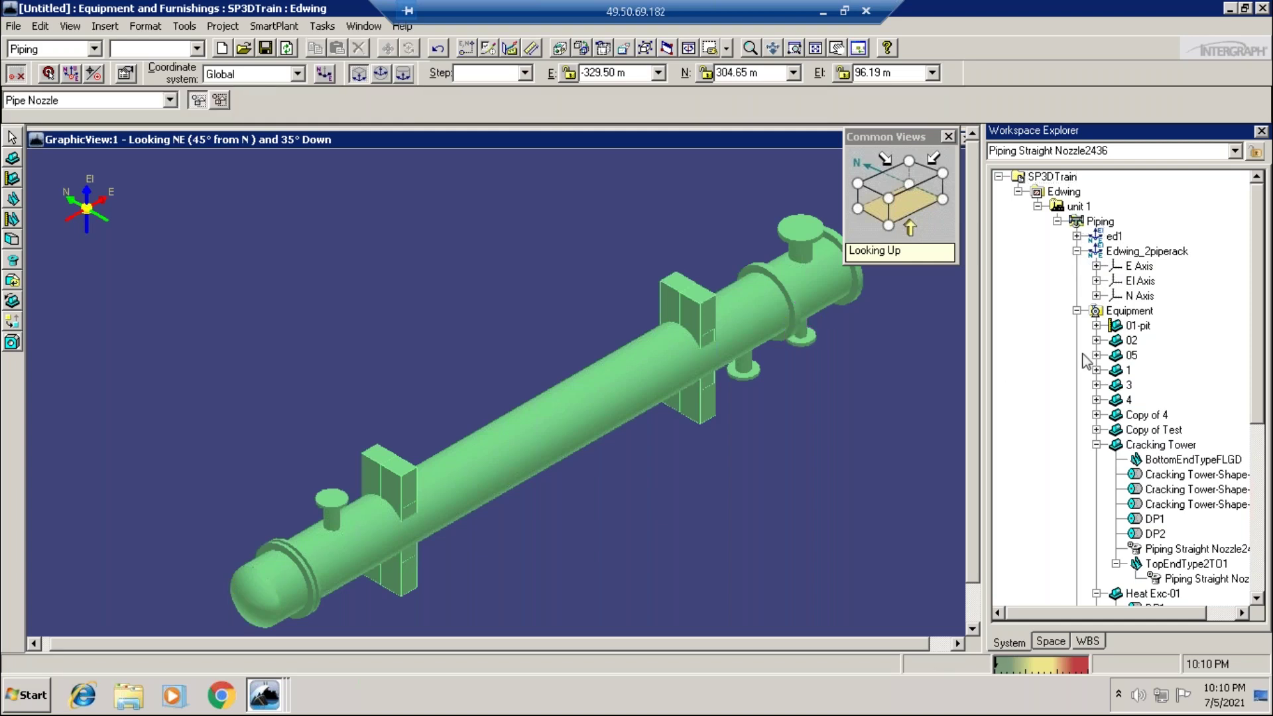
left_click(70, 105)
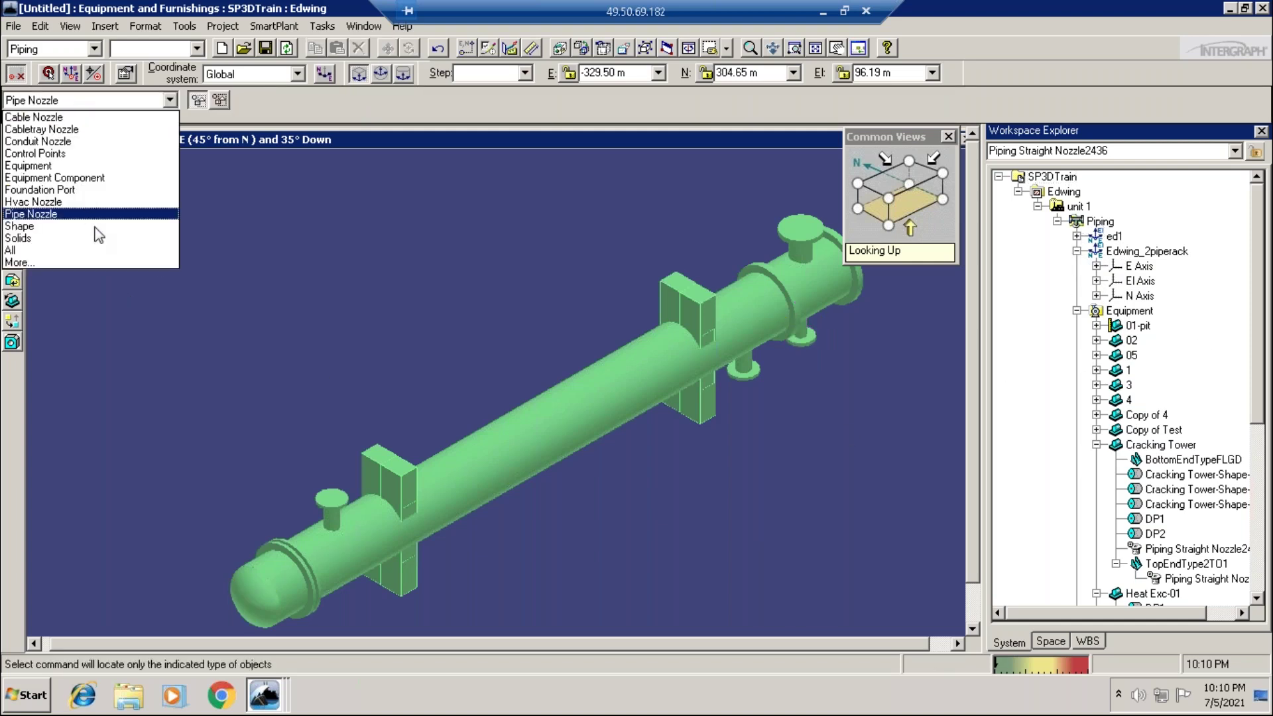
left_click(20, 250)
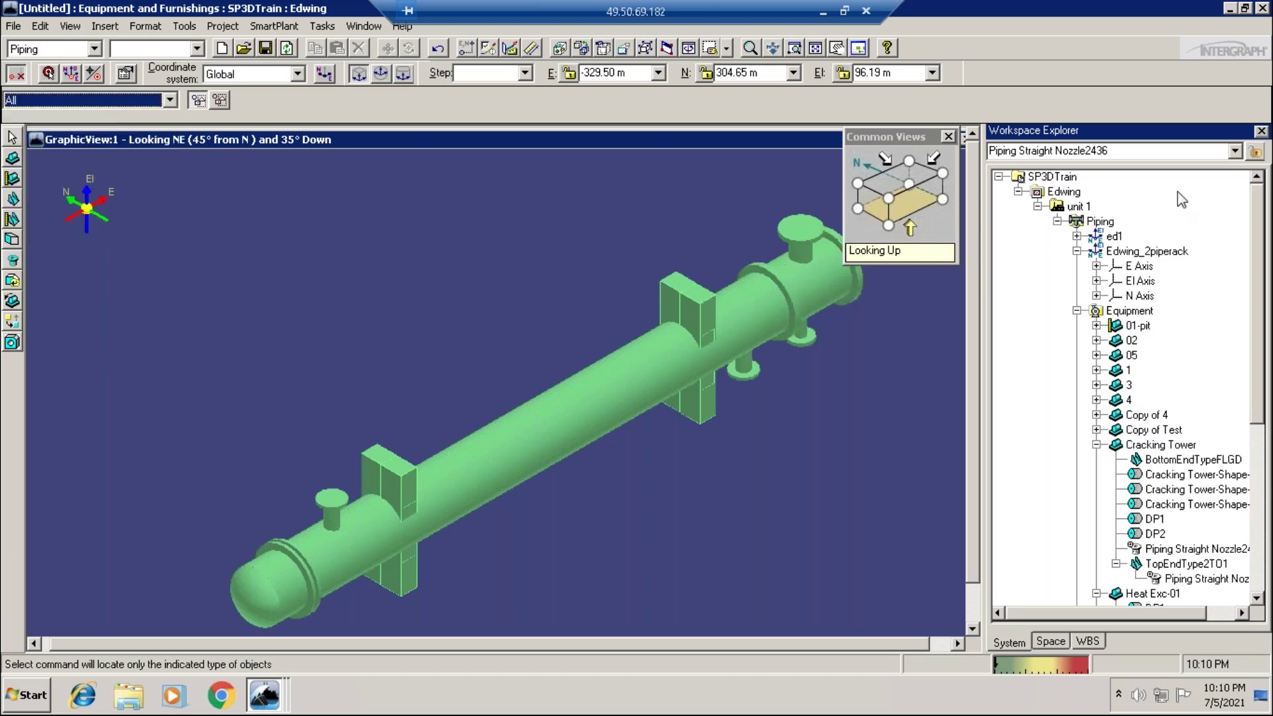
Create a new piping system named Water under the Piping system of unit 1
left_click(1099, 223)
right_click(1101, 226)
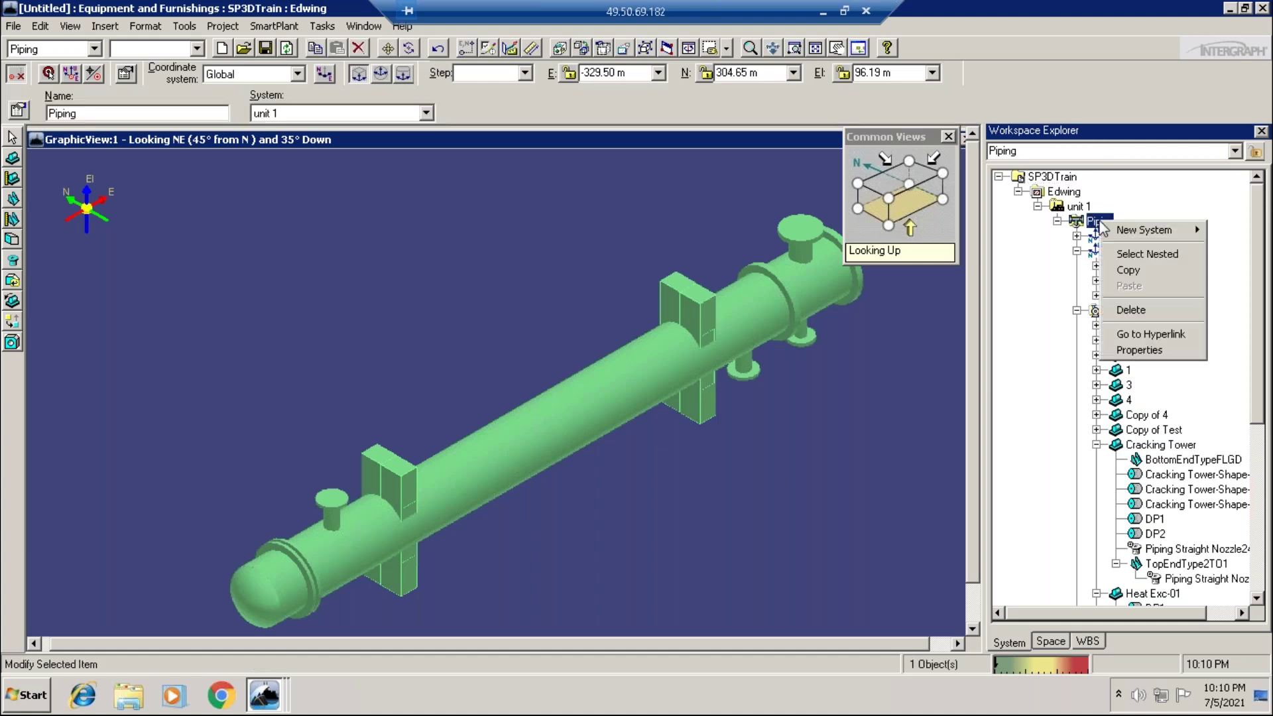
mouse_move(1123, 234)
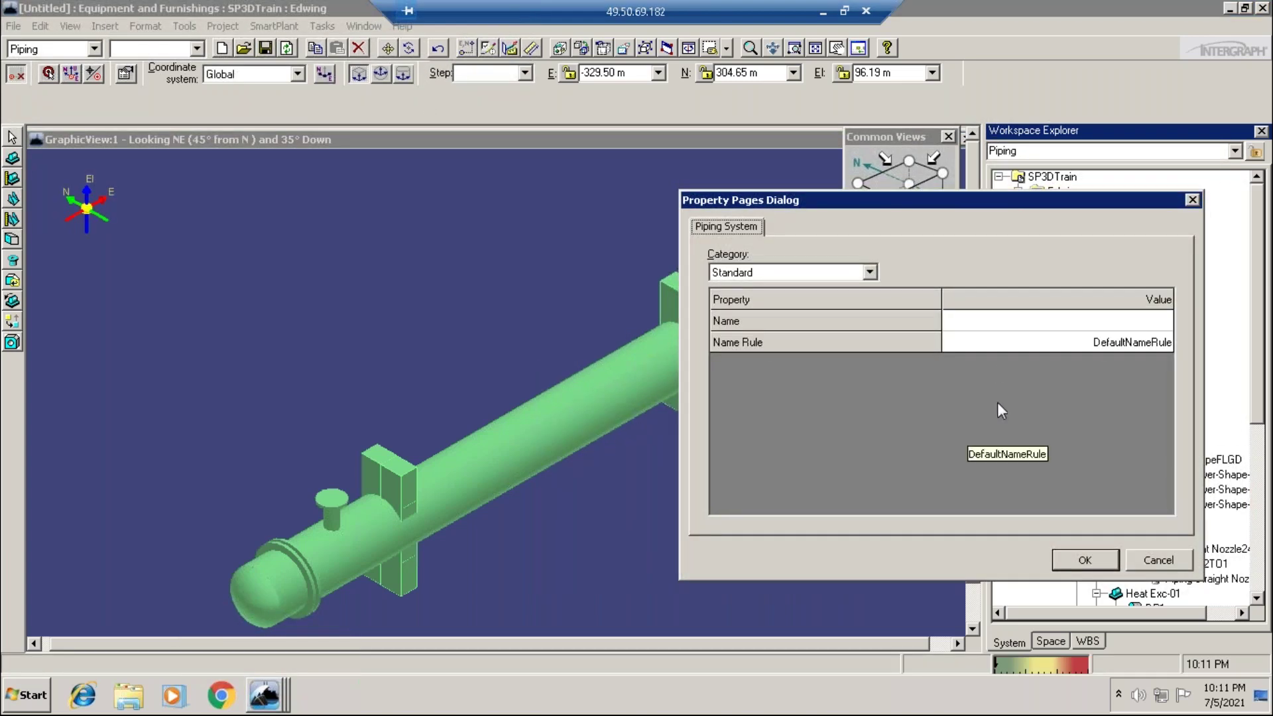
left_click(1016, 326)
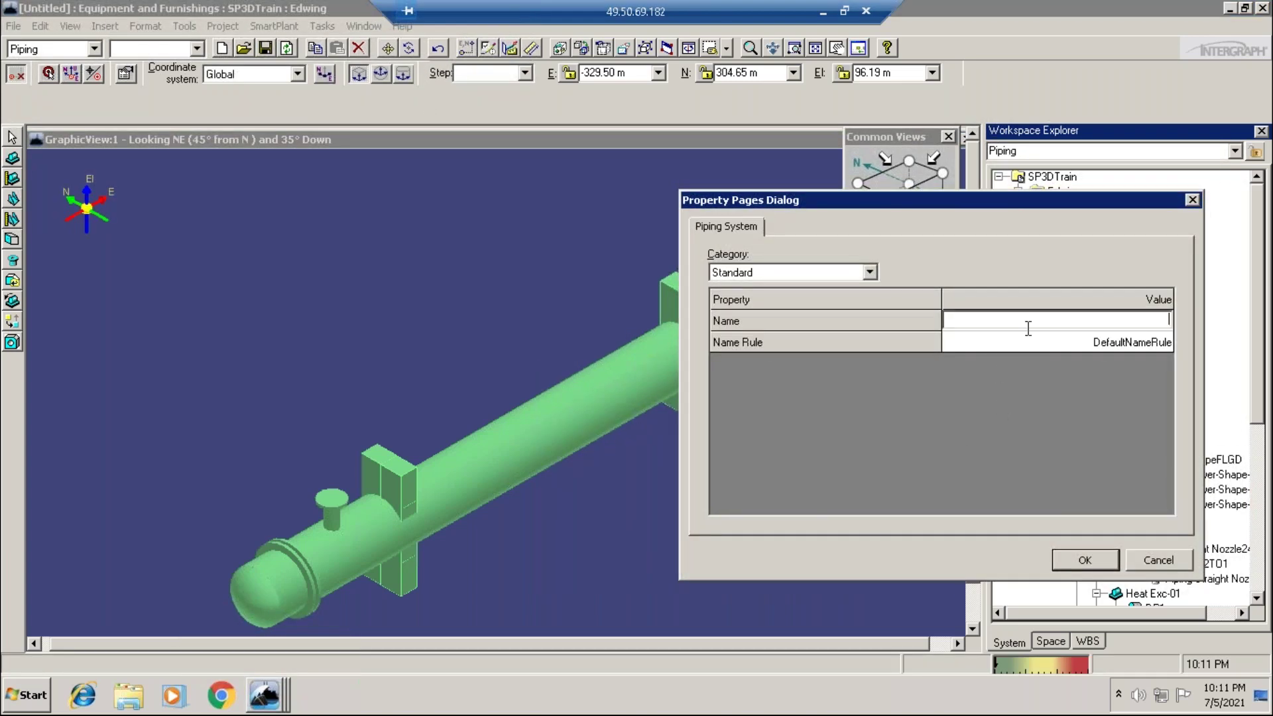
type("Water")
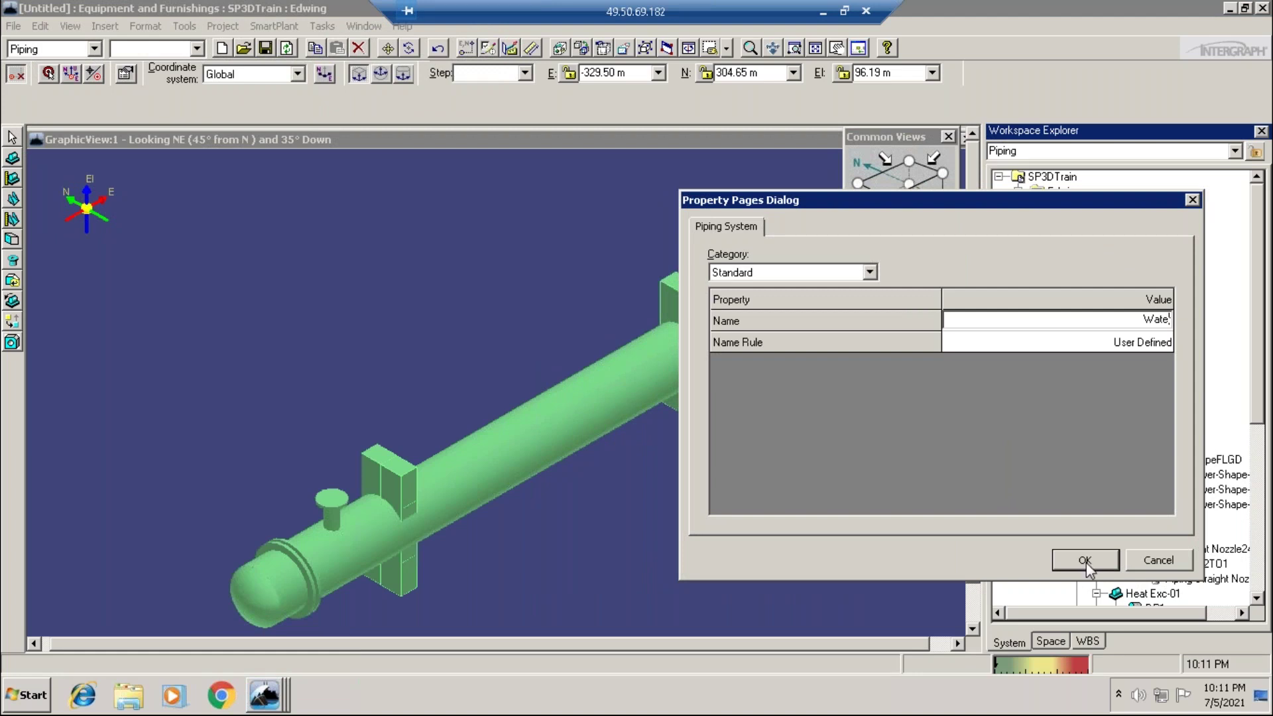
left_click(1085, 561)
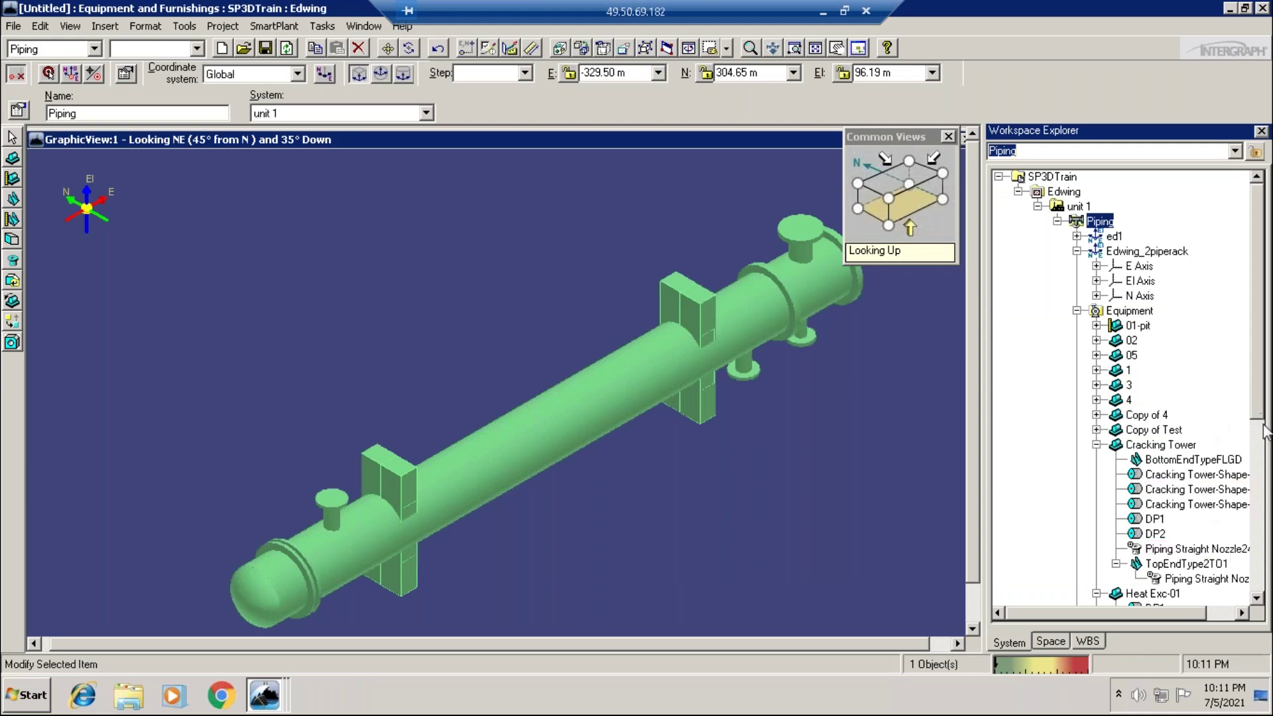
Start a new pipeline under the Water piping system and set its sequence number to 1256
scroll(1265, 431, "down", 2)
scroll(1157, 584, "down", 5)
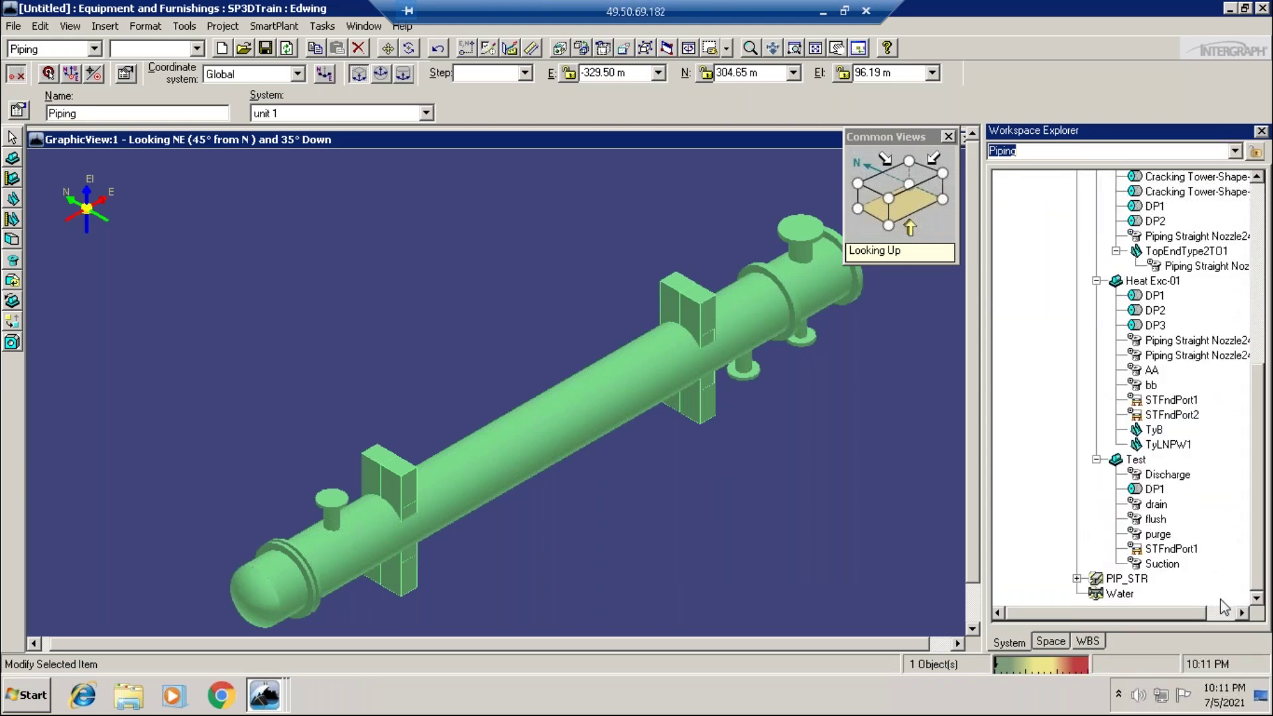
left_click(1110, 594)
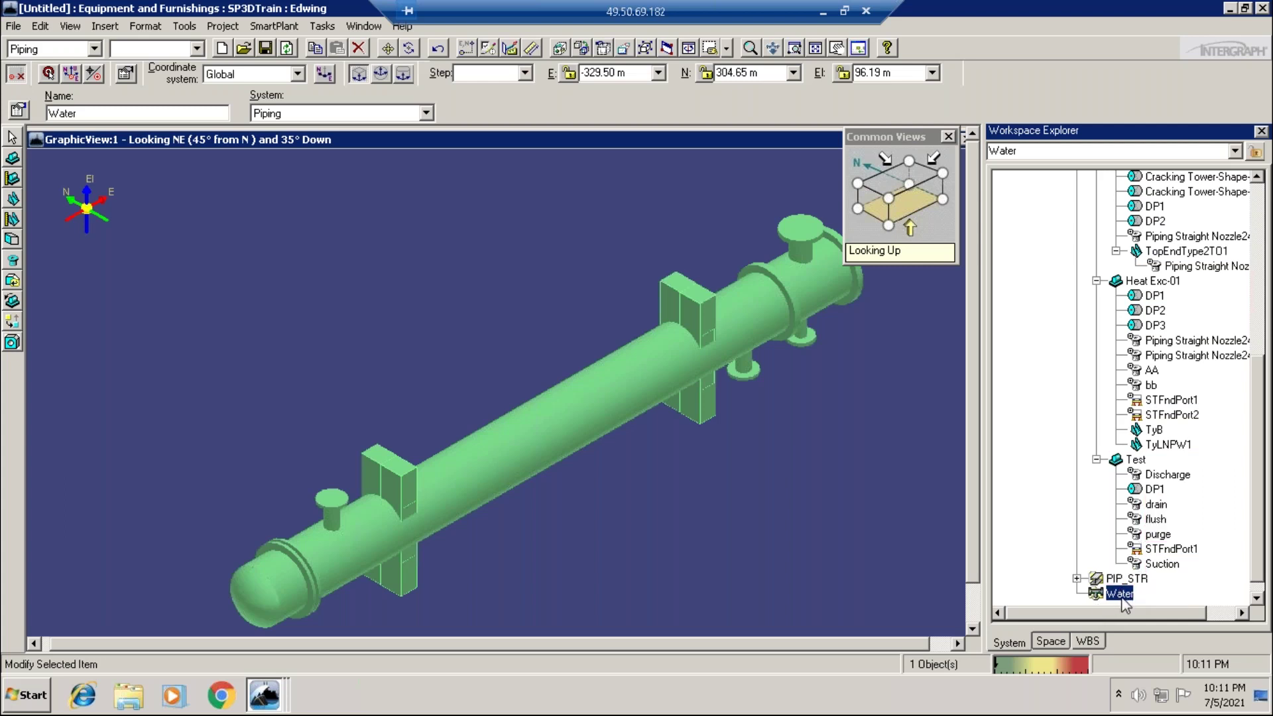
right_click(1120, 594)
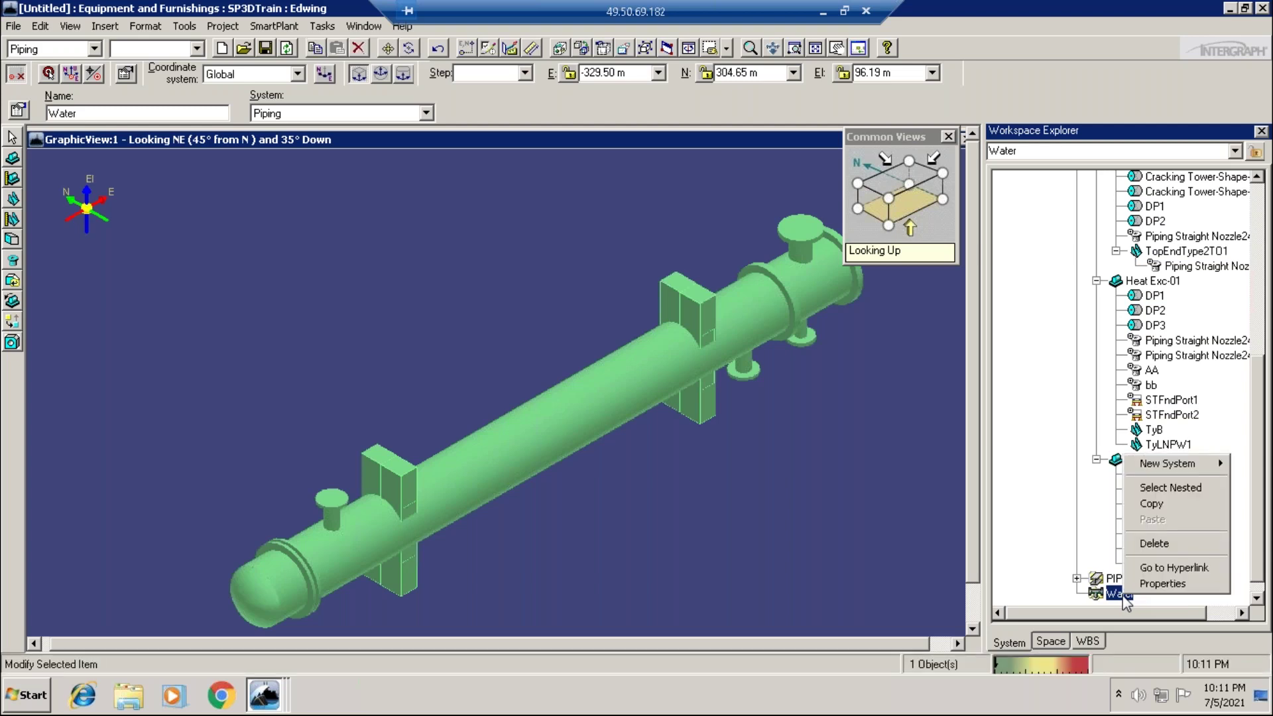
mouse_move(1169, 461)
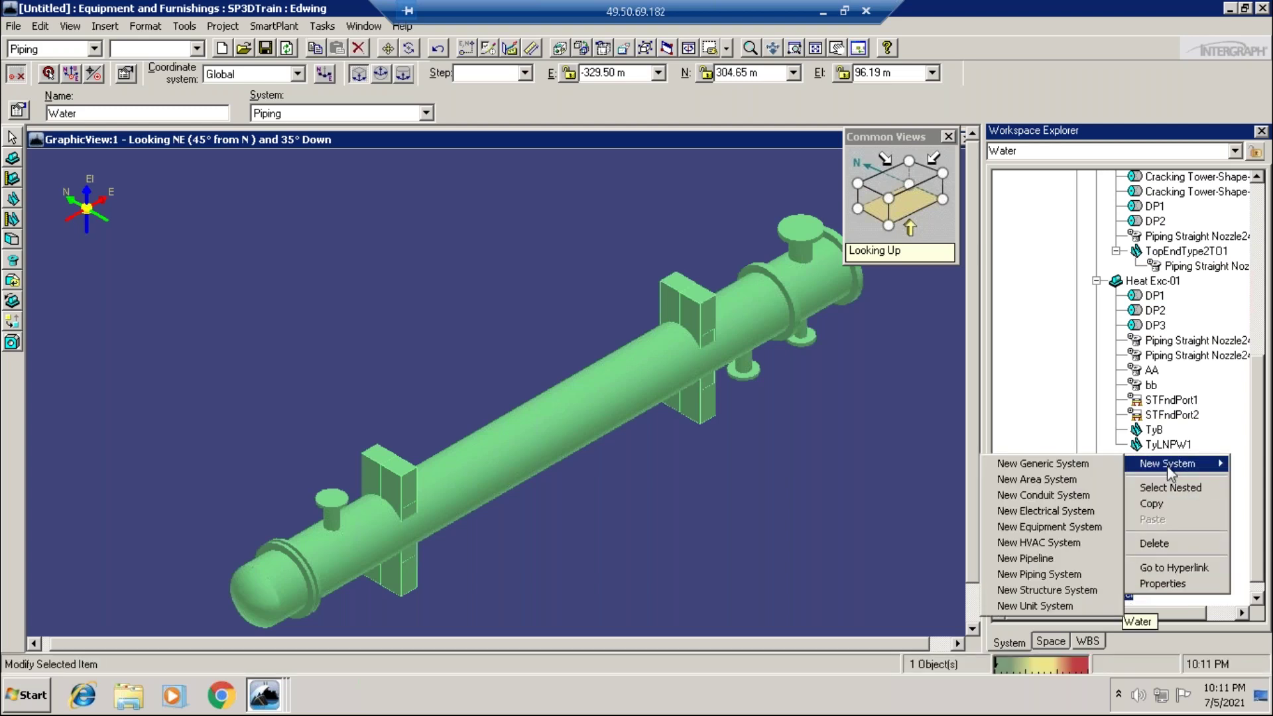
left_click(1041, 559)
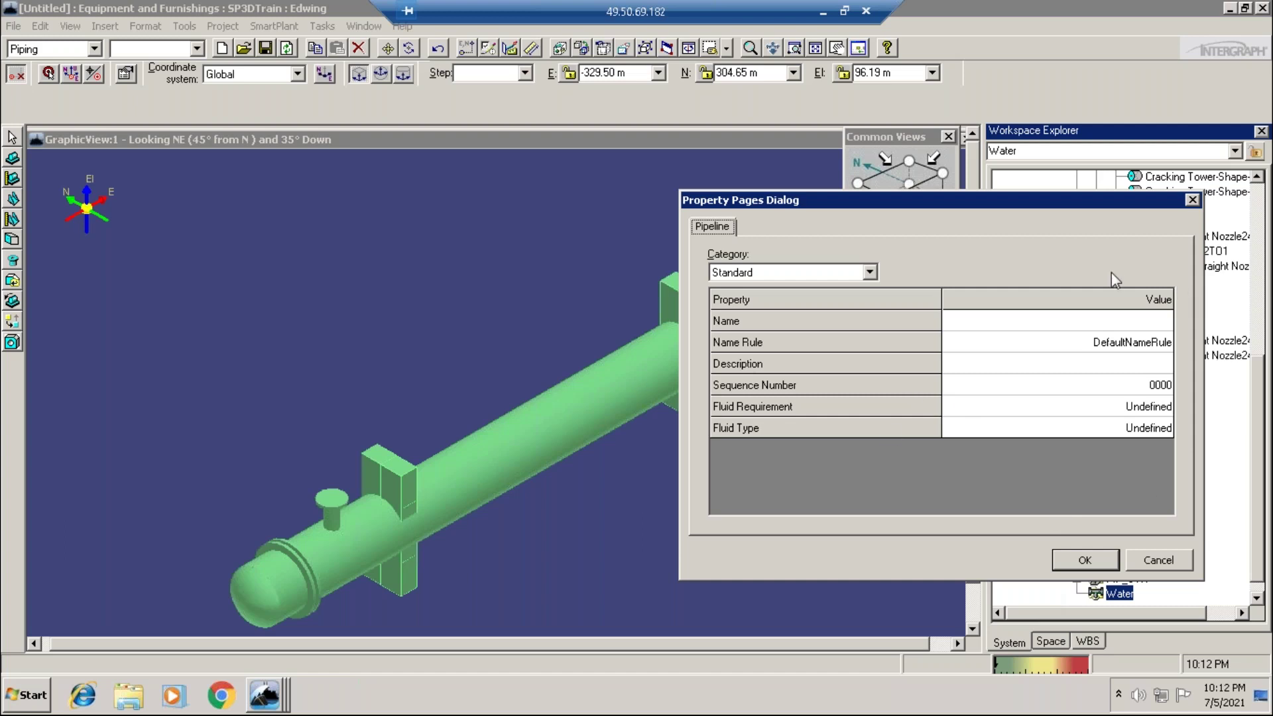
left_click(1140, 391)
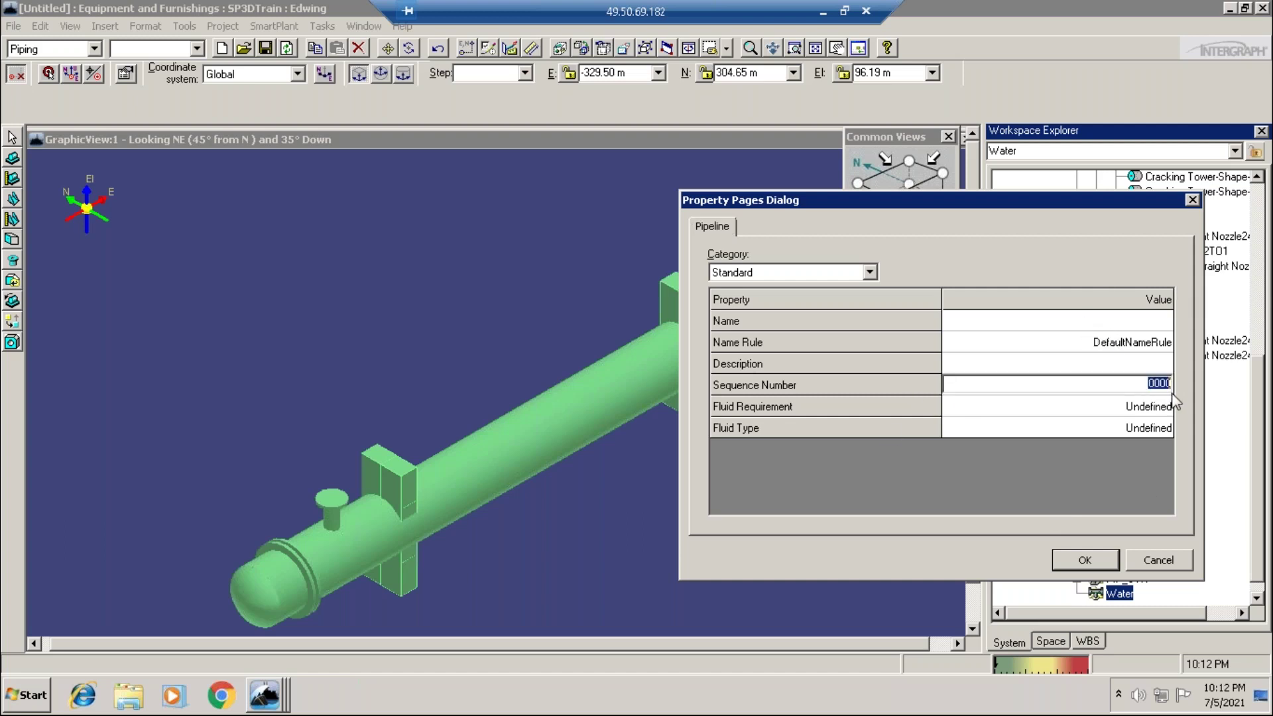
type("125")
Set the new pipeline's fluid requirement to Water
left_click(1097, 413)
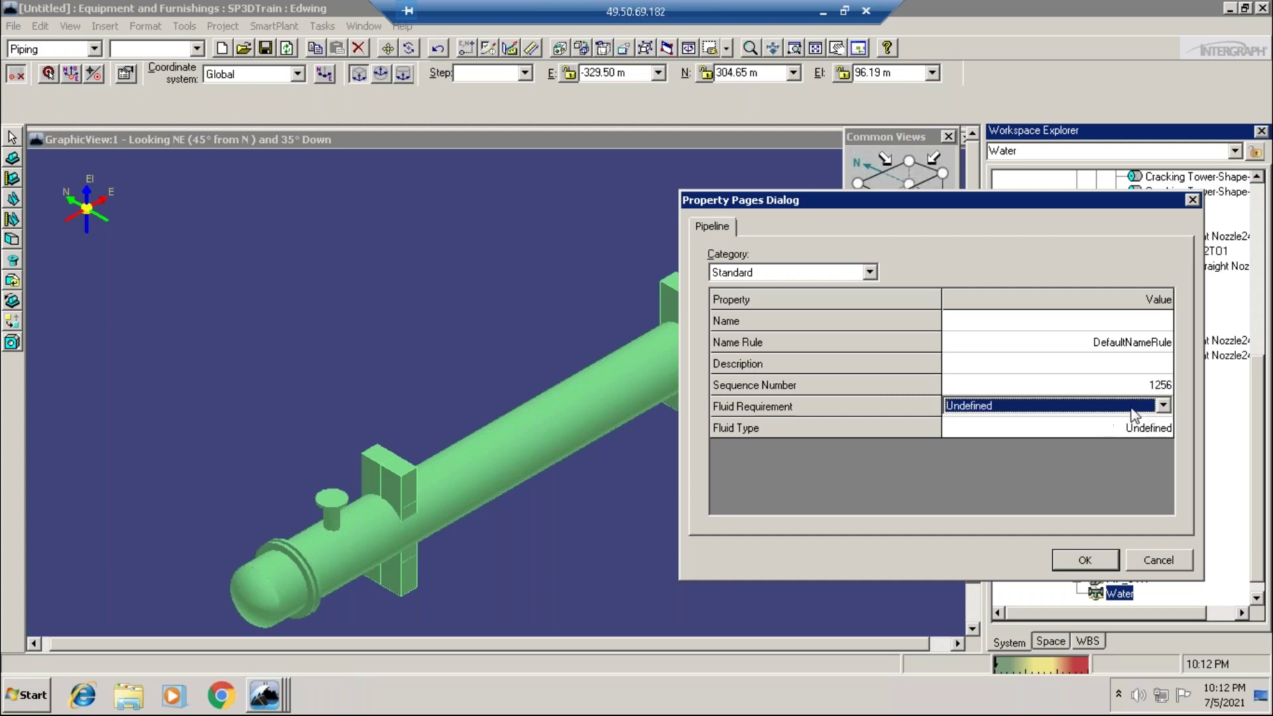
left_click(1132, 408)
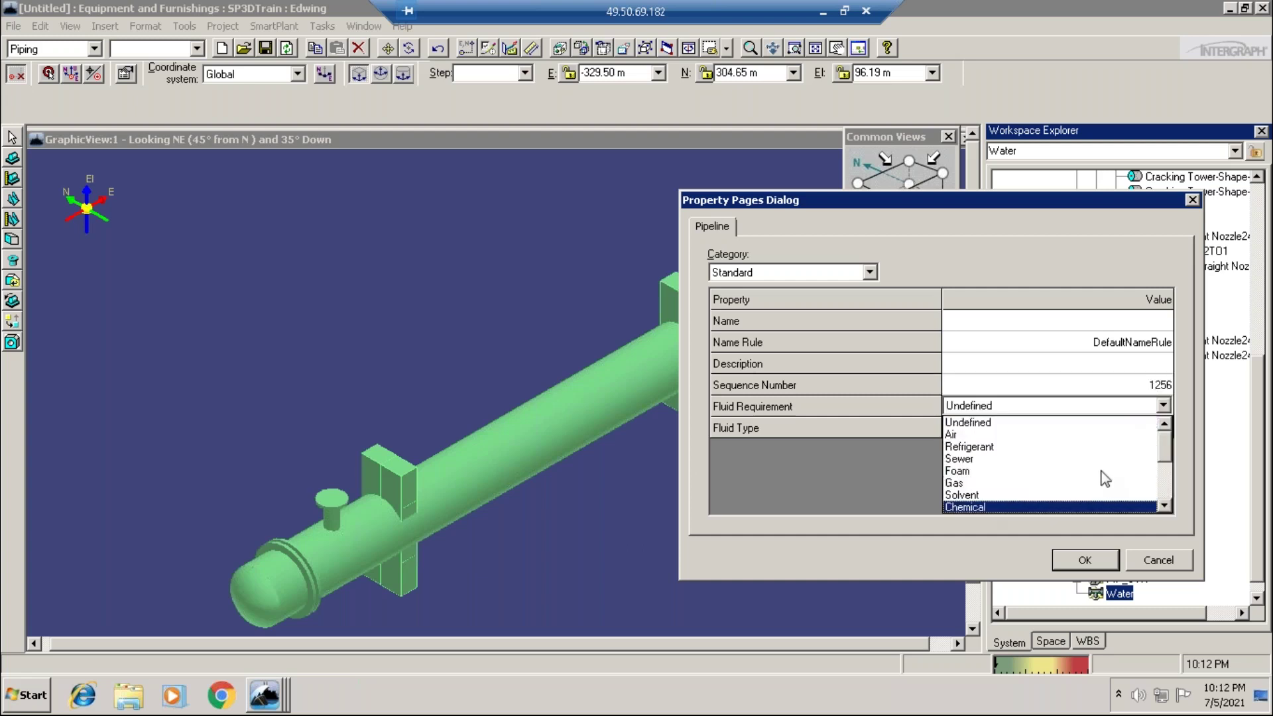
left_click(1156, 435)
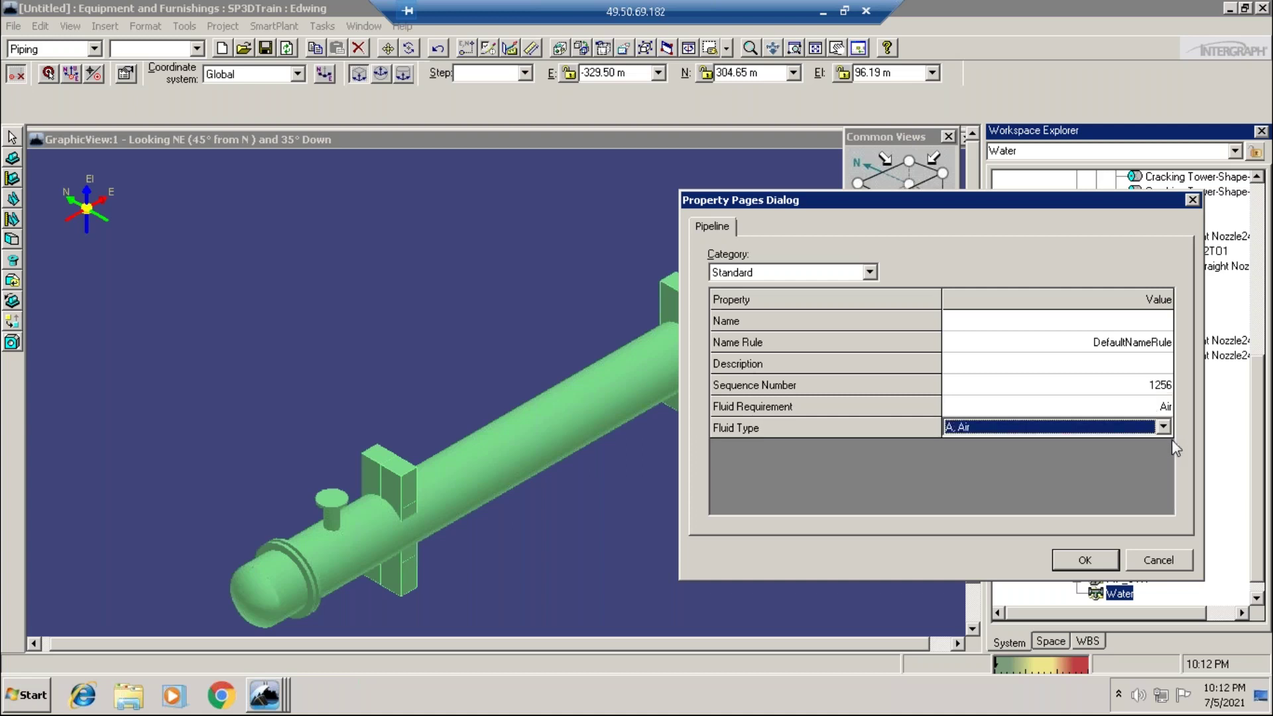
left_click(1166, 428)
left_click(1164, 405)
left_click(1164, 406)
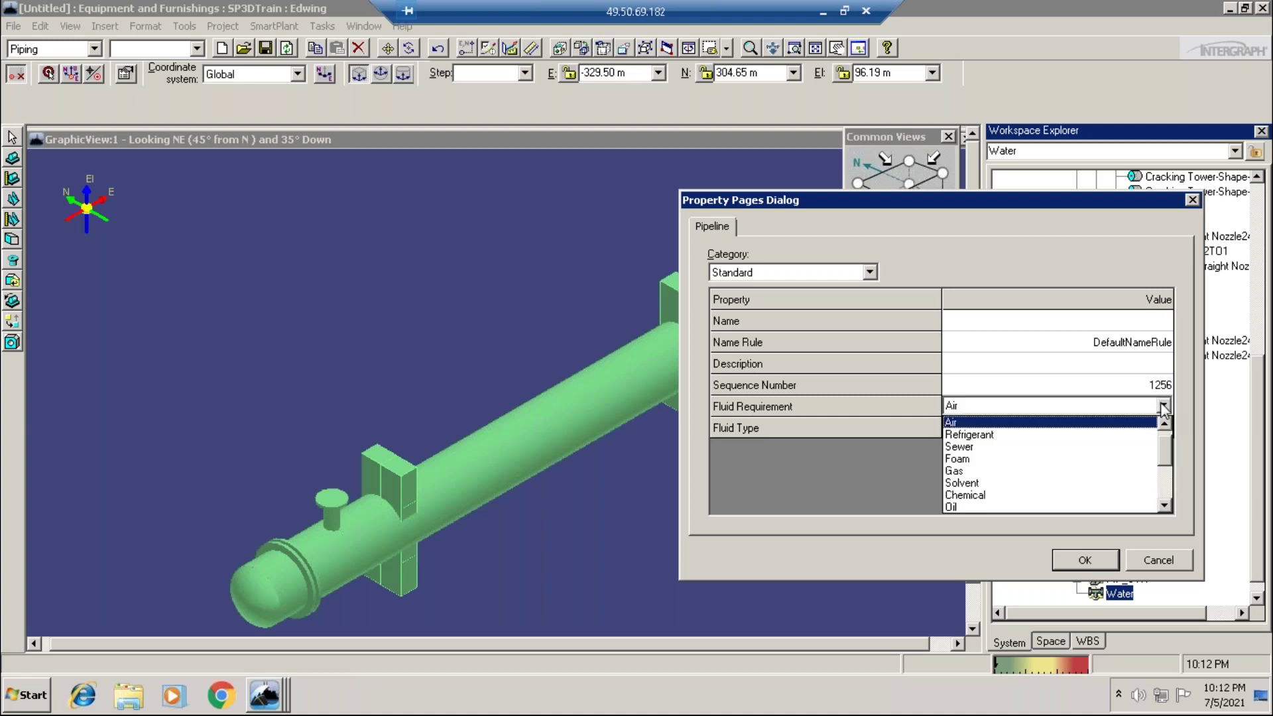
left_click(1165, 506)
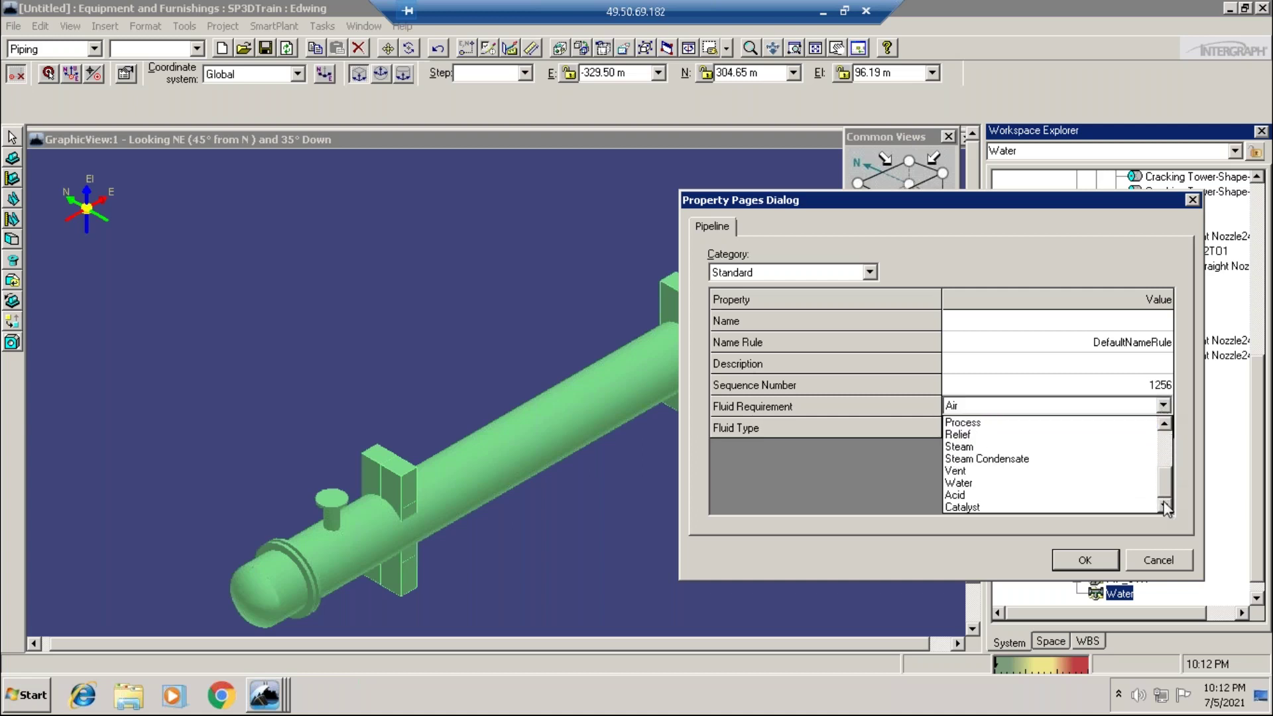
left_click(981, 485)
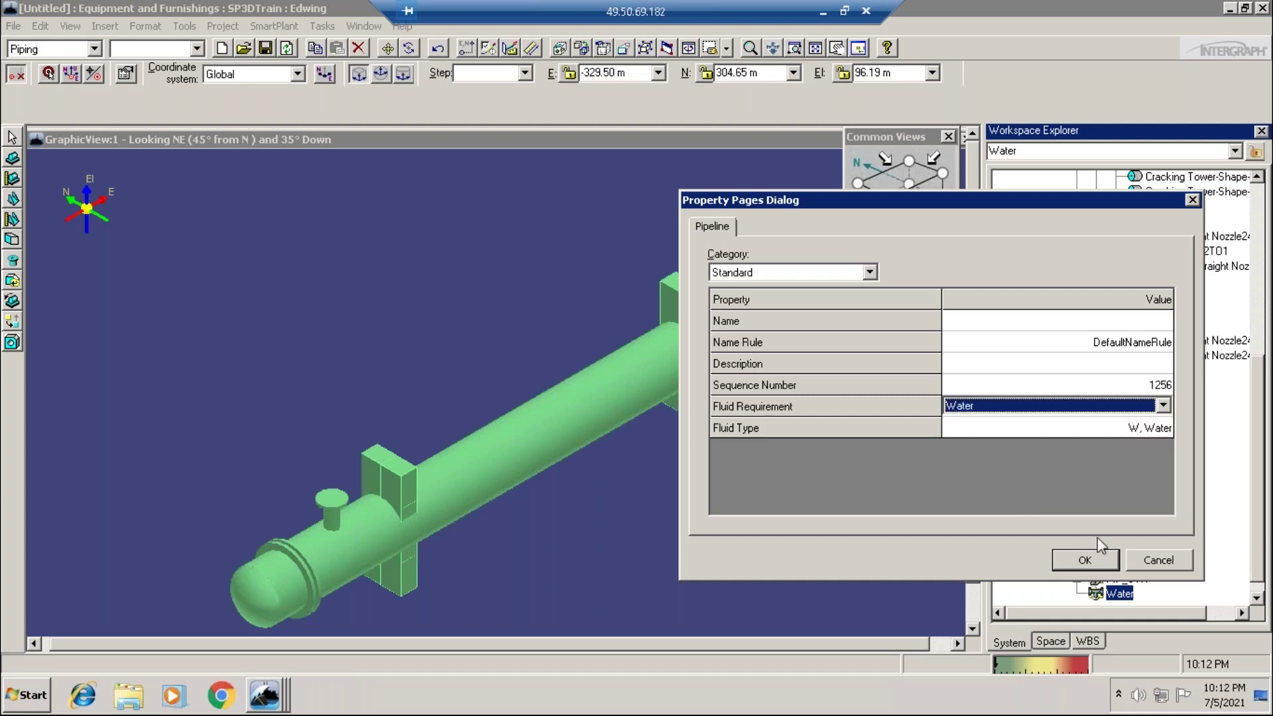
Review the available water fluid types, choose W, Water for the pipeline, and create it
left_click(1151, 431)
left_click(1151, 432)
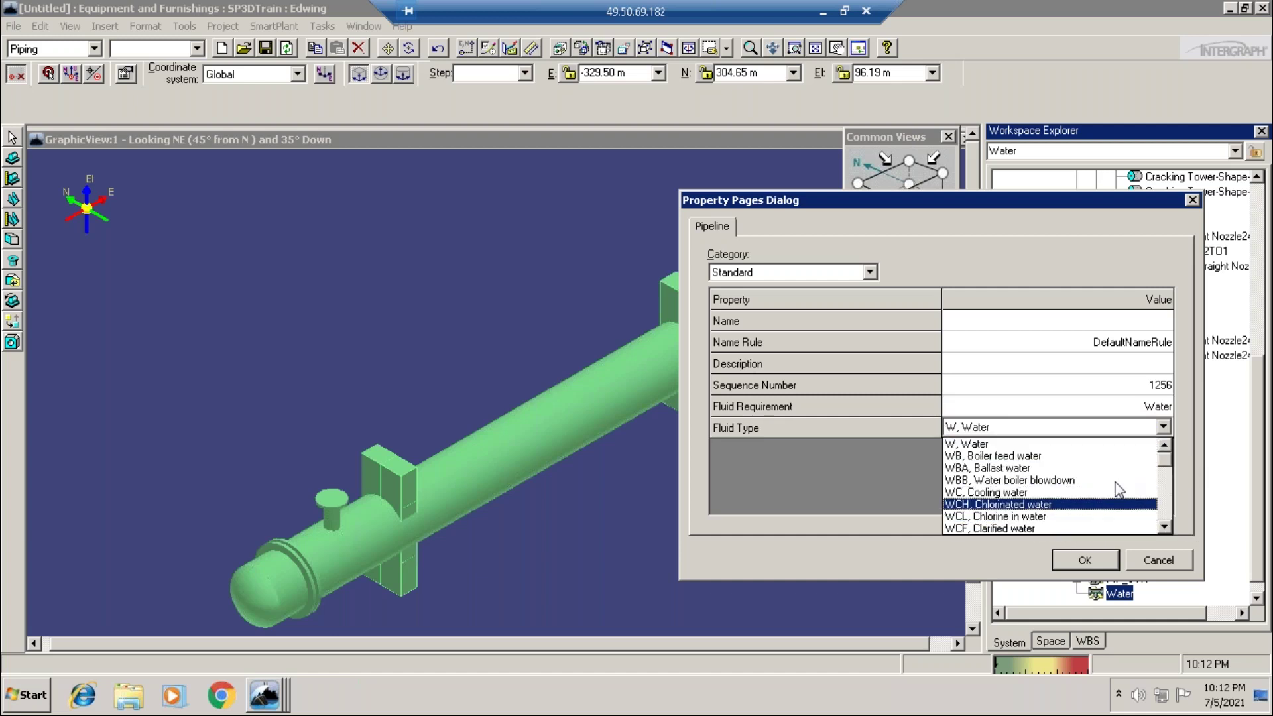
left_click(1166, 528)
left_click(1166, 527)
left_click(1165, 527)
left_click(1166, 527)
left_click(1166, 527)
left_click(1166, 527)
left_click(1166, 527)
left_click(1166, 527)
left_click(1166, 527)
left_click(1166, 527)
left_click(1165, 527)
left_click(1165, 528)
left_click_drag(1167, 526, 1175, 455)
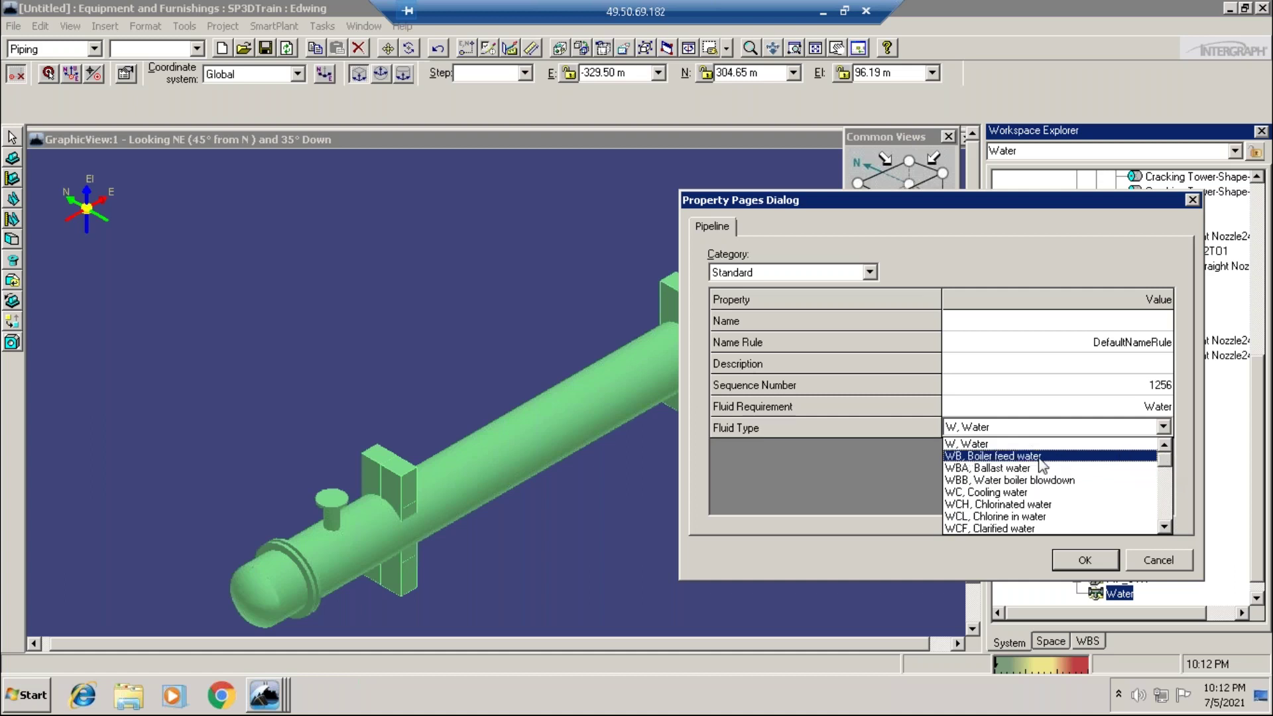
left_click(992, 444)
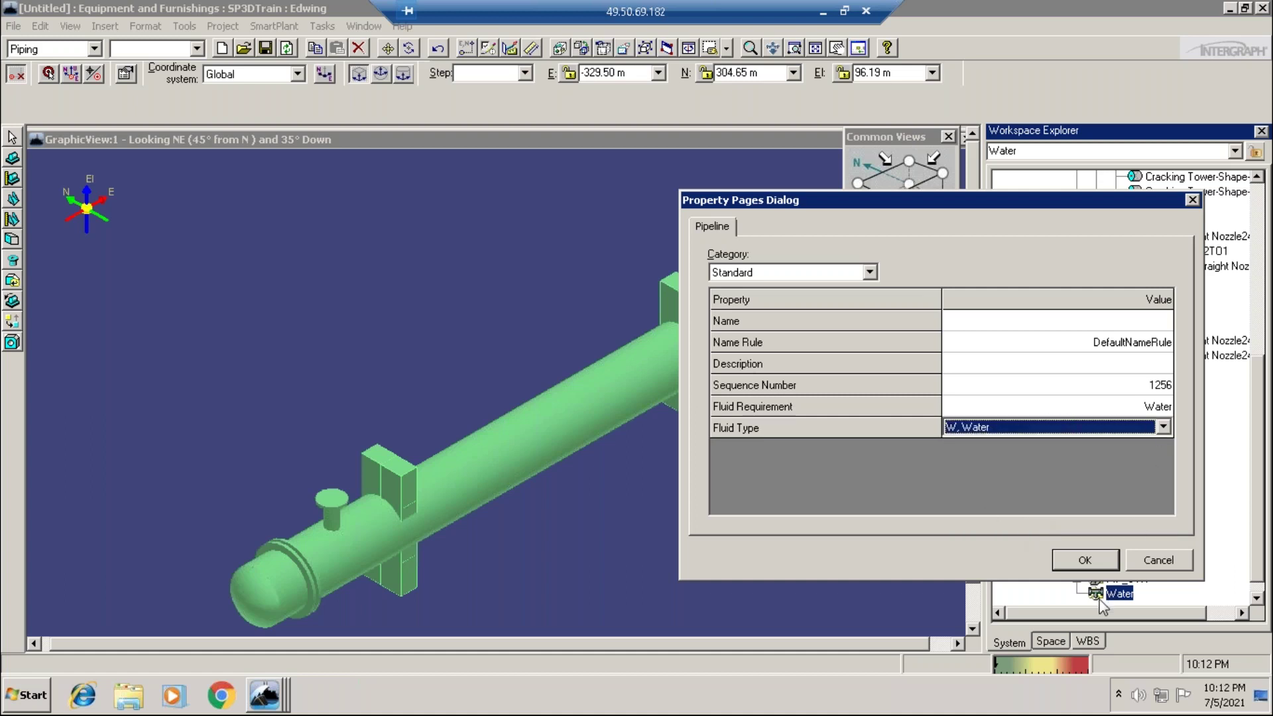
left_click(1086, 560)
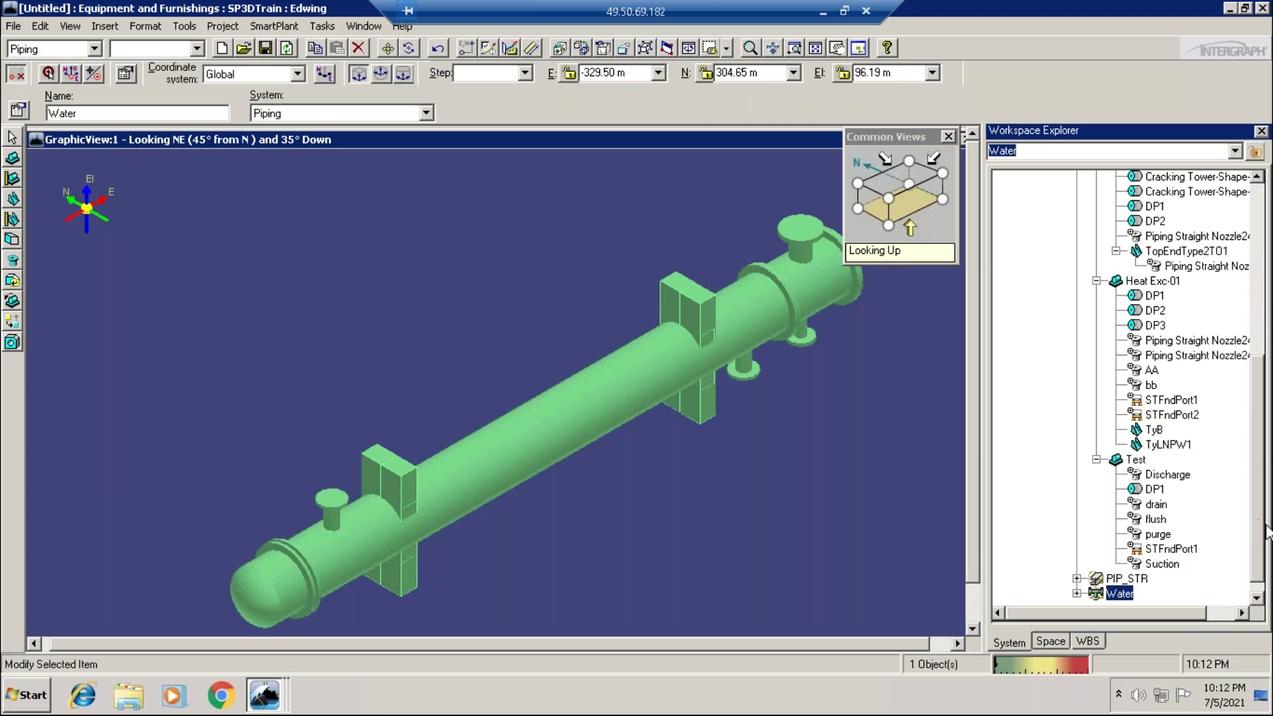
Expand the Water system in the workspace tree to check its pipeline, and clear the selection
left_click(1257, 600)
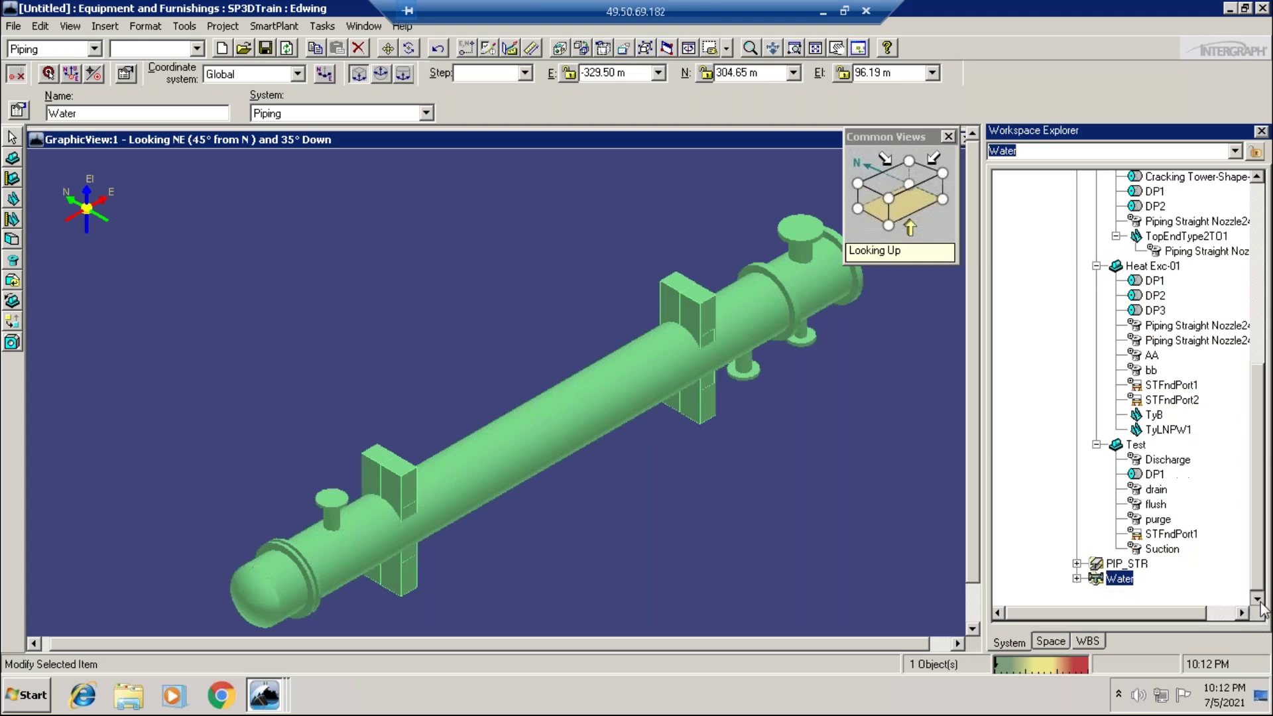
left_click(1078, 578)
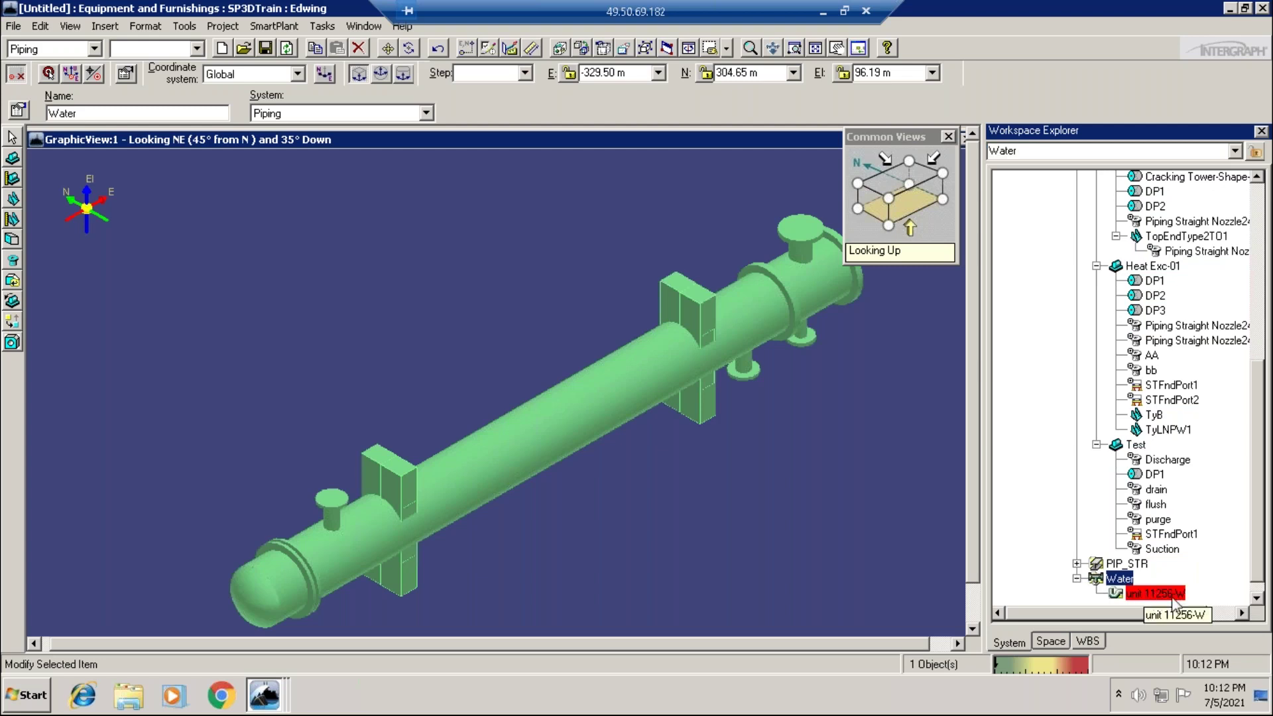
left_click(820, 563)
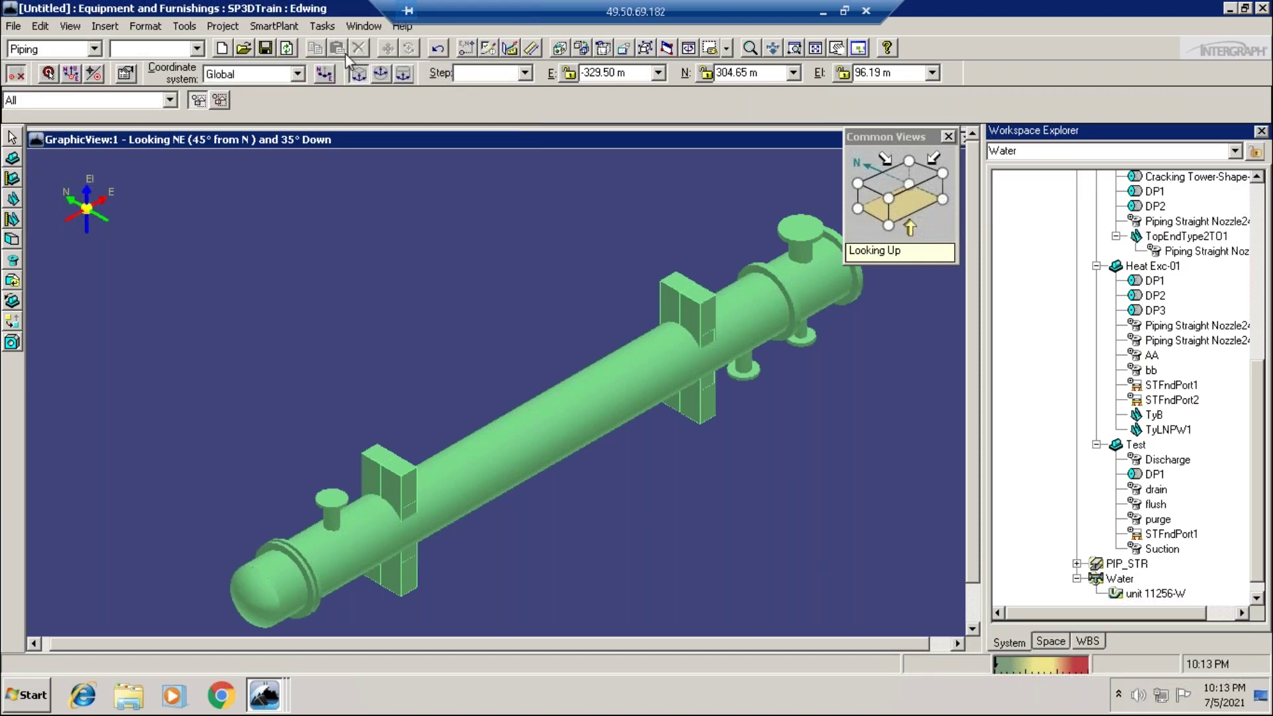
Switch from Equipment and Furnishings to the Piping task
left_click(326, 25)
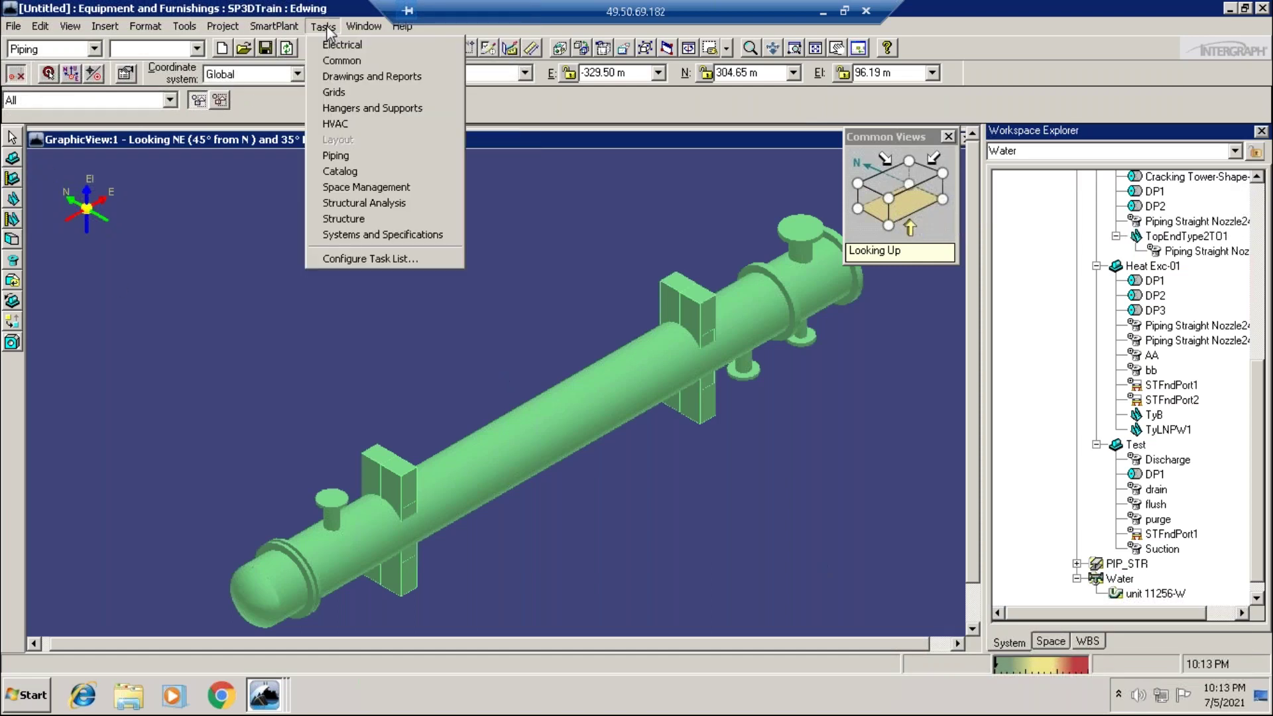
left_click(336, 156)
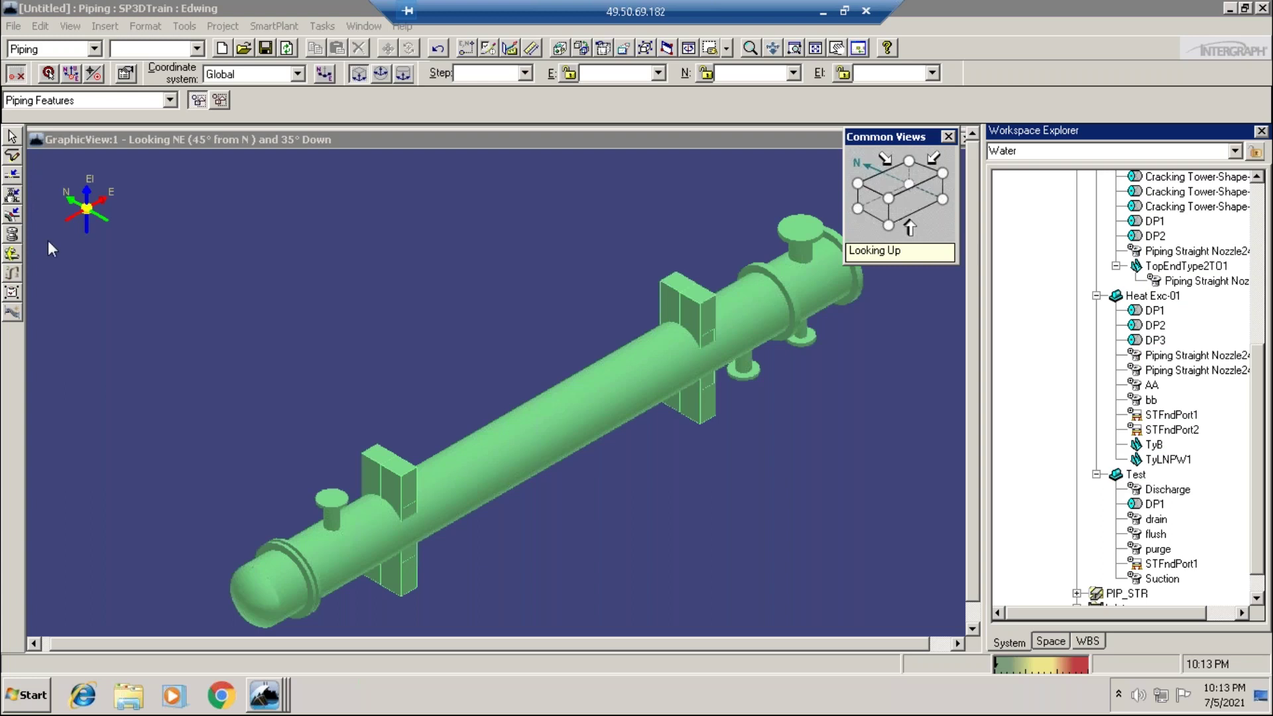
left_click(49, 216)
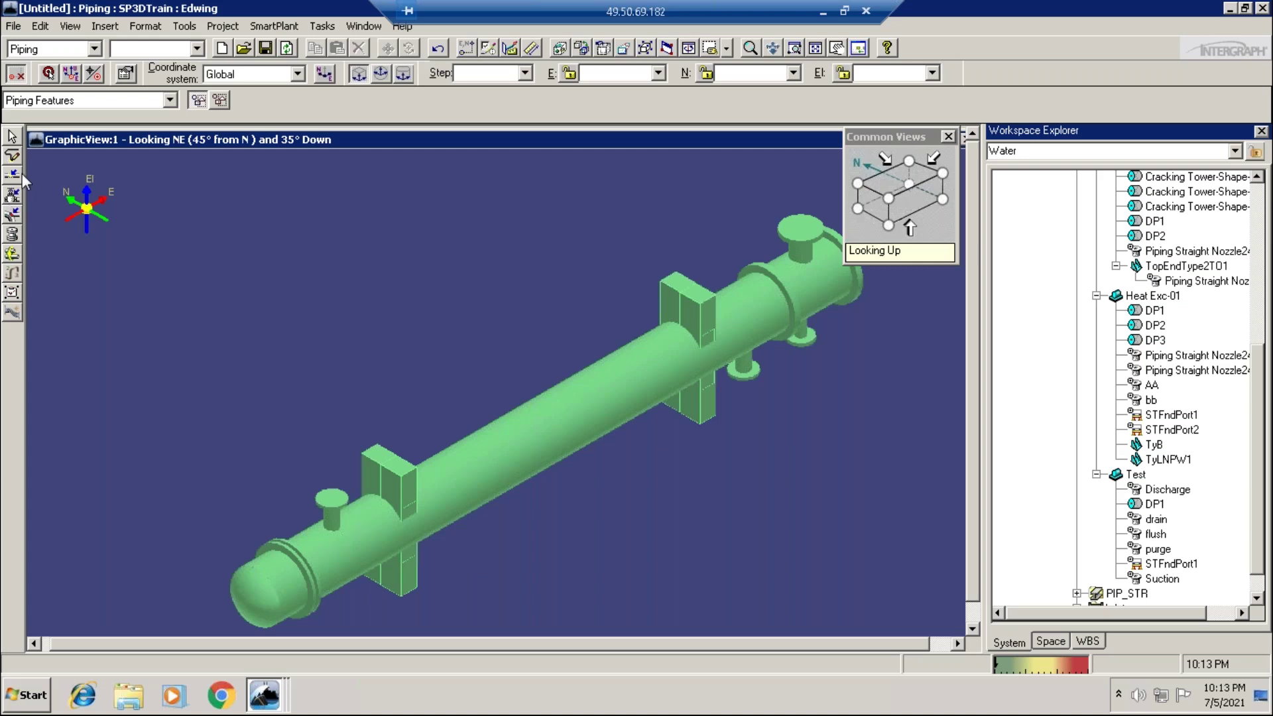
left_click(14, 196)
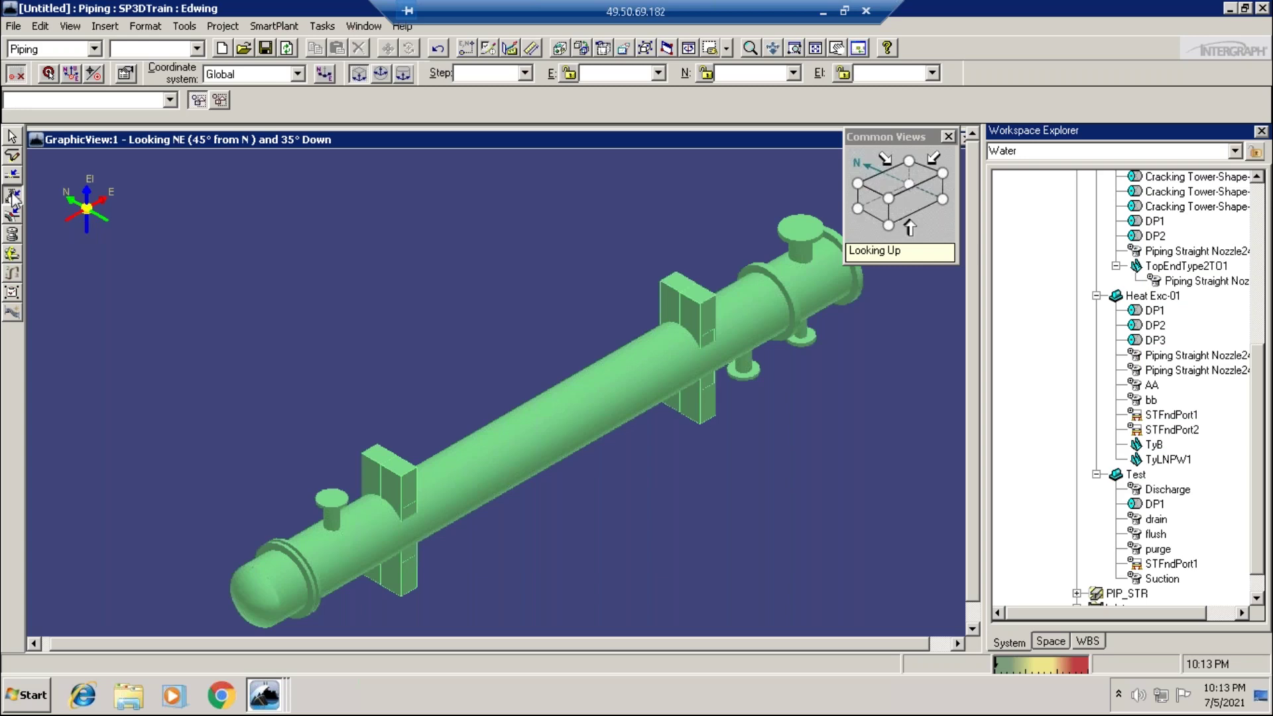
left_click(13, 136)
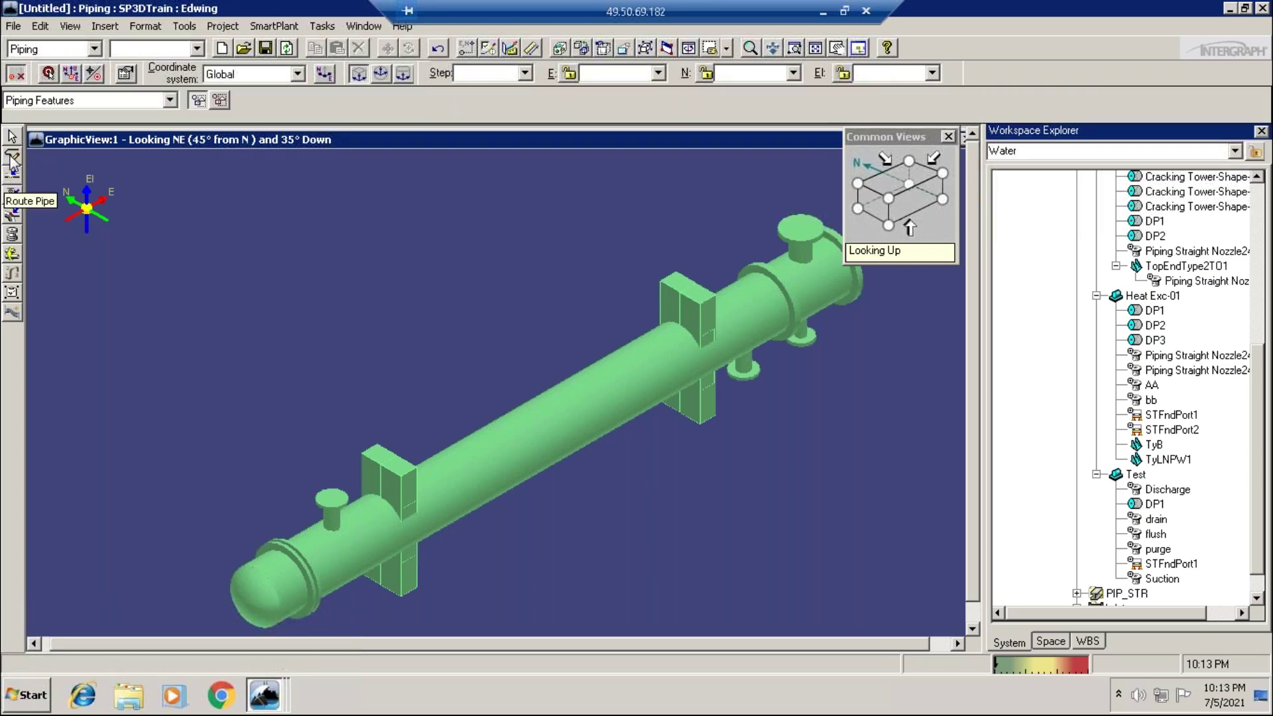
Start Route Pipe from the heat exchanger's upper nozzle near the domed end and assign the new run to pipeline unit 11256-W under Water
left_click(11, 158)
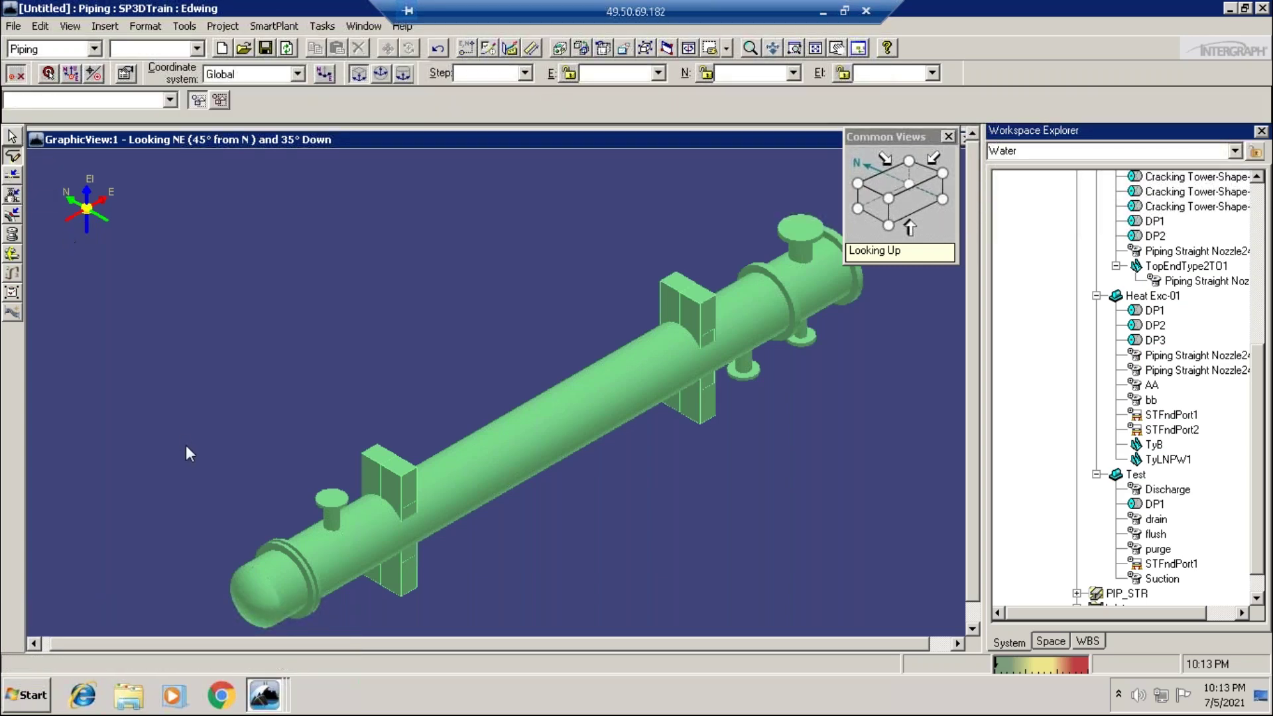
left_click(332, 497)
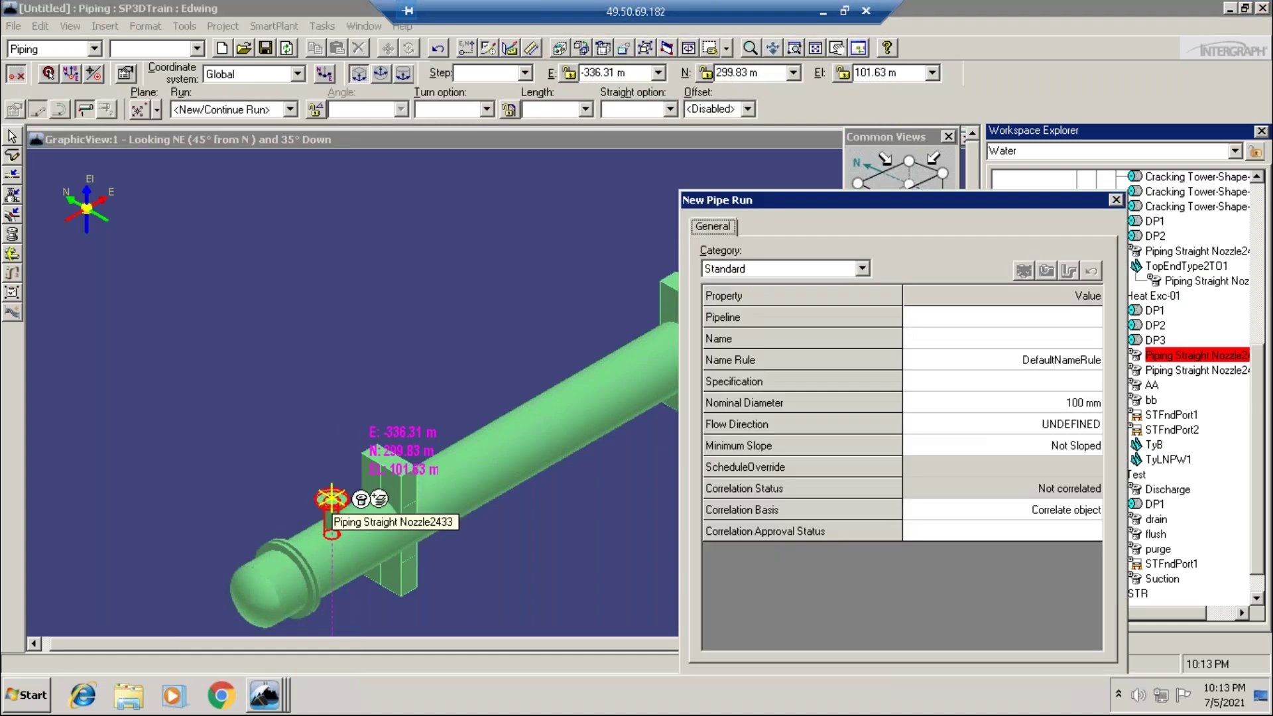
left_click(1040, 318)
left_click(1037, 319)
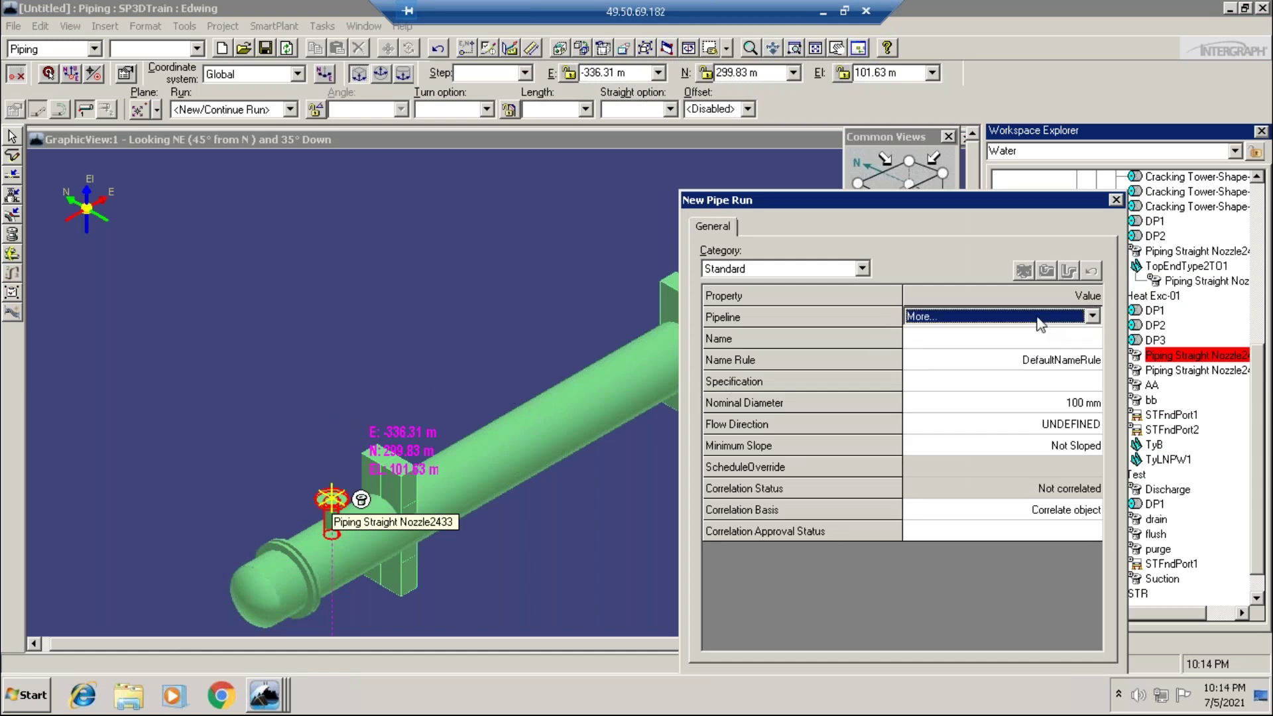
left_click(1035, 319)
left_click(925, 334)
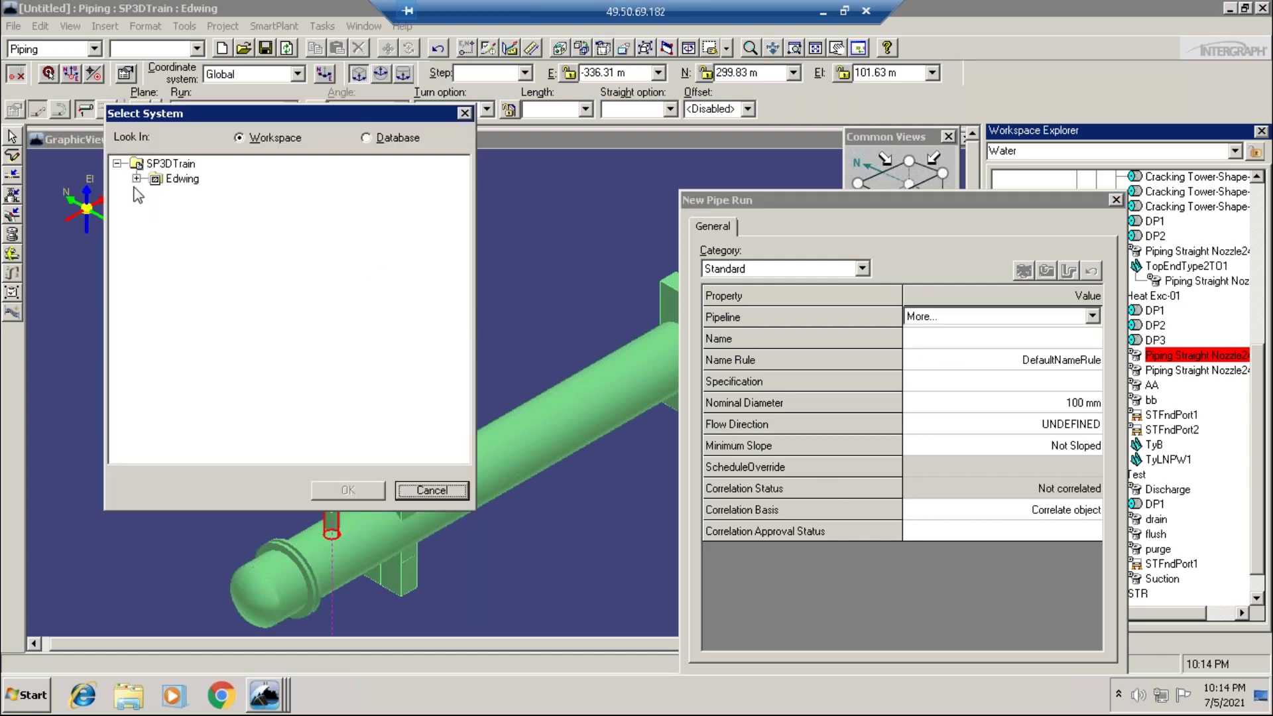
left_click(137, 178)
left_click(156, 194)
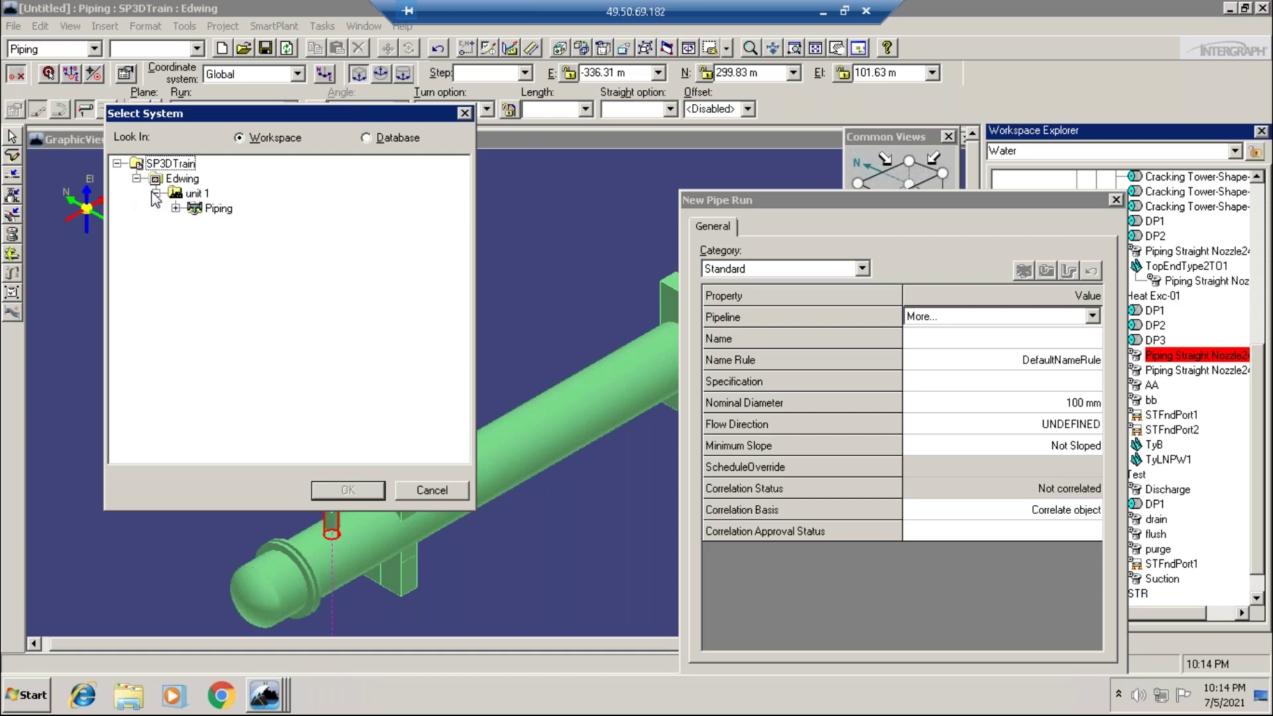
left_click(176, 209)
left_click(236, 226)
left_click(195, 223)
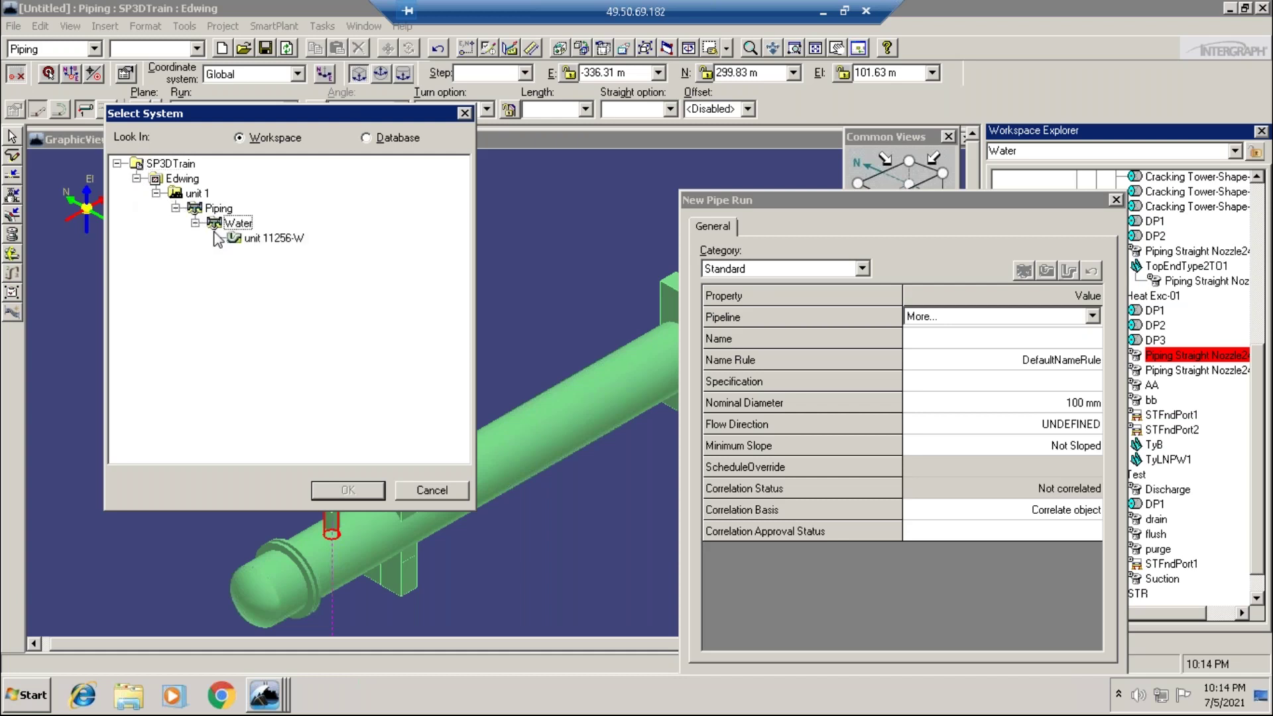
left_click(272, 238)
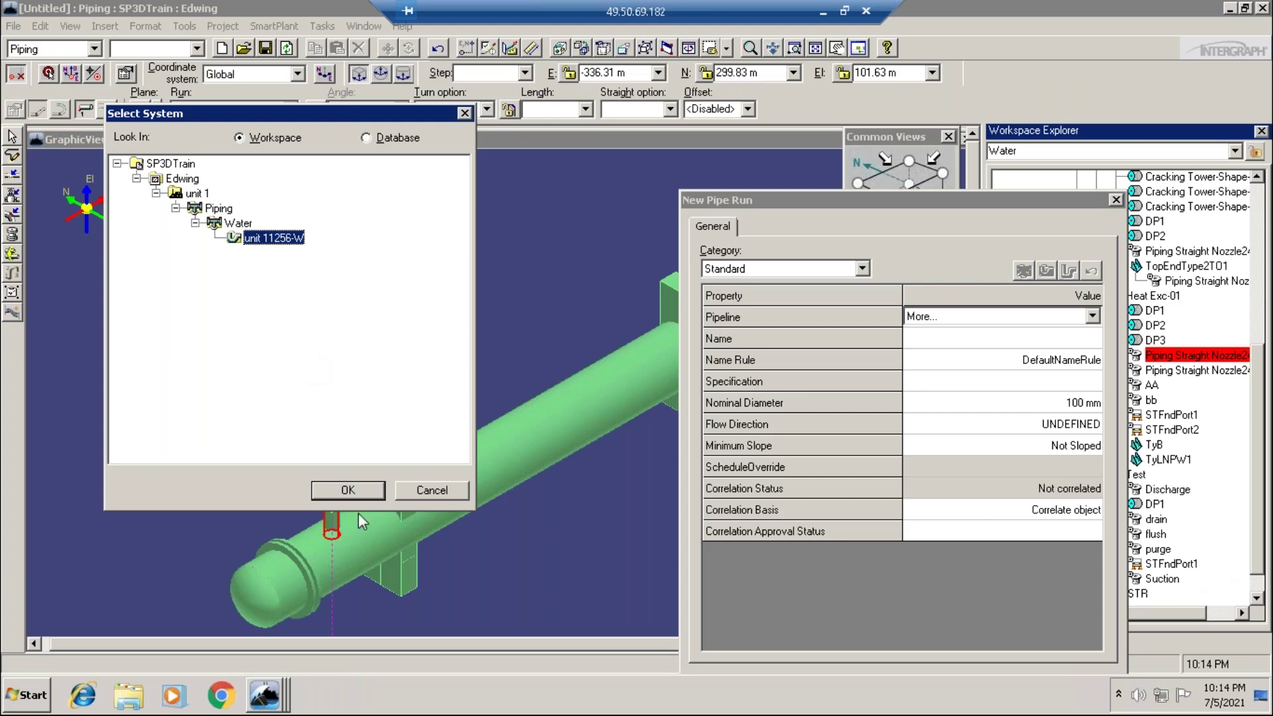
key("Tab")
left_click(344, 495)
Pick 100 mm as the new pipe run's nominal diameter and set its specification to 1S3977
left_click(1083, 406)
left_click(1091, 402)
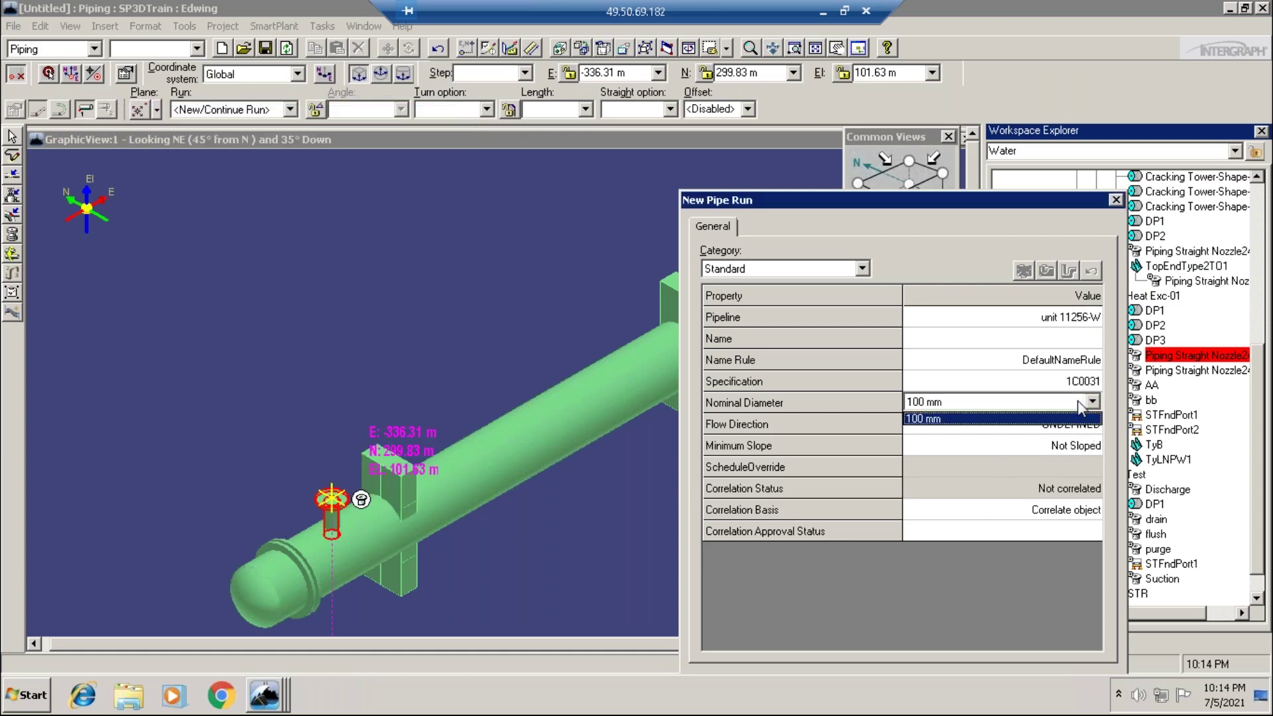
left_click(957, 419)
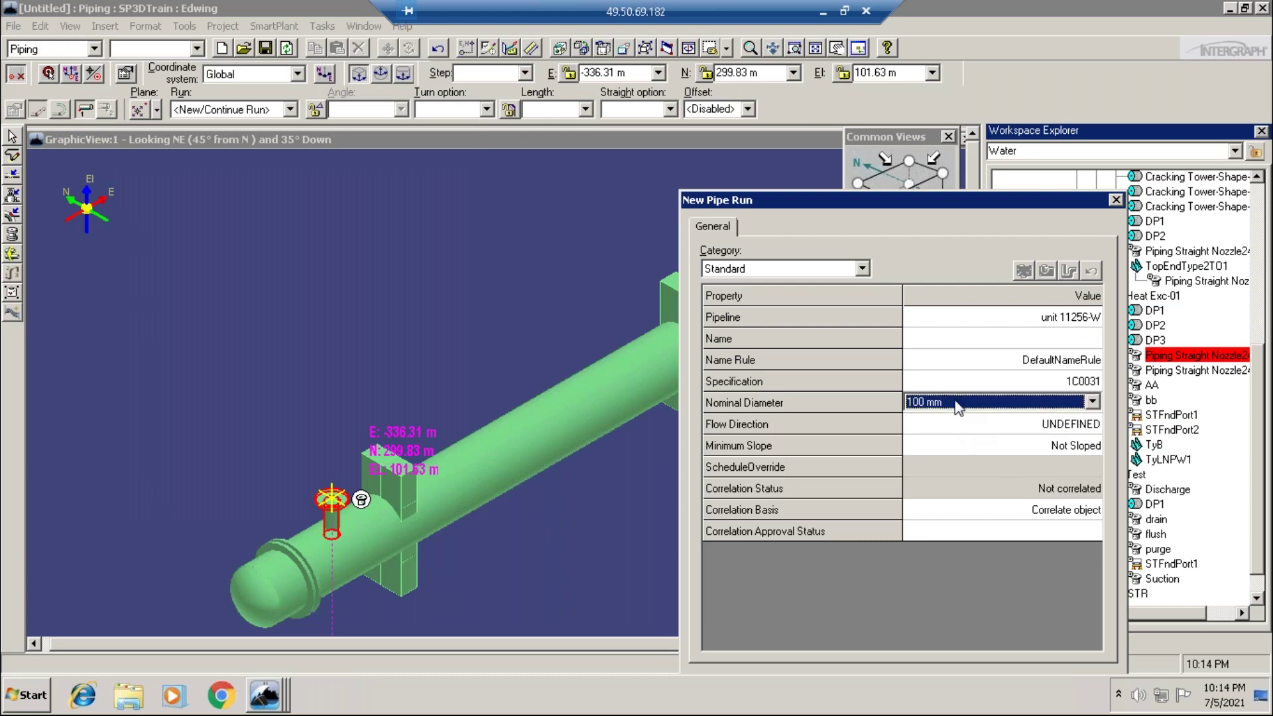
left_click(1081, 382)
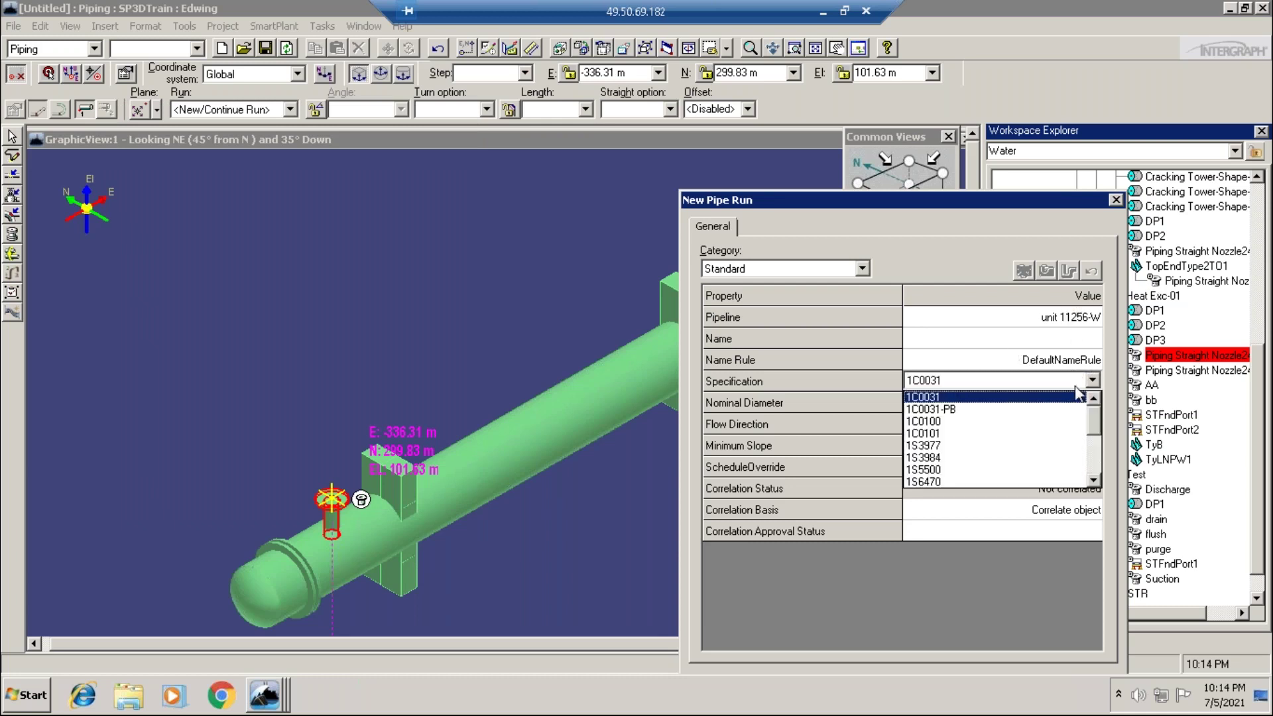
left_click(949, 450)
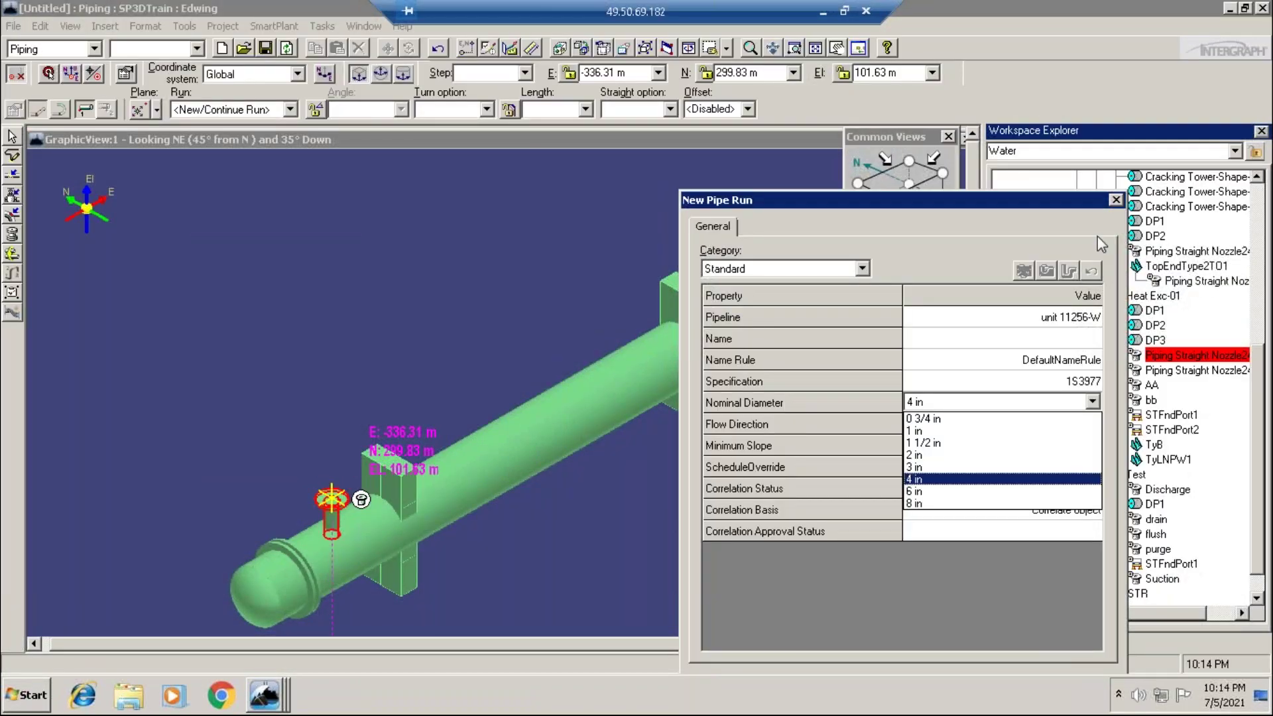
Set the new pipe run's nominal diameter to 6 in and create the run without temperature and pressure data
left_click(915, 491)
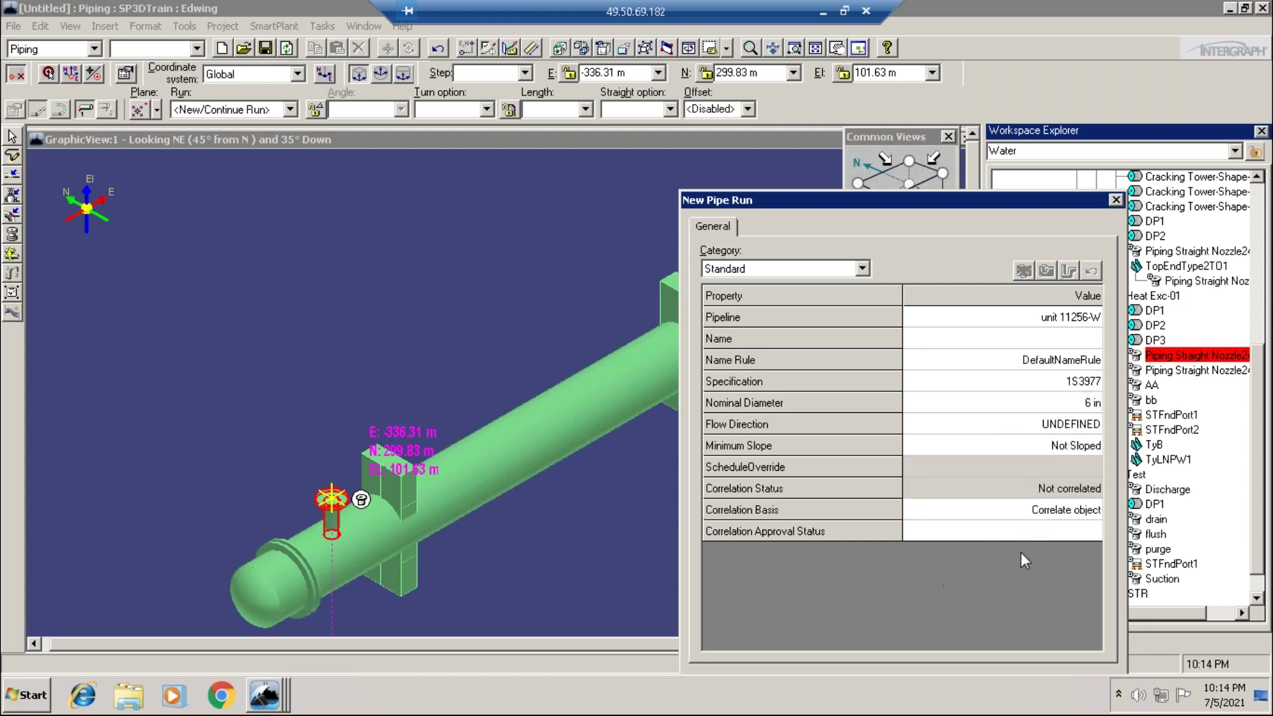
left_click_drag(990, 210, 898, 98)
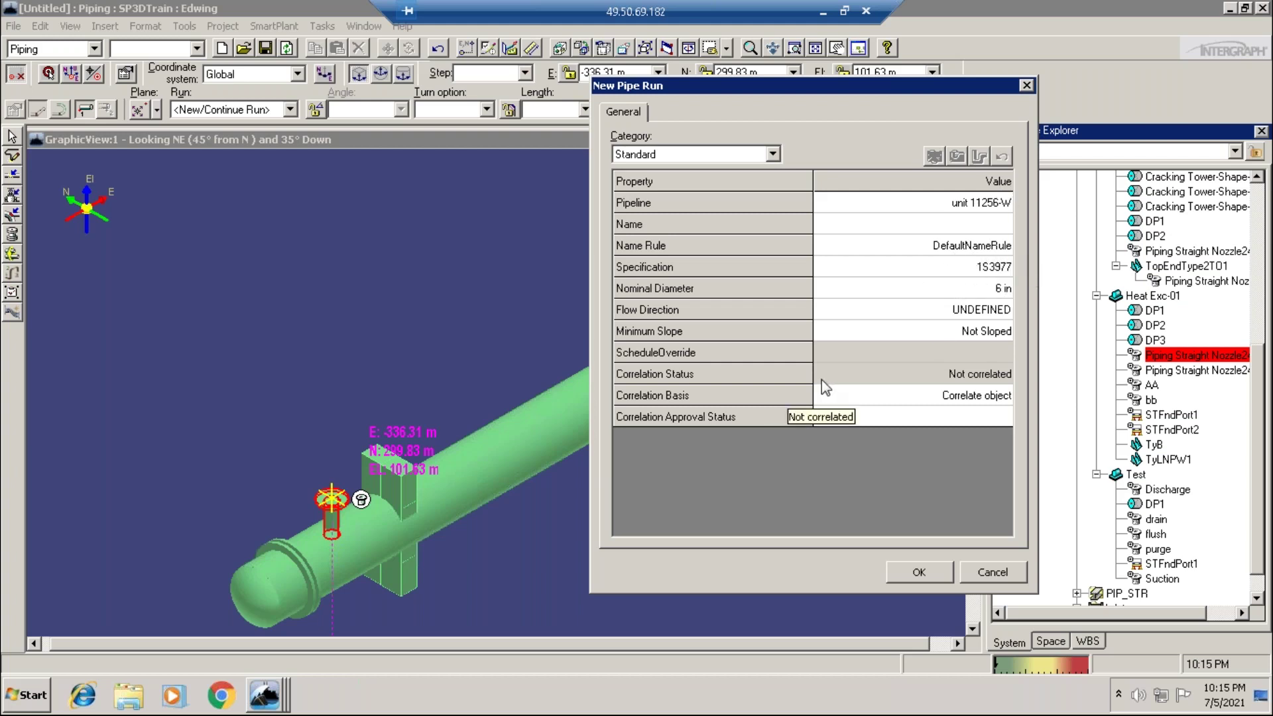
left_click(926, 569)
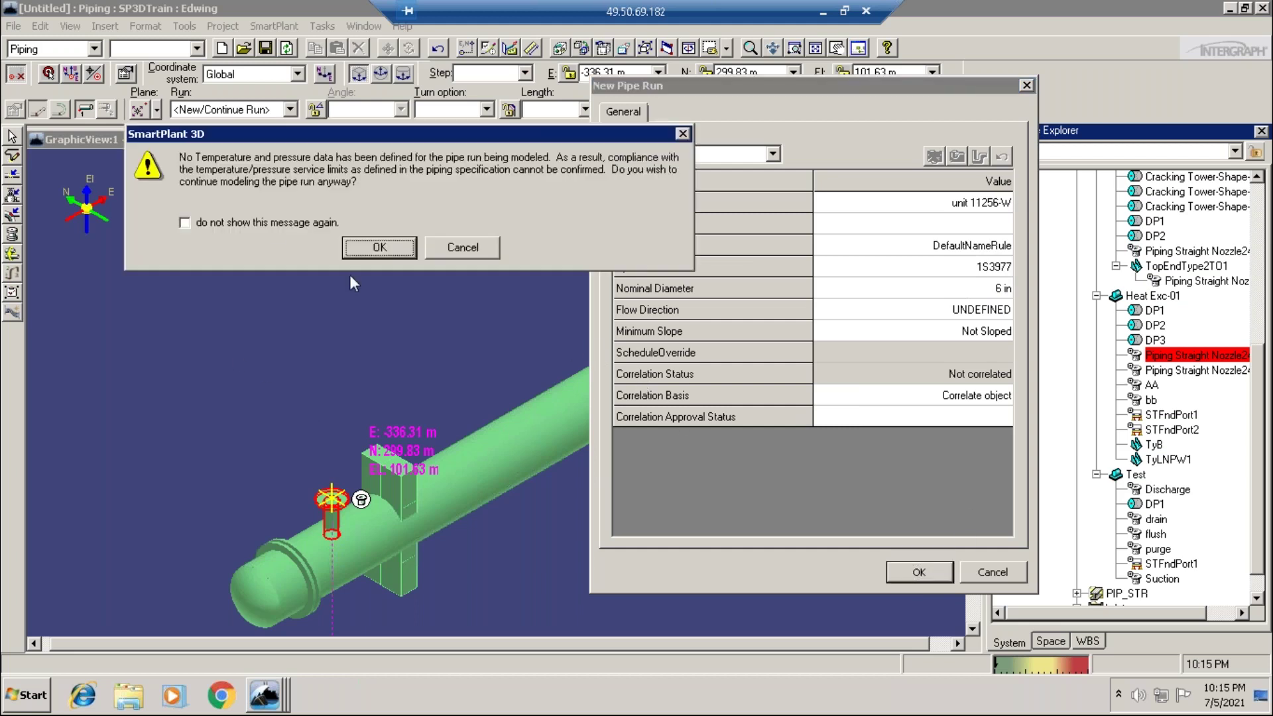
left_click(295, 226)
left_click(379, 248)
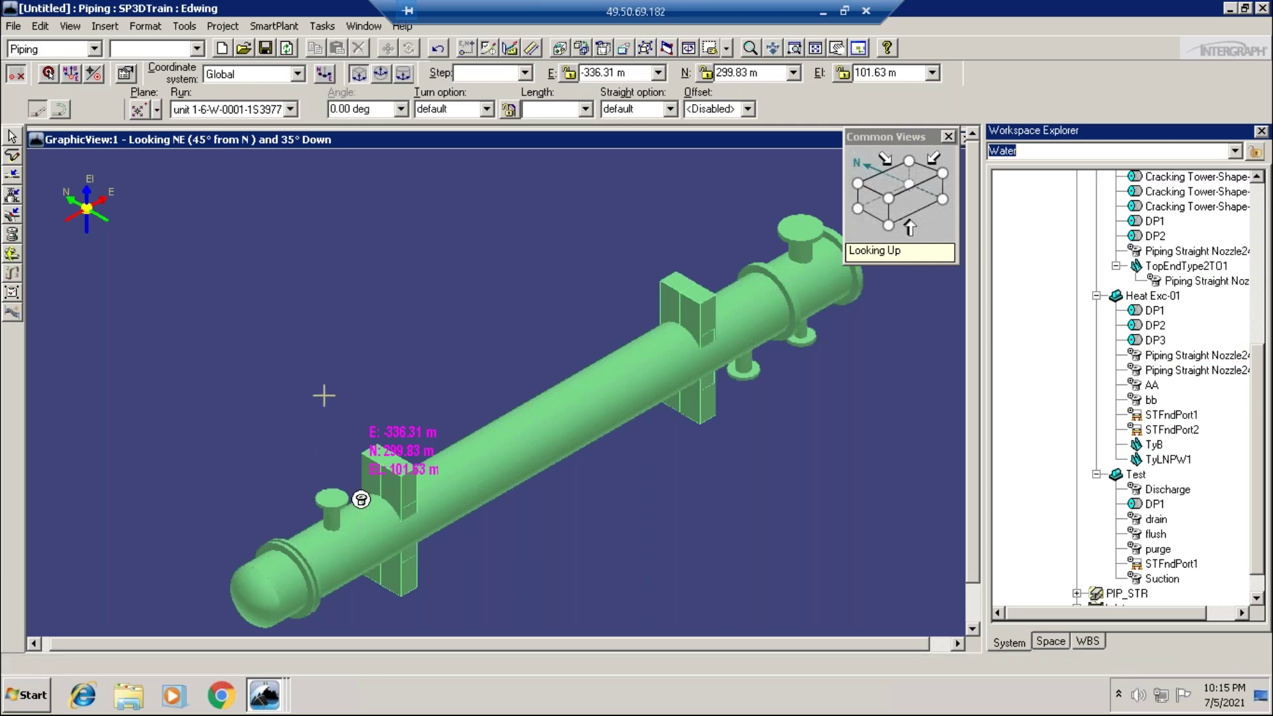
Route a vertical pipe up from the heat exchanger's upper nozzle near the domed end to an elevation of about 102.59 m
left_click(333, 499)
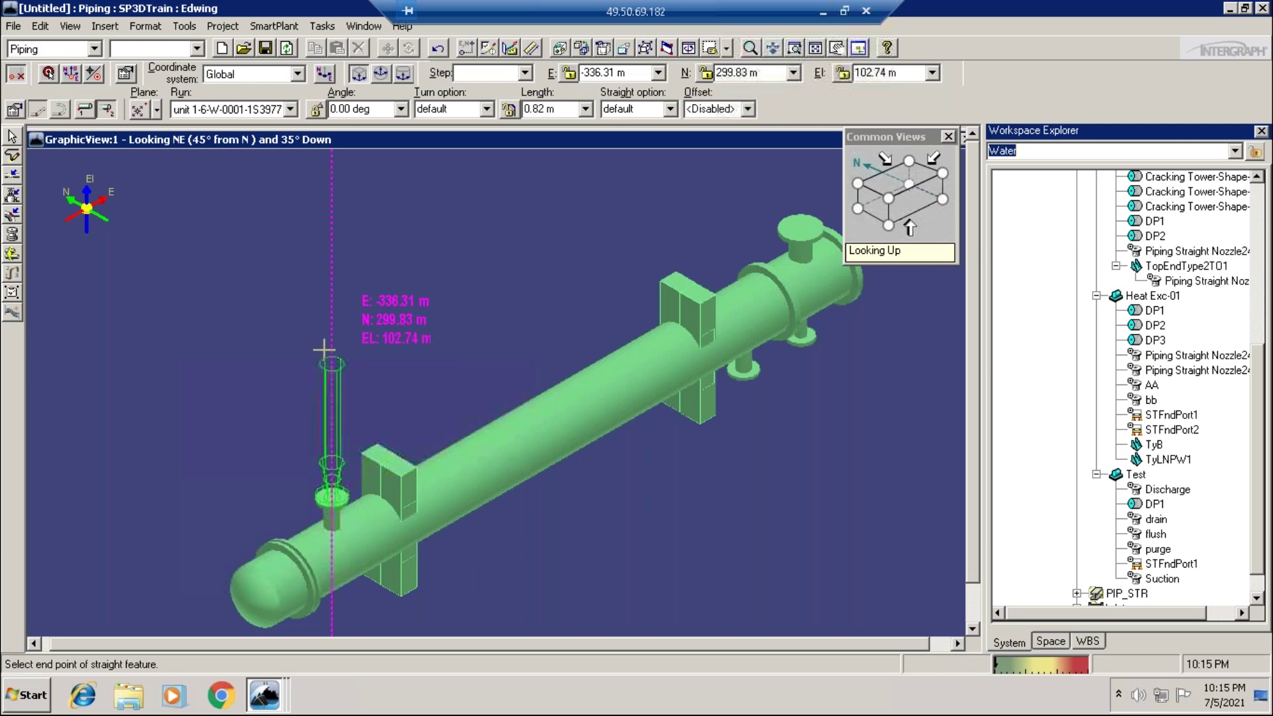
left_click(332, 382)
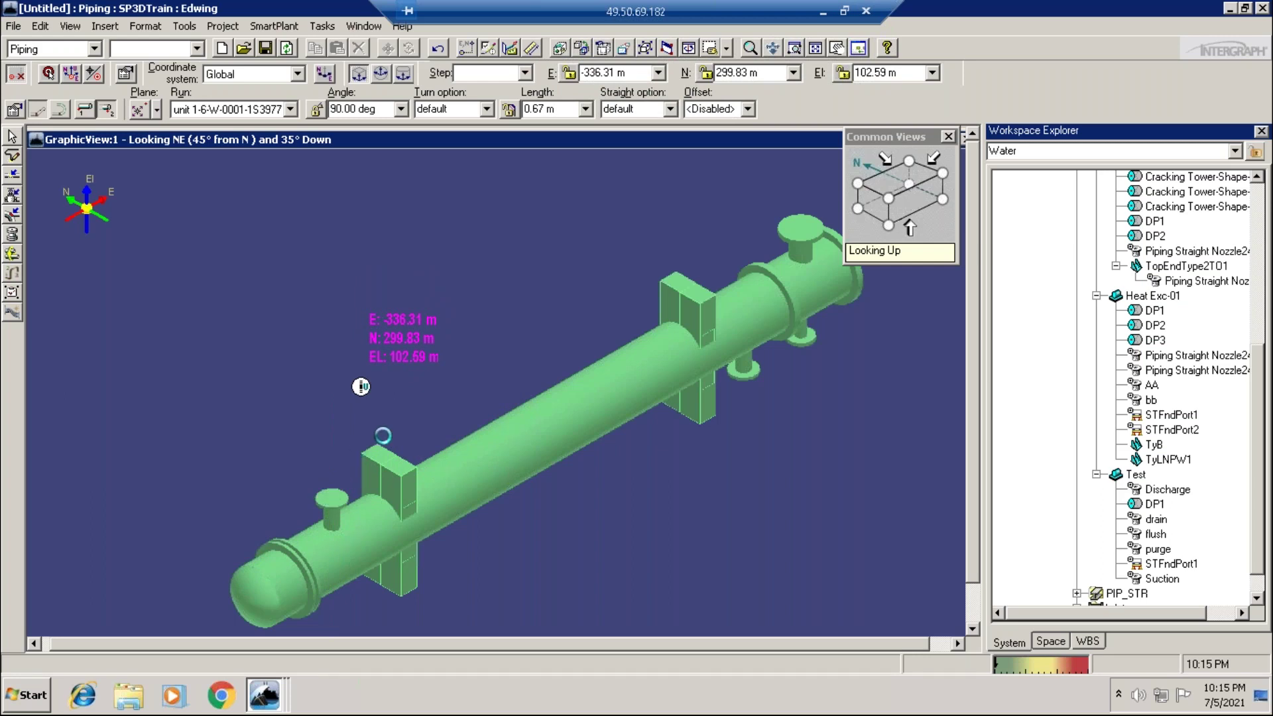
key("ctrl+1")
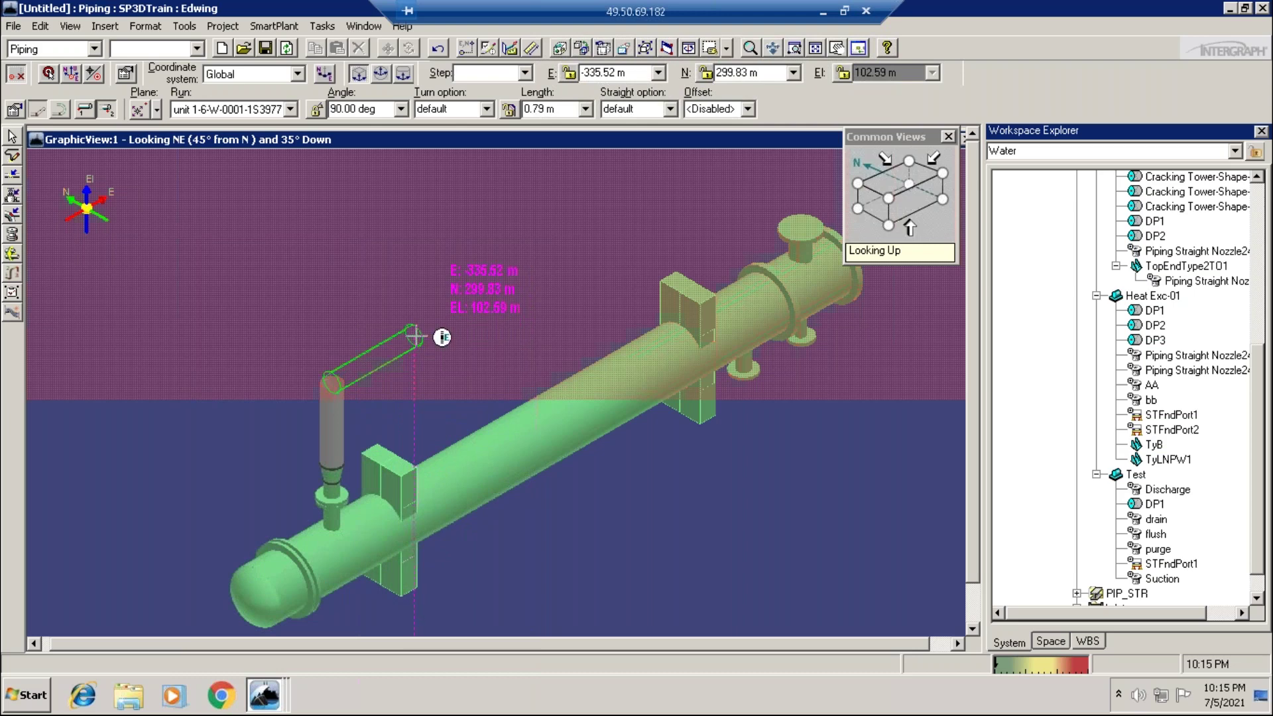
key("Escape")
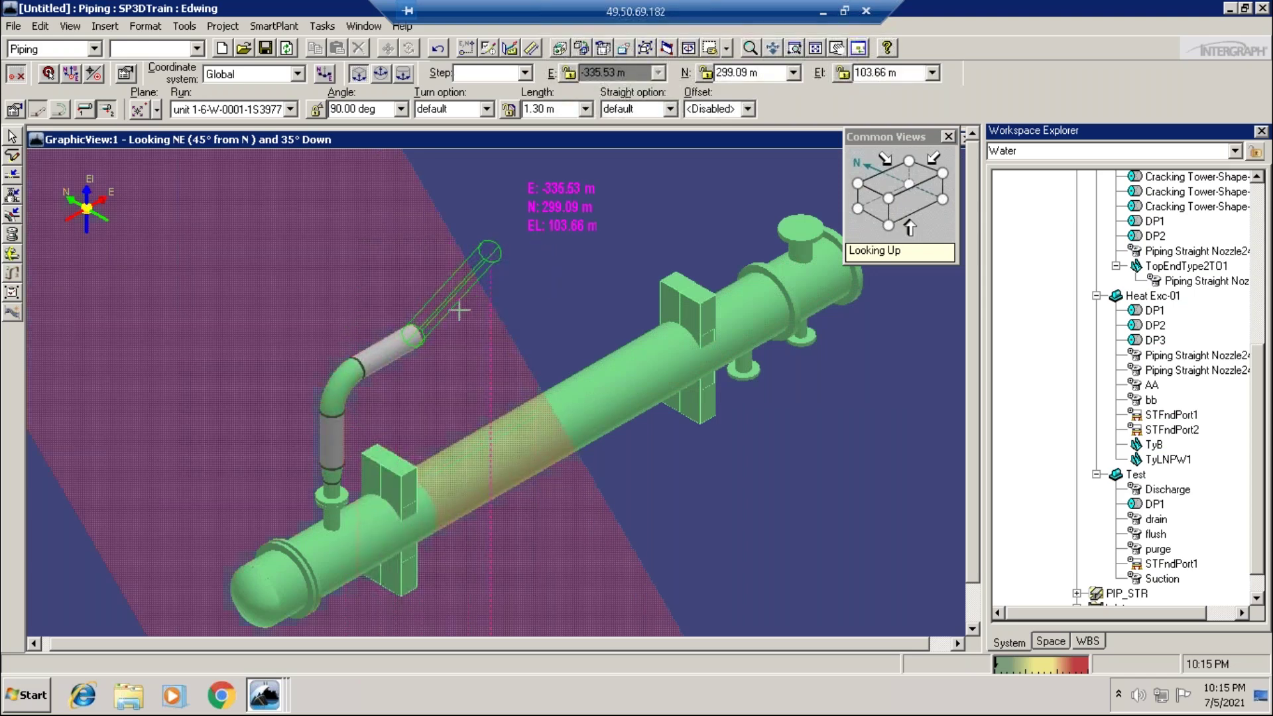
left_click(321, 431)
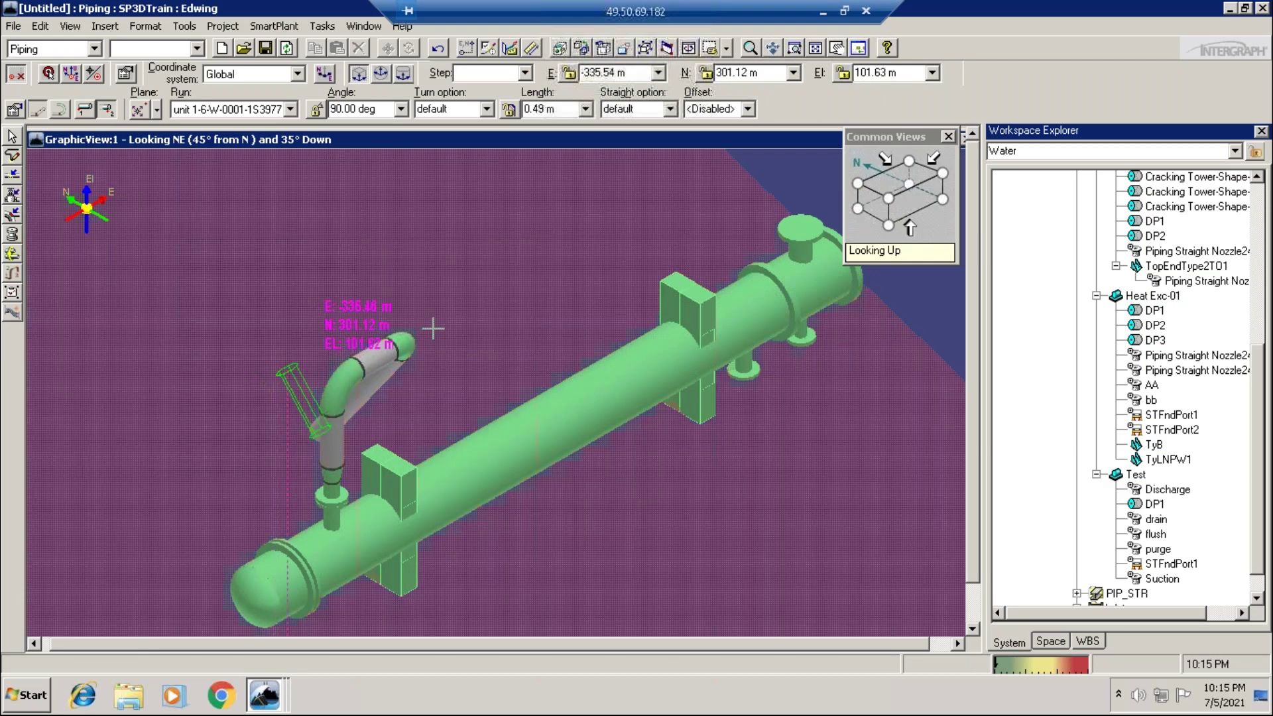
key("Escape")
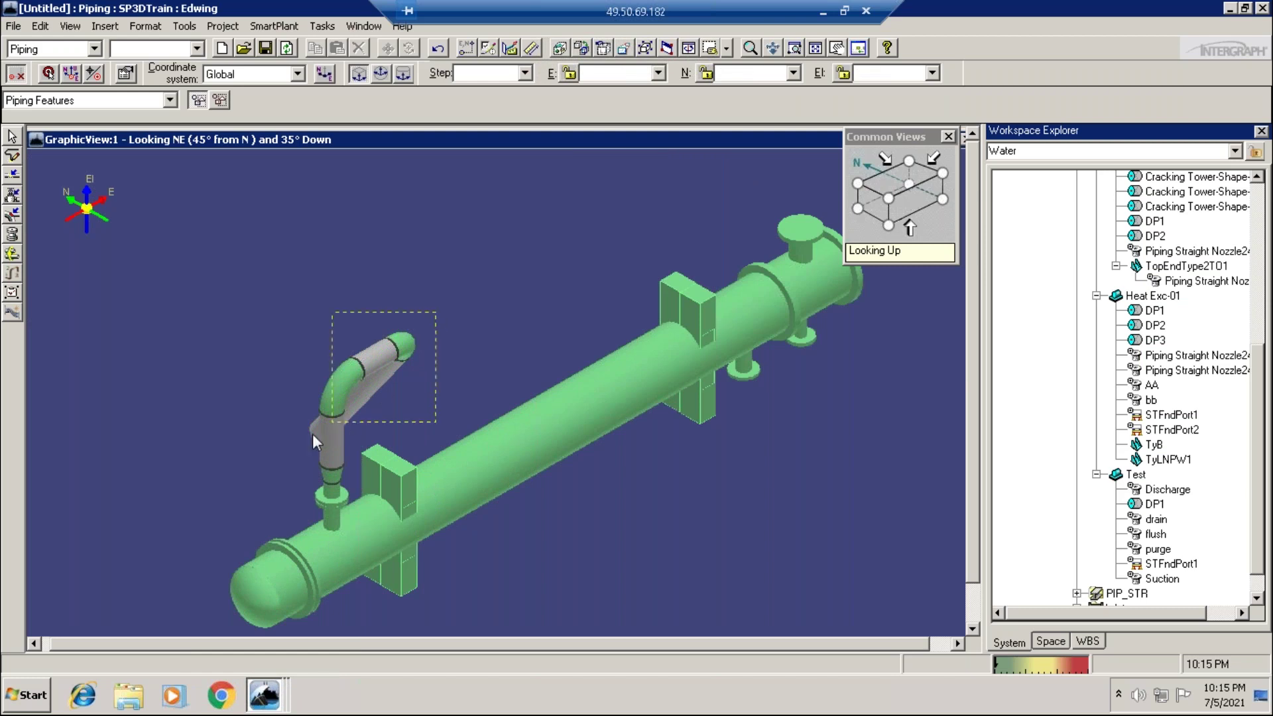
left_click(438, 49)
left_click(437, 48)
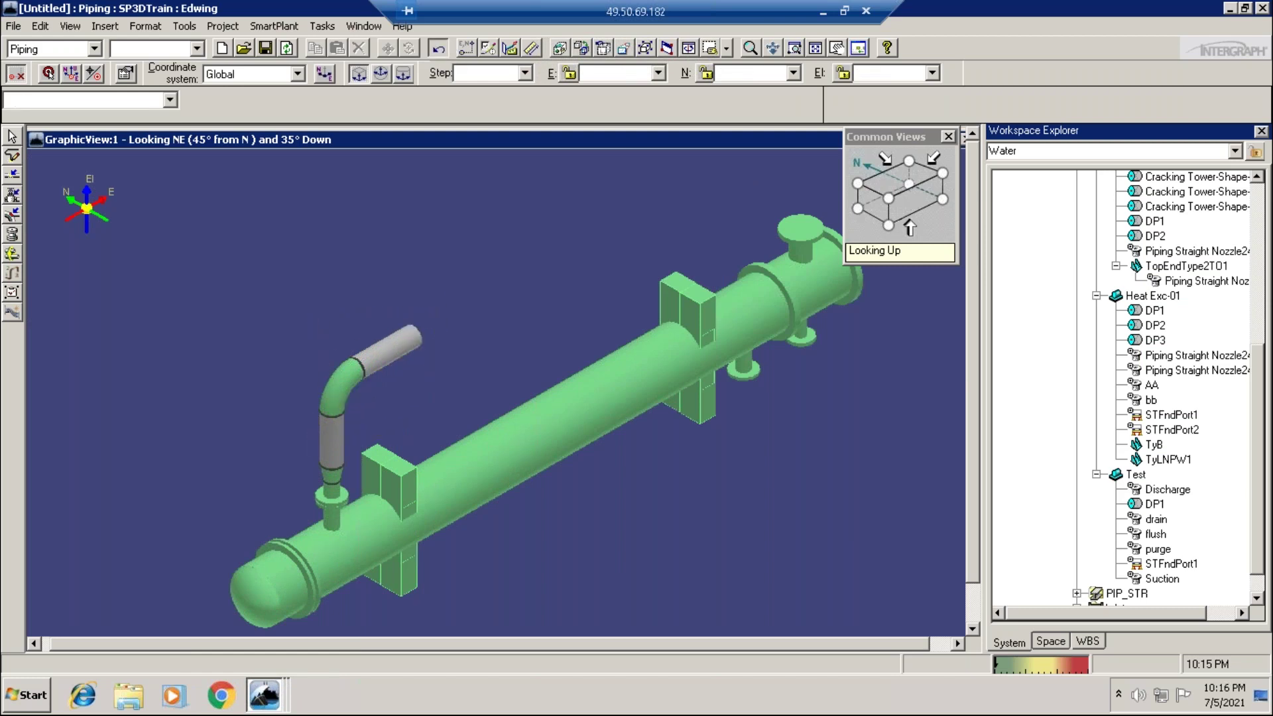
Select the upper end of the vertical pipe and set the routing plane to Plan Plane
left_click(332, 384)
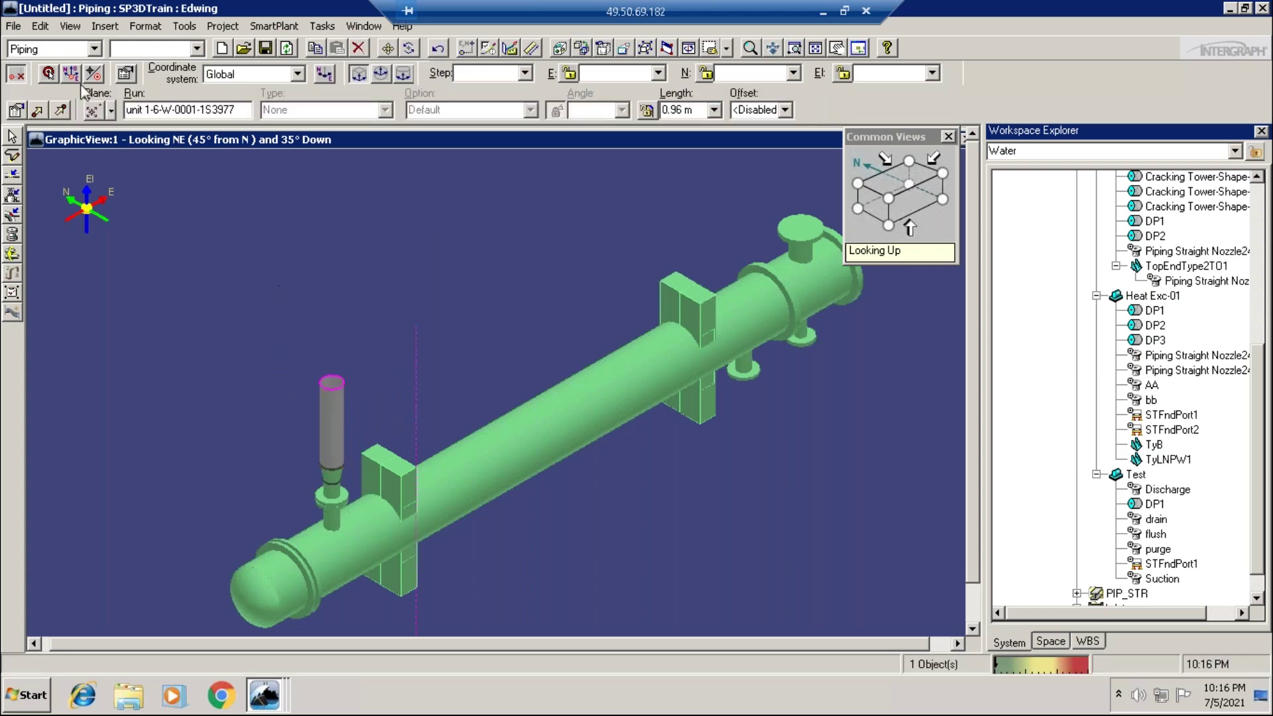
left_click(112, 110)
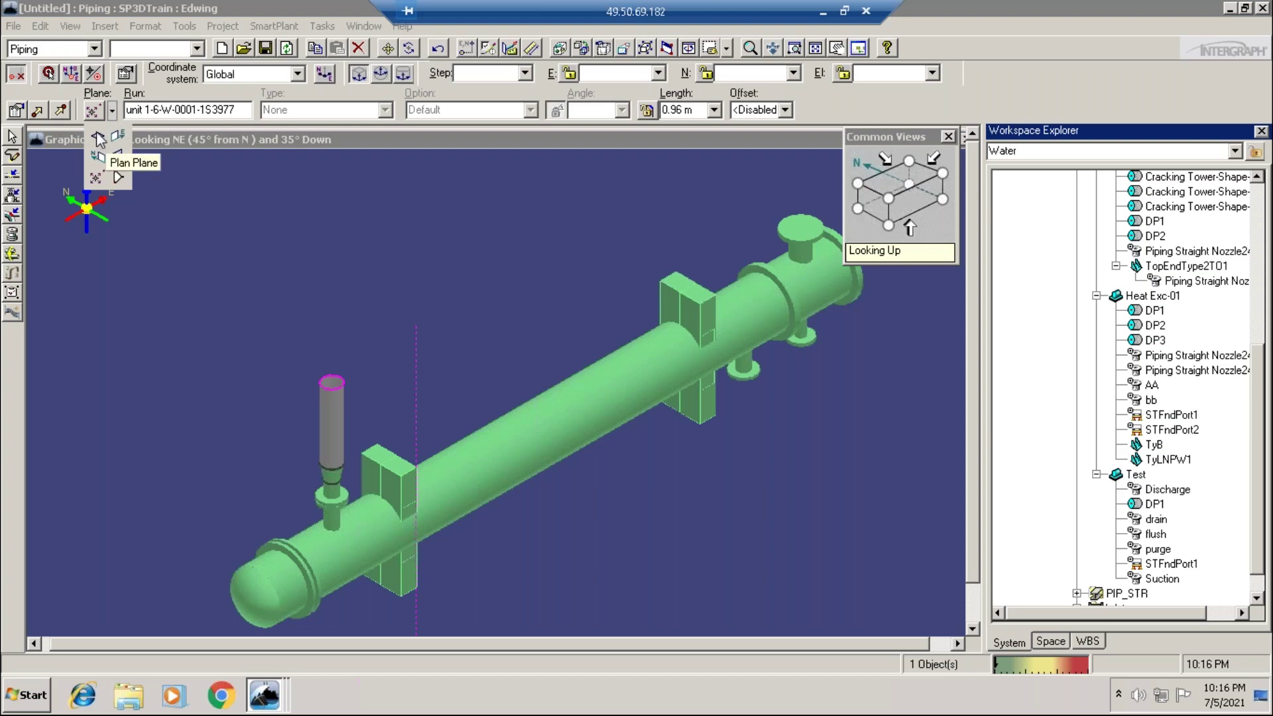
left_click(101, 136)
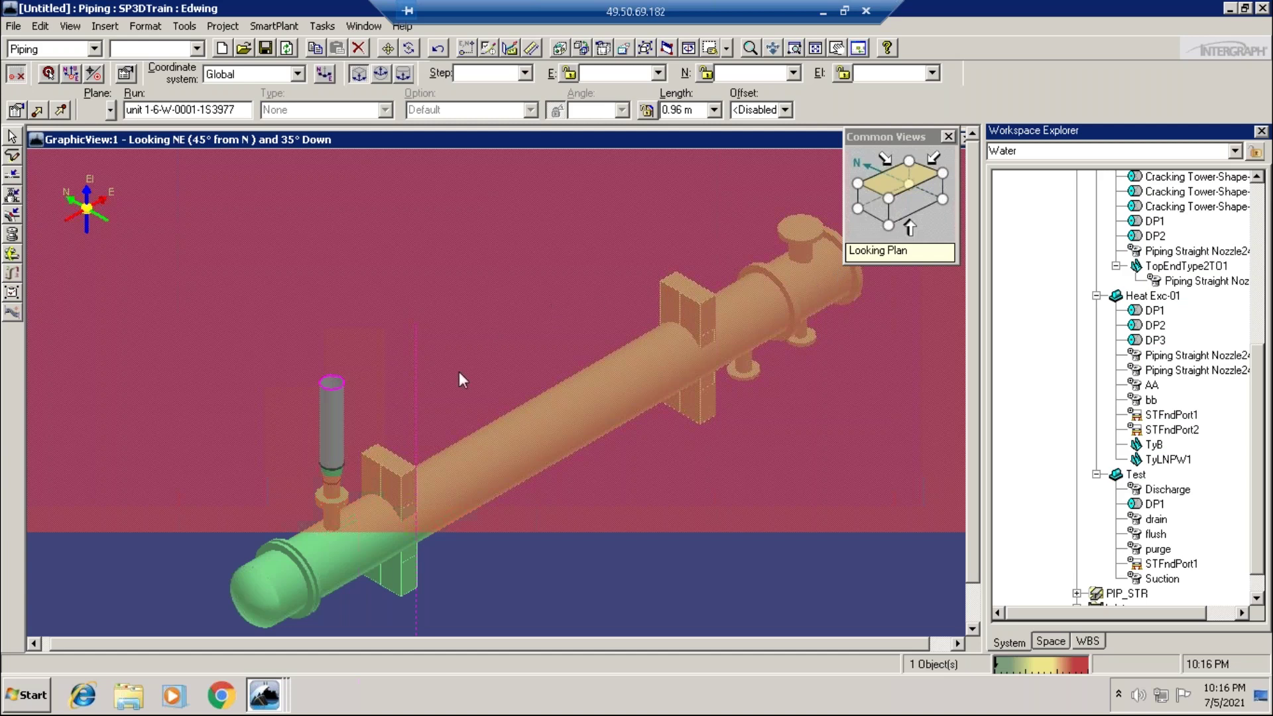
left_click(866, 189)
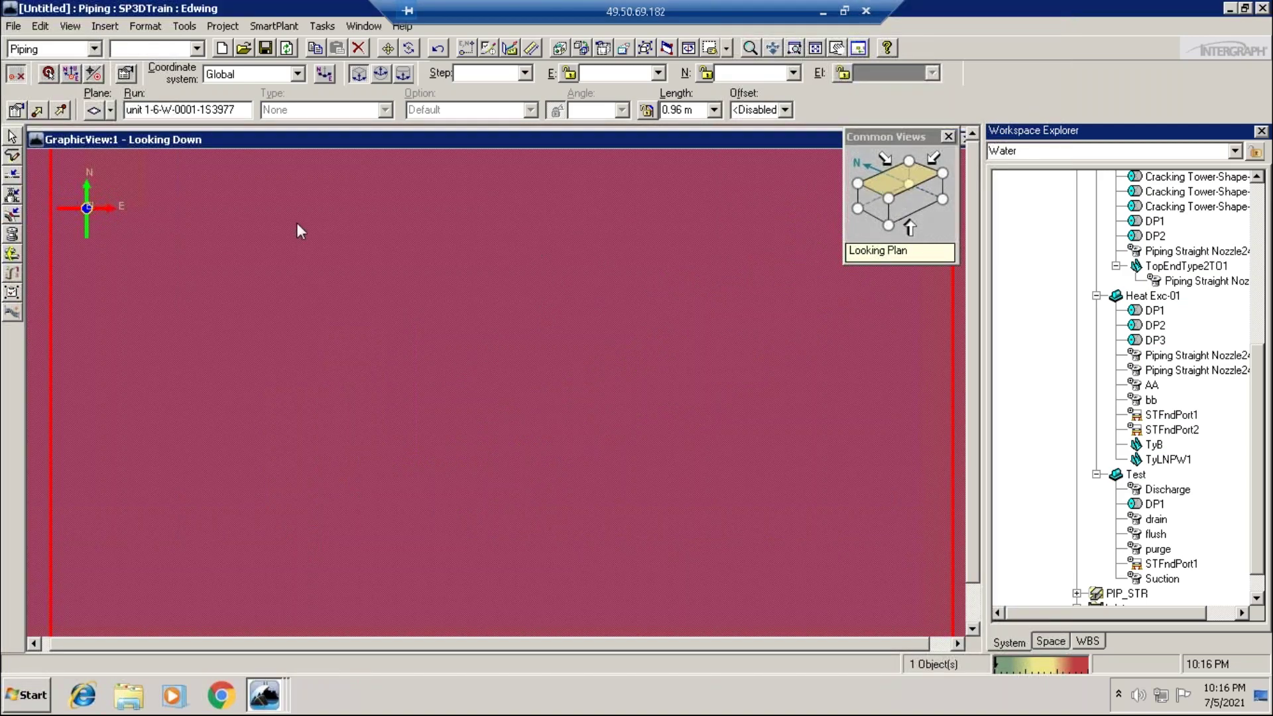
left_click(750, 48)
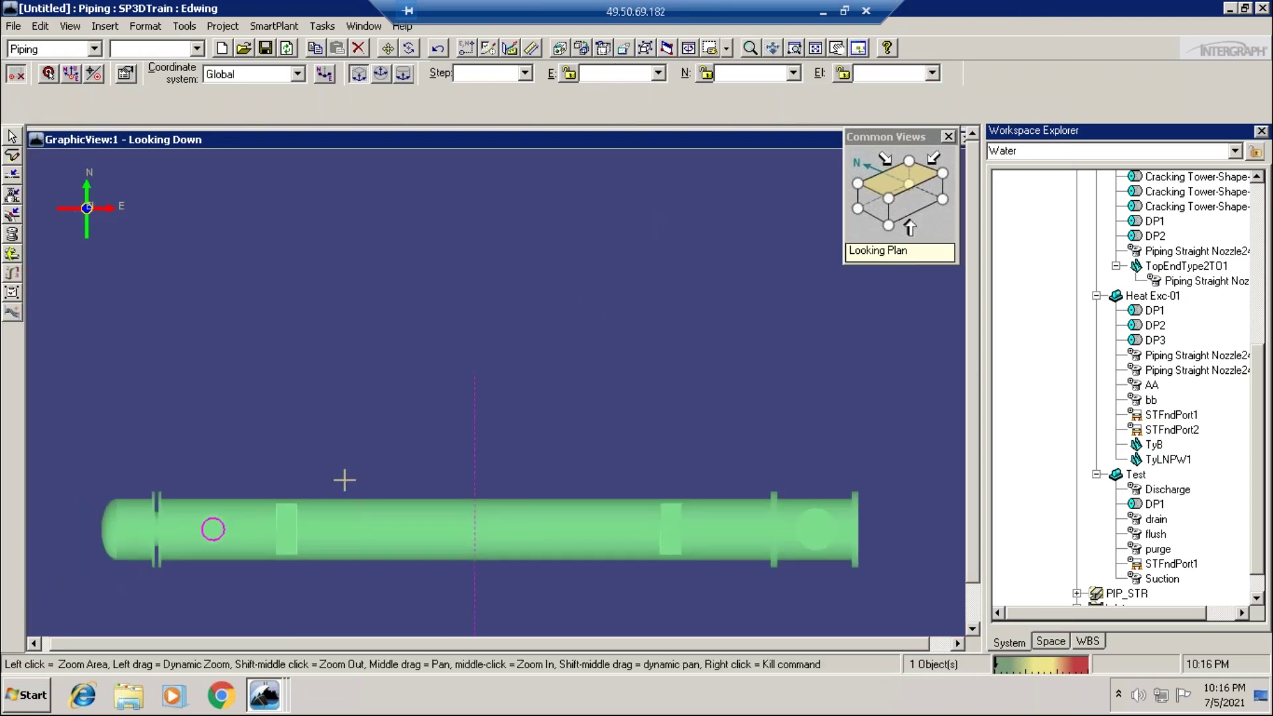
scroll(307, 509, "up", 1)
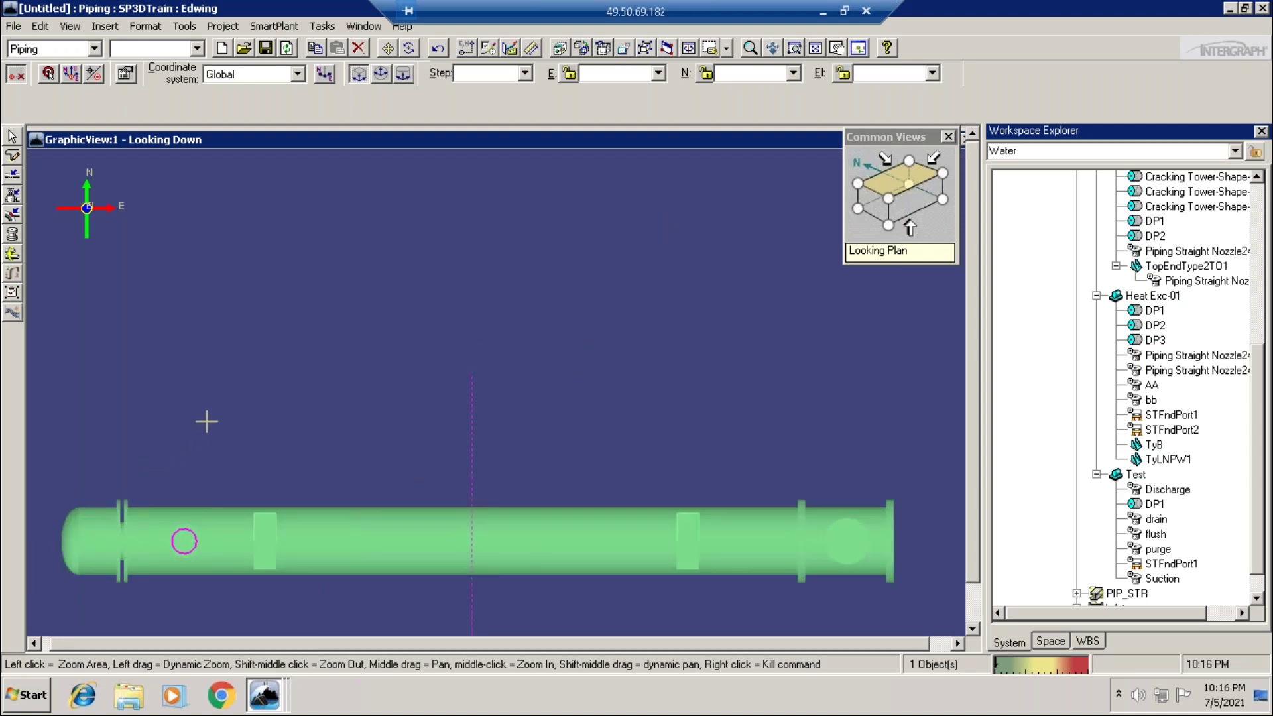
key("Escape")
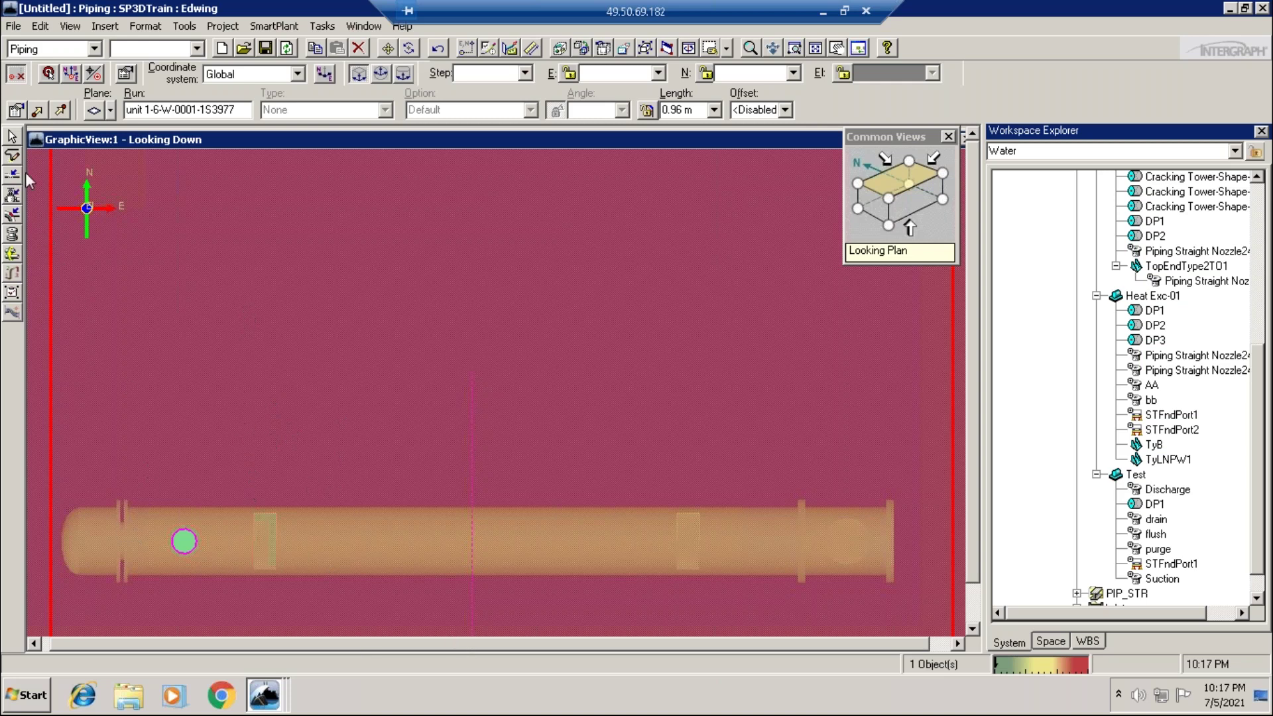
Continue the pipe run from the vertical pipe's open end with a horizontal segment about 1.01 m long toward north
left_click(13, 157)
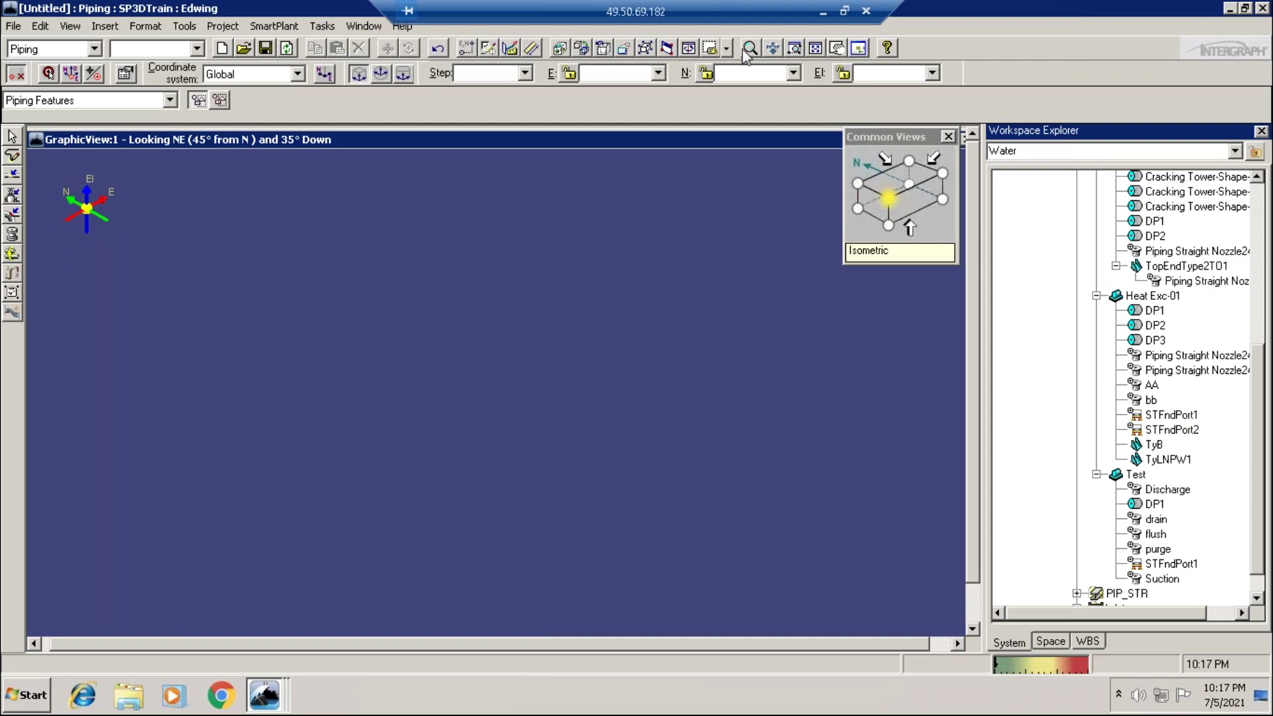
left_click(795, 50)
left_click(795, 49)
left_click(384, 400)
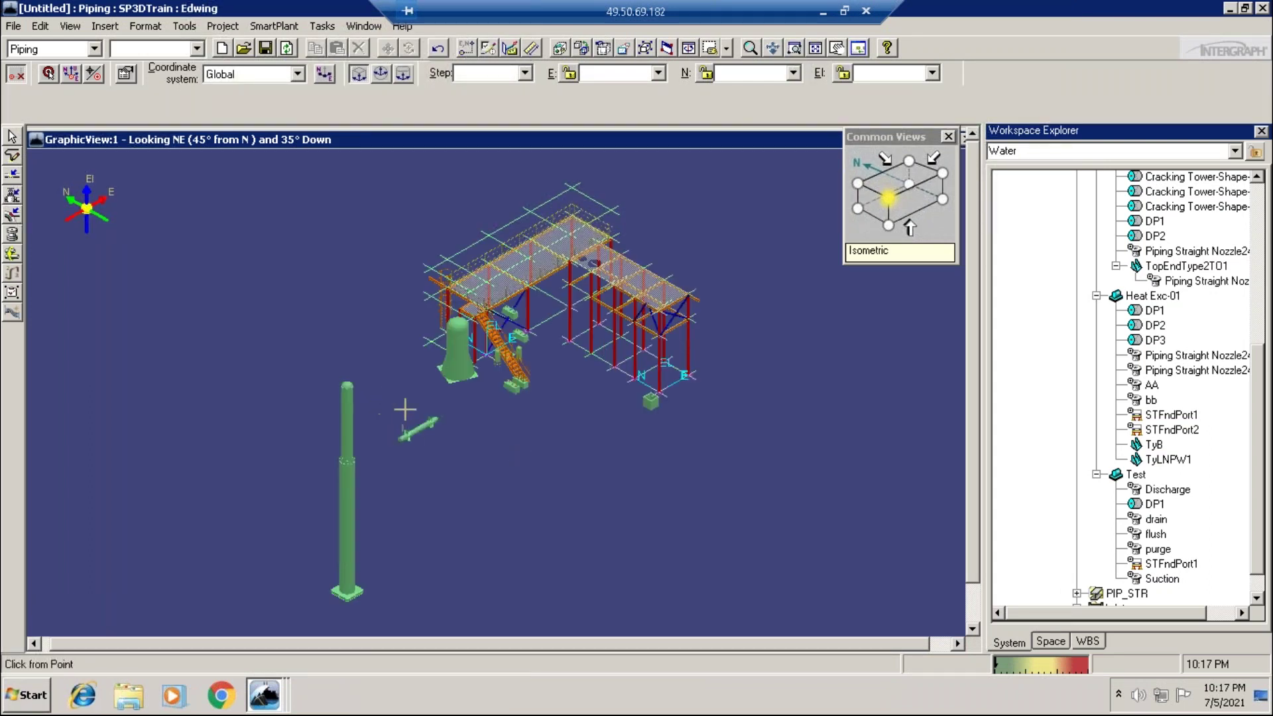
left_click(479, 470)
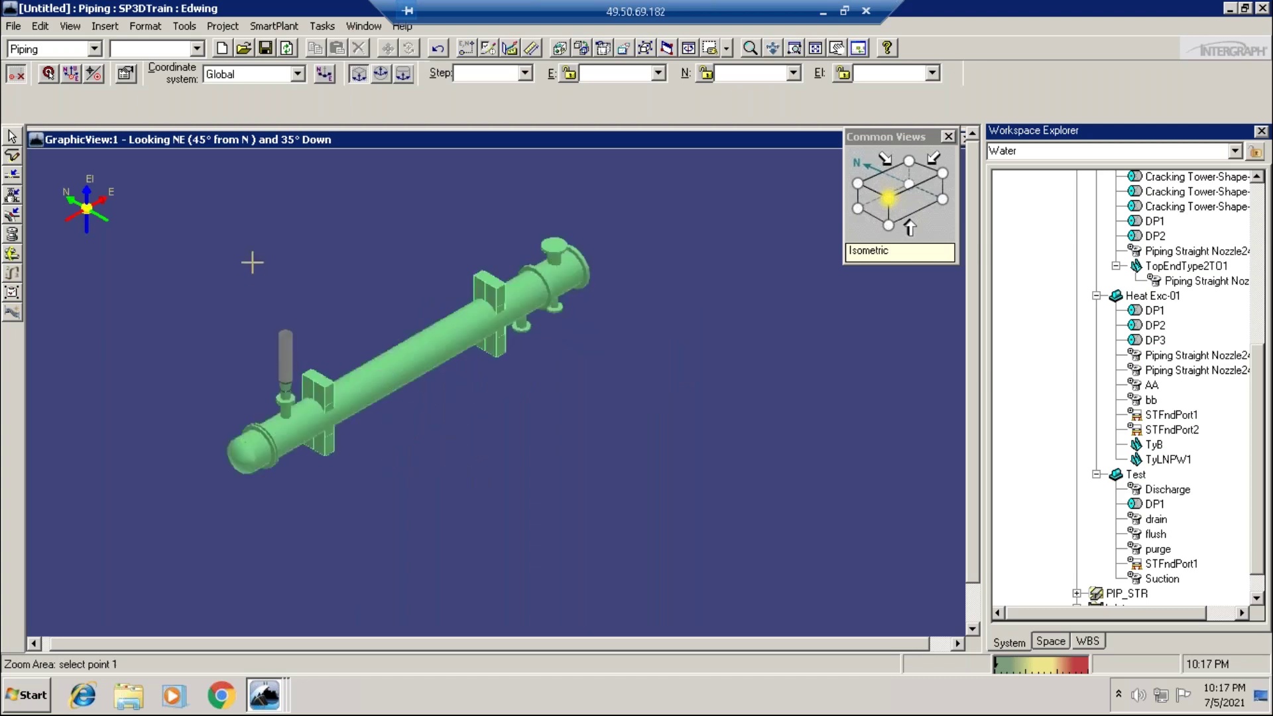
left_click(13, 138)
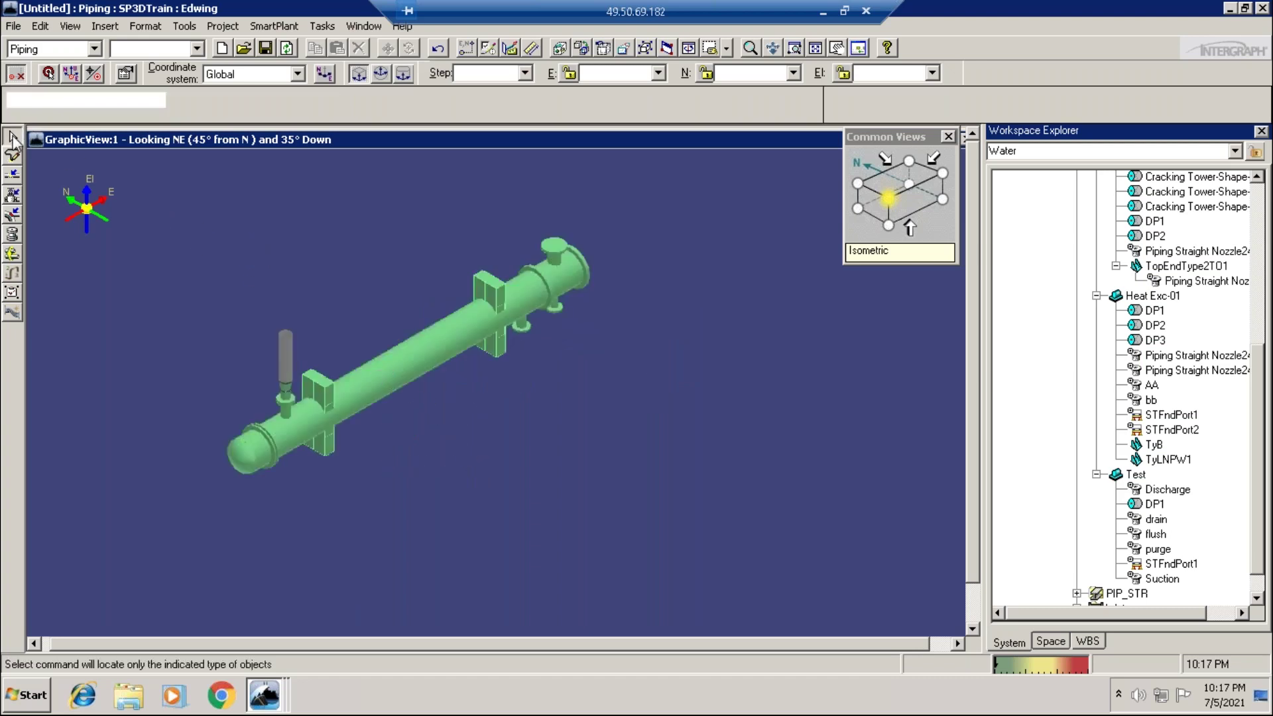
left_click(12, 155)
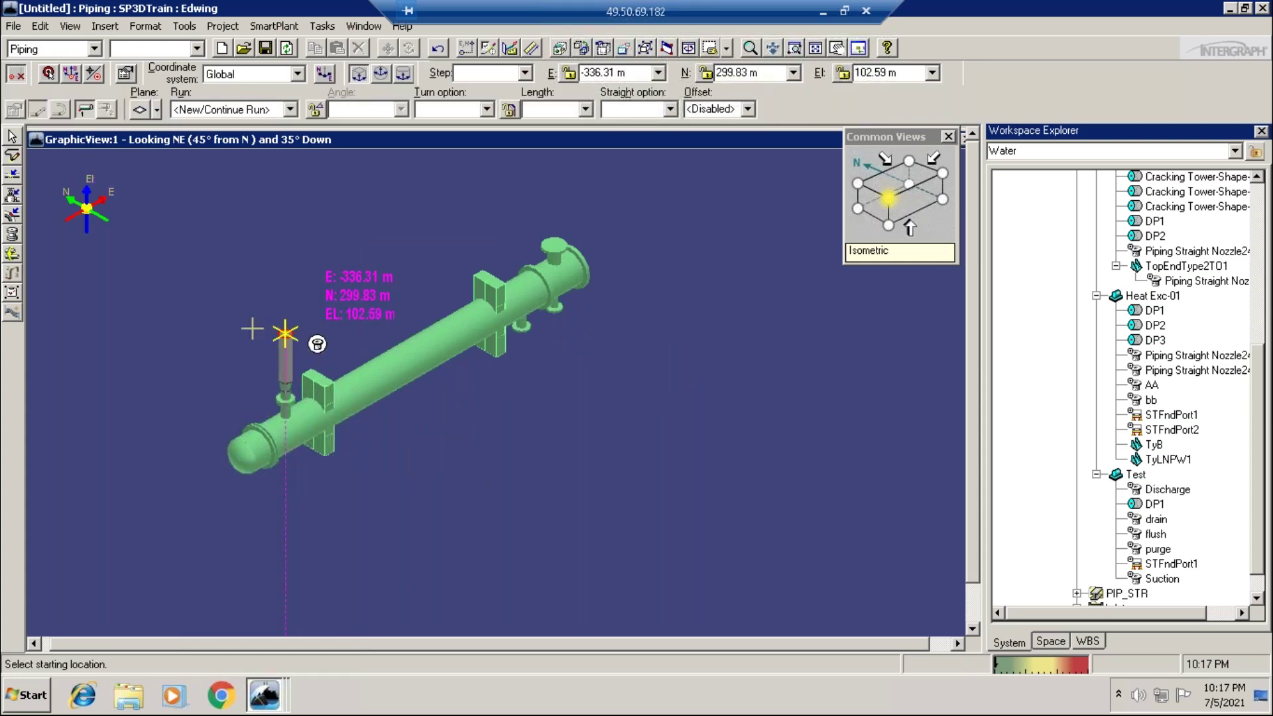
left_click(285, 331)
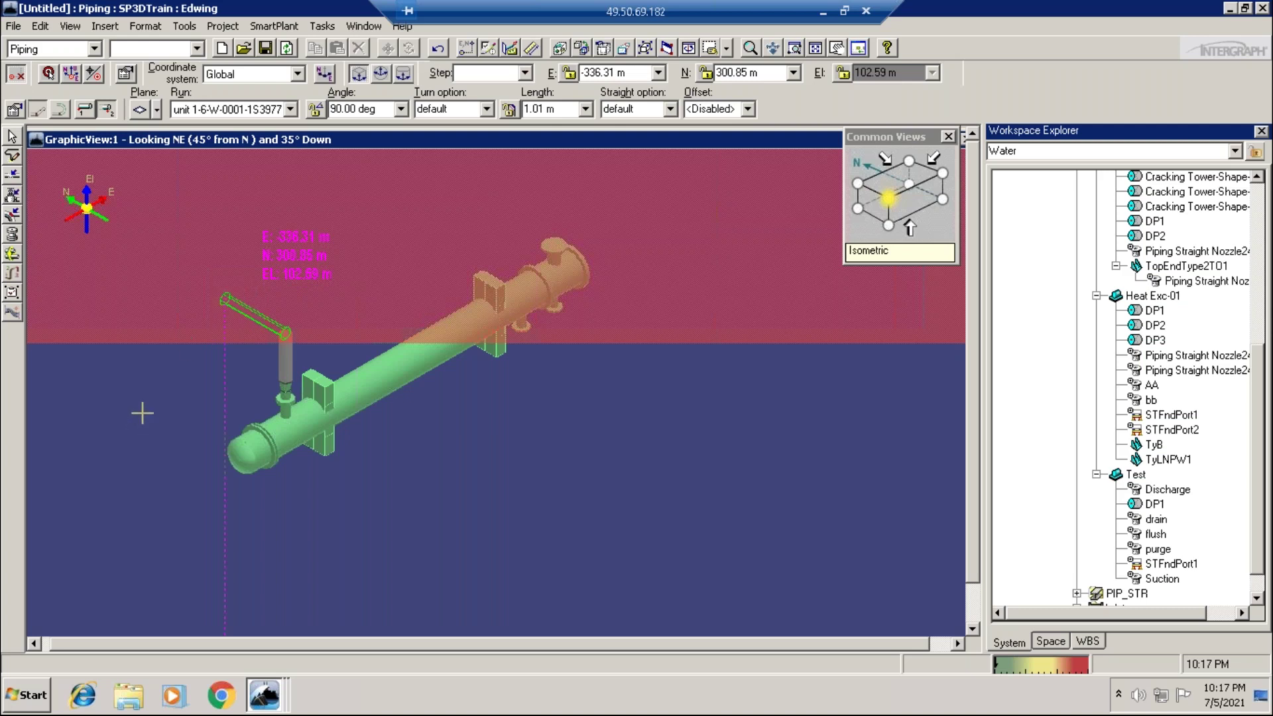
left_click(247, 289)
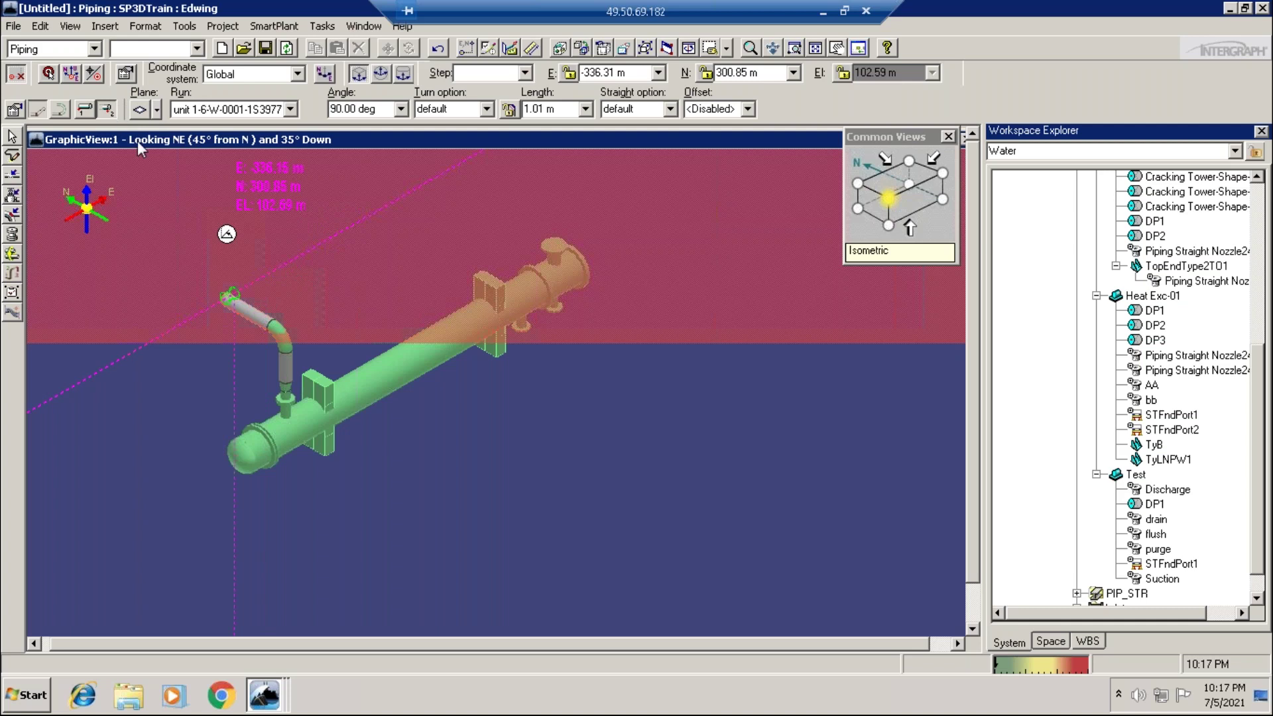
Route the next horizontal segment about 5.79 m east, parallel to the heat exchanger
left_click(884, 186)
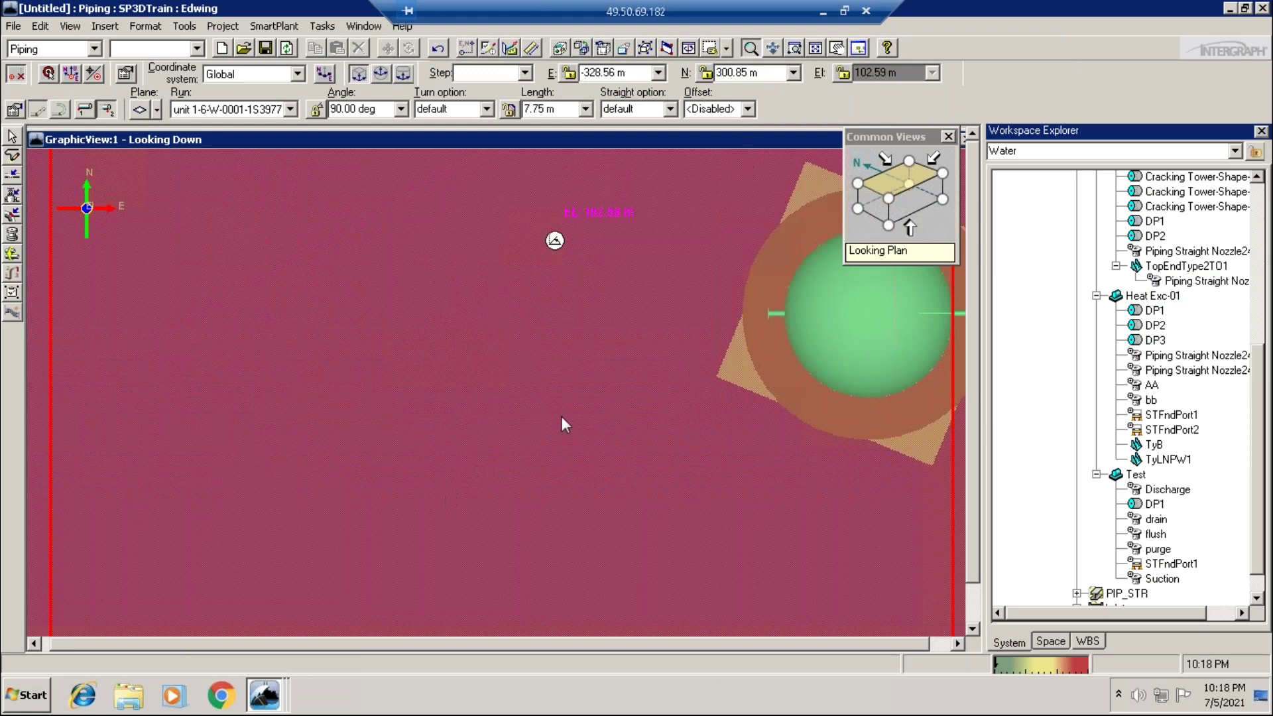
middle_click_drag(561, 415, 682, 486)
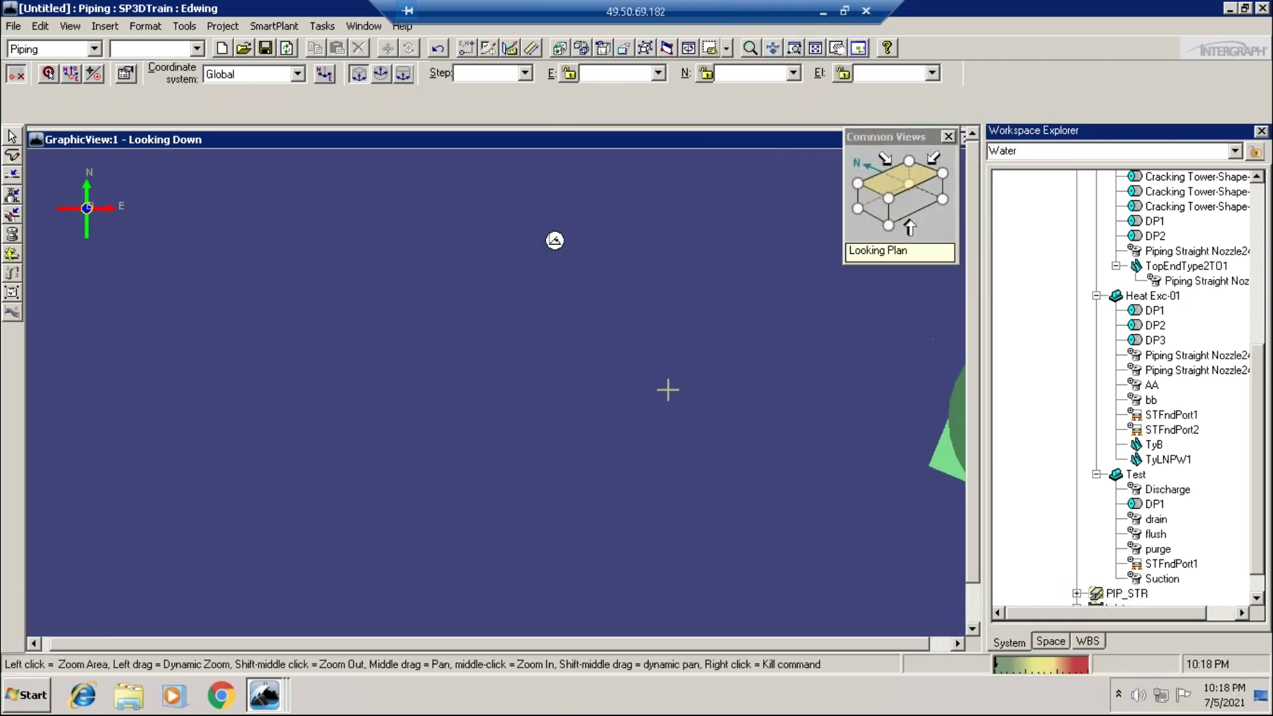
middle_click_drag(392, 347, 495, 469)
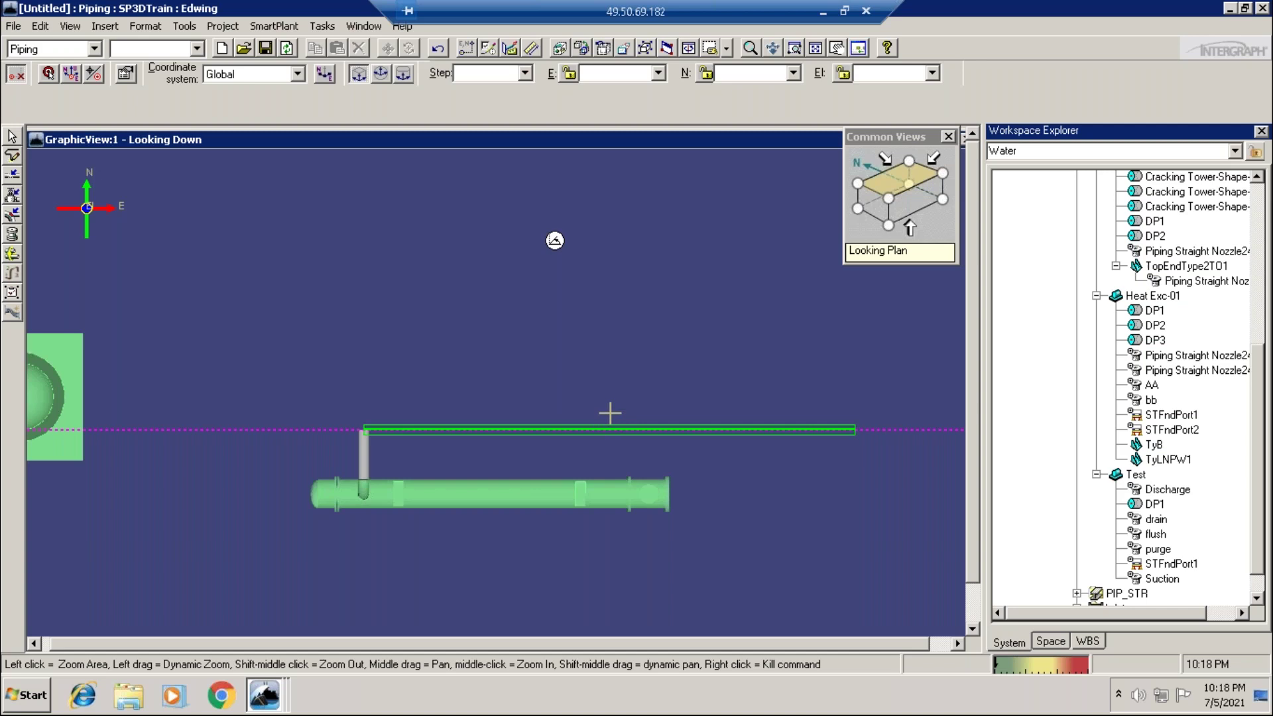
right_click(622, 434)
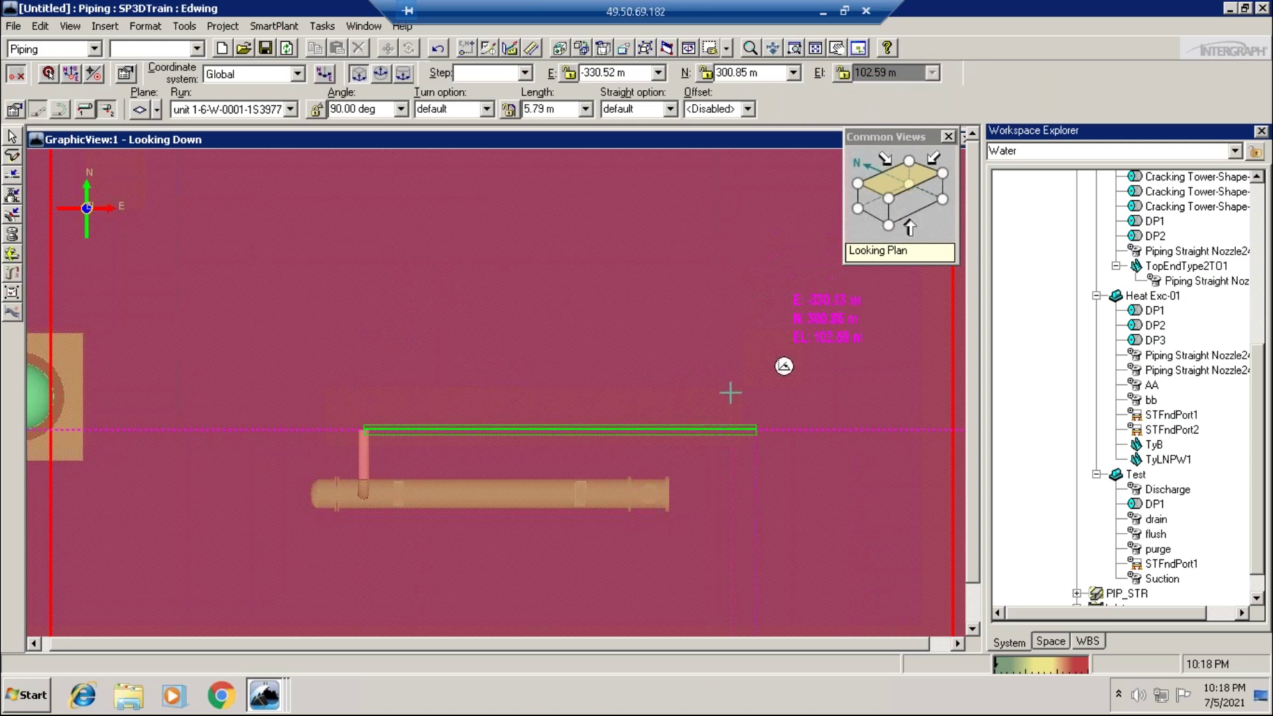
left_click(725, 311)
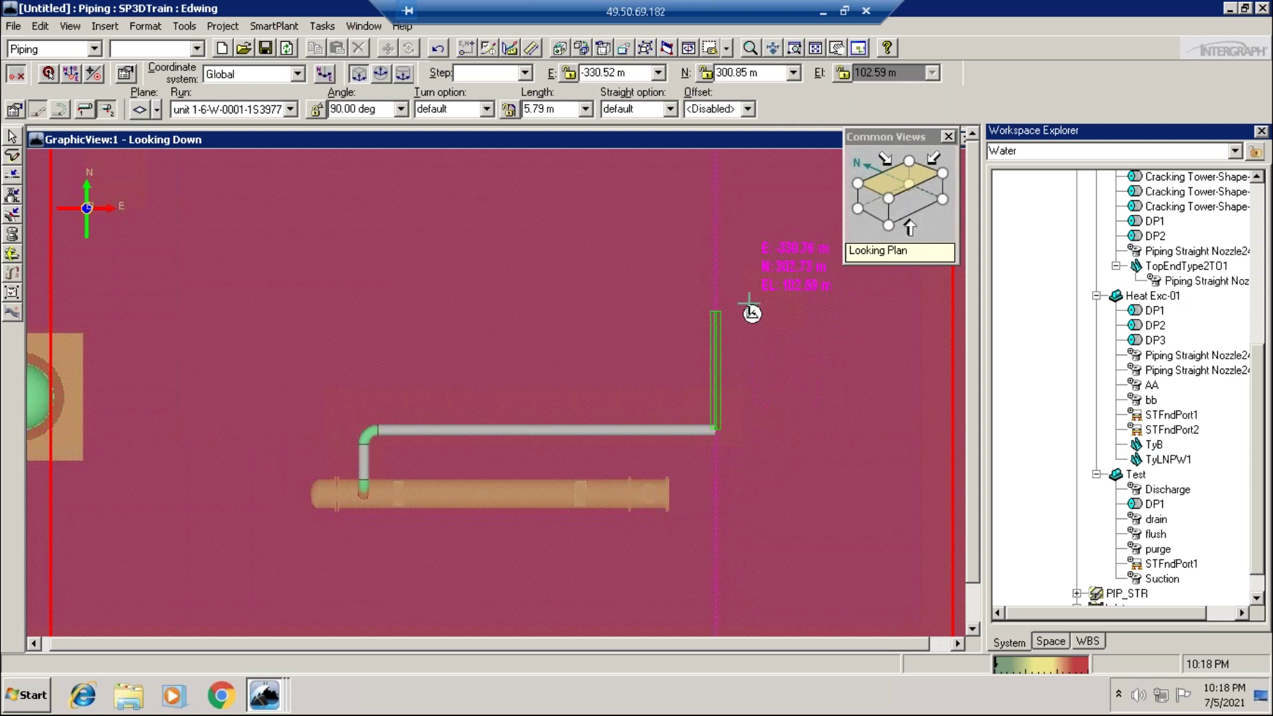
Set the turn angle to 45 degrees, route a segment about 2.57 m long toward northeast, and end the routing
left_click(361, 110)
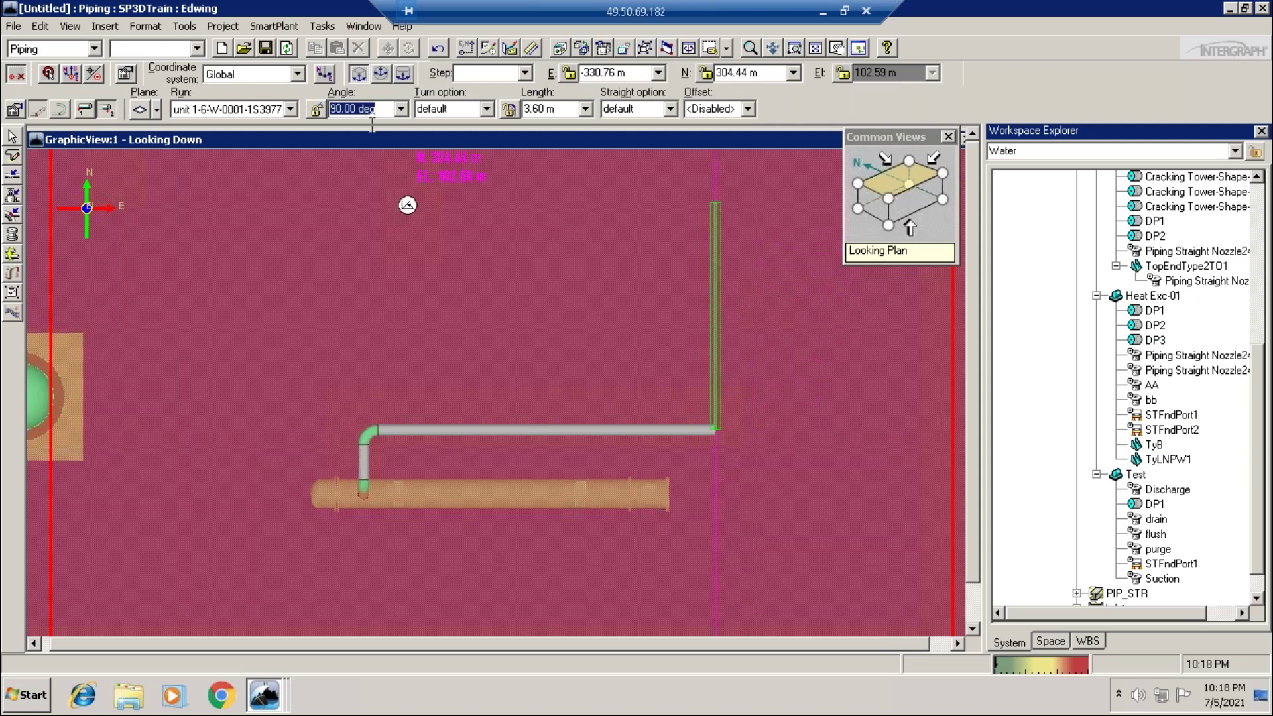
type("45")
key("Return")
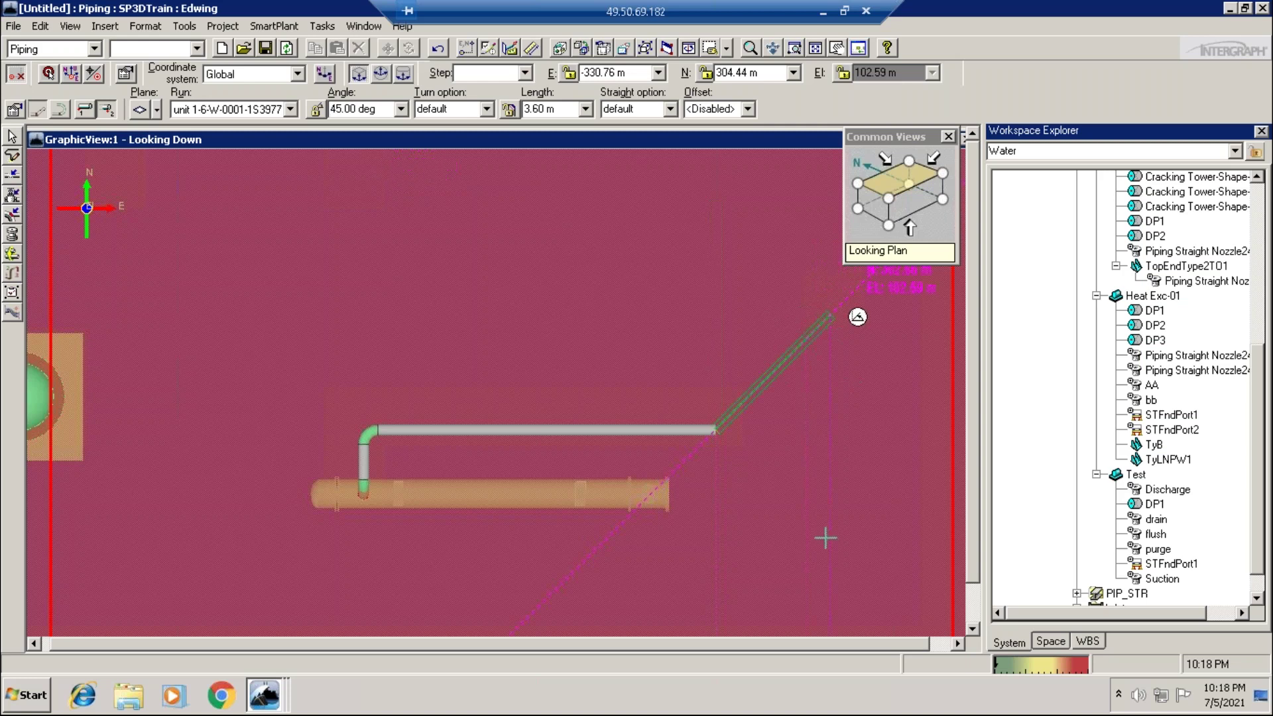
left_click(831, 317)
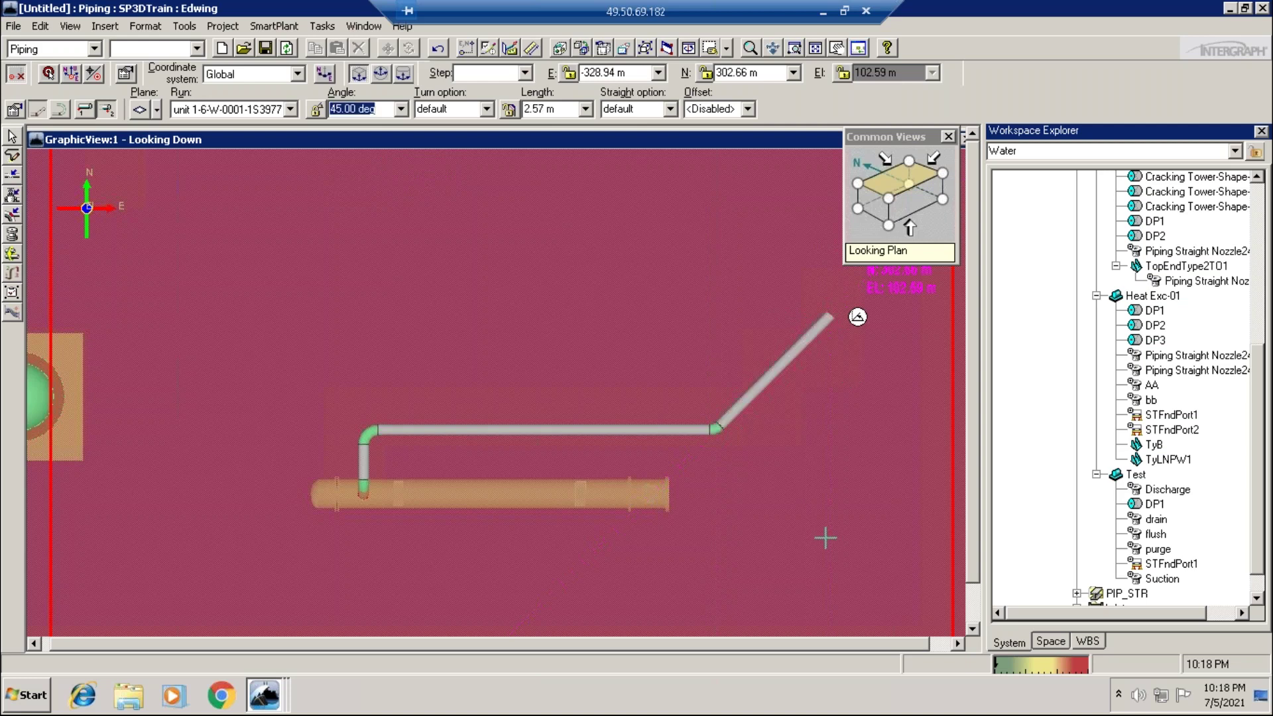
right_click(832, 463)
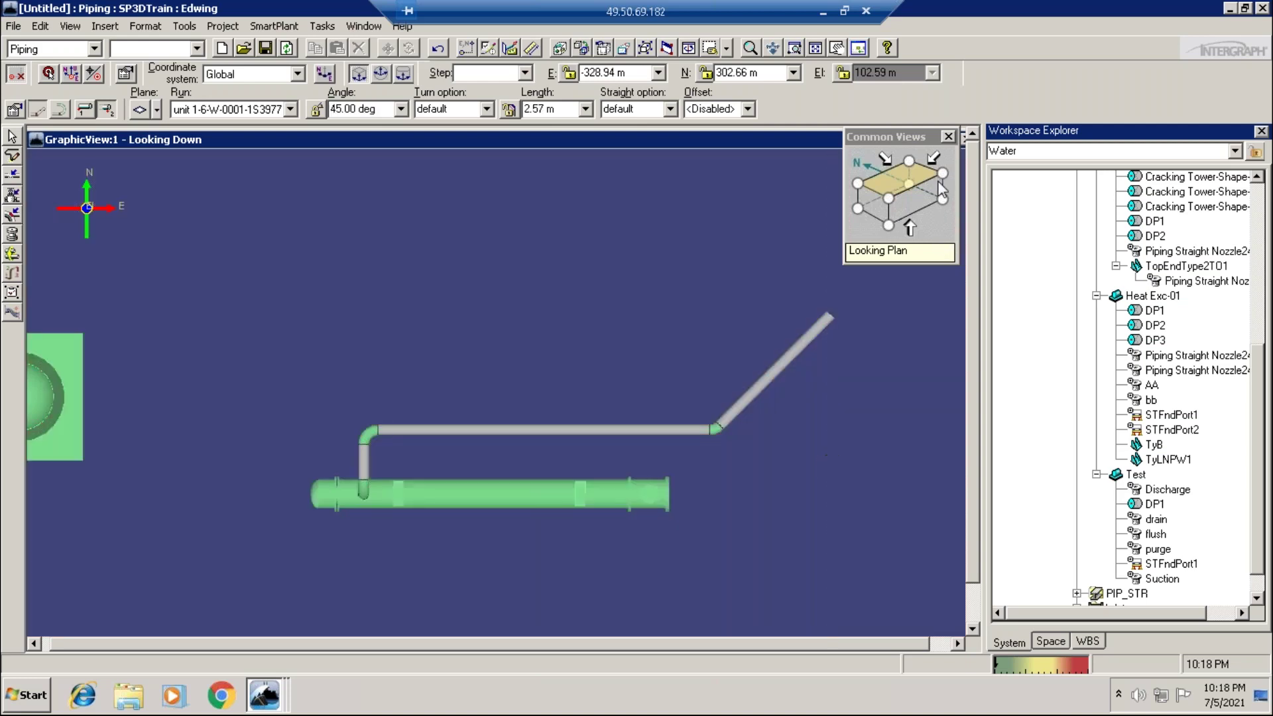
left_click(902, 224)
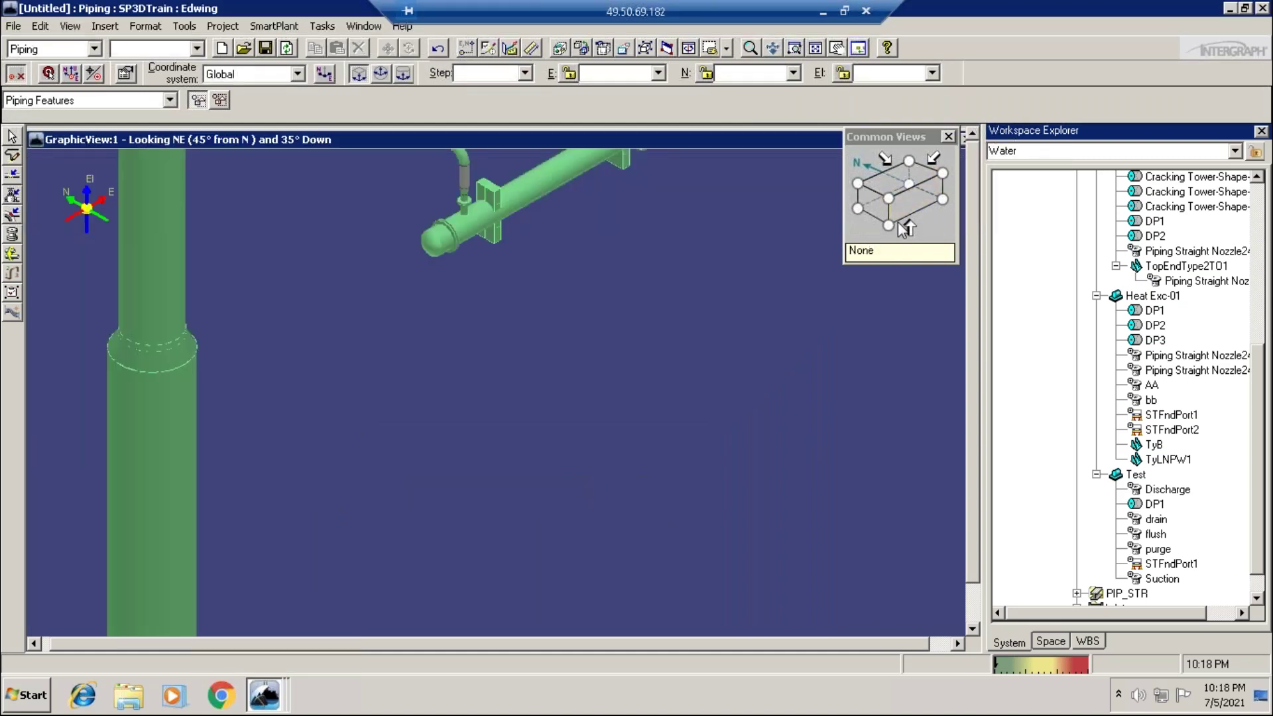
left_click(756, 51)
left_click_drag(562, 461, 556, 408)
left_click_drag(597, 312, 426, 434)
middle_click_drag(427, 434, 402, 462)
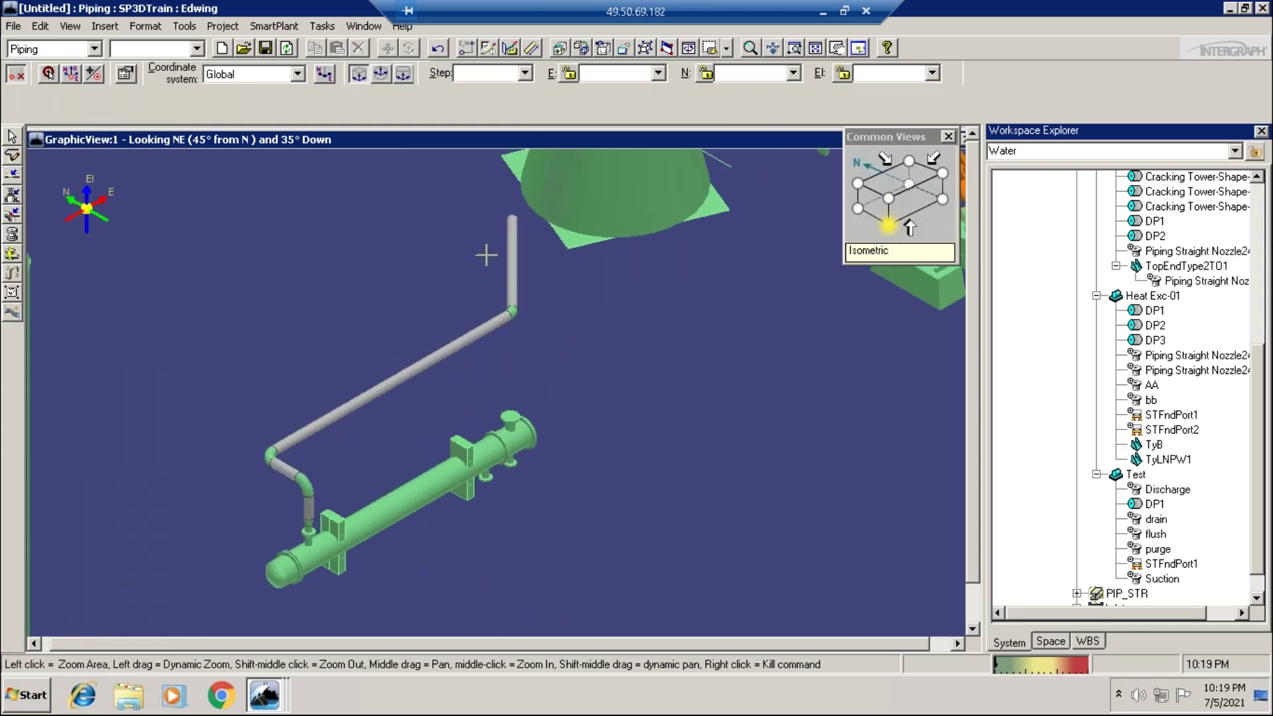
right_click(436, 268)
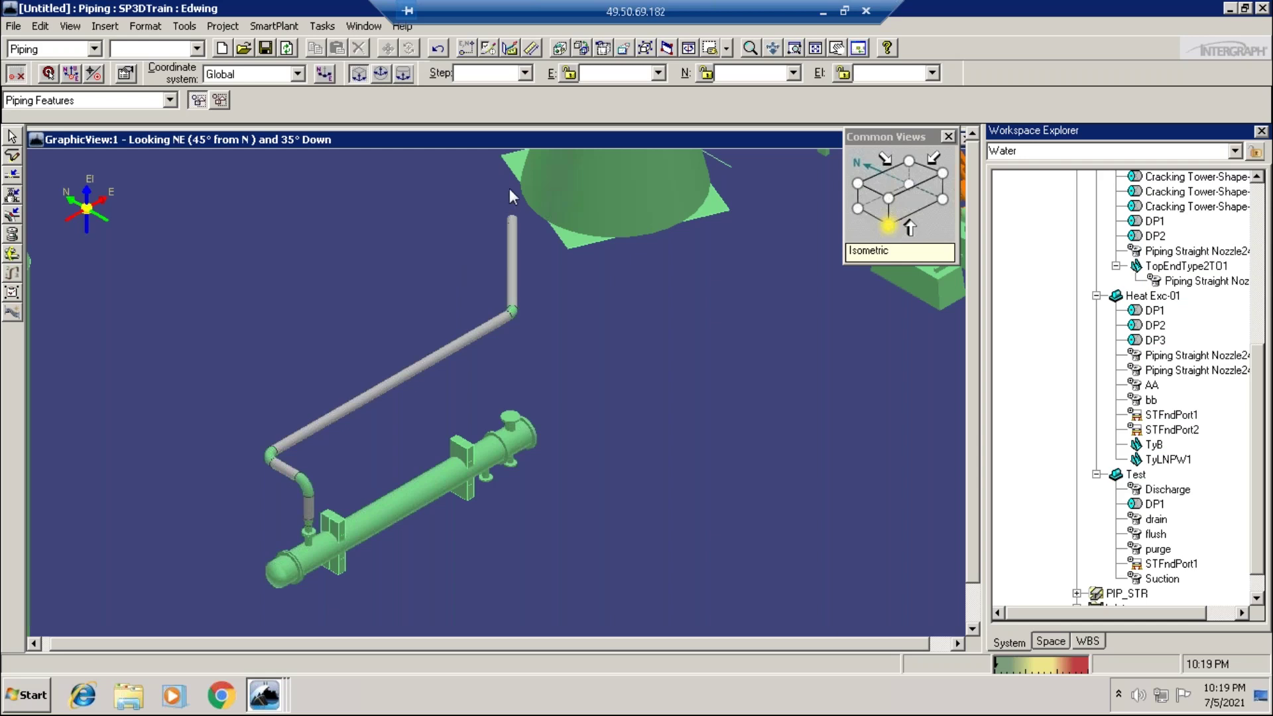
left_click(540, 233)
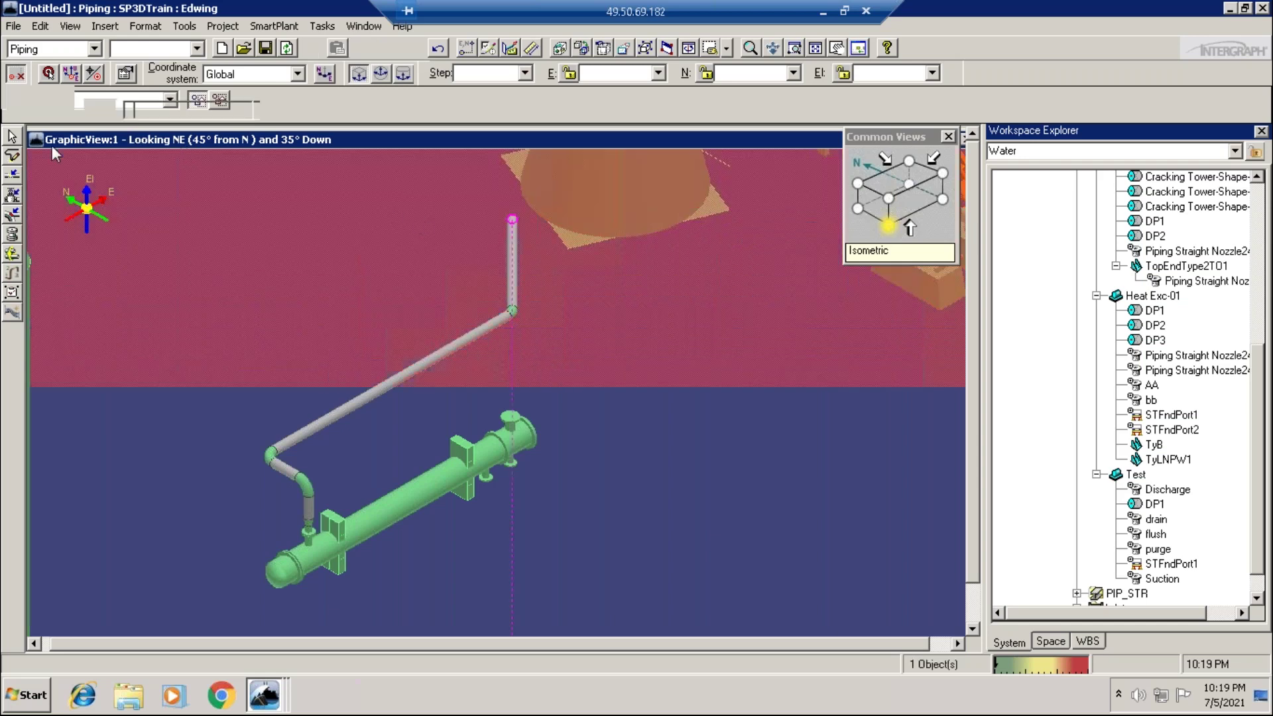
left_click(12, 158)
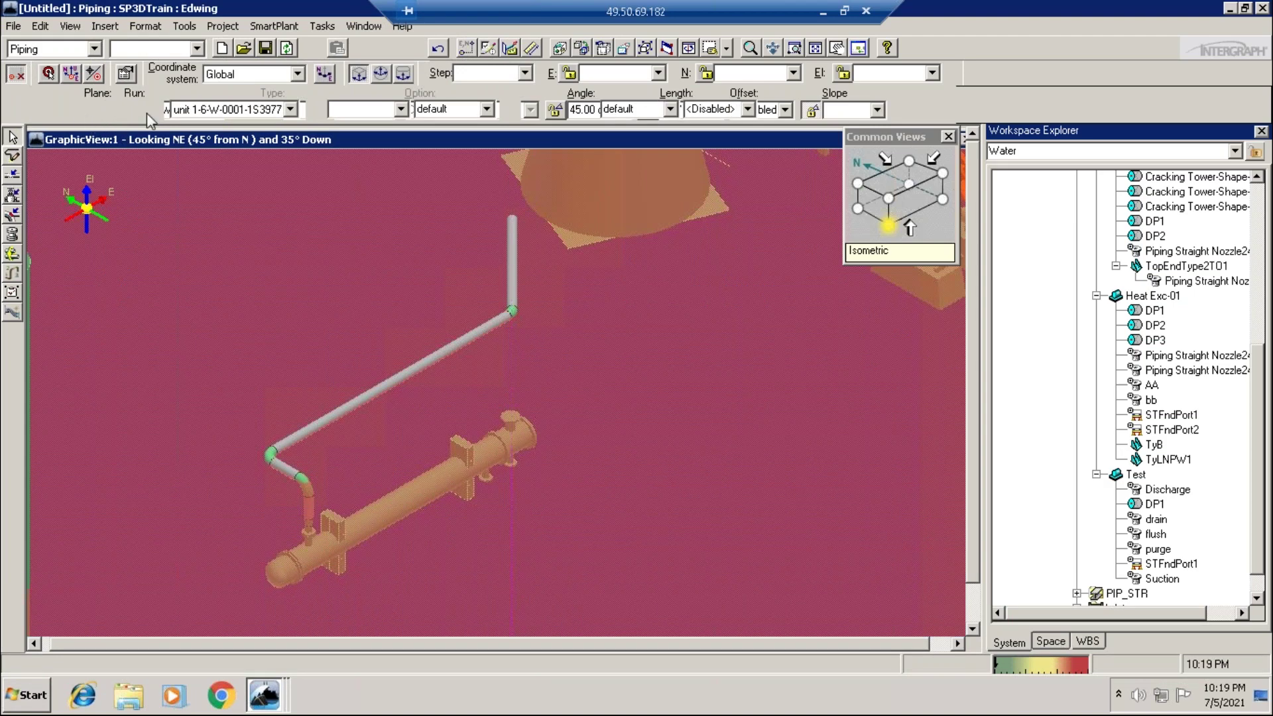
left_click(321, 533)
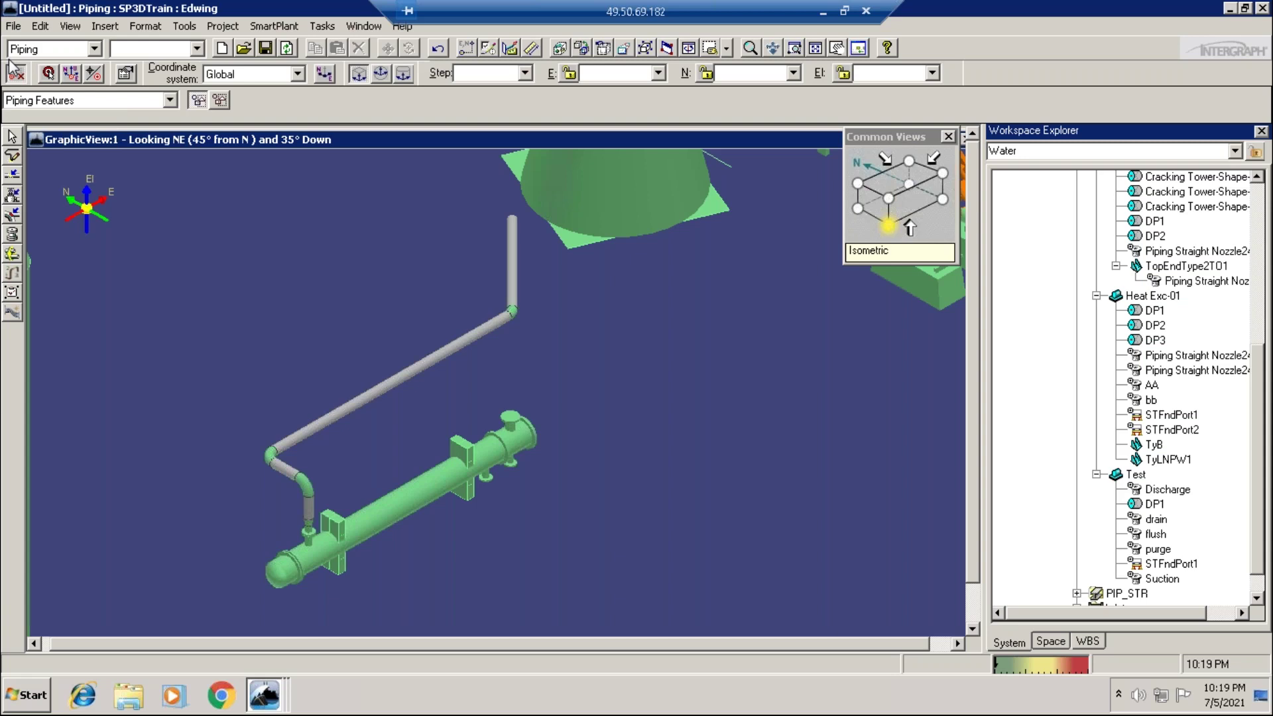
Try to continue the run from its open end with a segment in the north-south elevation plane, and undo that segment
left_click(170, 100)
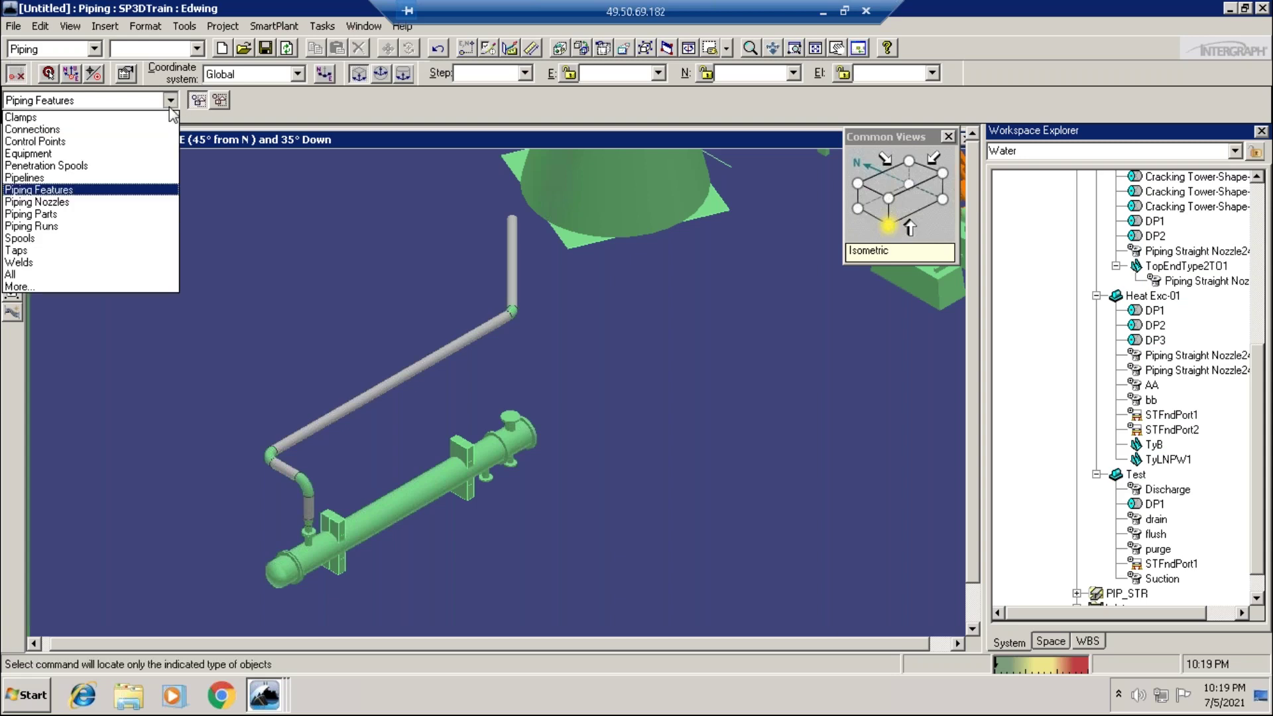
left_click(74, 191)
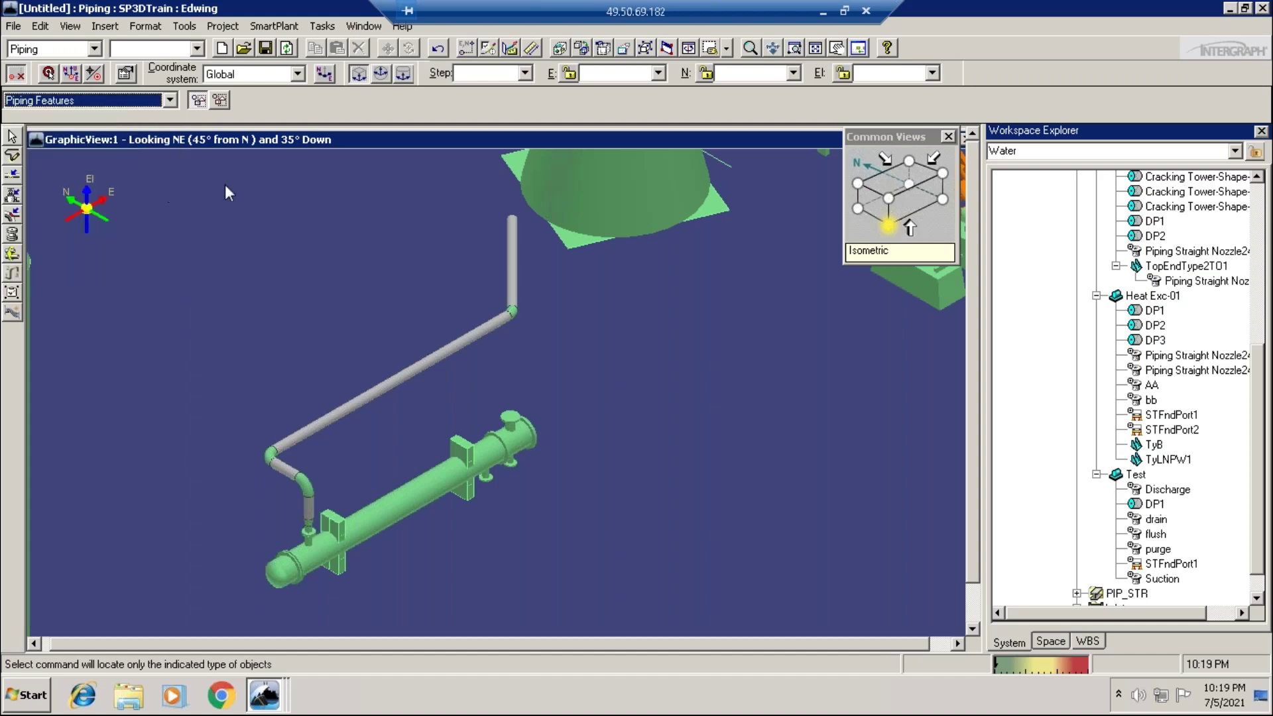
left_click(553, 256)
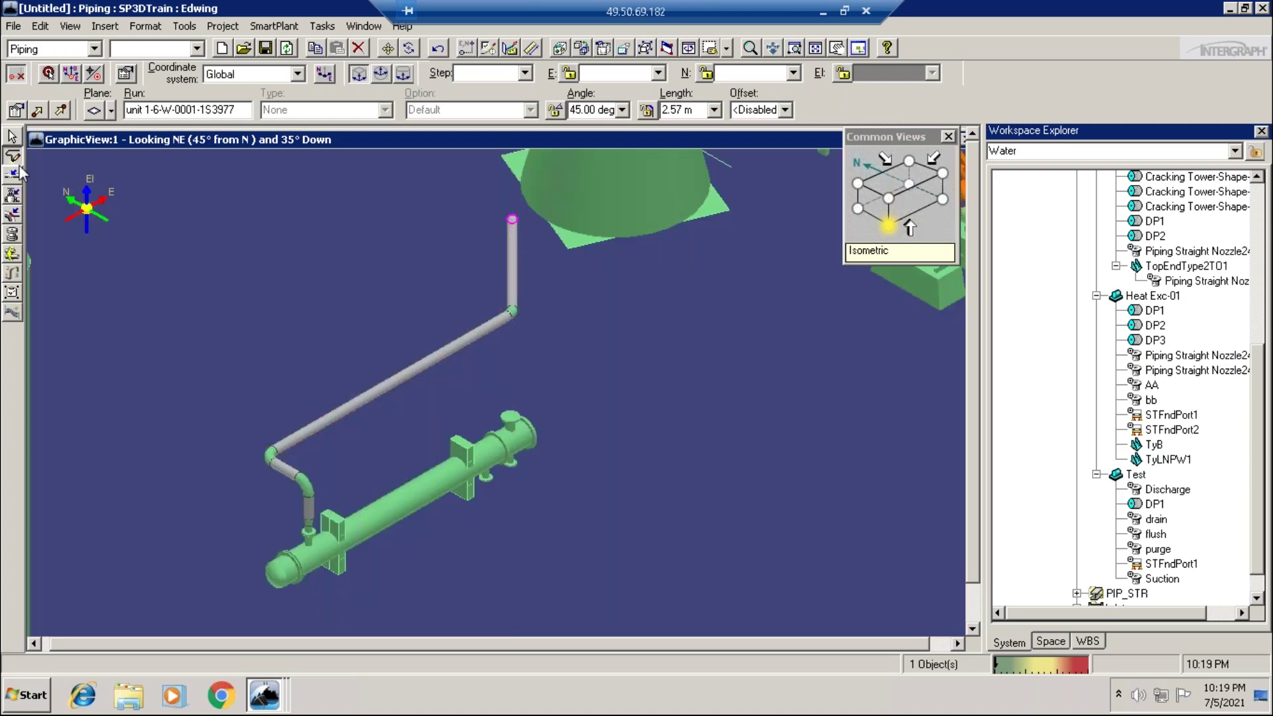
left_click(12, 155)
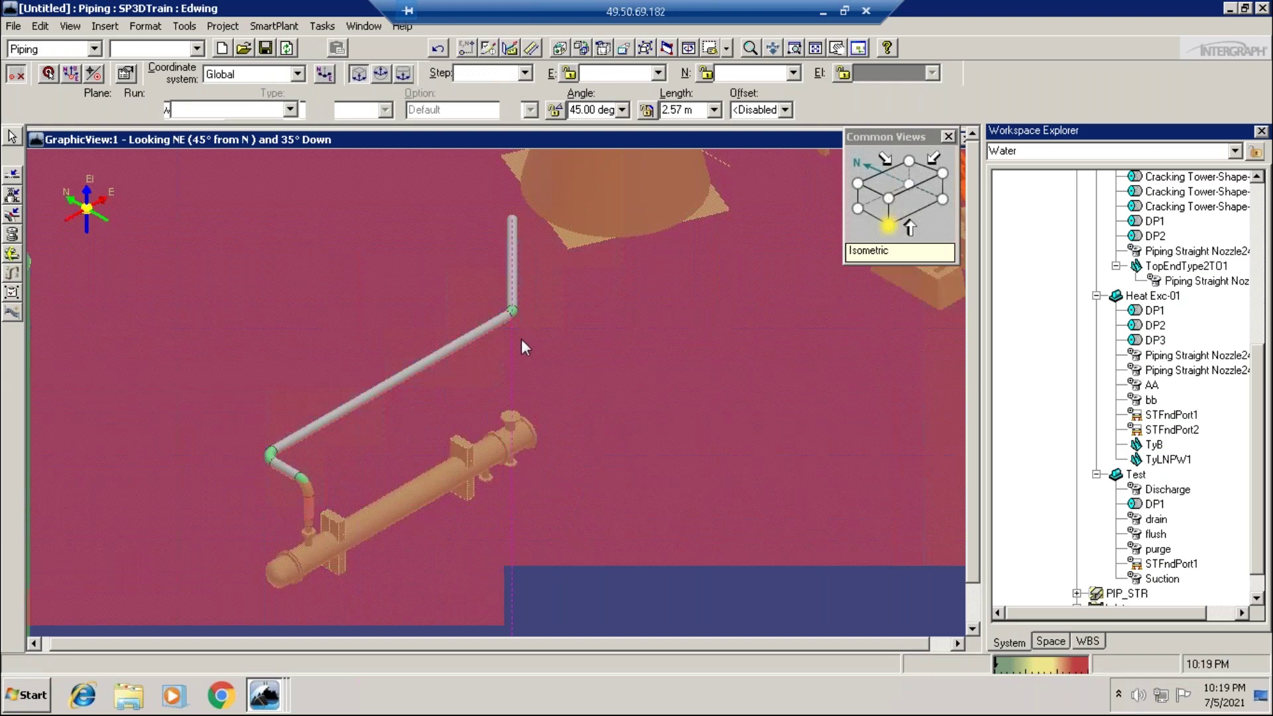
left_click(517, 315)
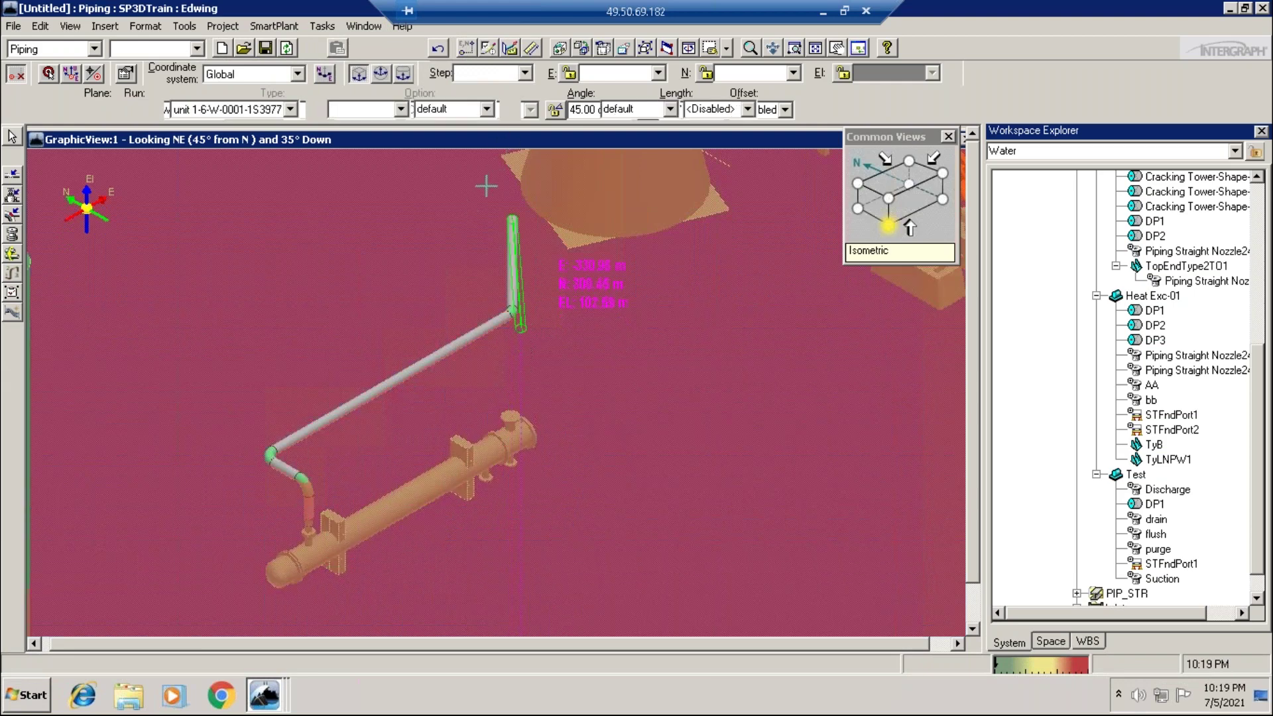
left_click(511, 216)
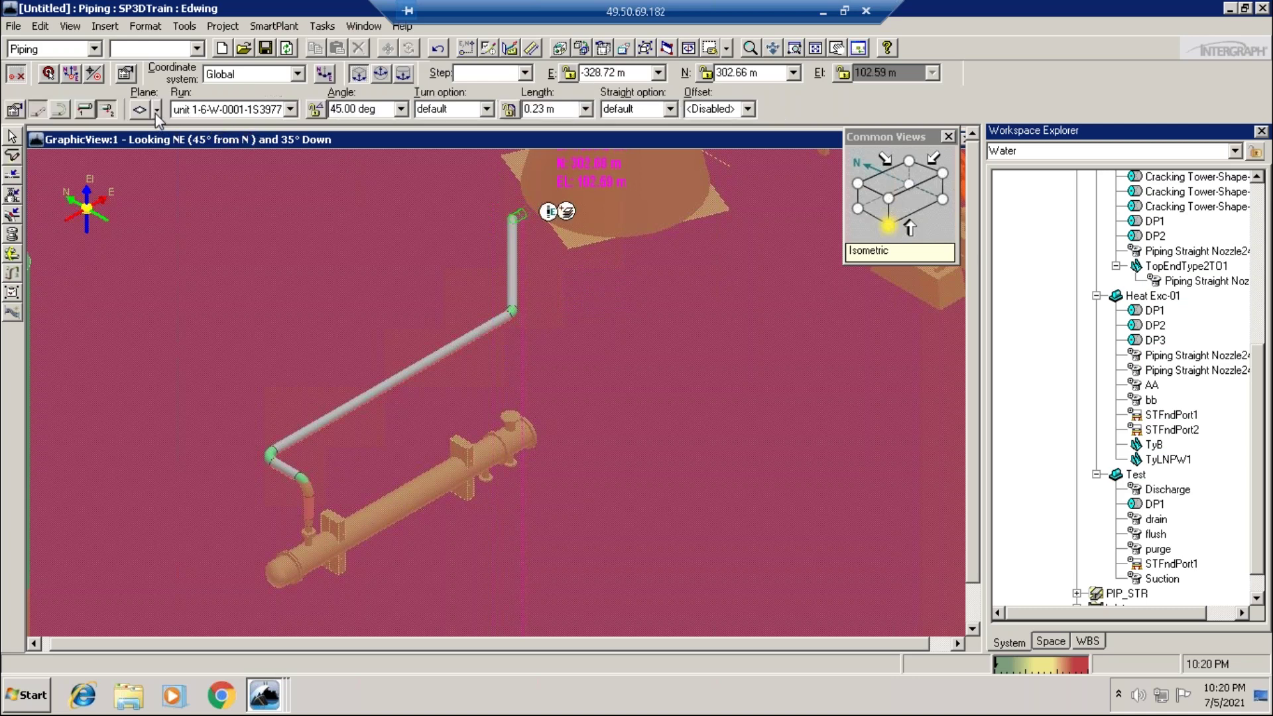
left_click(158, 111)
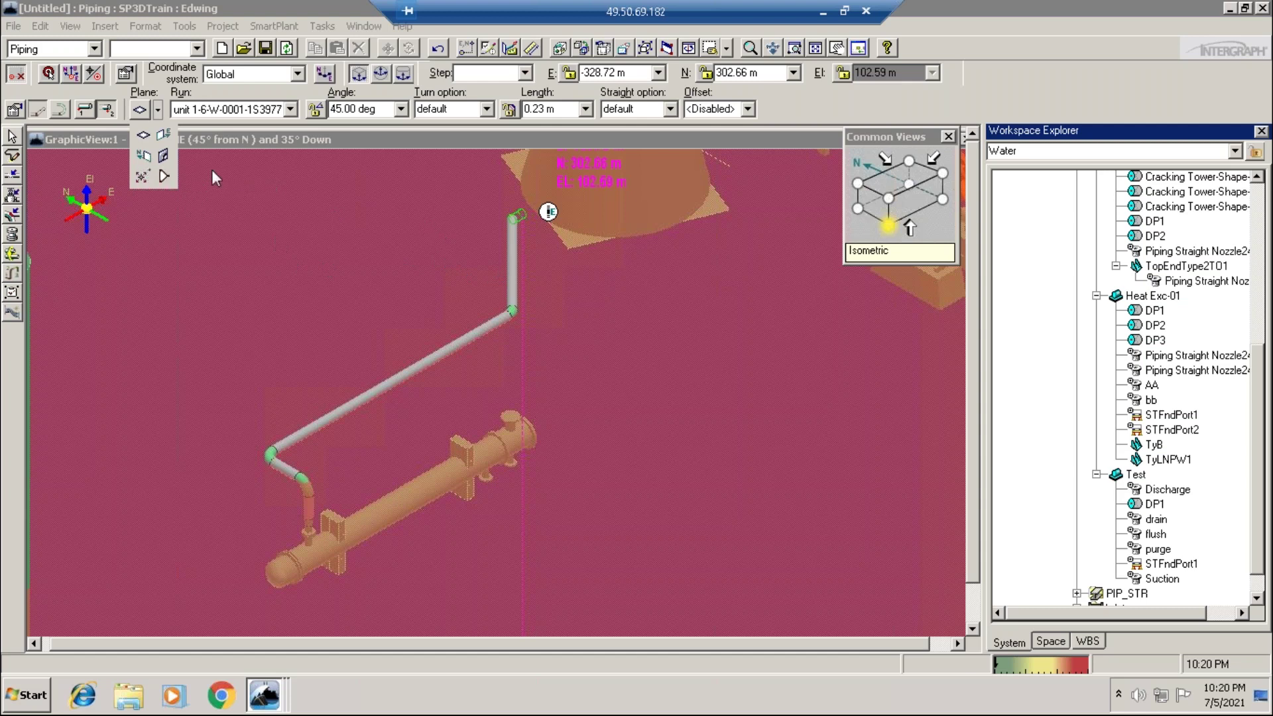
left_click(148, 160)
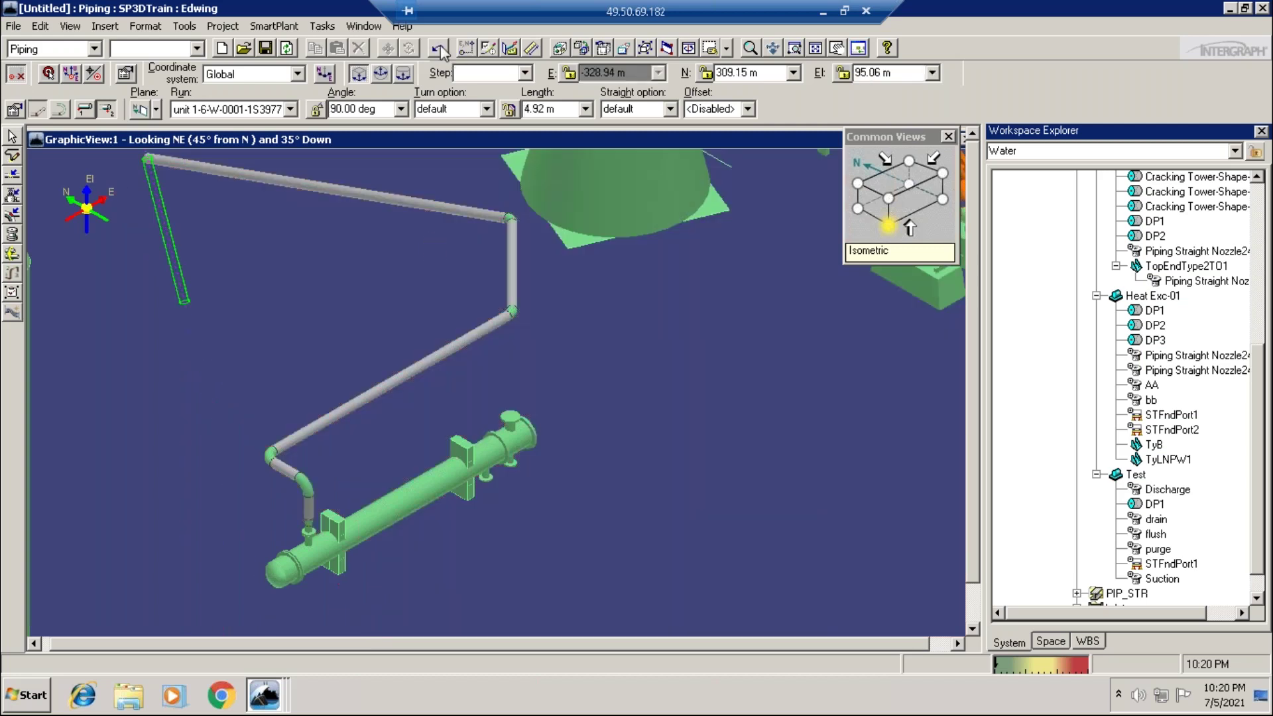
left_click(438, 47)
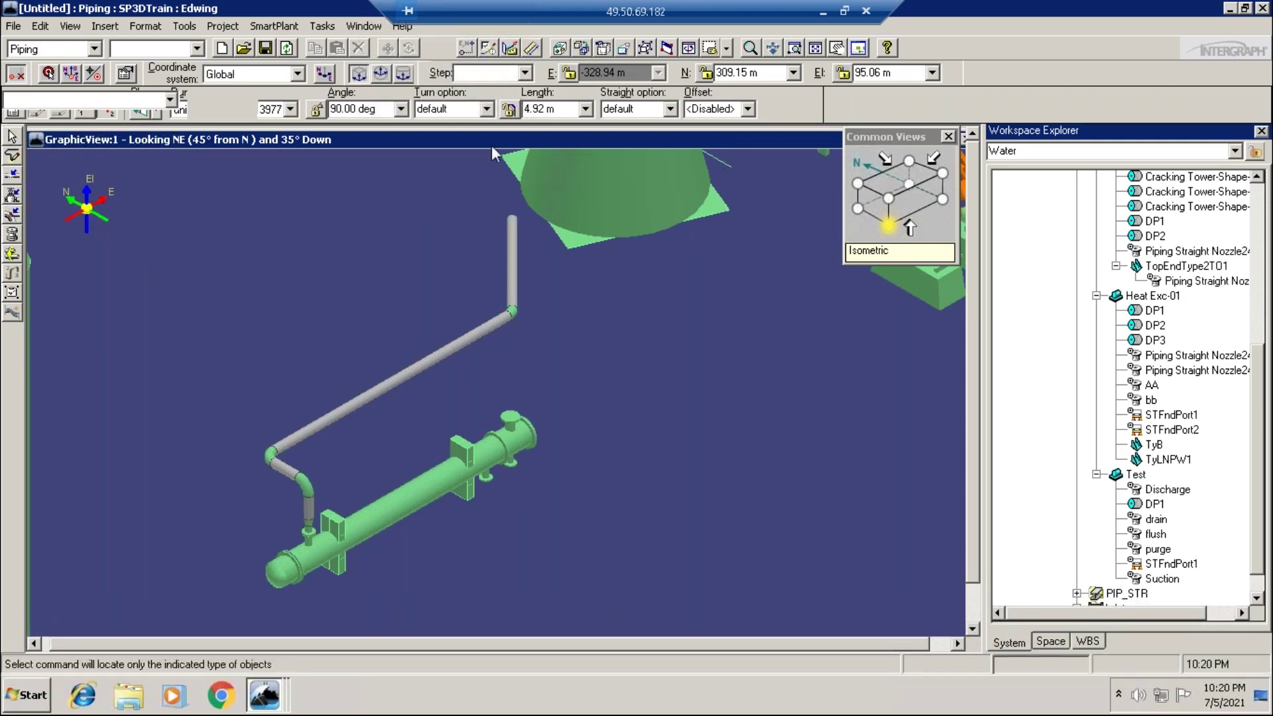
Continue the pipe run from its open end with a vertical segment about 2.74 m downward at 90 degrees, and end the routing
left_click_drag(498, 201, 594, 275)
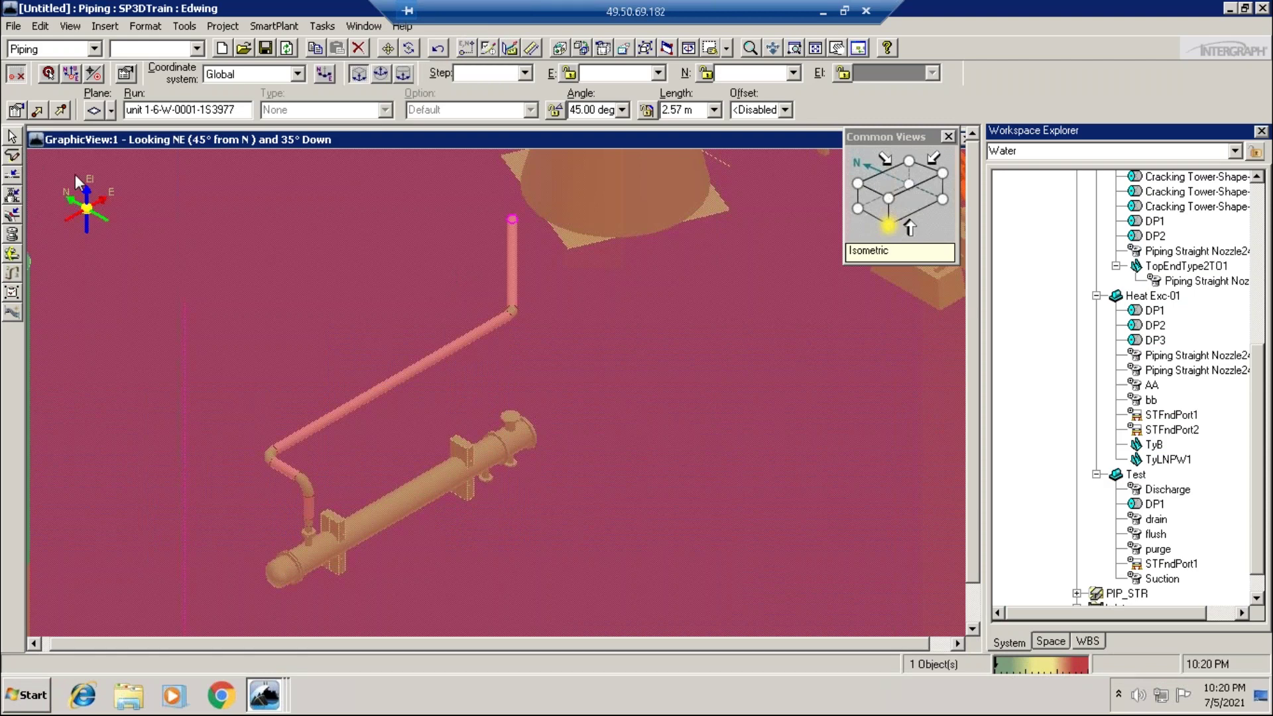
left_click(14, 158)
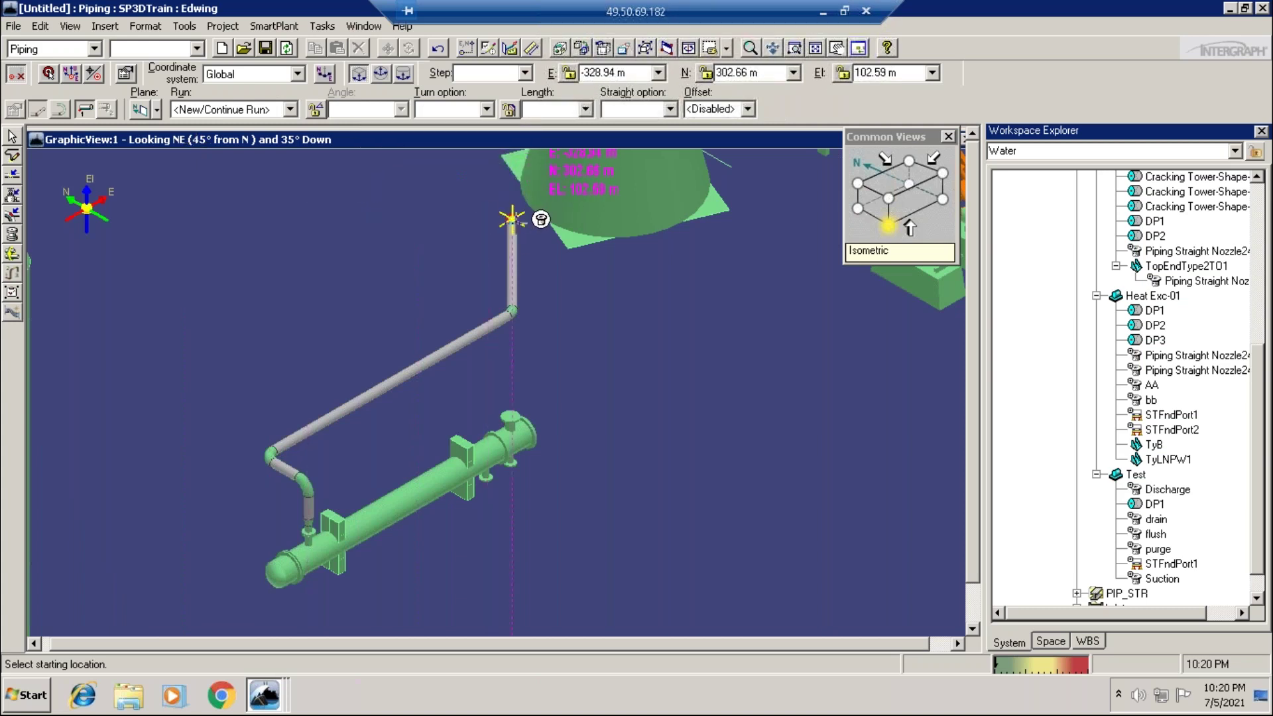
left_click(512, 217)
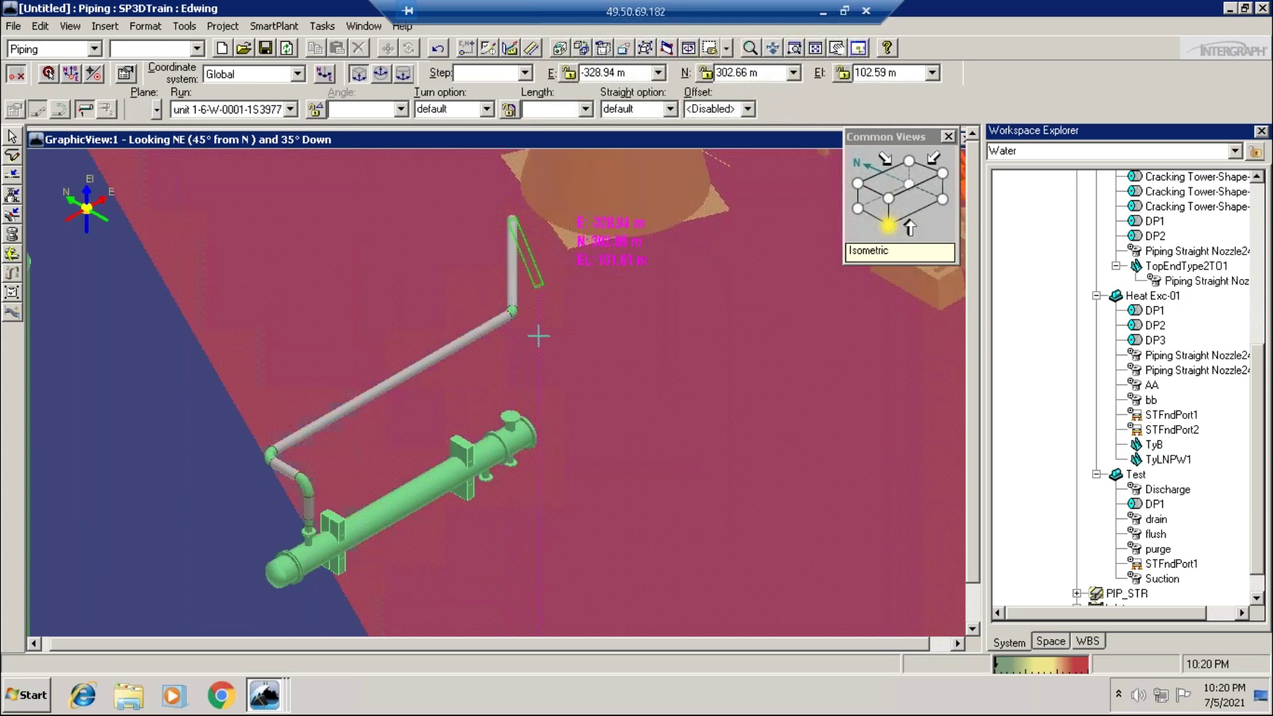
left_click(157, 111)
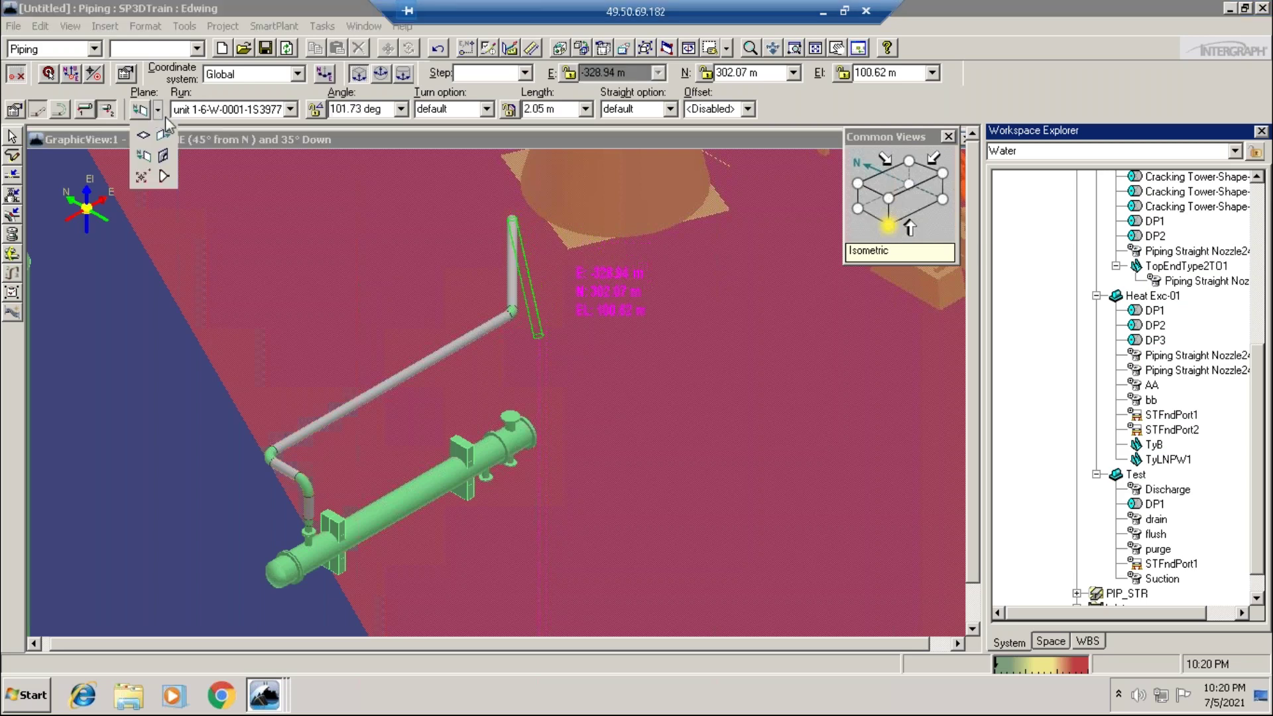
left_click(166, 119)
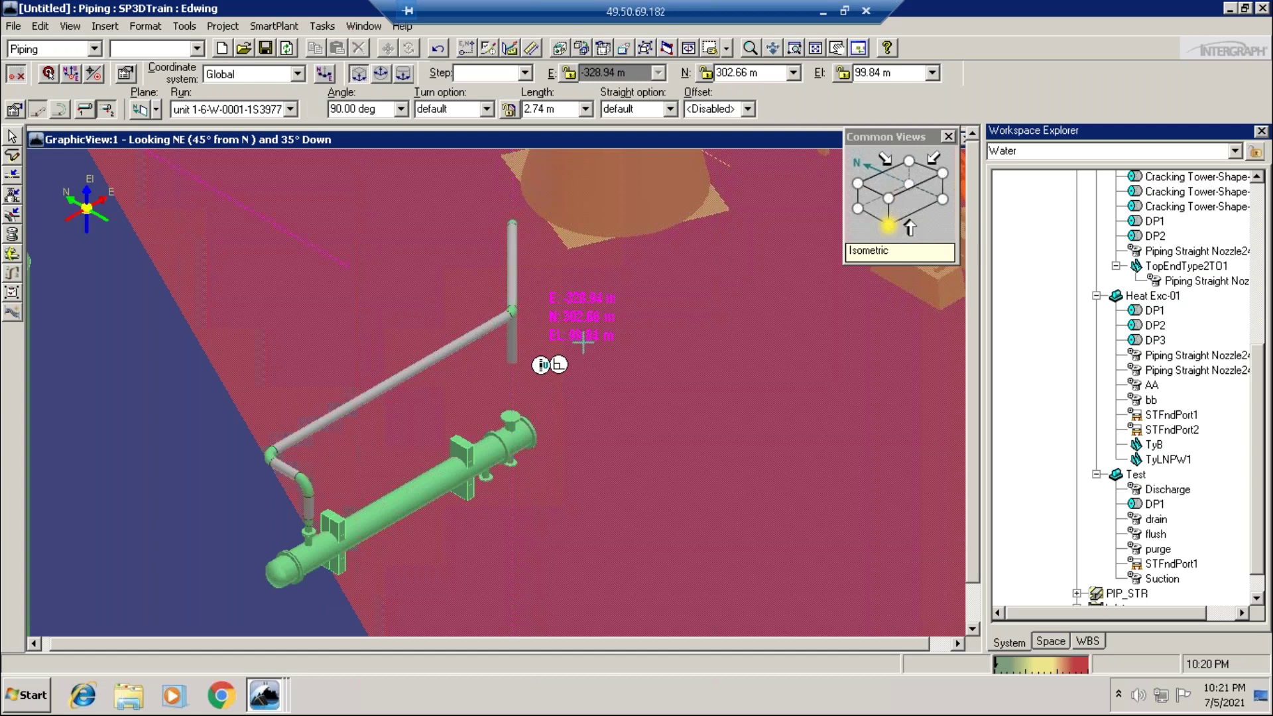
left_click(942, 173)
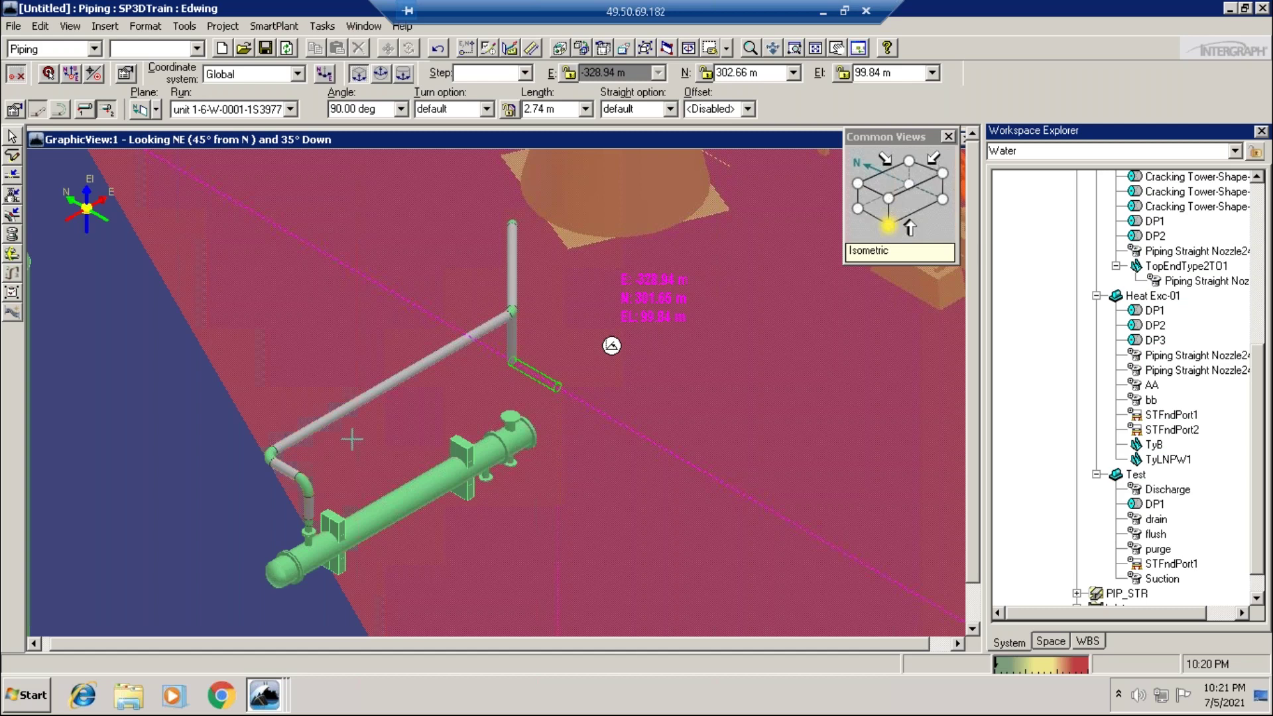
key("Escape")
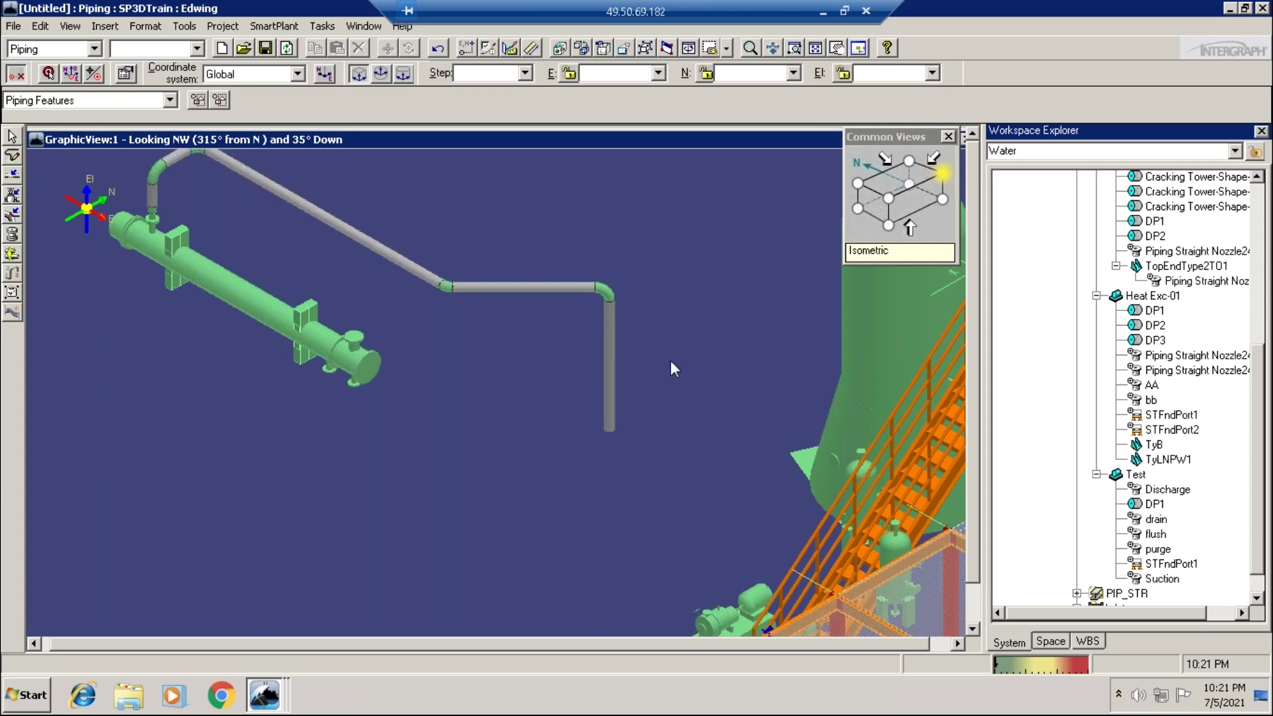
Change the length of the new downward segment at the run's open end to 1 m and finally to 2 m
left_click_drag(669, 392, 554, 459)
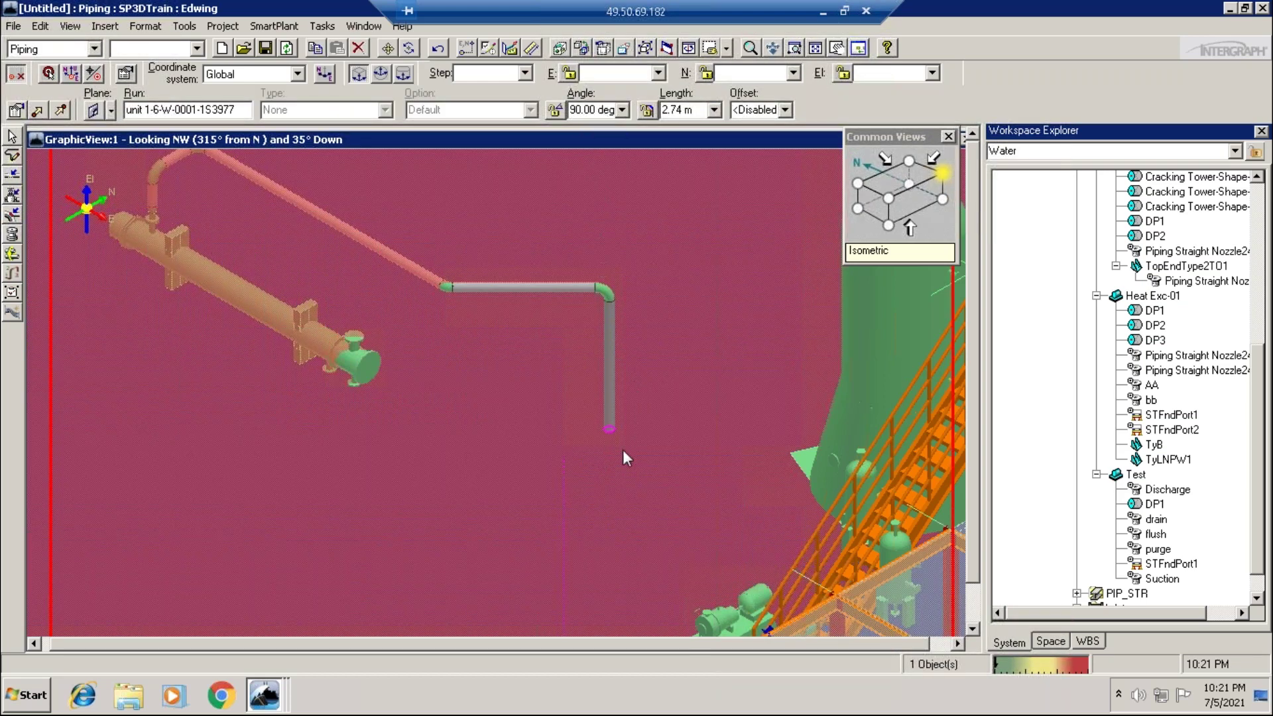
left_click(690, 109)
key("shift+Home")
type("1m")
key("Return")
right_click(678, 369)
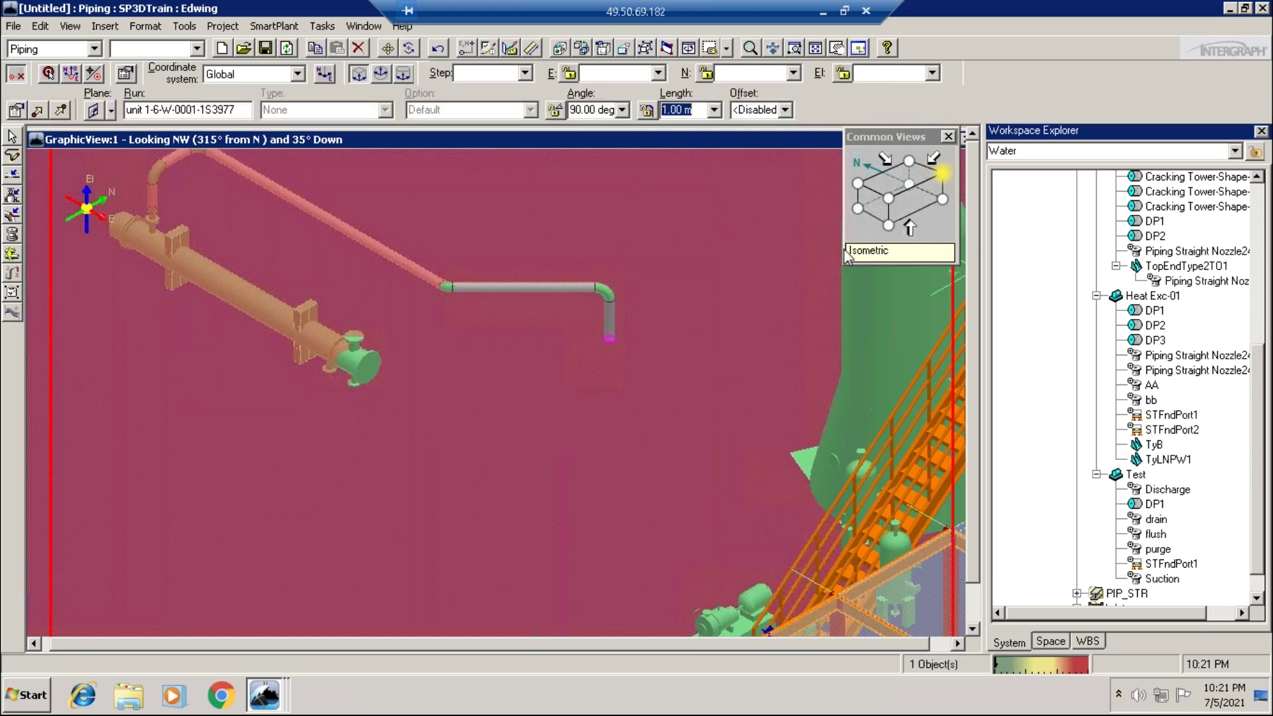
type("2")
key("Return")
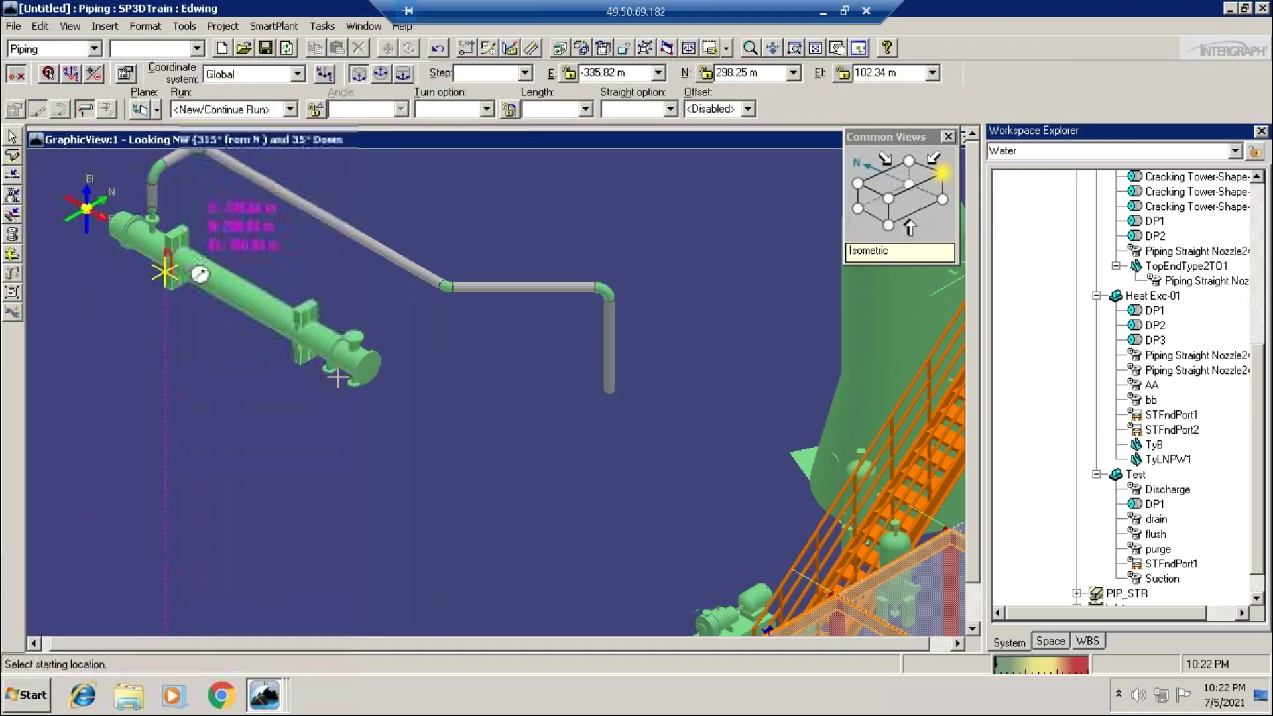
Start a new pipe run at heat exchanger nozzle AA and assign it to pipeline unit 11256-W under the Water system in the workspace
left_click(354, 337)
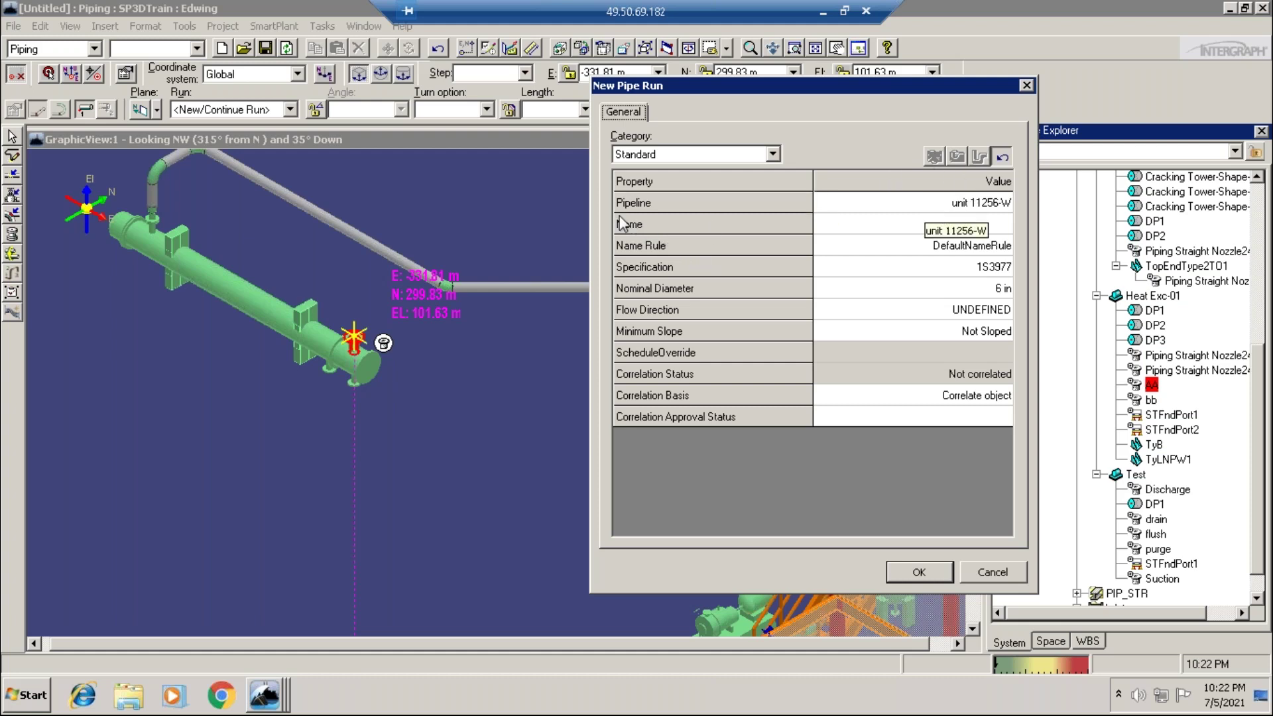
left_click(947, 211)
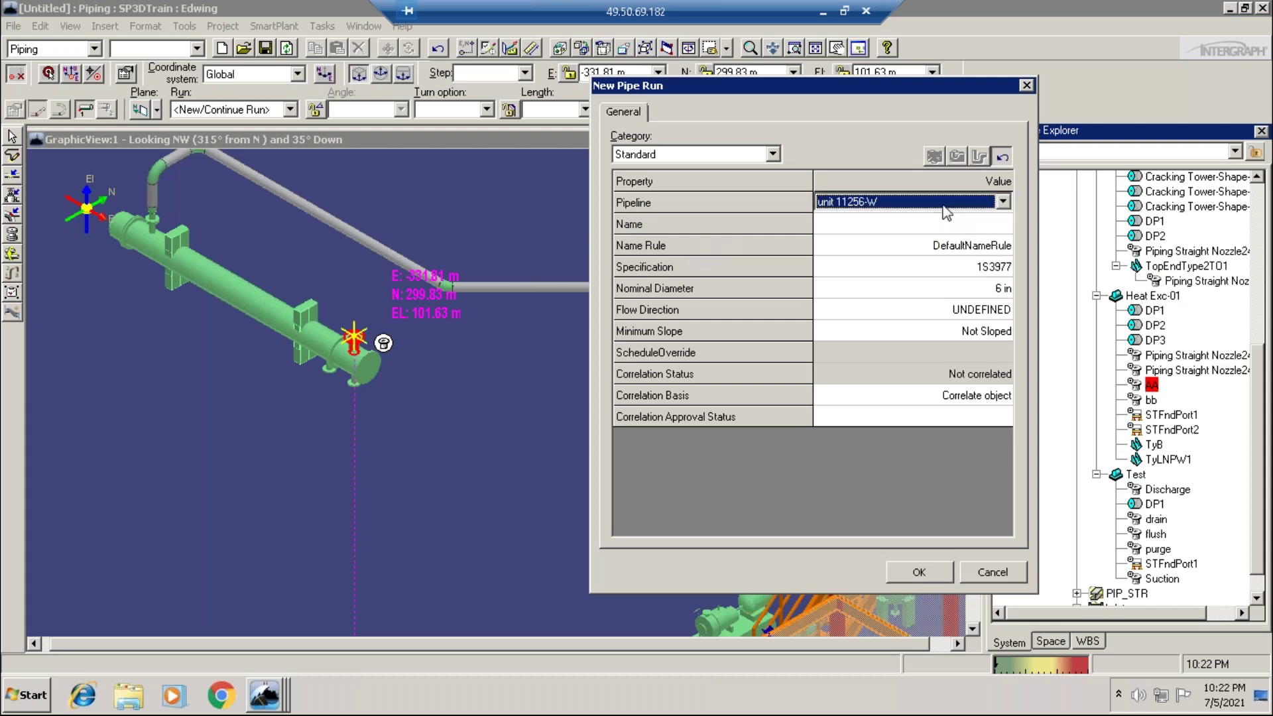
left_click(1004, 202)
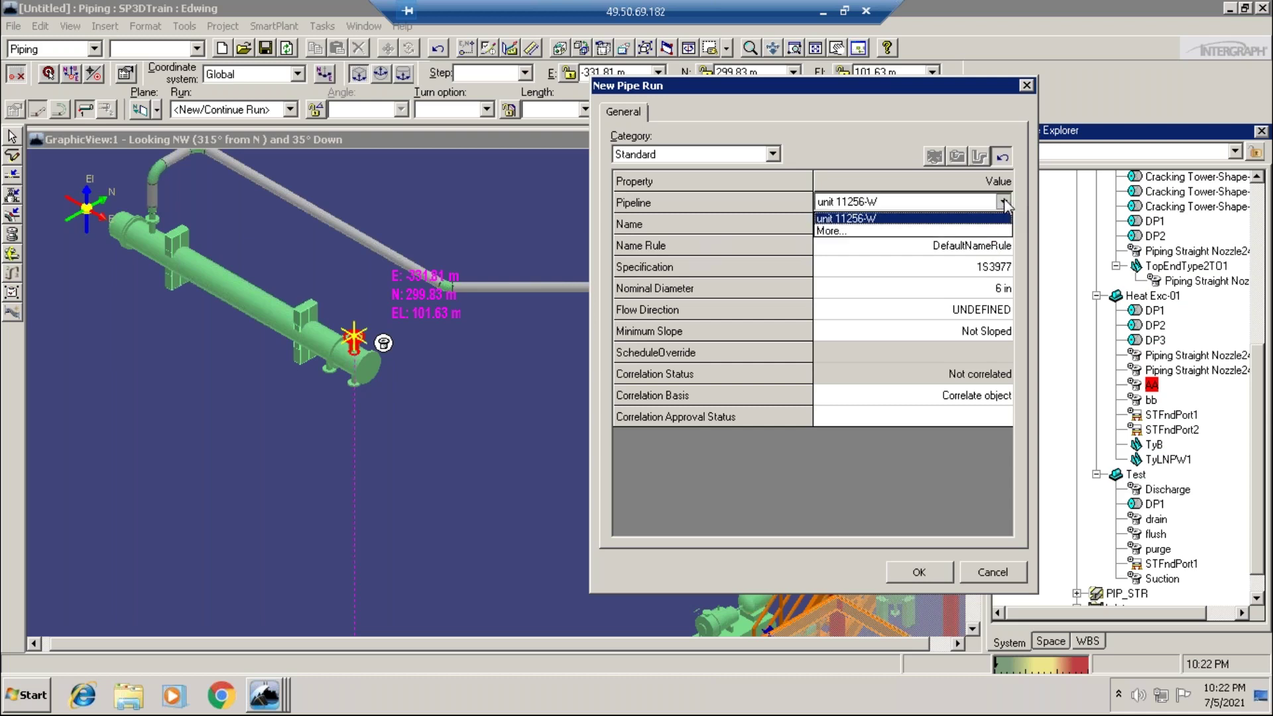
left_click(837, 231)
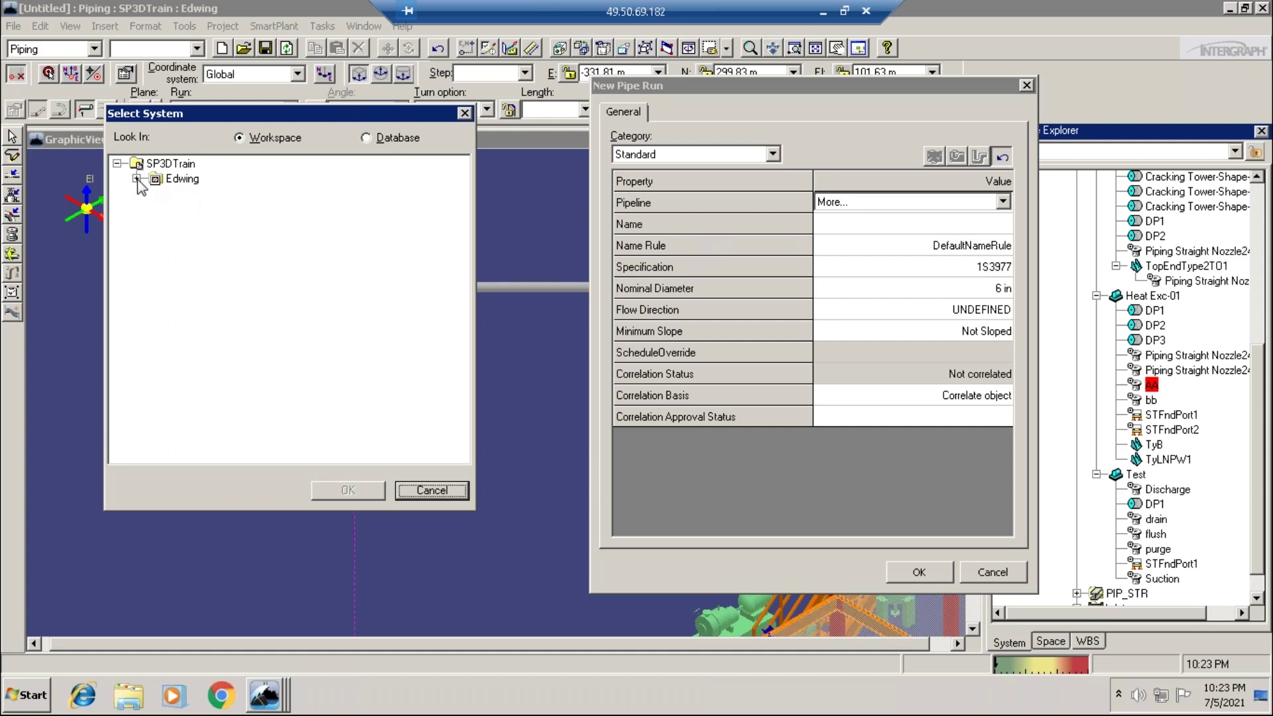
left_click(136, 179)
left_click(156, 193)
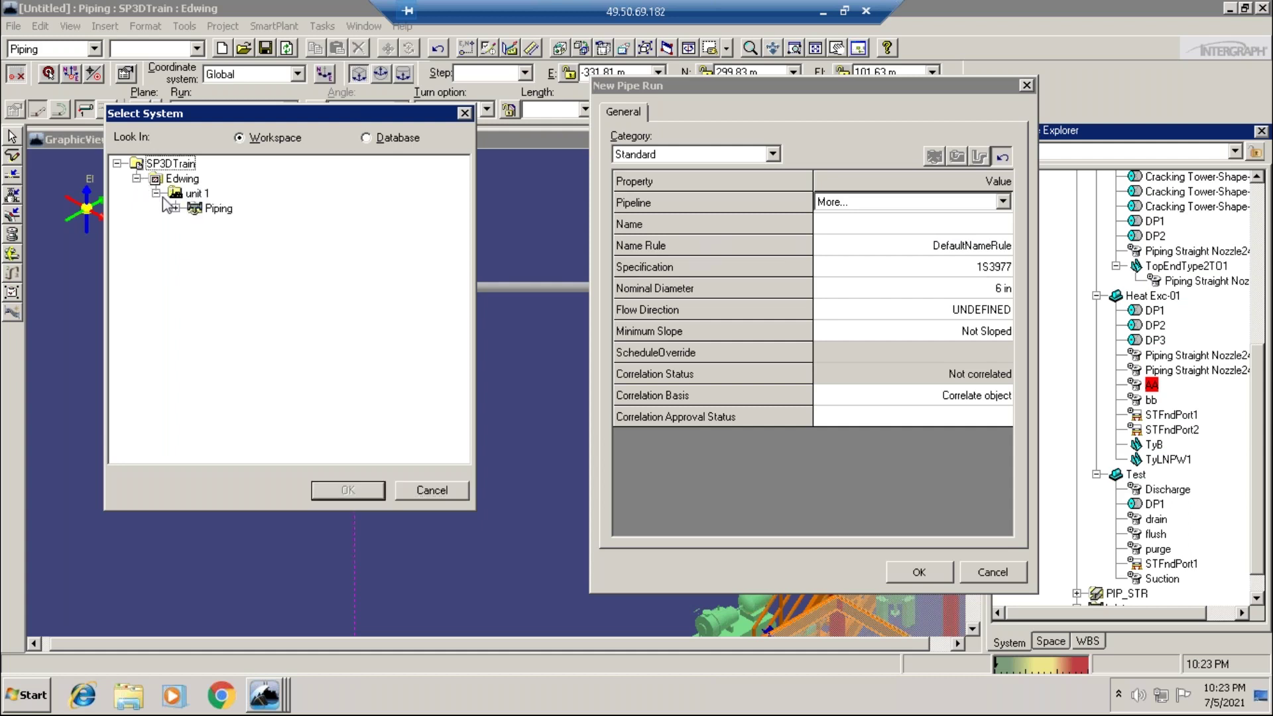
left_click(176, 208)
left_click(194, 223)
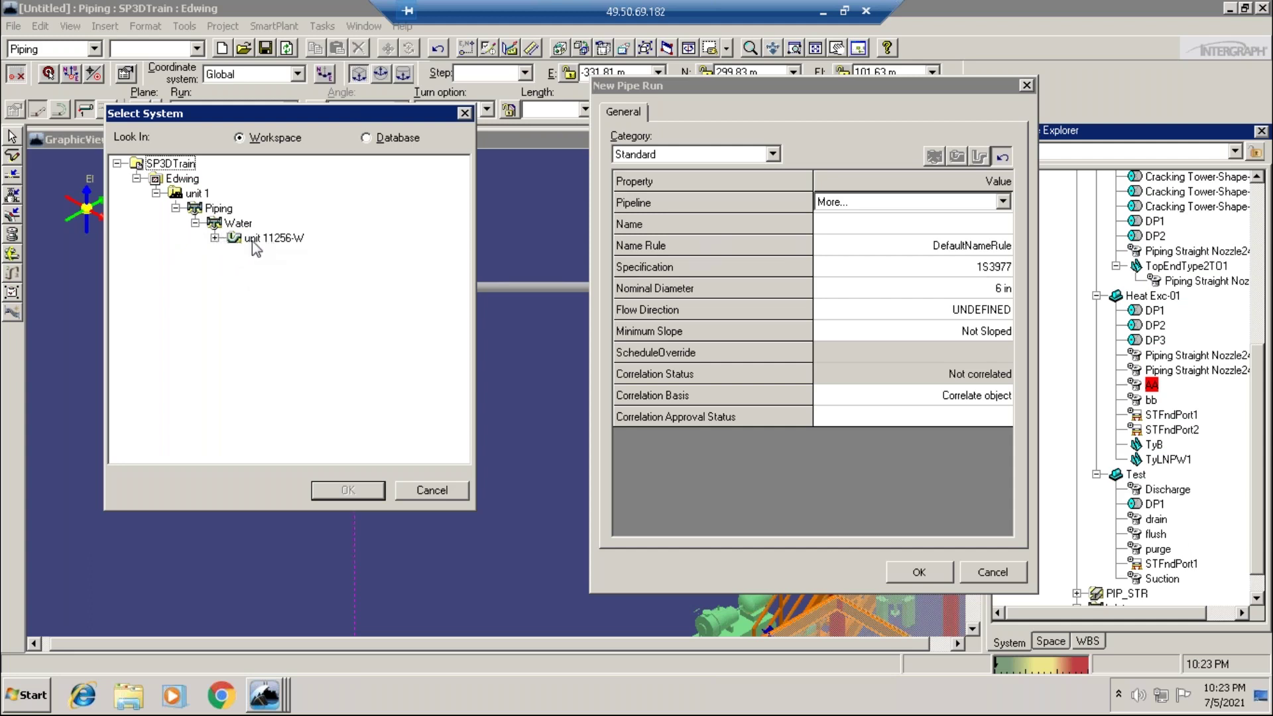
left_click(277, 239)
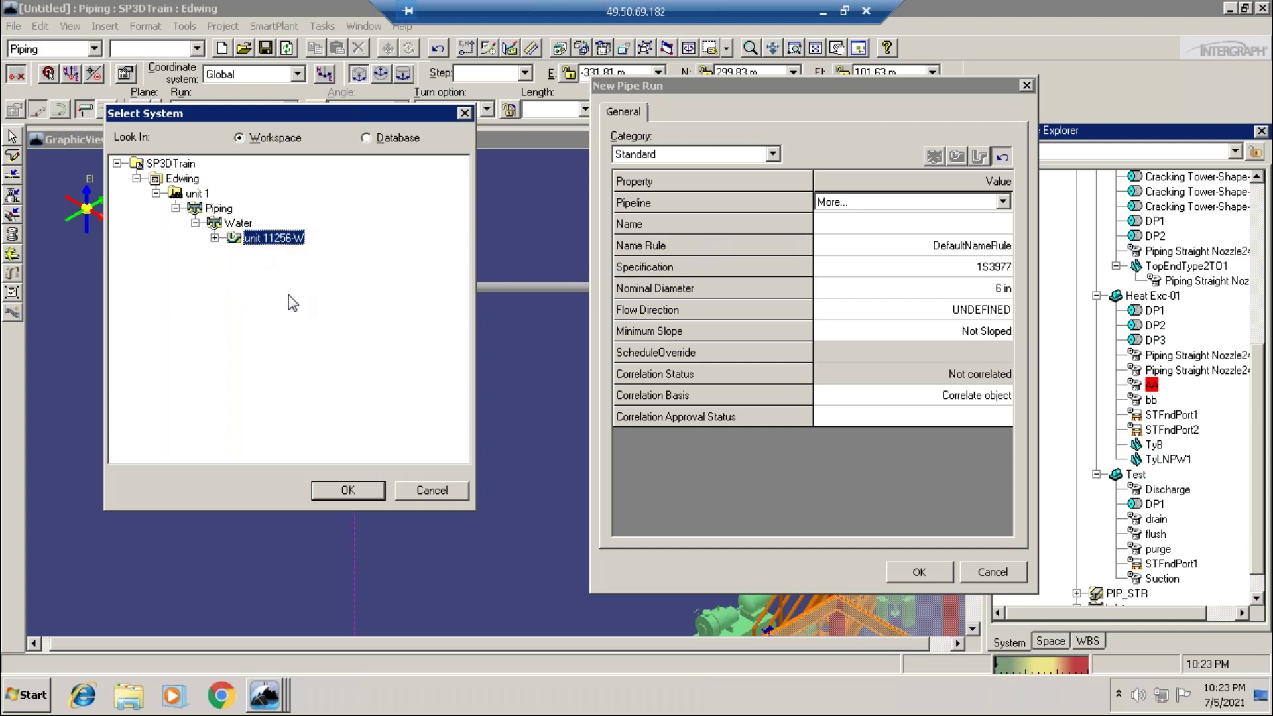
left_click(348, 490)
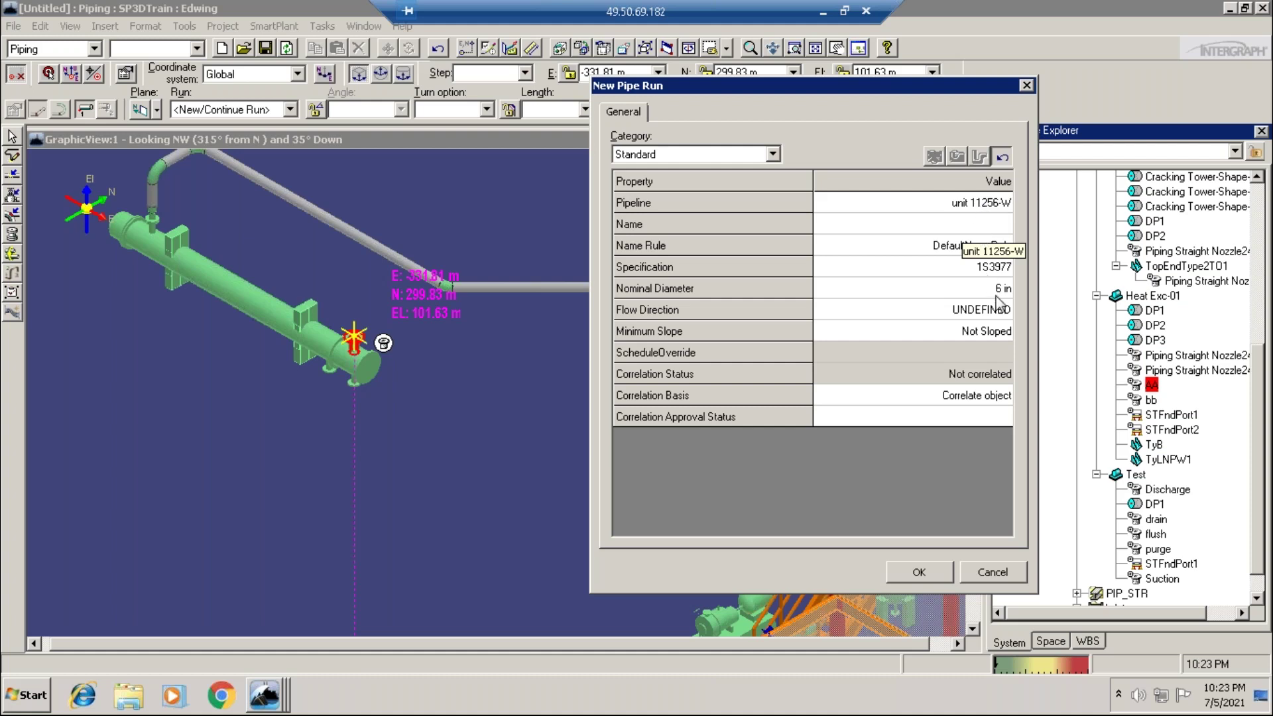
left_click(992, 204)
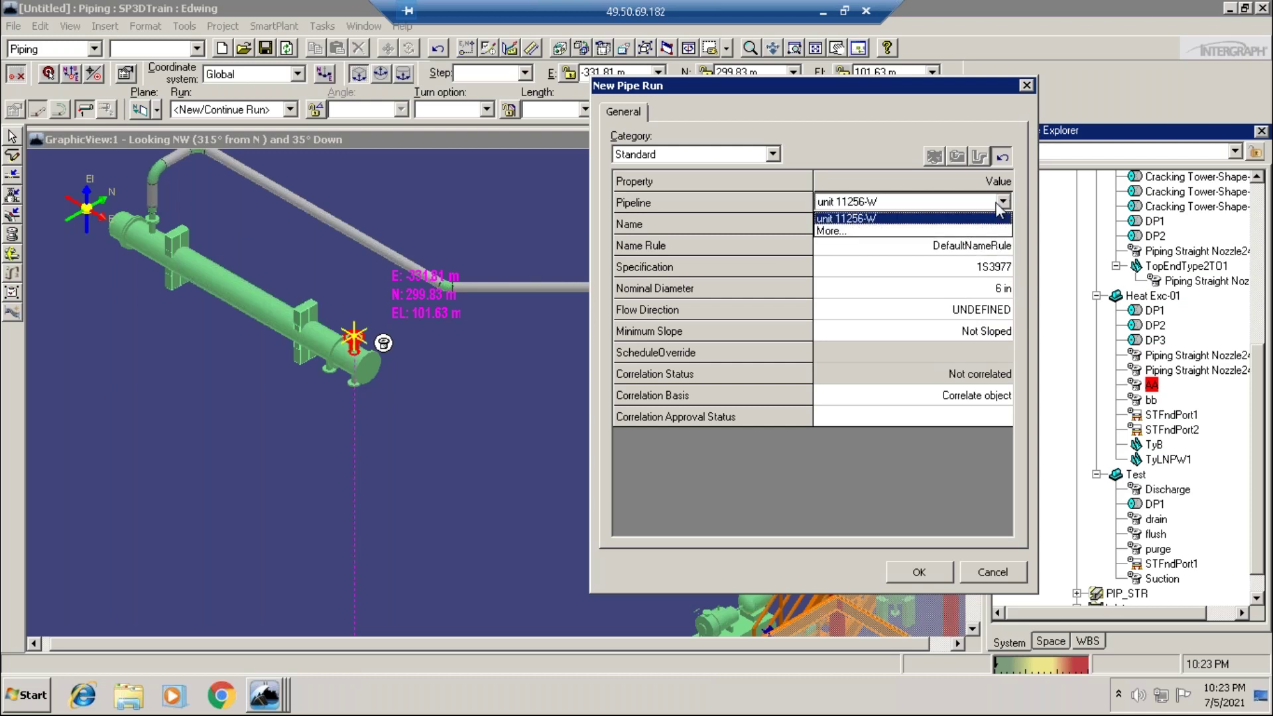
left_click(892, 219)
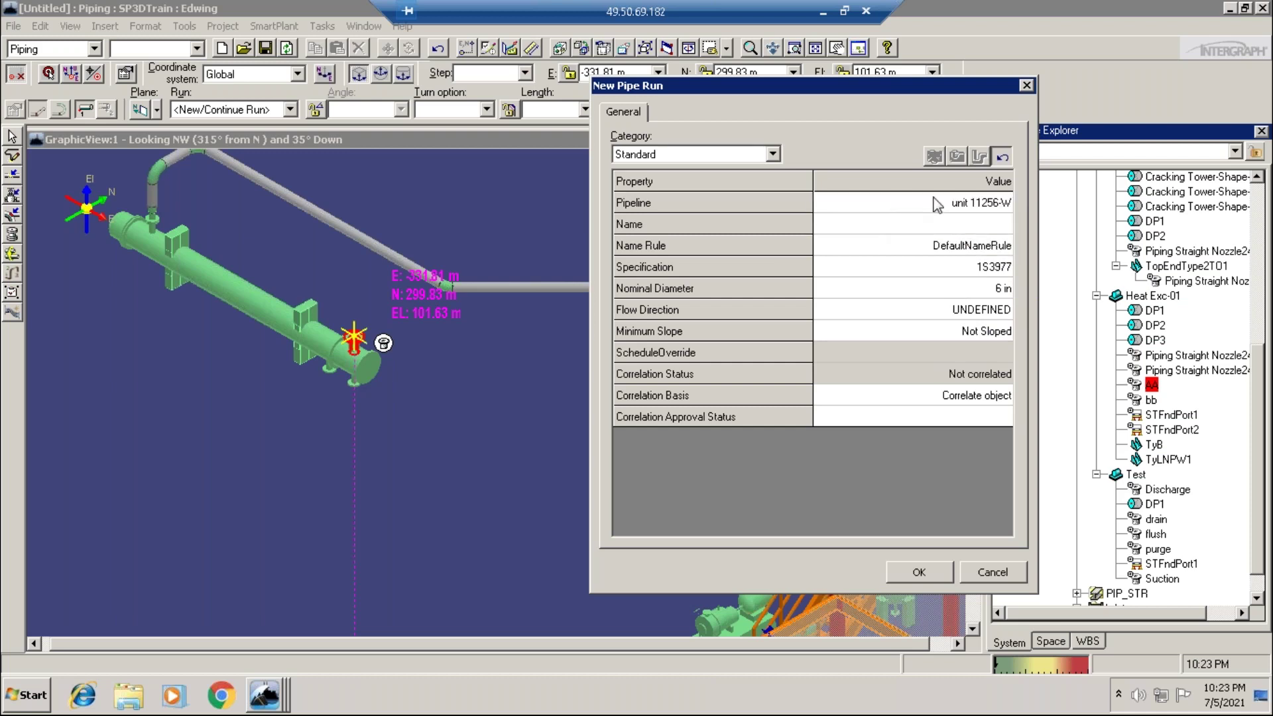
left_click(1002, 204)
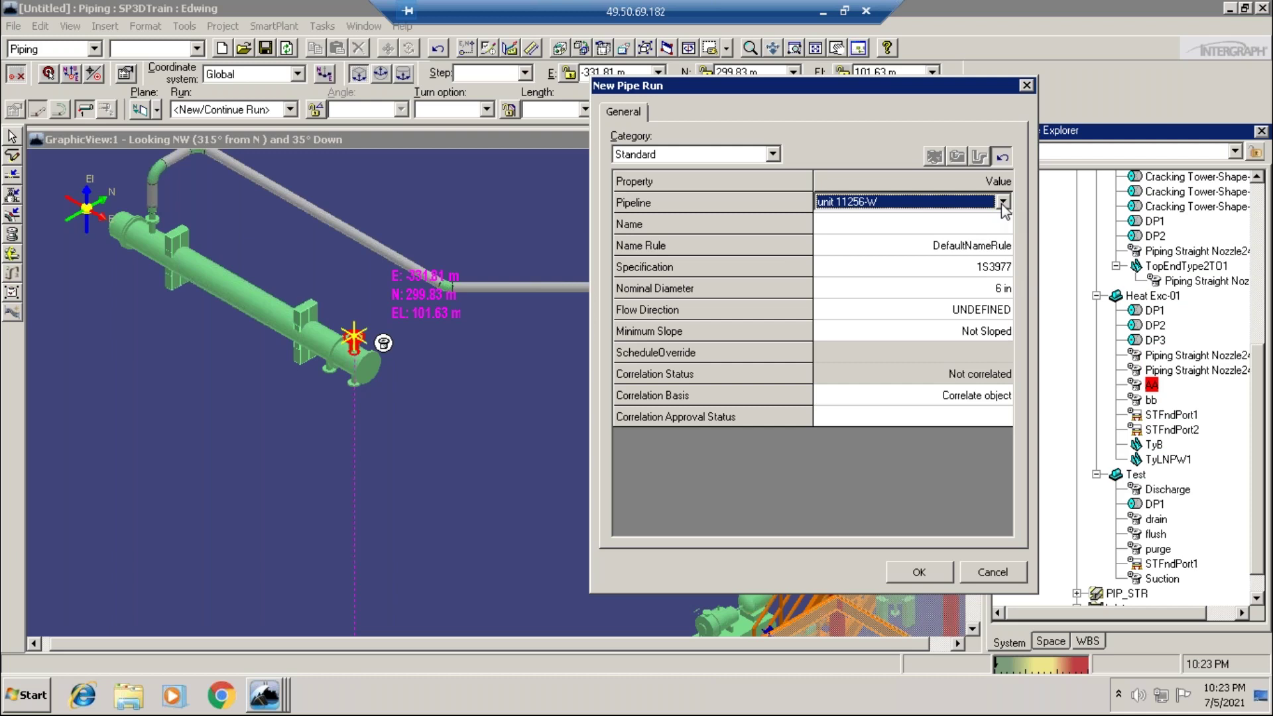
left_click(1003, 203)
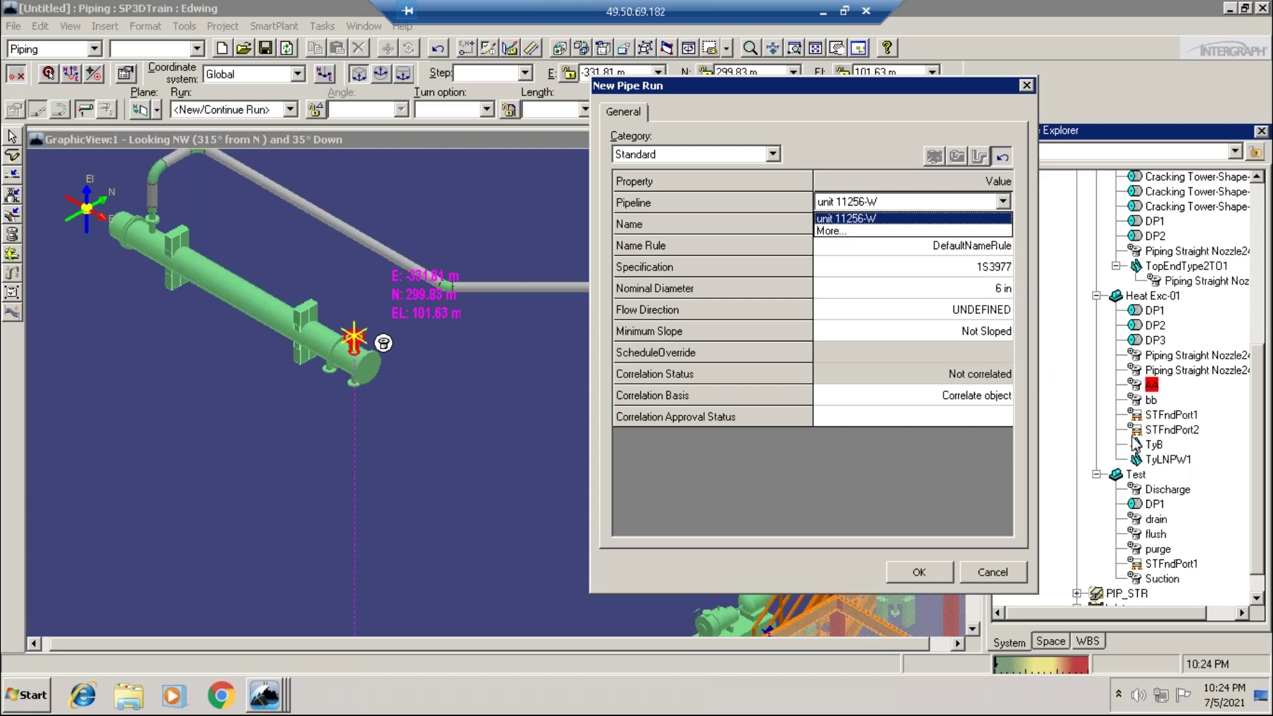
left_click(833, 232)
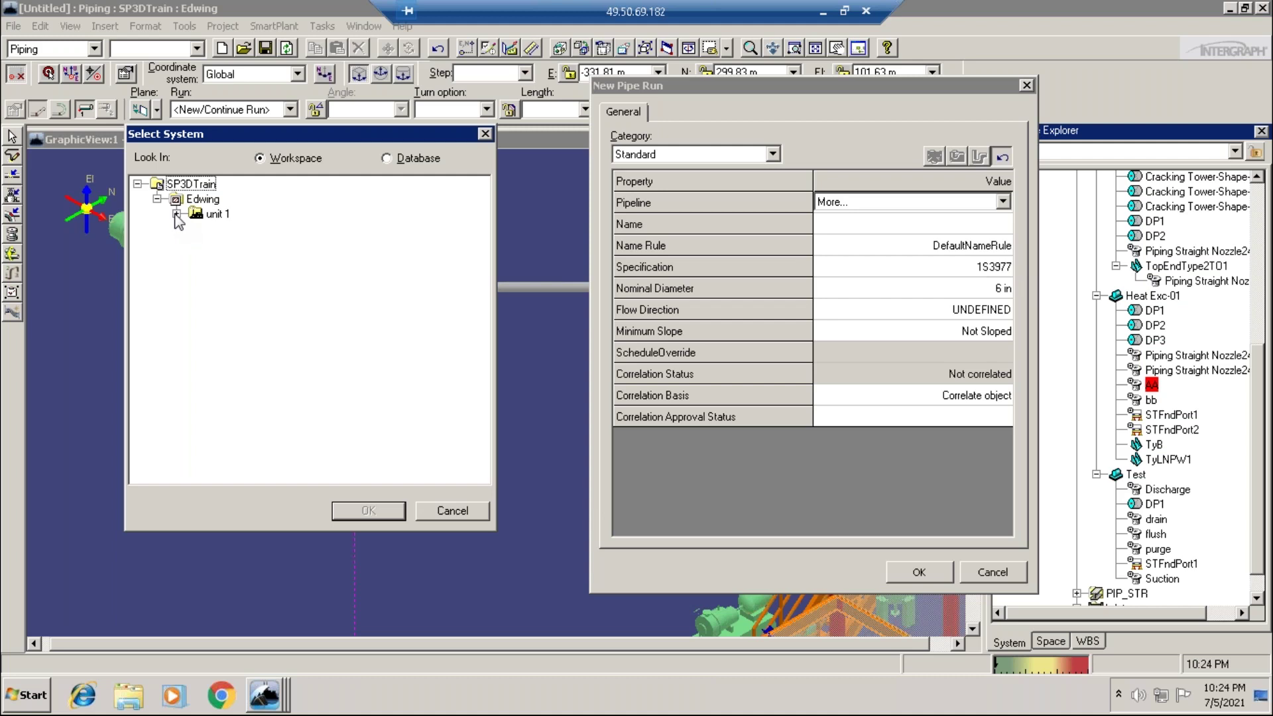
left_click(455, 509)
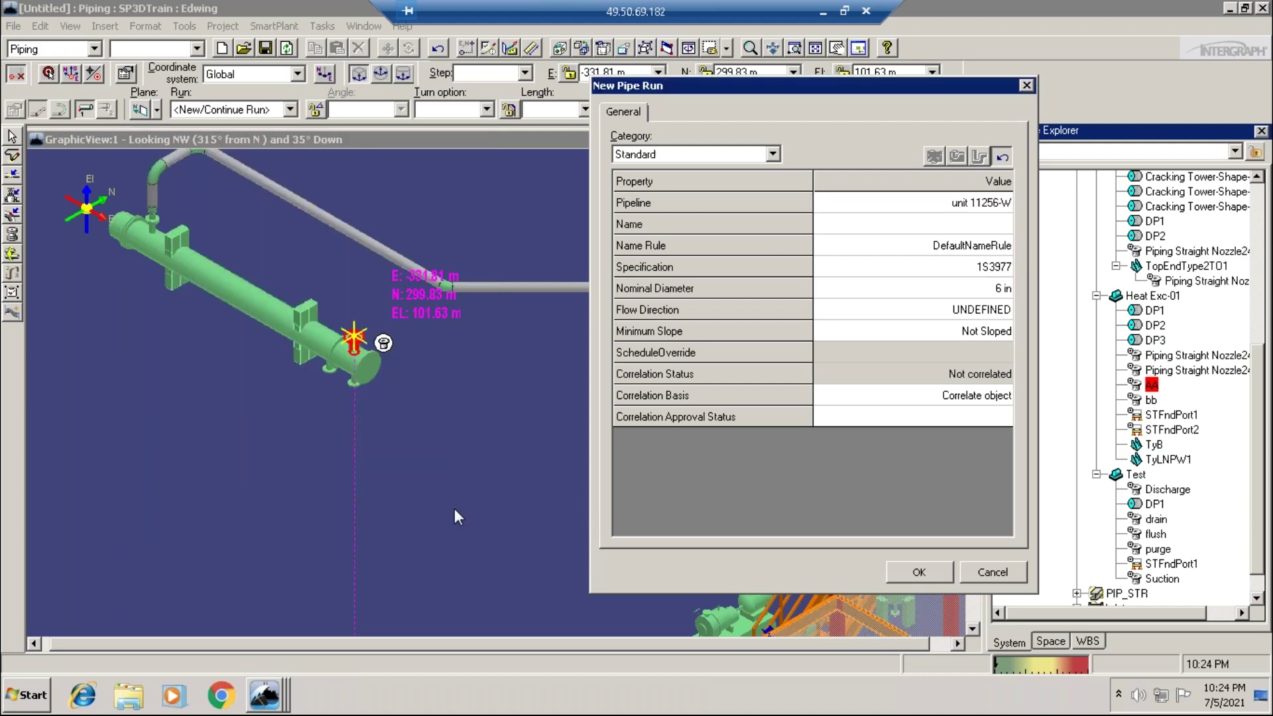
left_click(1026, 86)
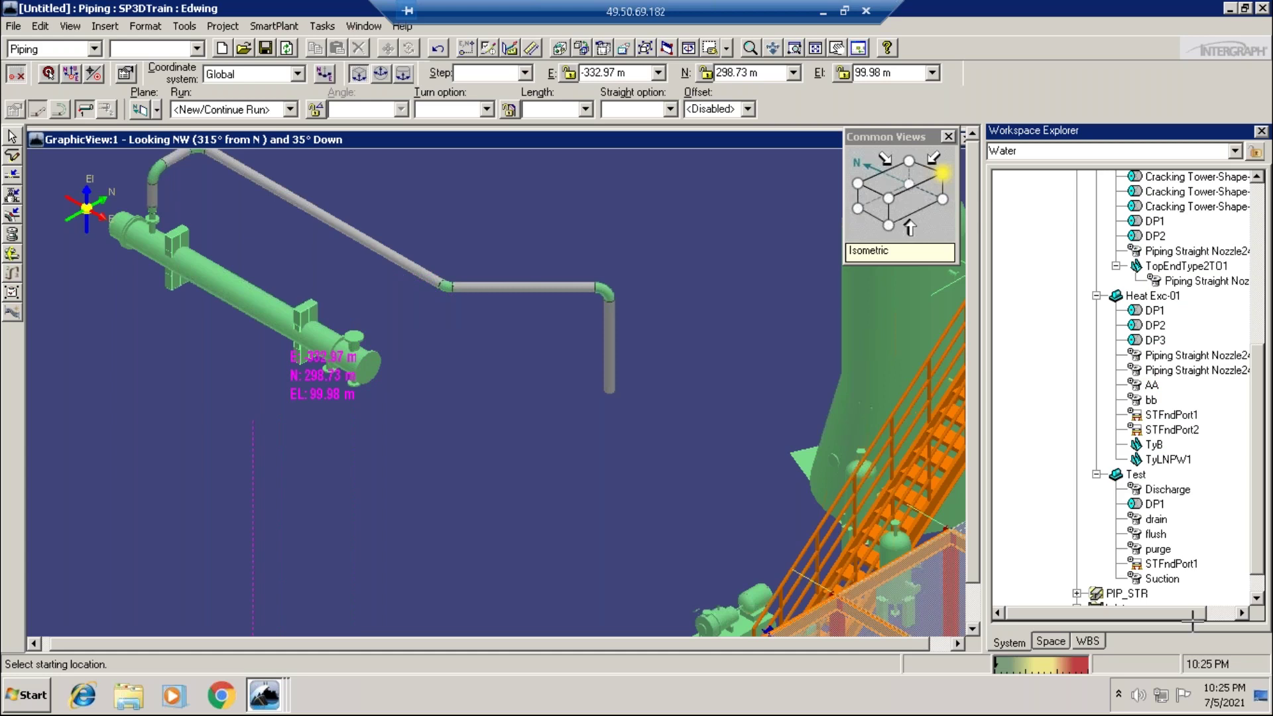
key("Escape")
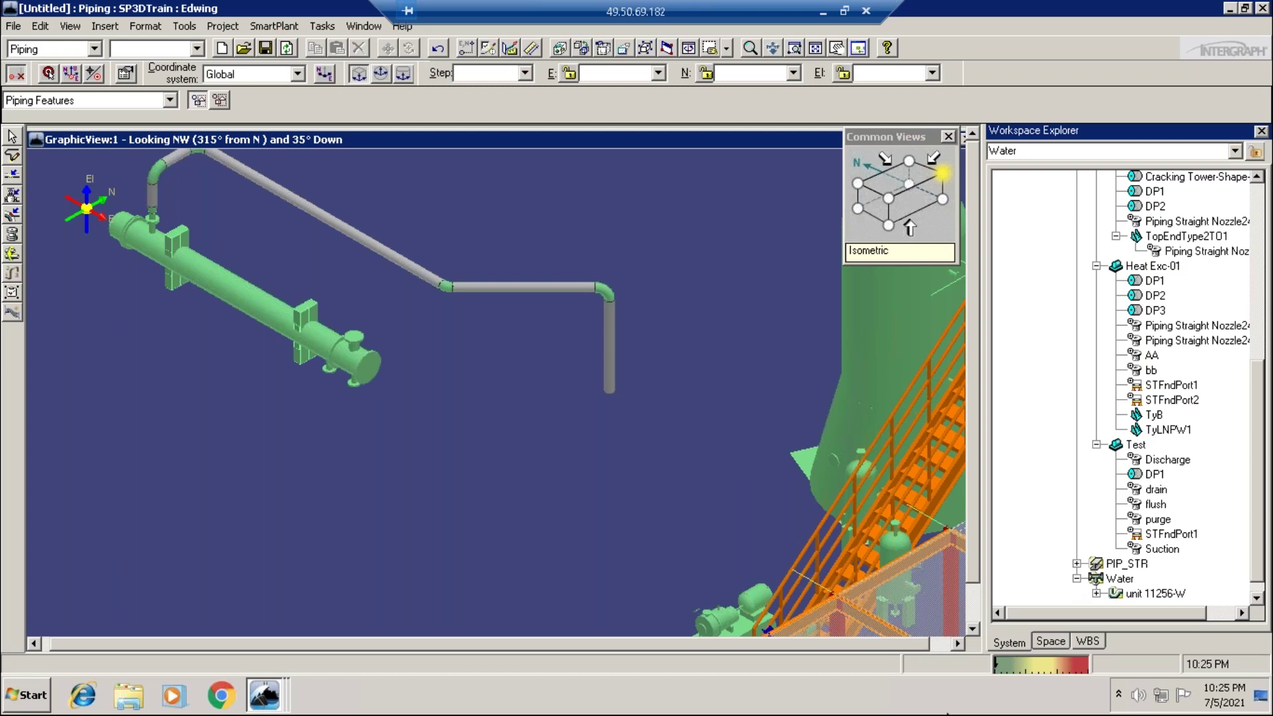
Set the selection filter to All and start a new pipeline under the Water system
left_click(1122, 577)
left_click(170, 101)
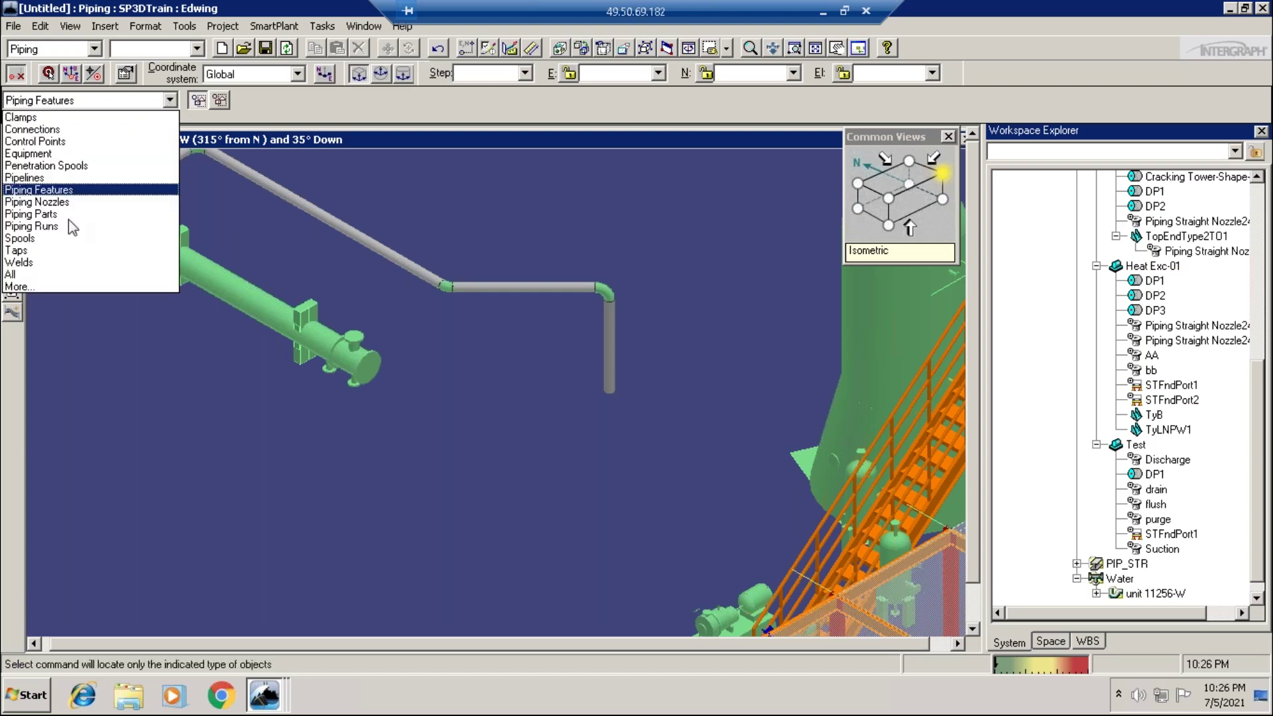
left_click(13, 276)
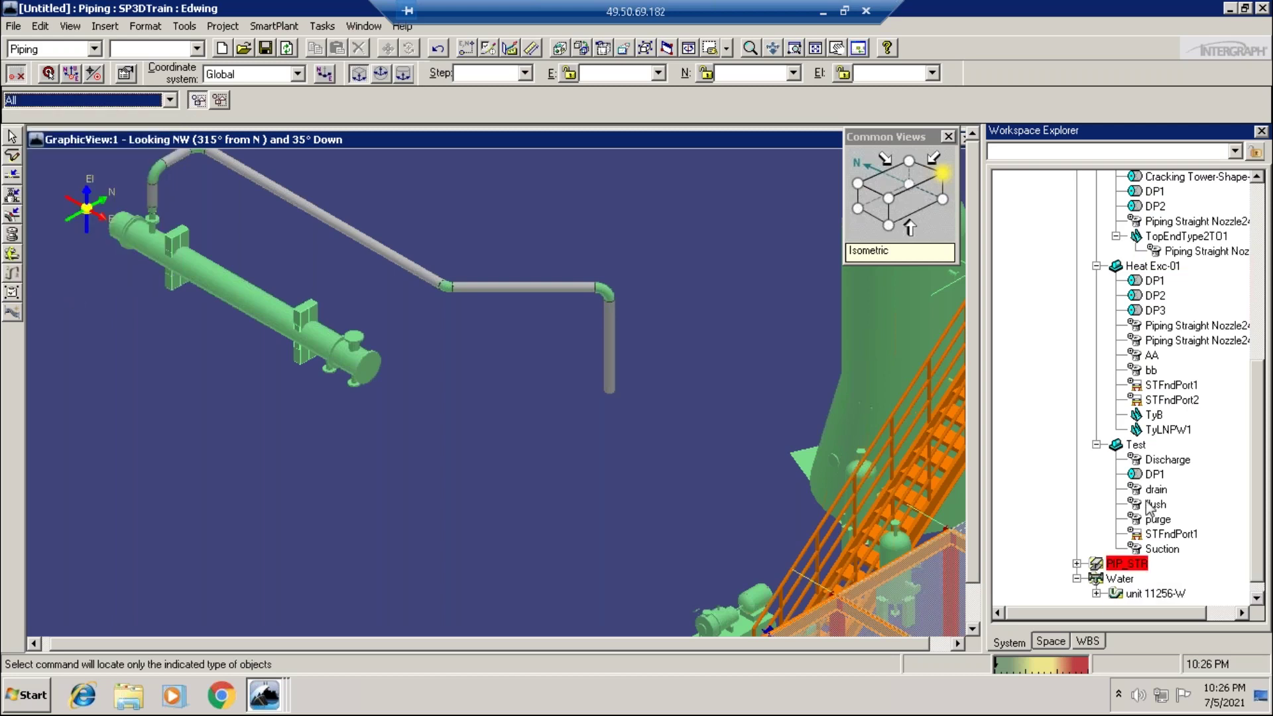
right_click(1123, 581)
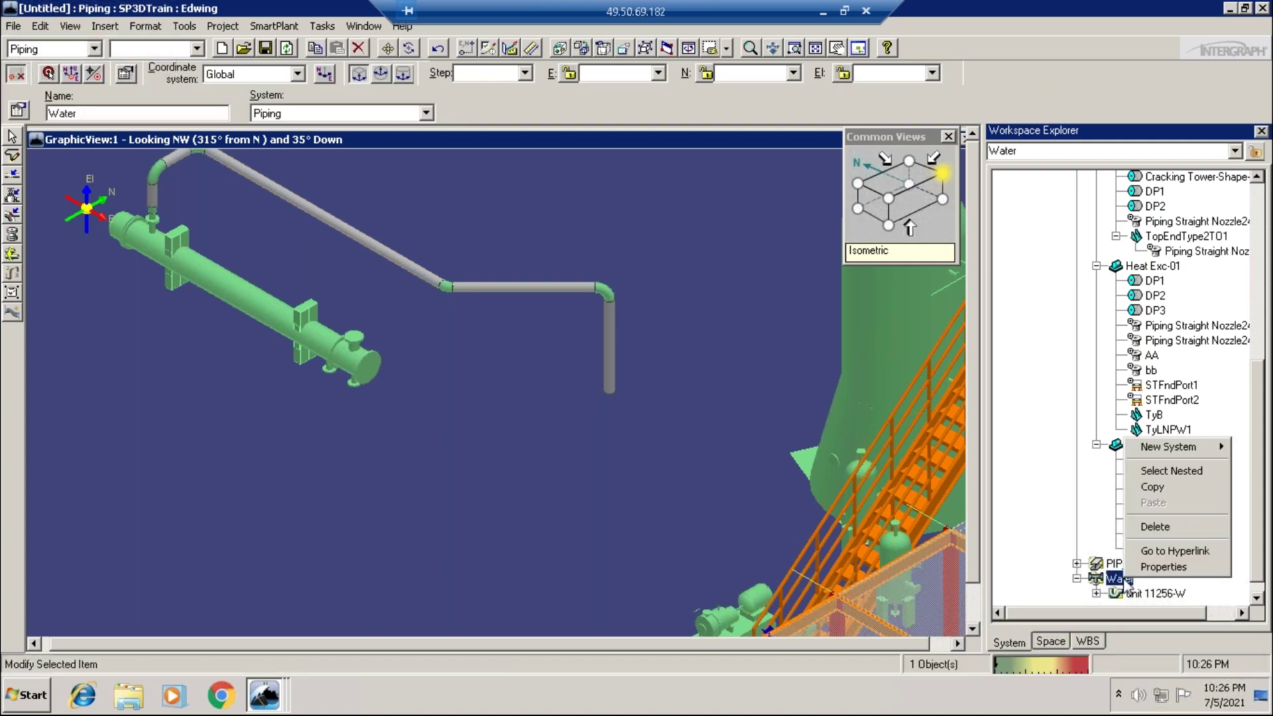
mouse_move(1184, 451)
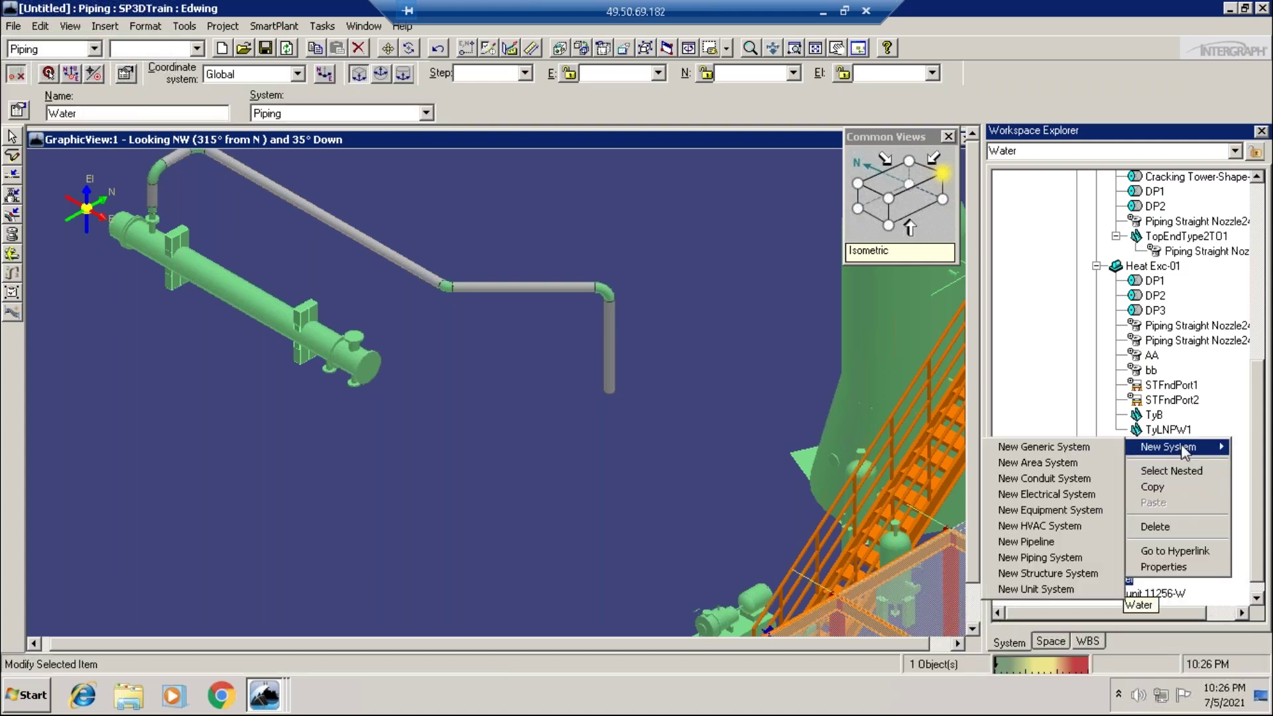
left_click(1046, 545)
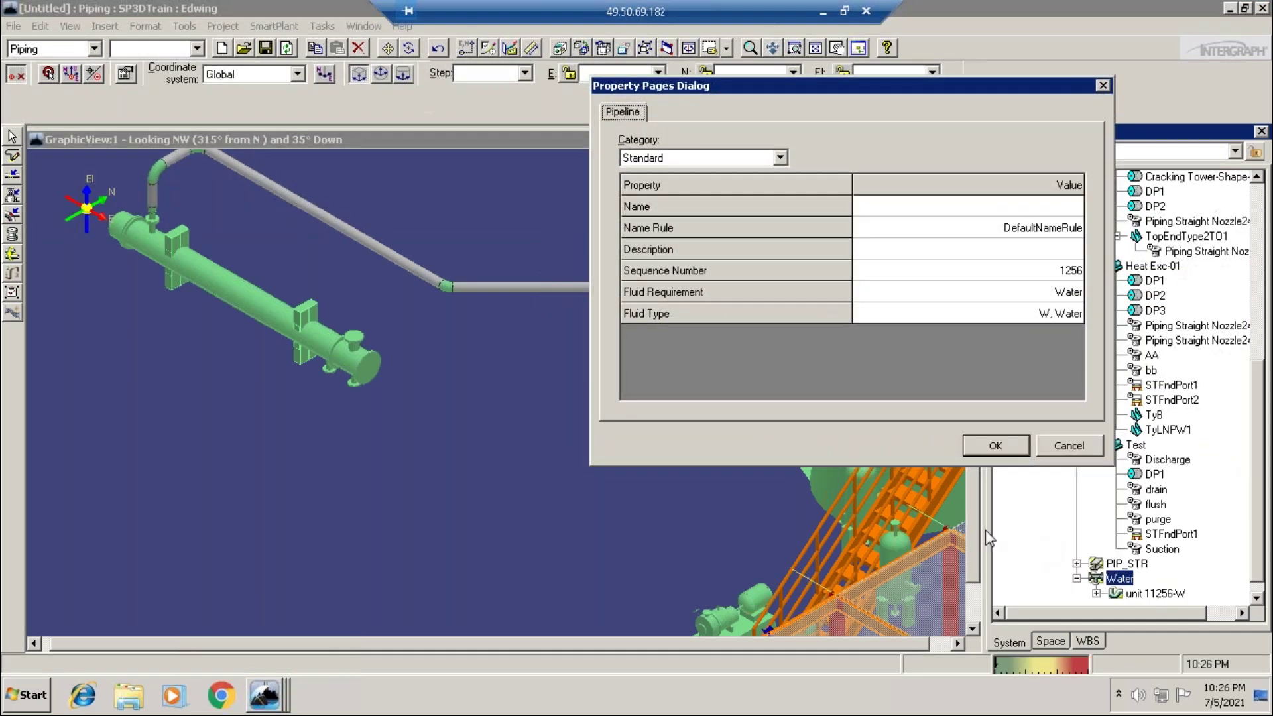
Set the new pipeline's sequence number to 20356, keeping DefaultNameRule as its name rule
left_click(1045, 209)
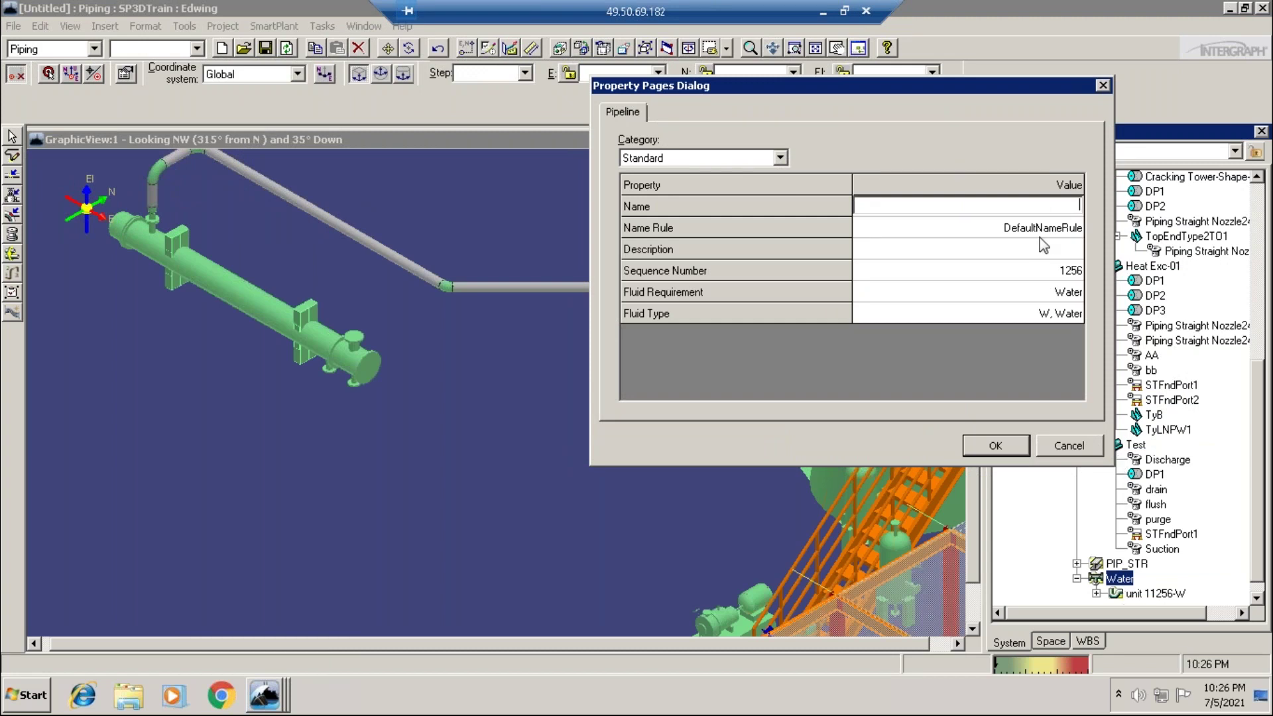
left_click(1040, 271)
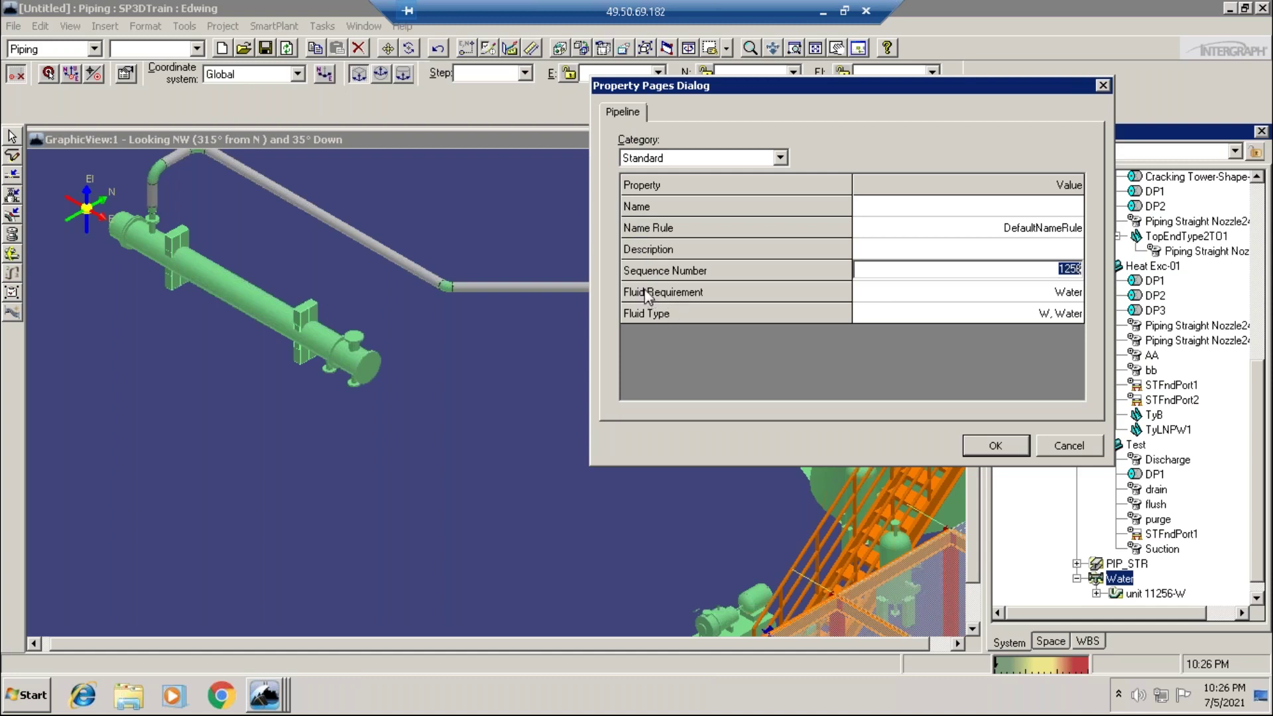
left_click(1046, 208)
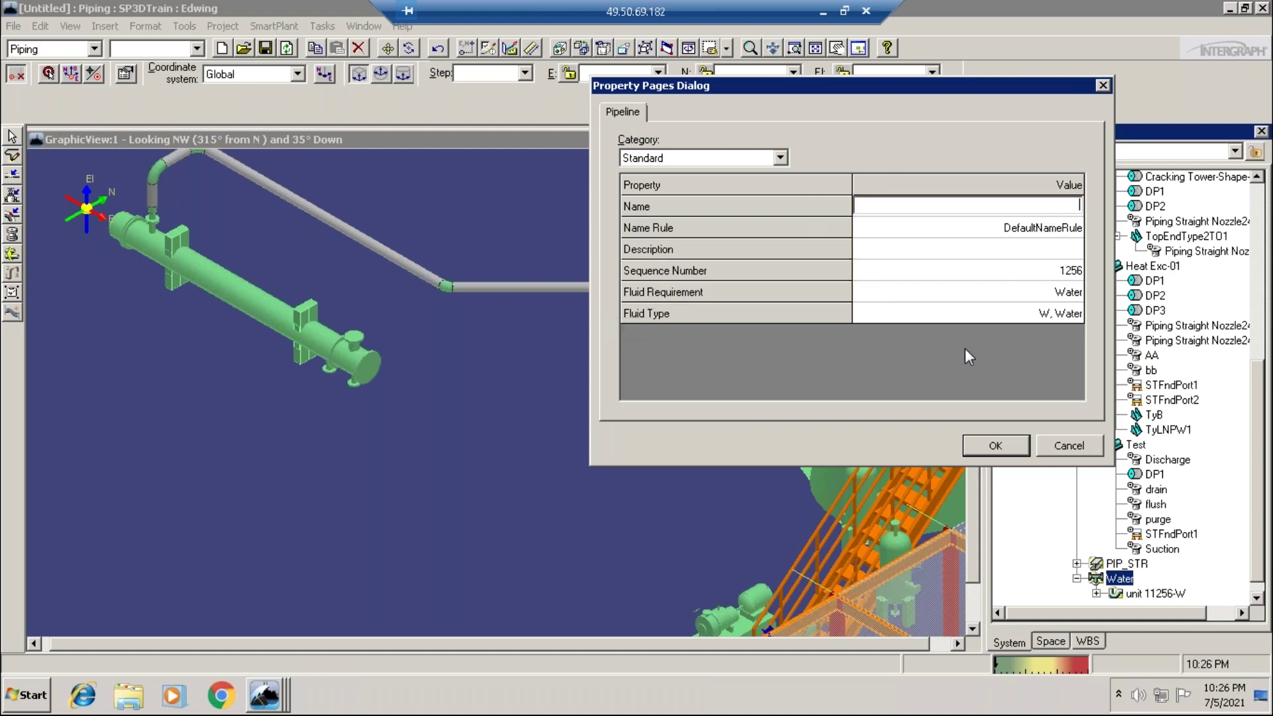
left_click(1029, 267)
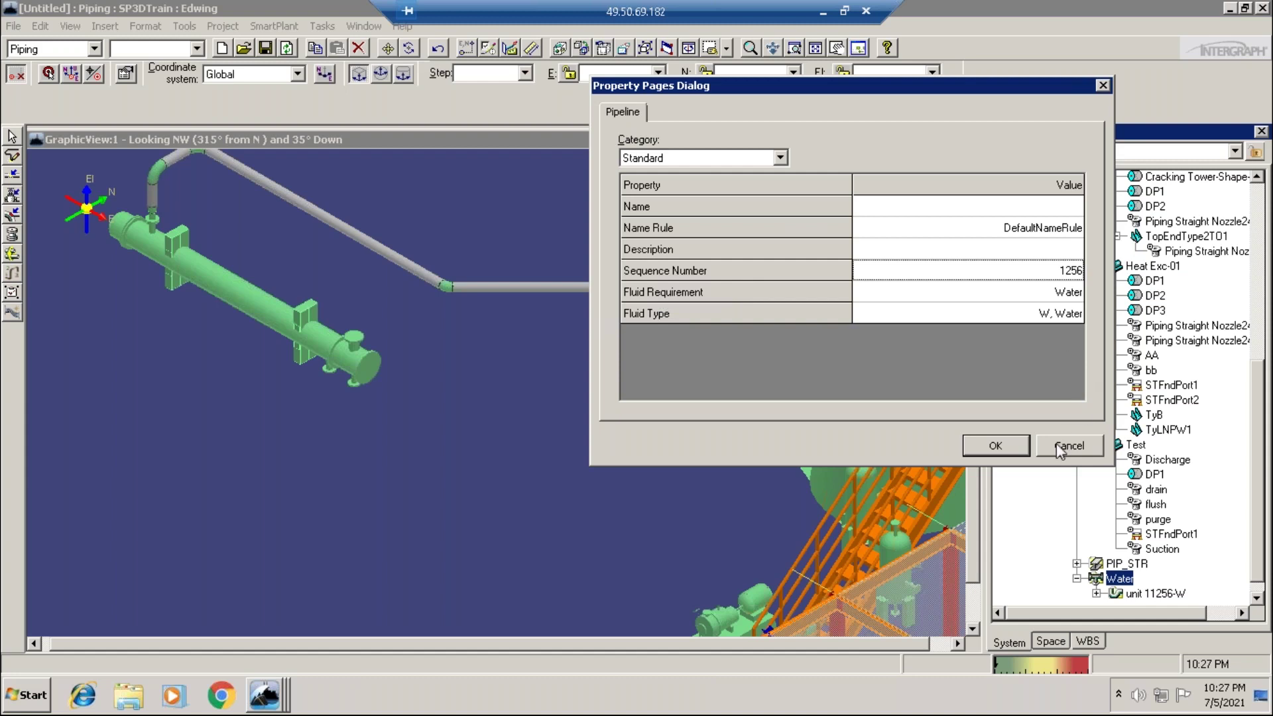
left_click(1029, 270)
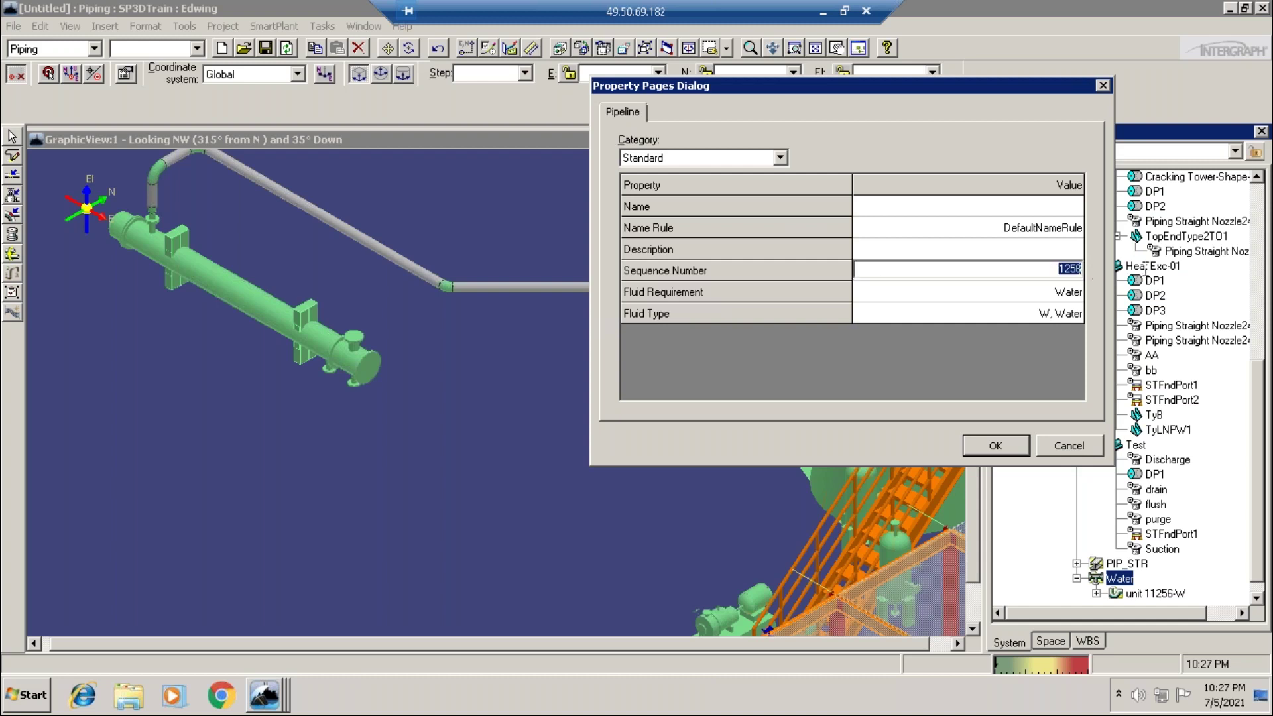
type("20356")
Set the new pipeline's fluid requirement to Steam and create the pipeline
left_click(1064, 293)
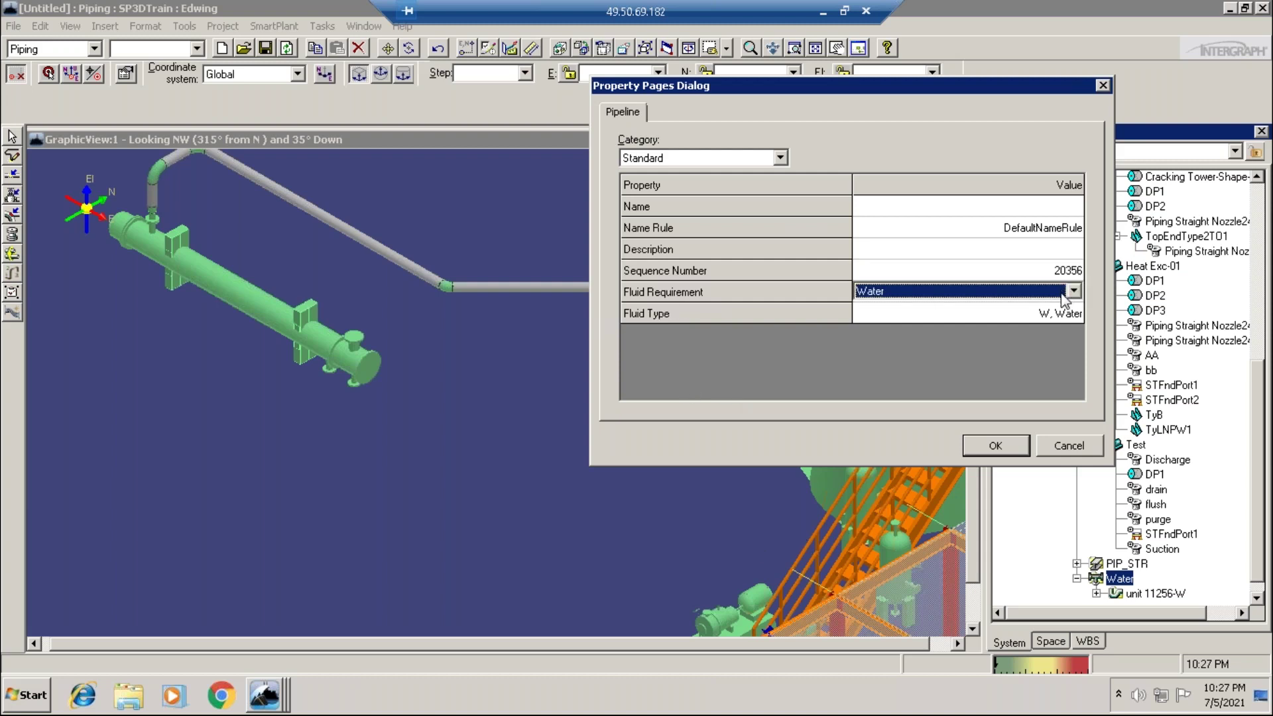
left_click(1073, 291)
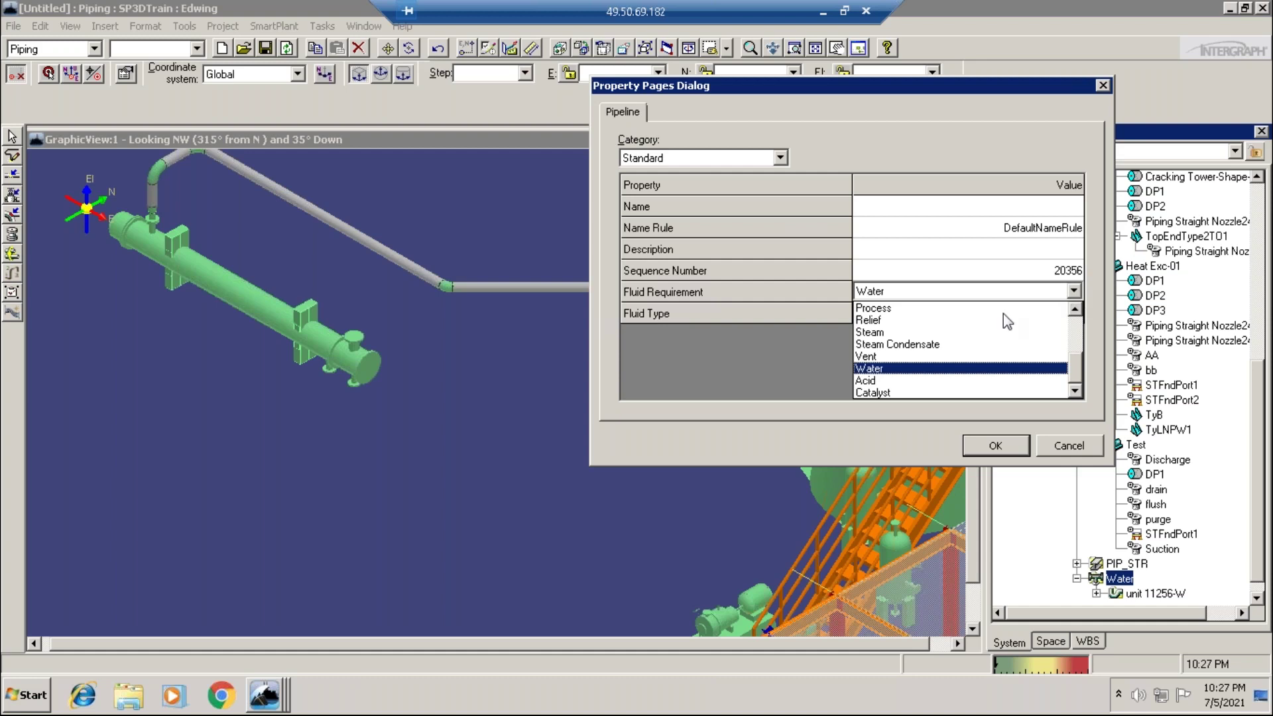
left_click(888, 332)
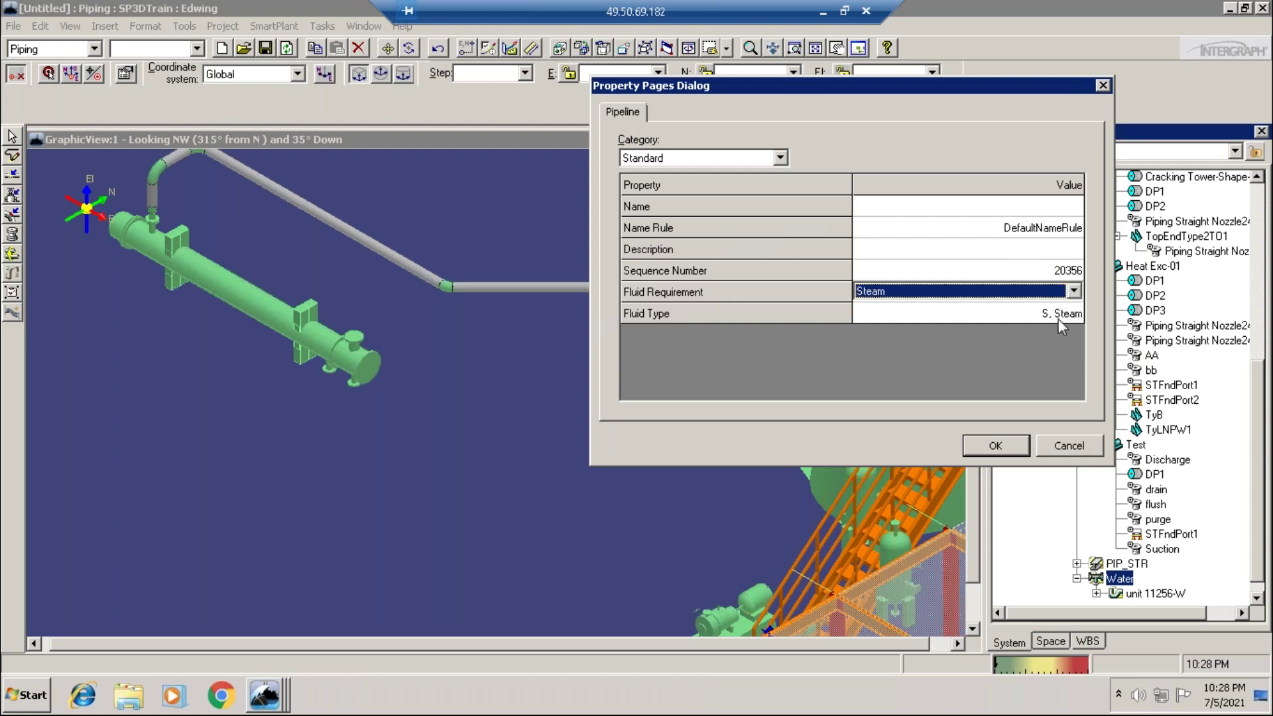
left_click(998, 445)
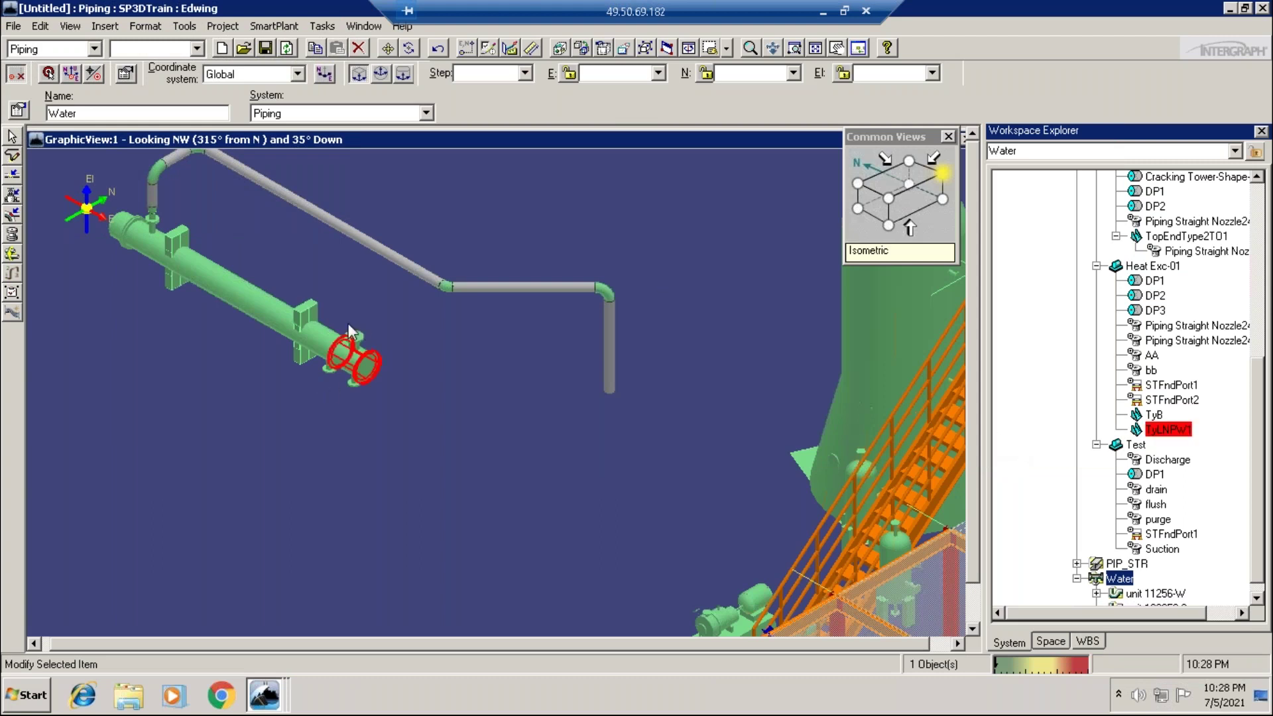
Start routing a new pipe run from a point beside the unconnected upper nozzle of the heat exchanger
left_click(12, 158)
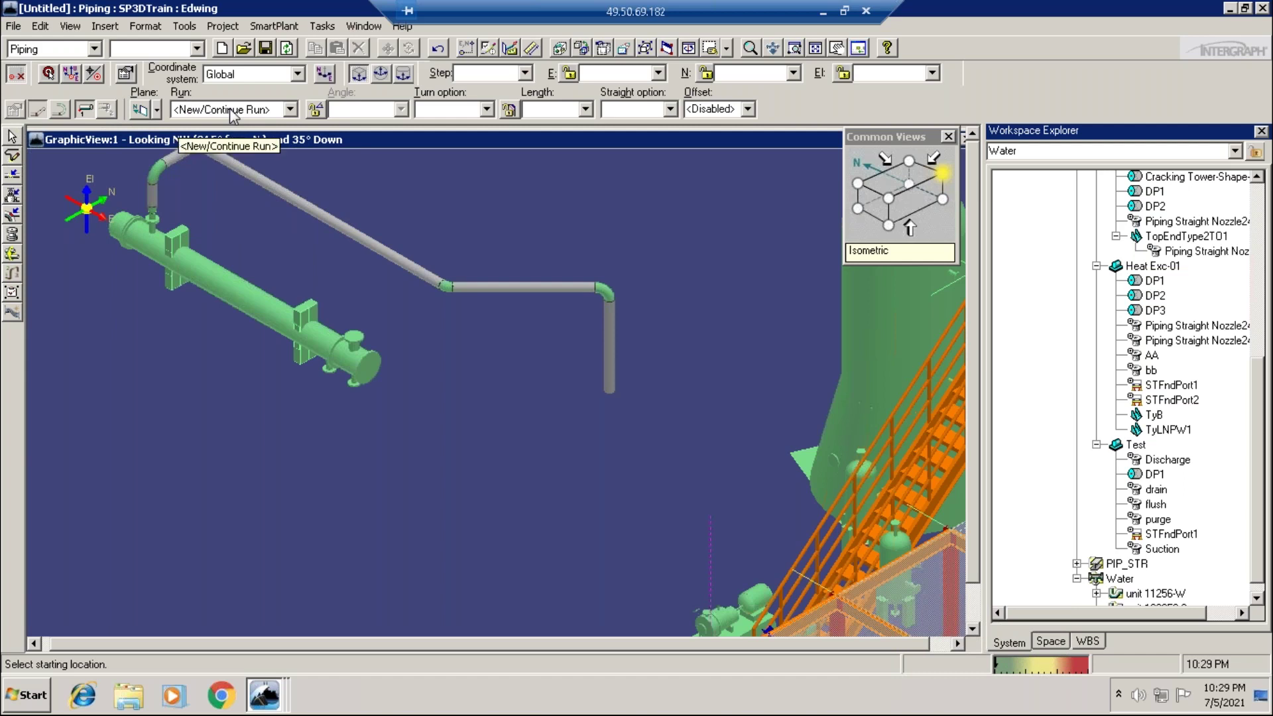
left_click(290, 111)
left_click(290, 110)
left_click(290, 110)
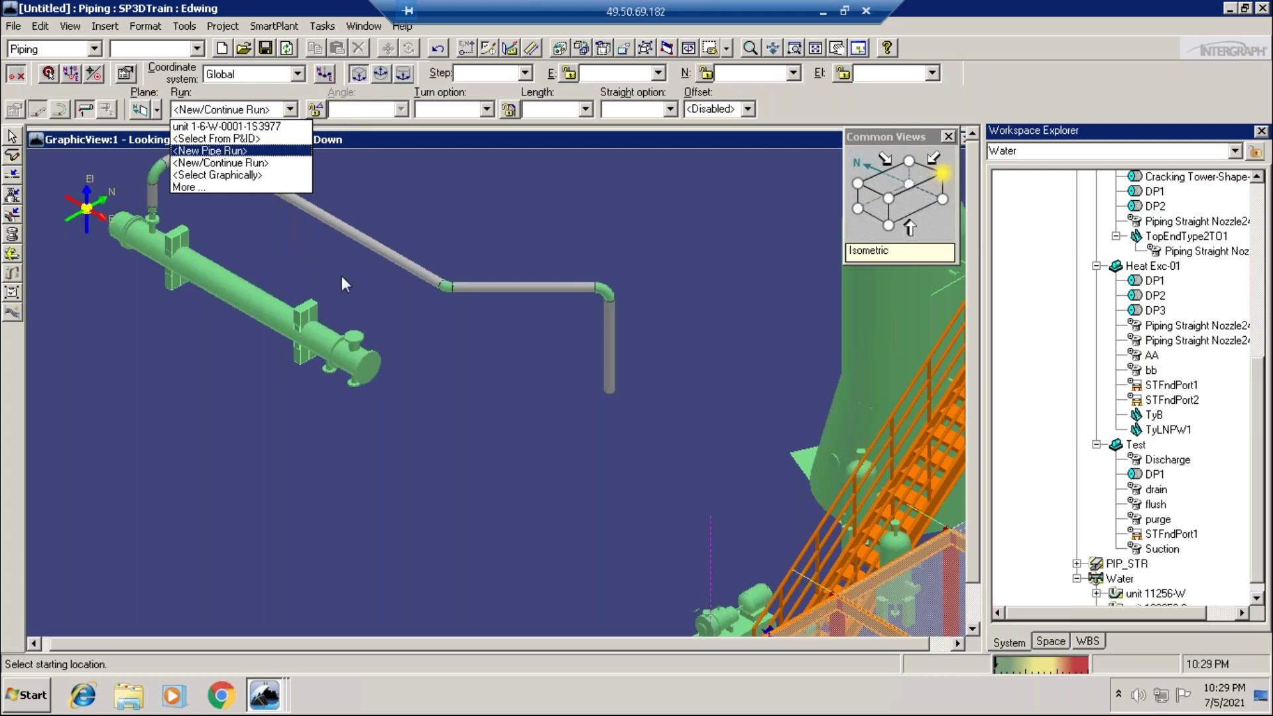
left_click(105, 275)
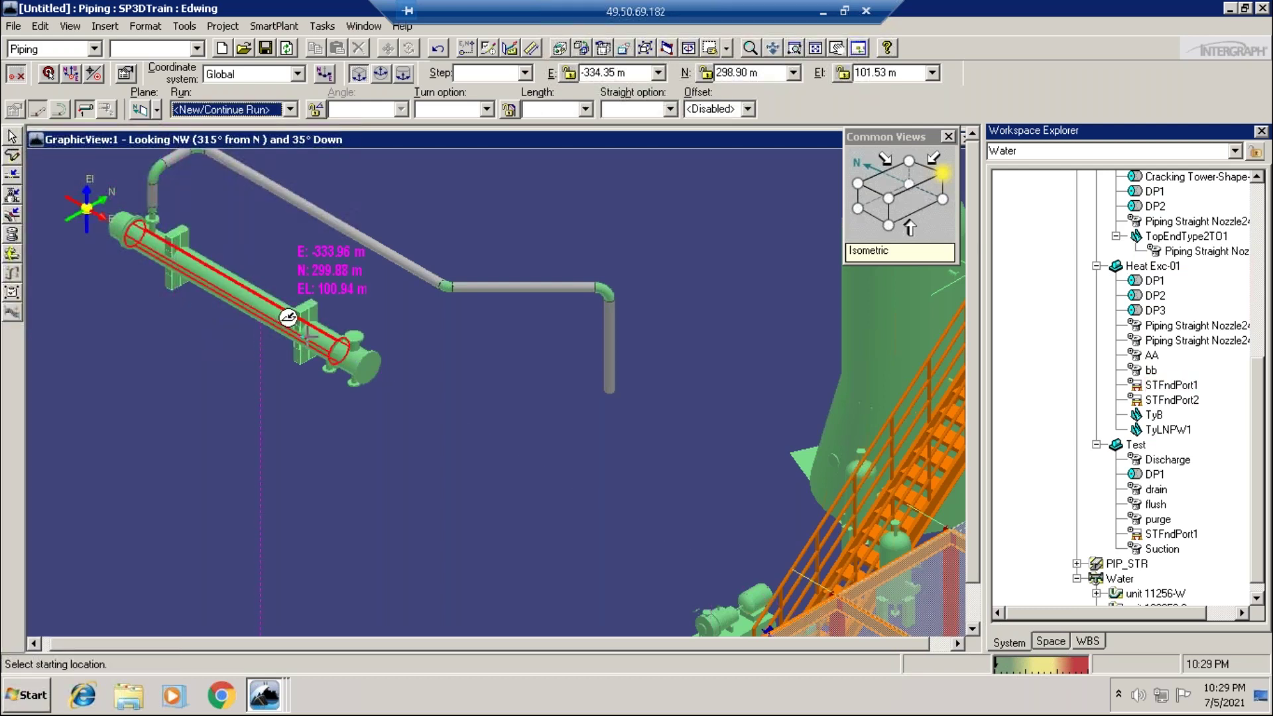
left_click(373, 331)
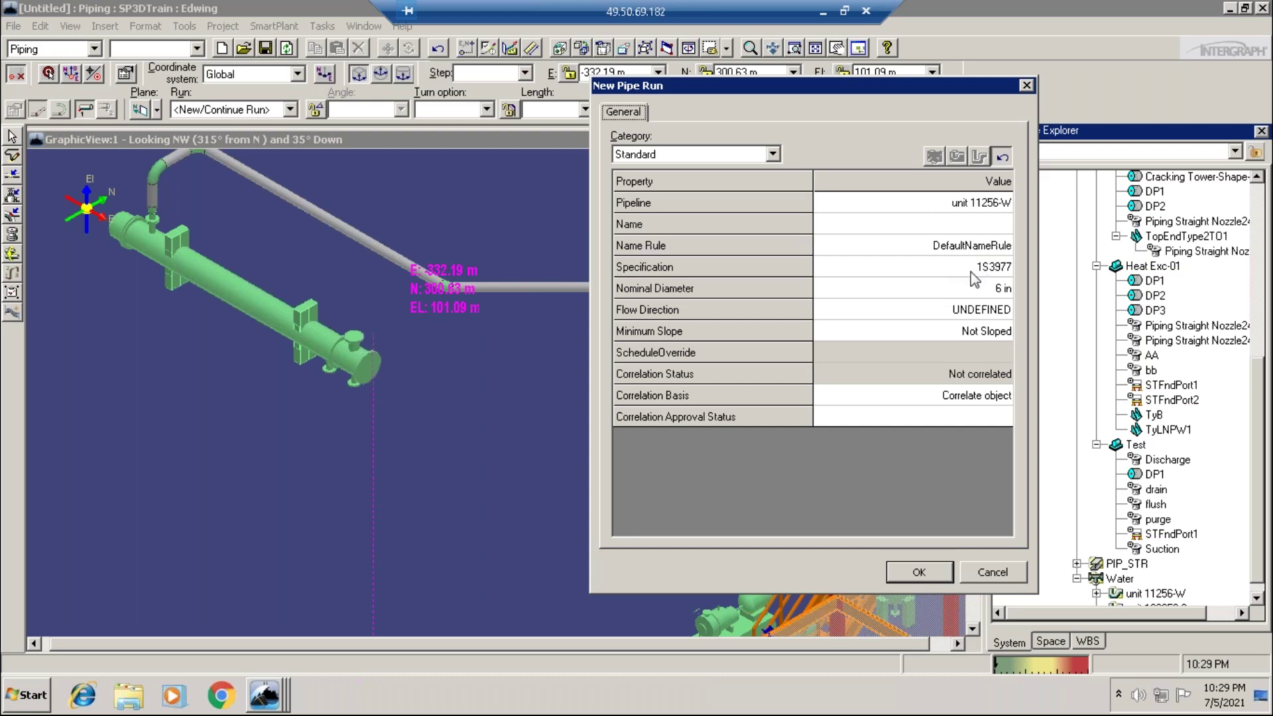
Assign the new pipe run to pipeline unit 120356-S under unit 1, Piping, Water in the workspace
left_click(975, 209)
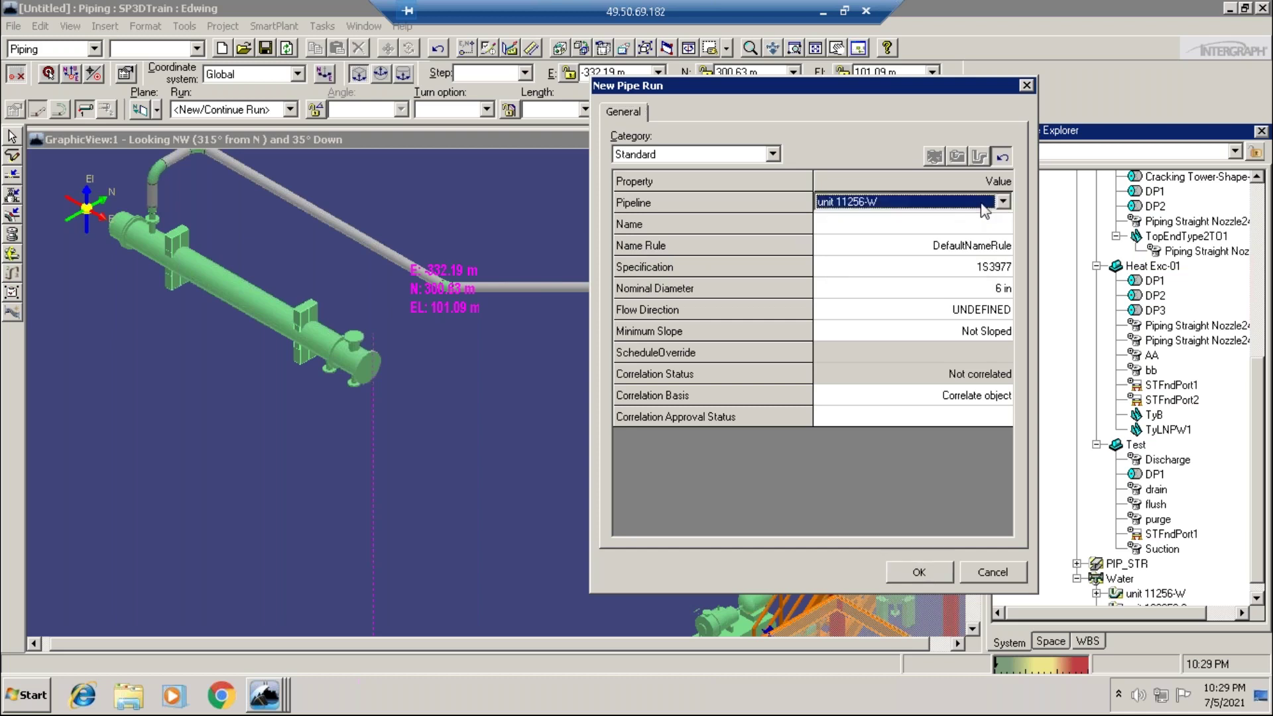
left_click(1004, 203)
left_click(837, 231)
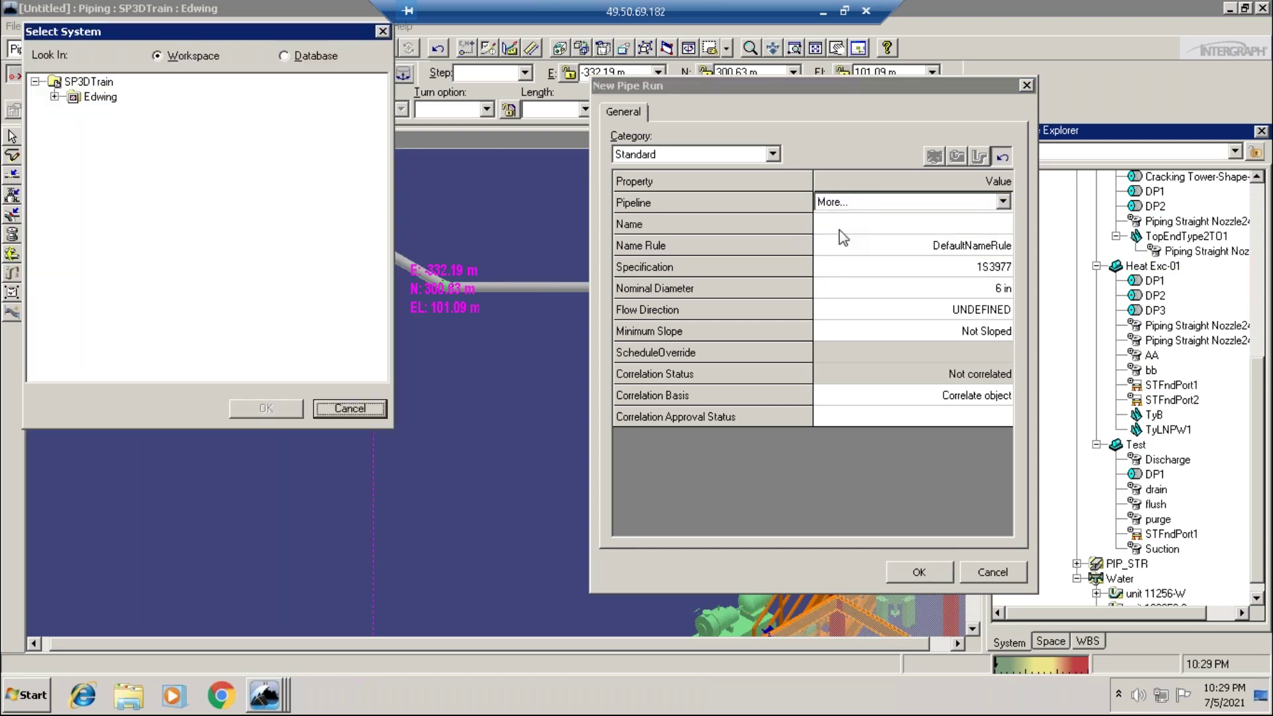
left_click(55, 97)
left_click(75, 112)
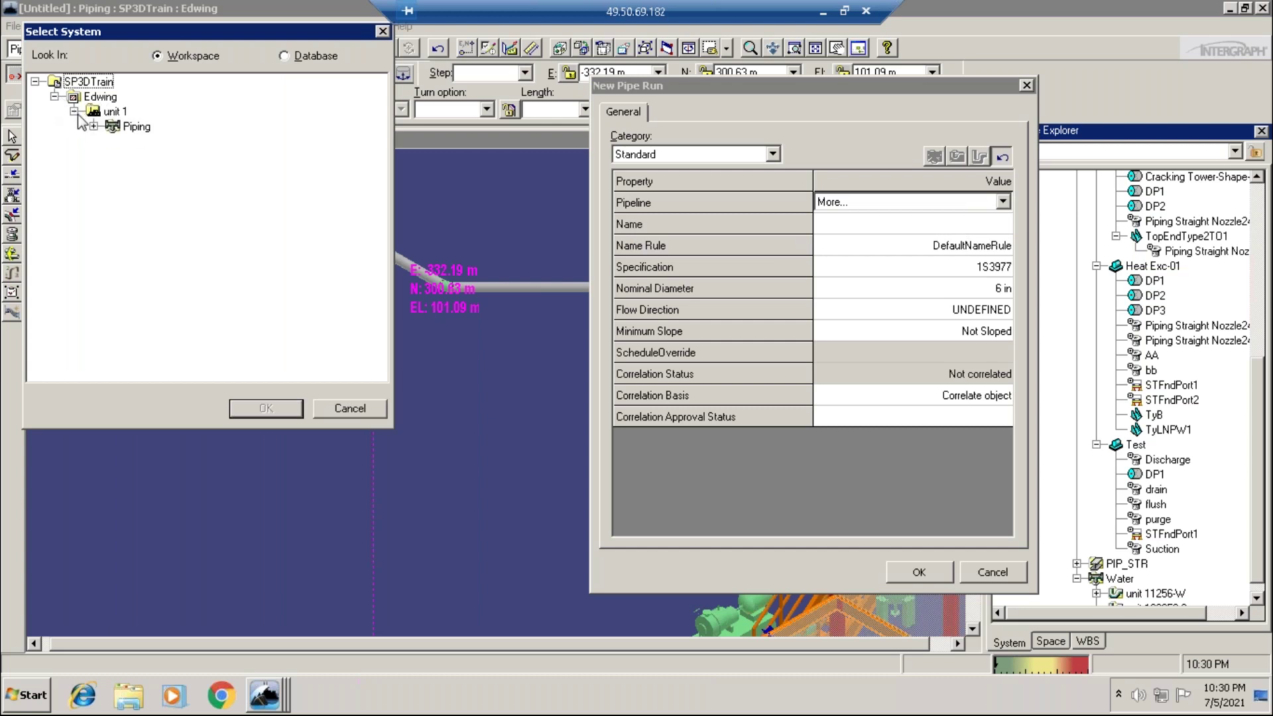
left_click(93, 126)
left_click(115, 141)
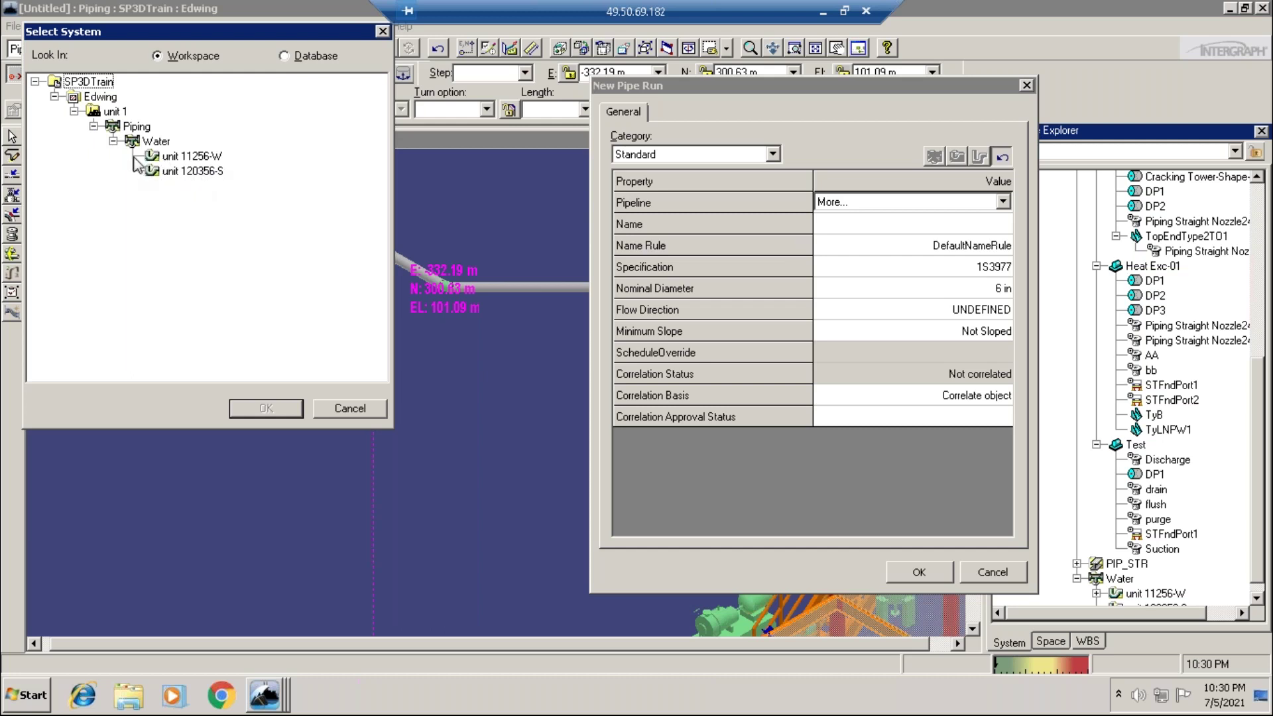
left_click(206, 174)
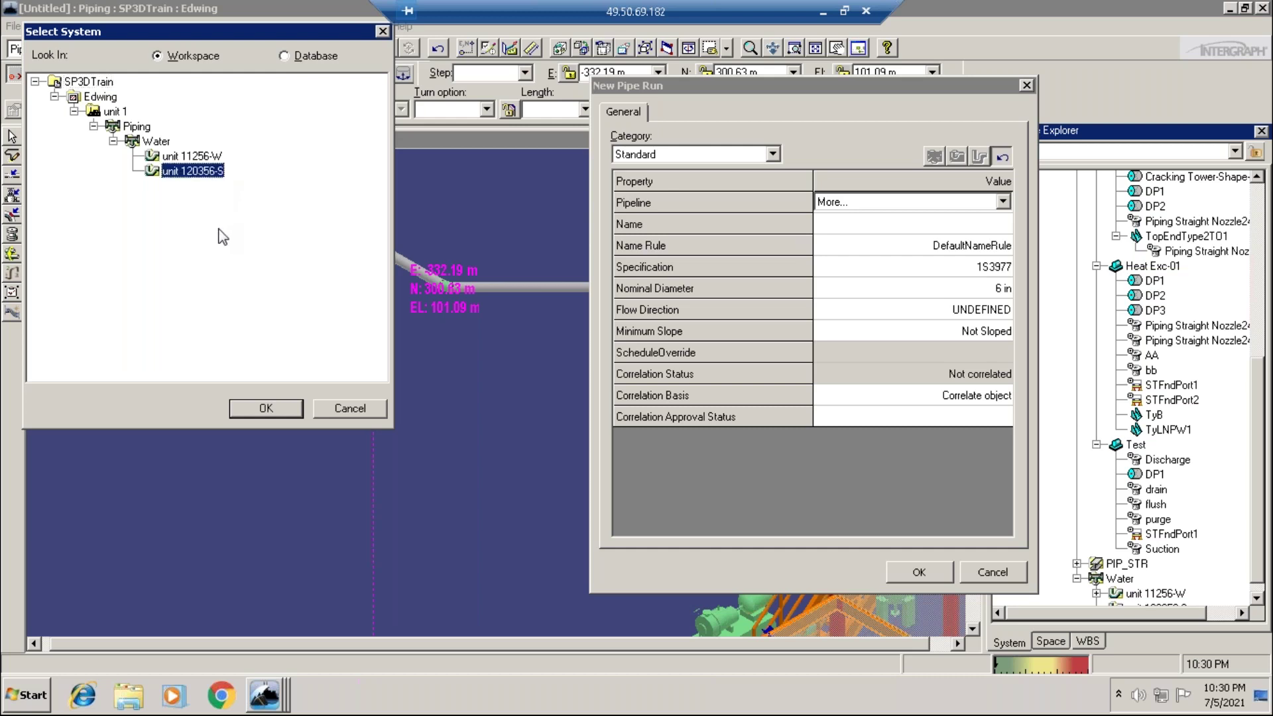
left_click(266, 408)
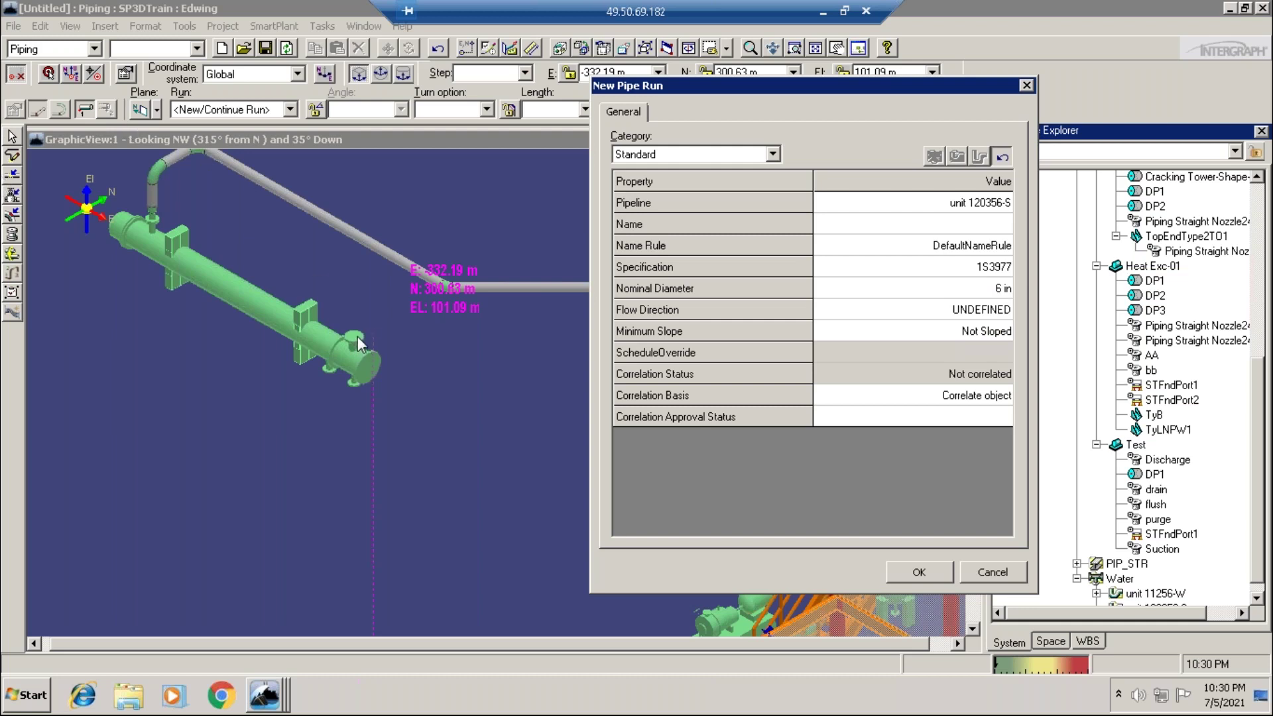
Set the new pipe run's nominal diameter to 4 in
left_click(998, 288)
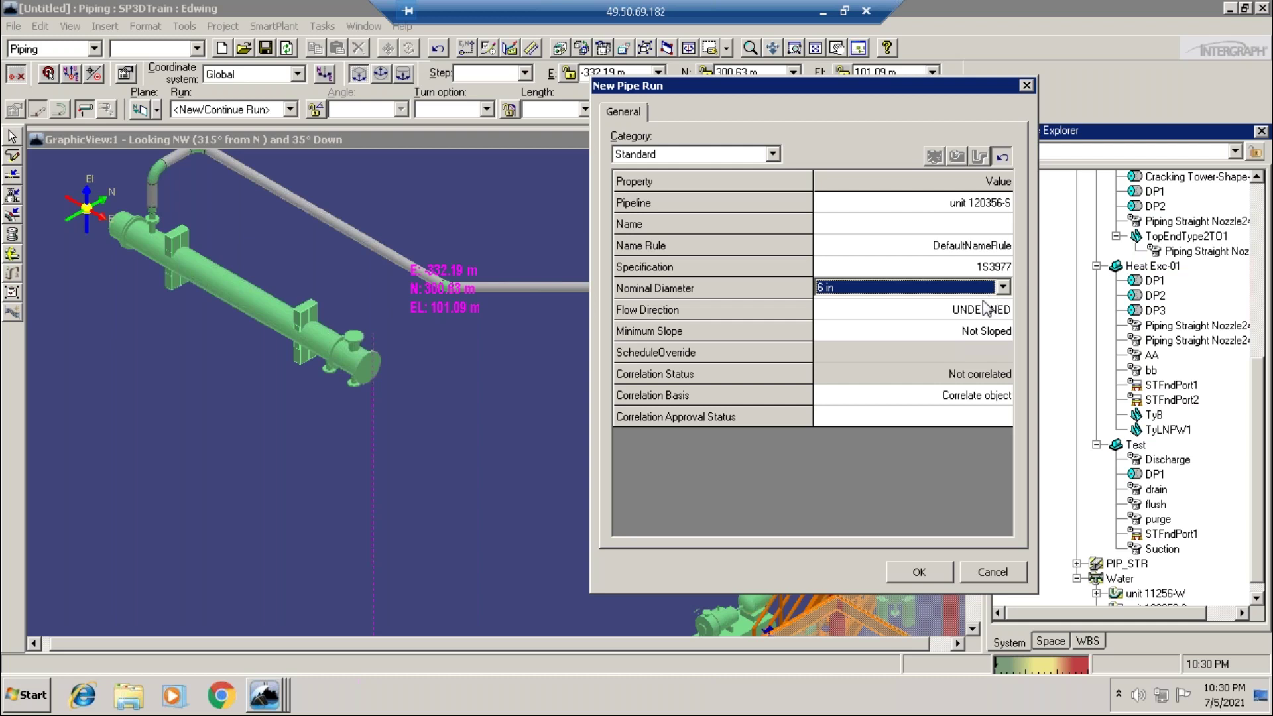
left_click(1003, 287)
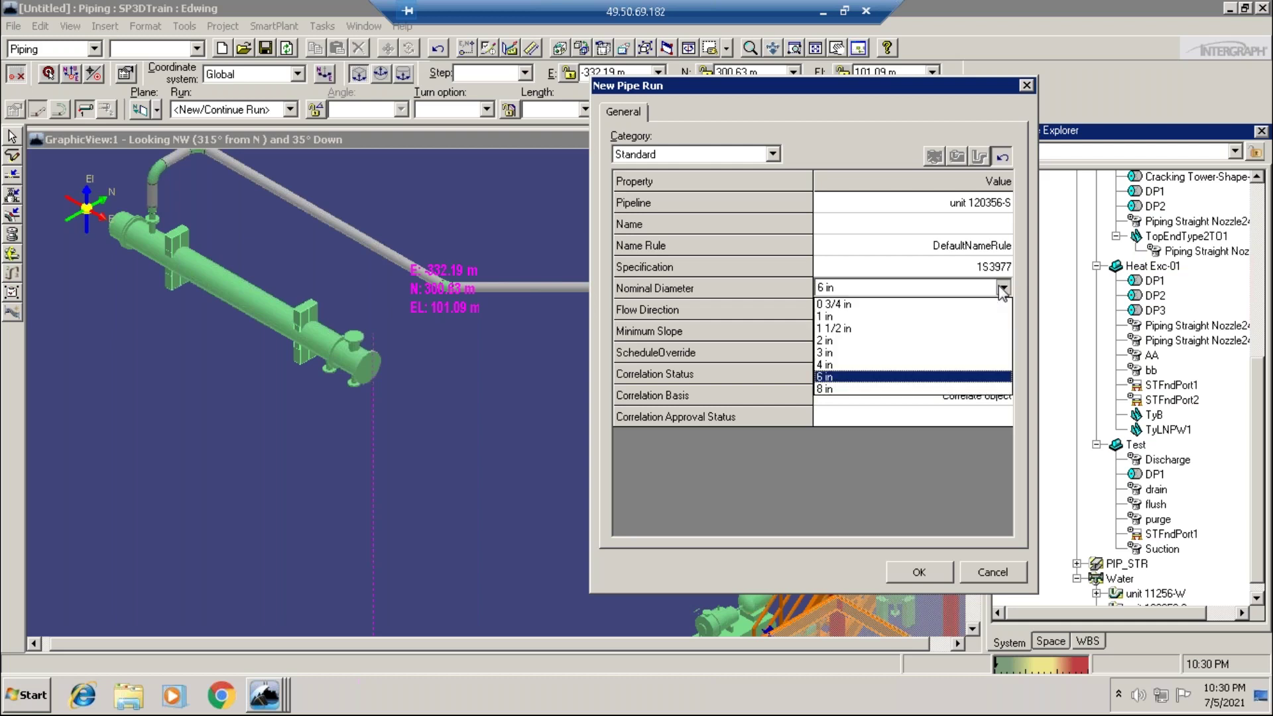
left_click(829, 364)
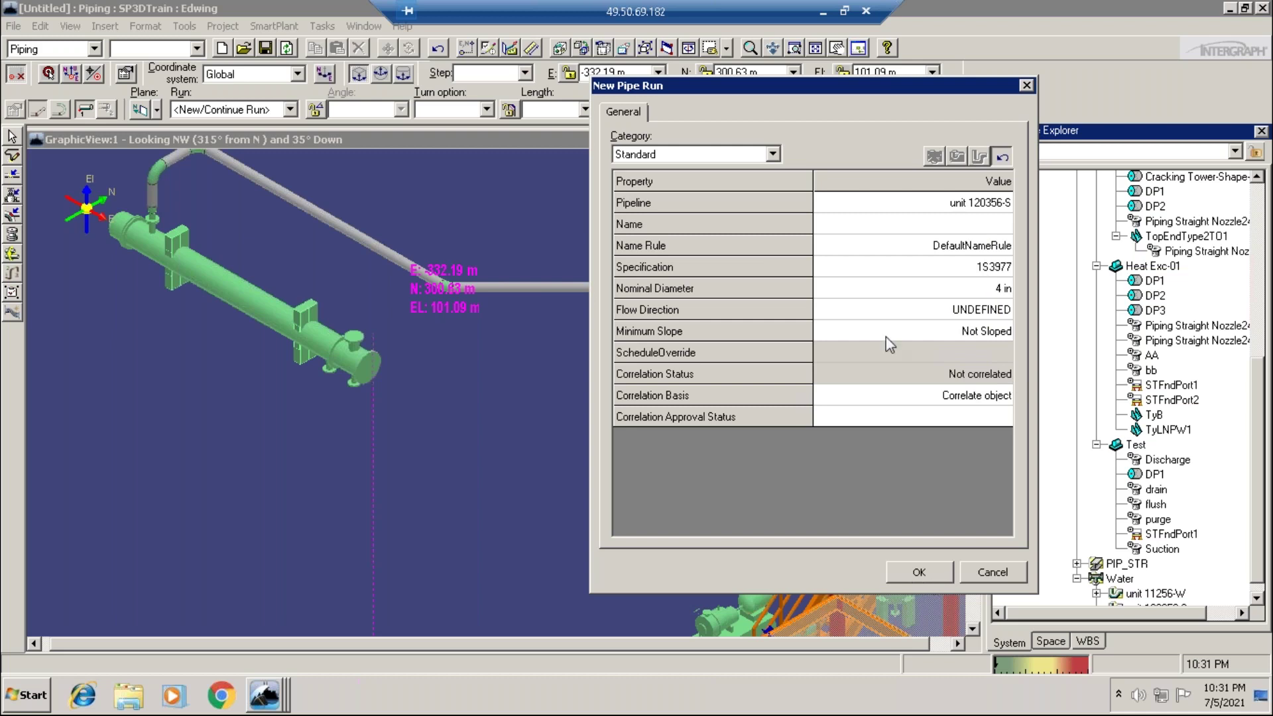
left_click(944, 574)
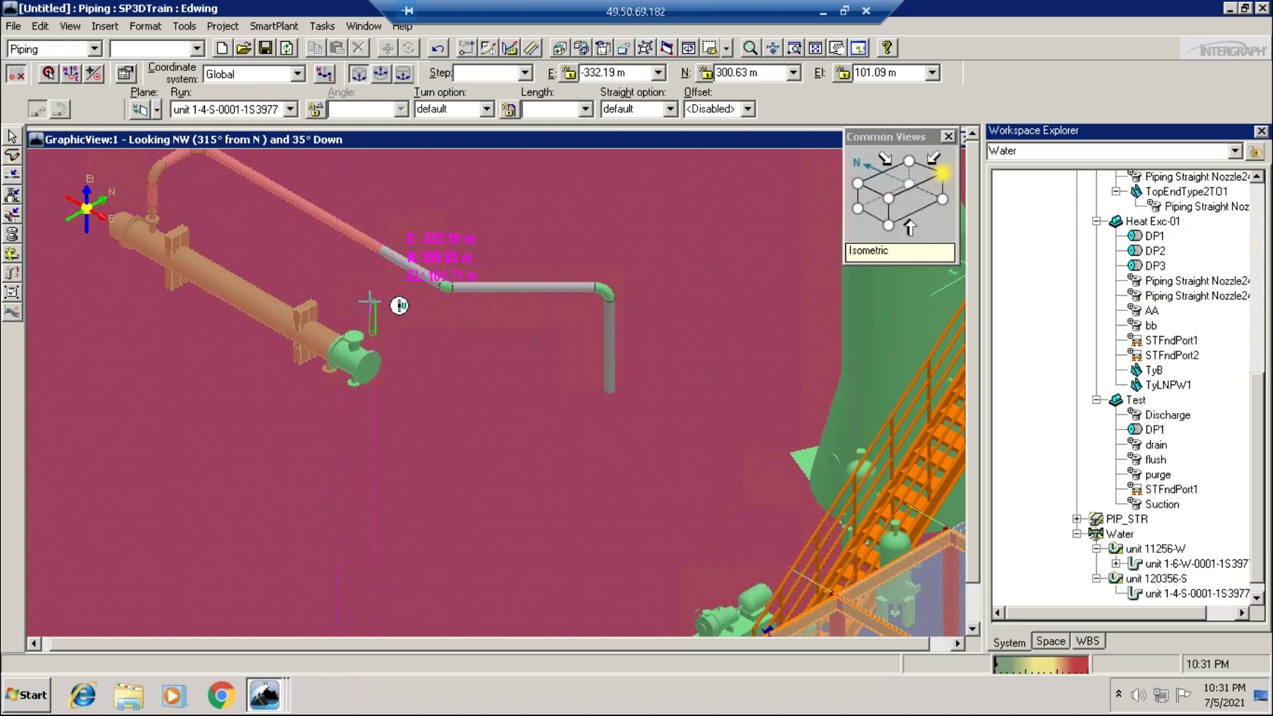
left_click(370, 302)
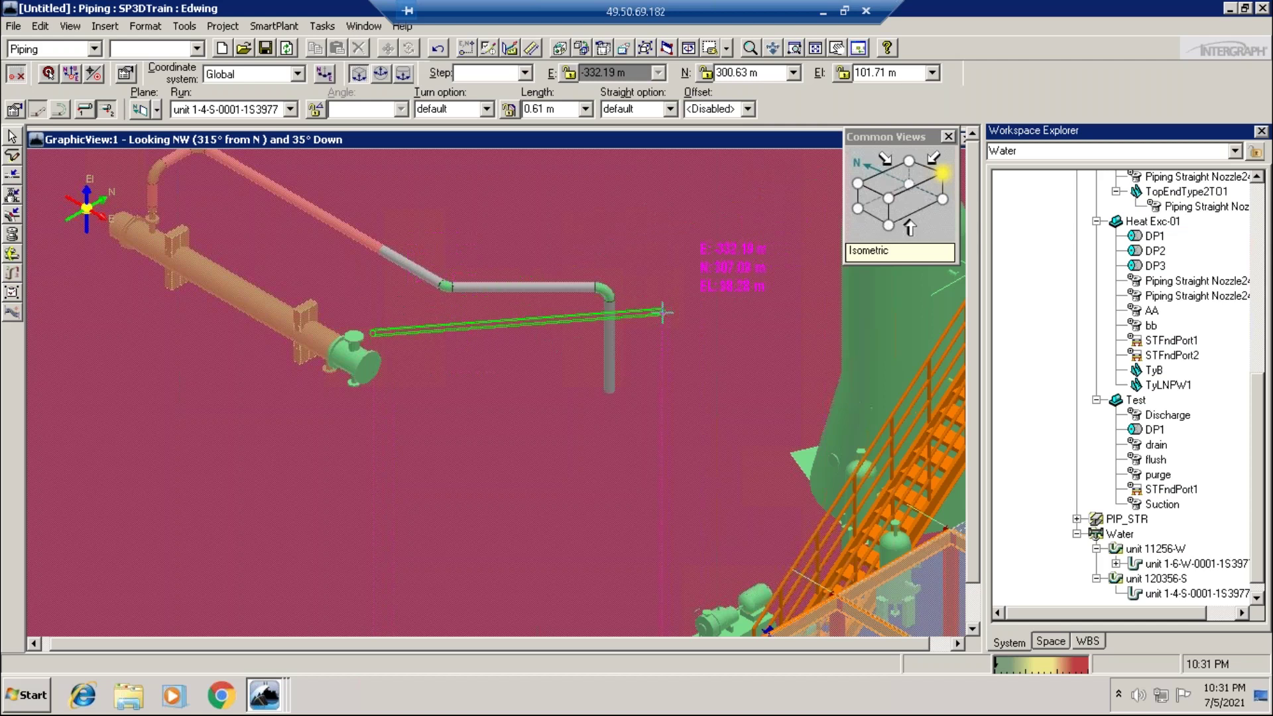
key("Escape")
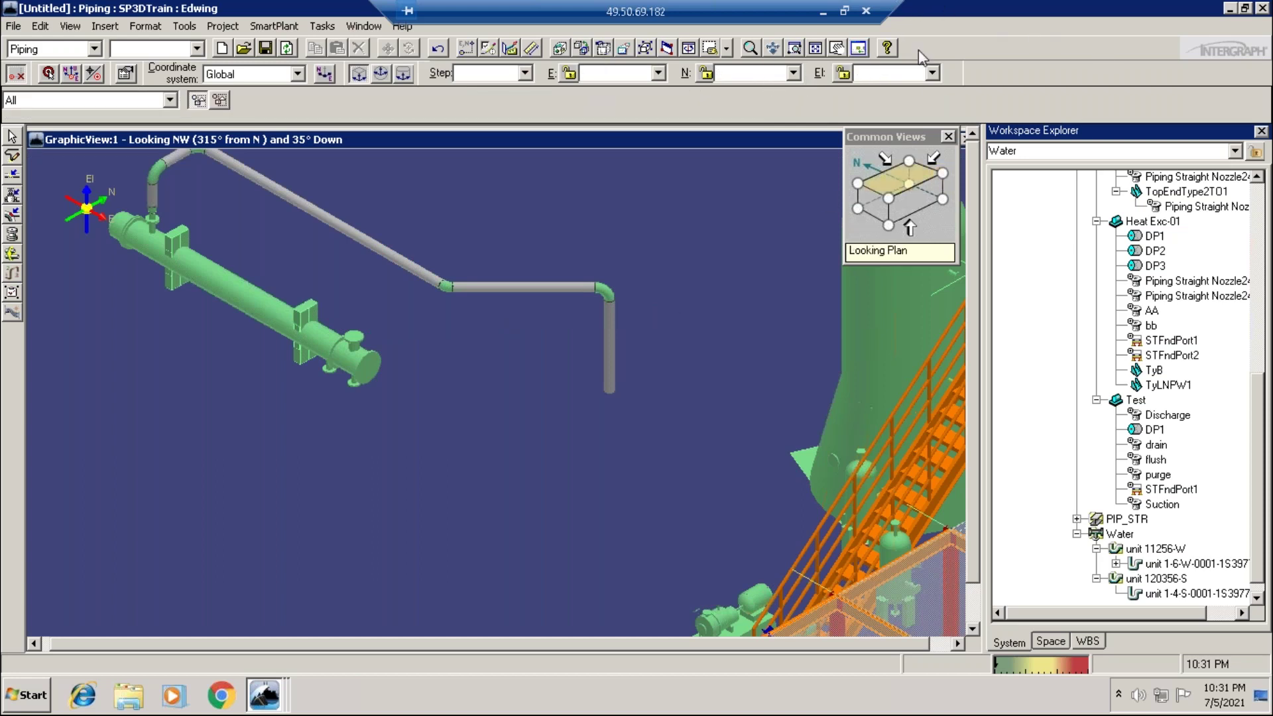
Route a 4 in pipe run in pipeline unit 120356-S from the heat exchanger's unconnected upper nozzle, rising vertically about 1.31 m
left_click(12, 157)
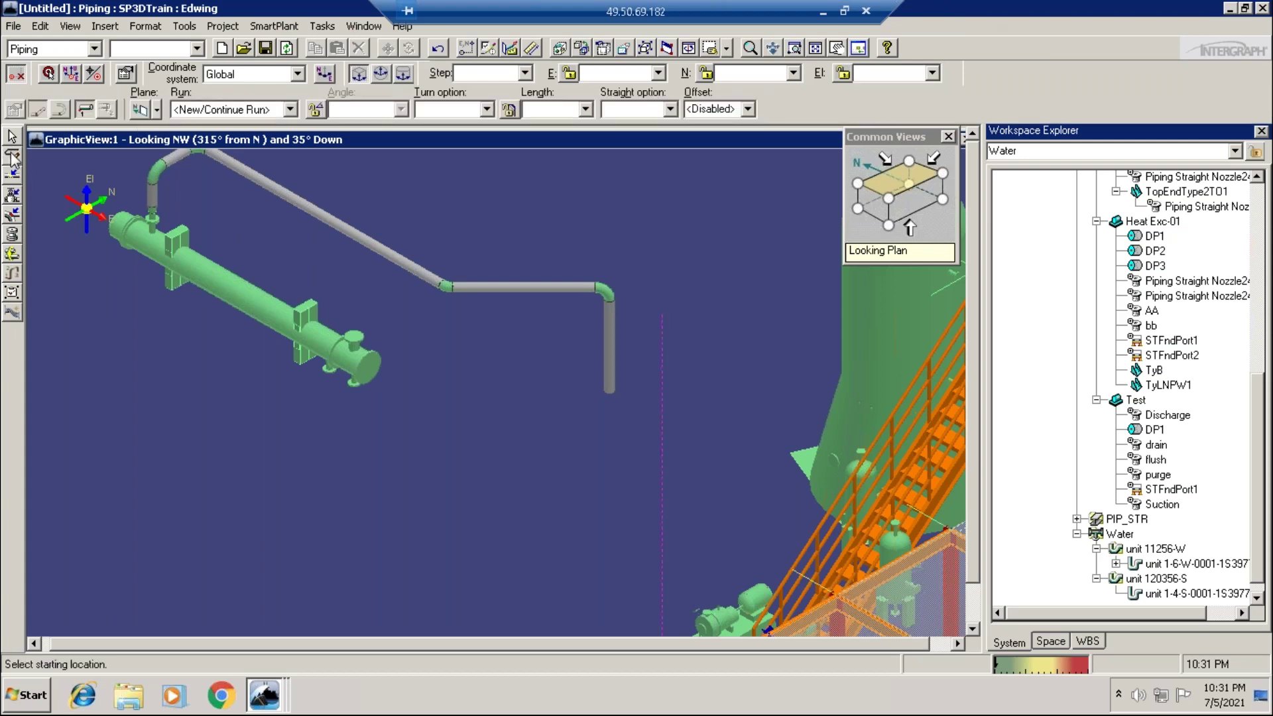
left_click(354, 337)
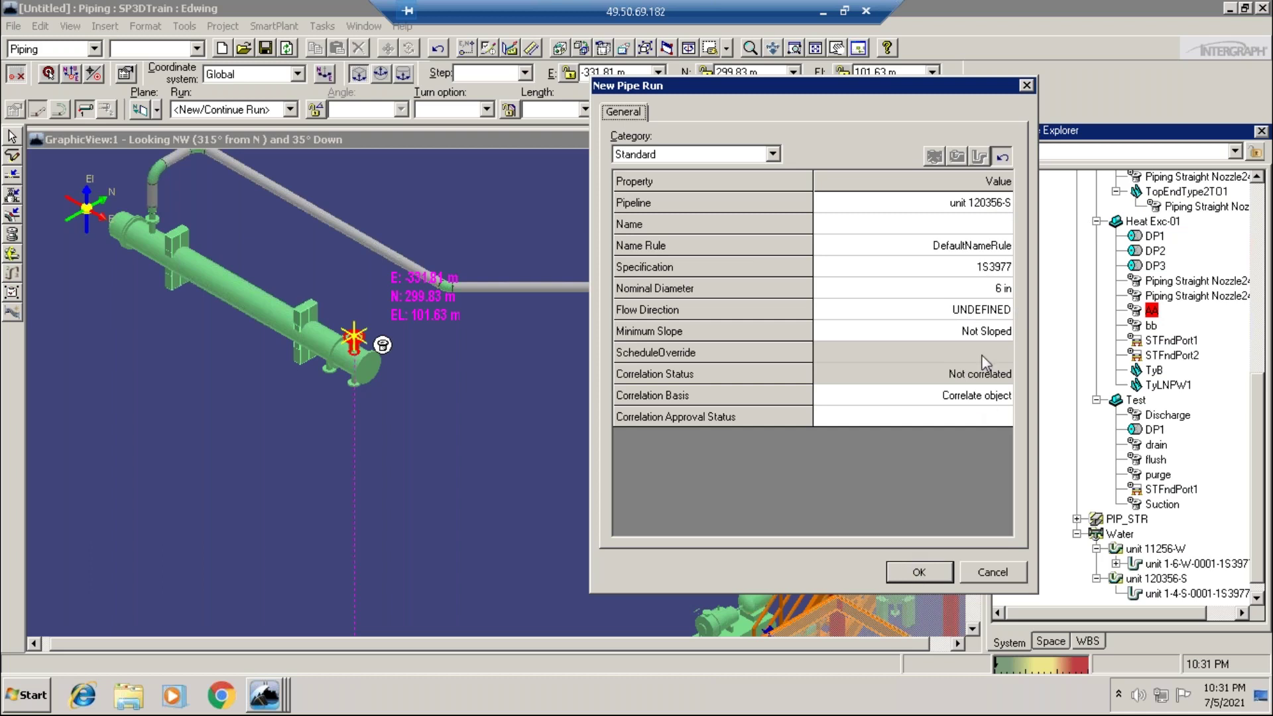
left_click(994, 290)
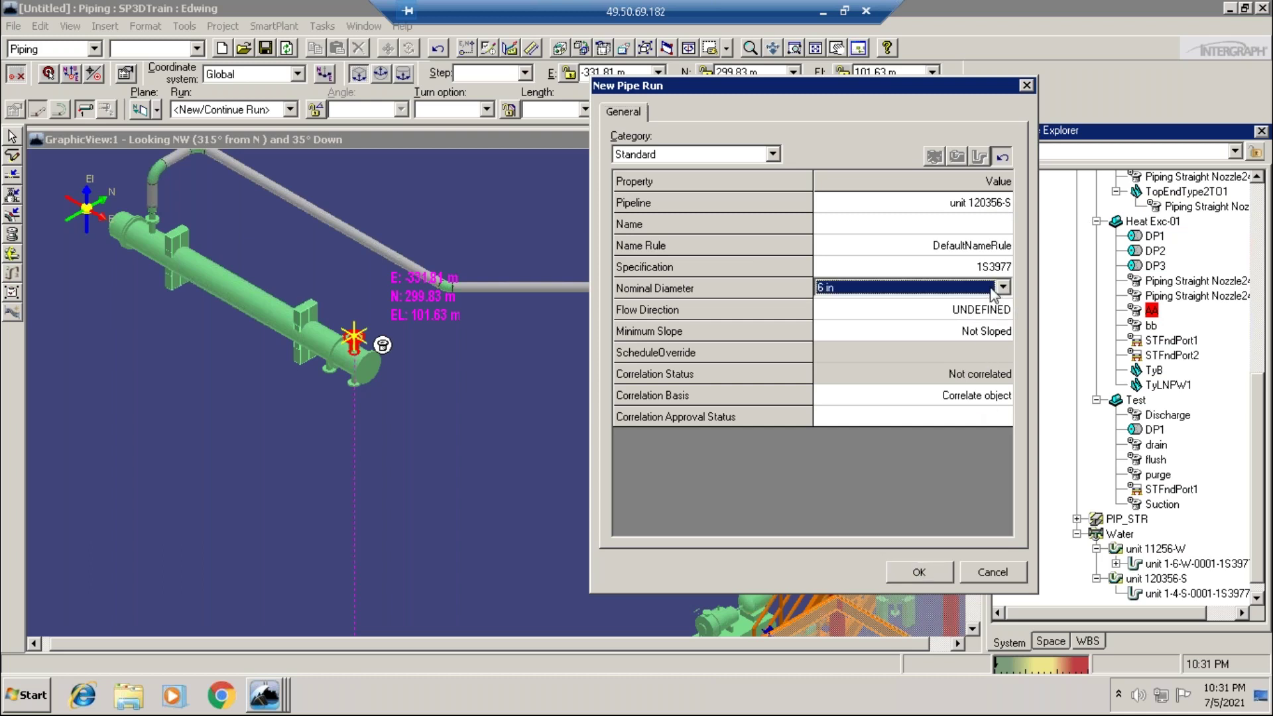
scroll(991, 288, "up", 1)
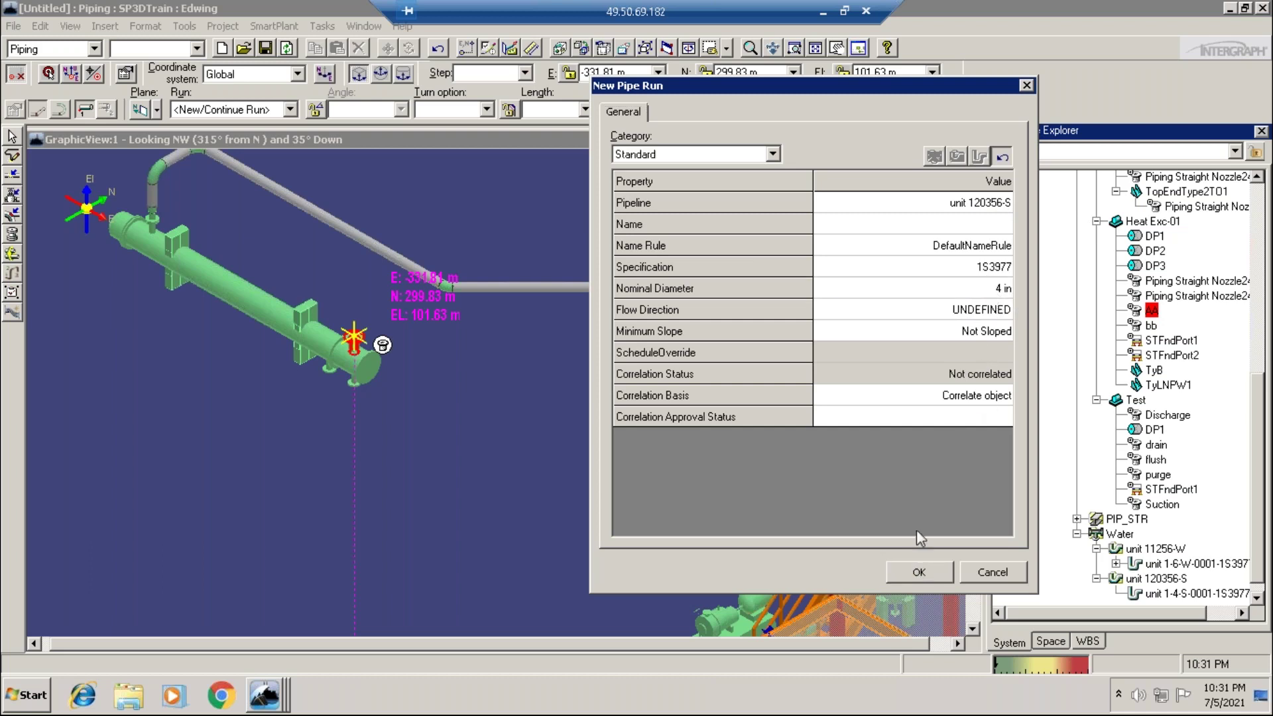
left_click(919, 570)
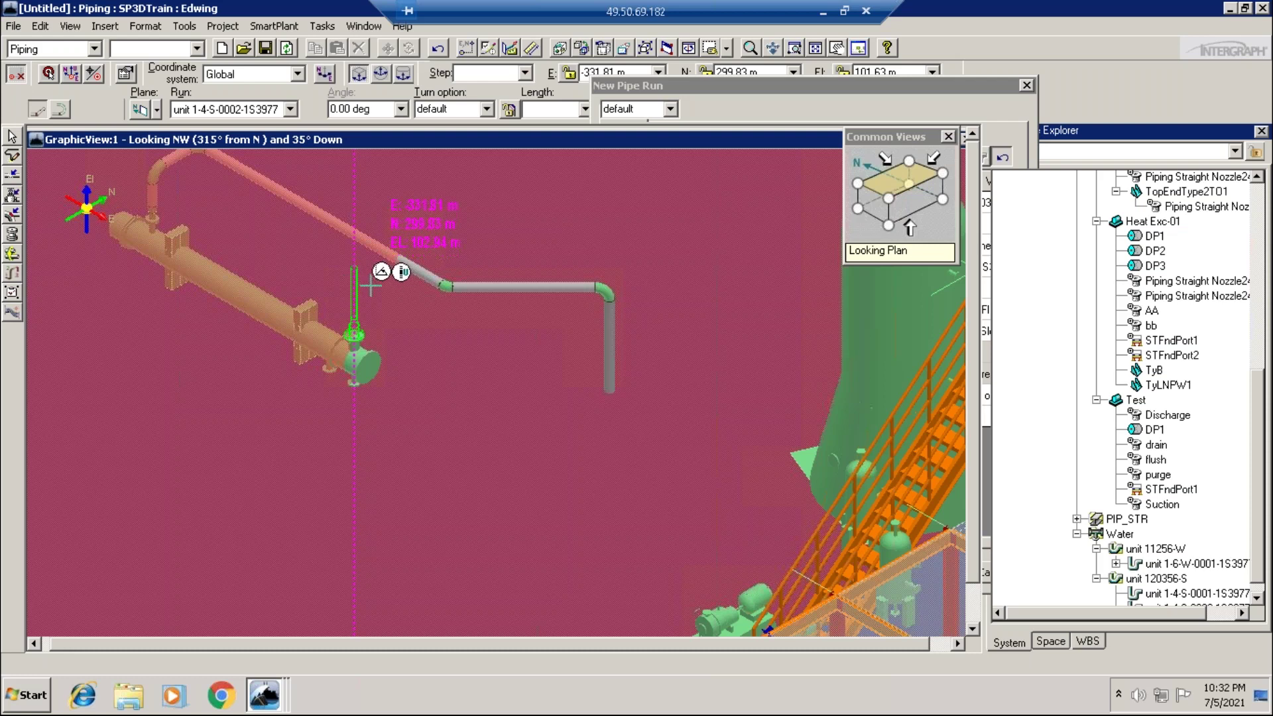
left_click(370, 287)
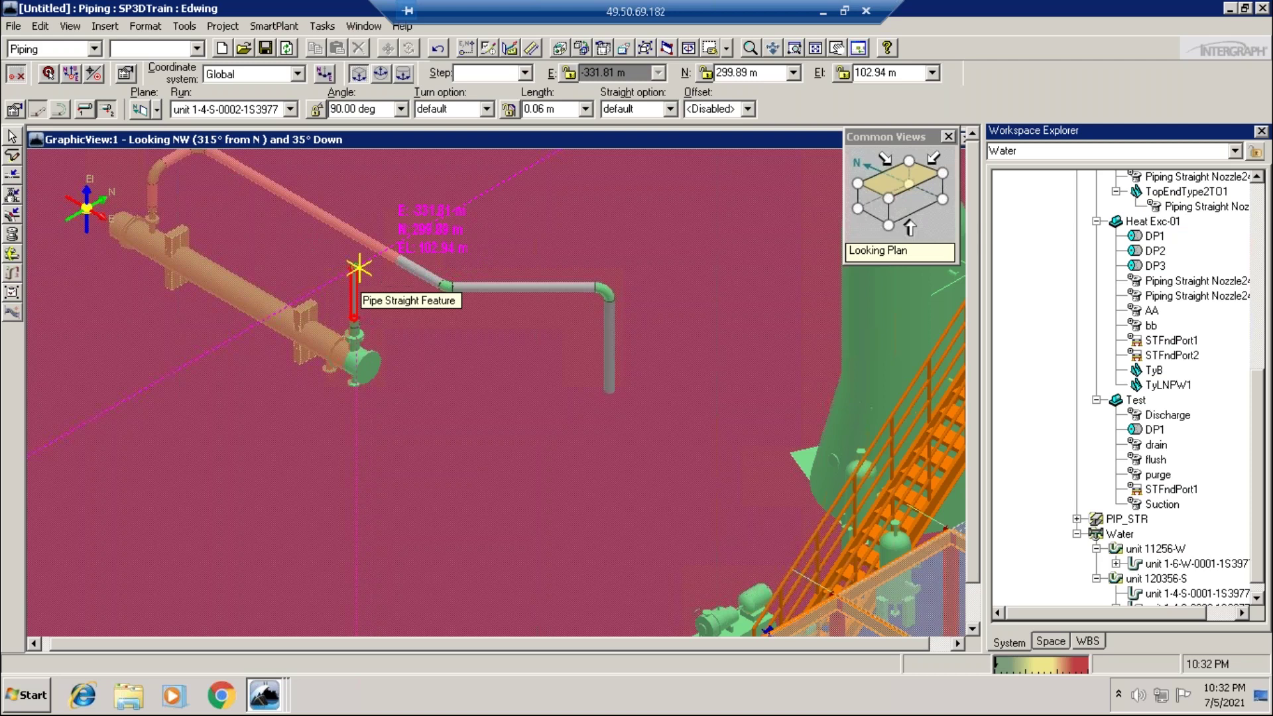
Set the working plane for routing the pipe run to the horizontal plan plane
left_click(157, 109)
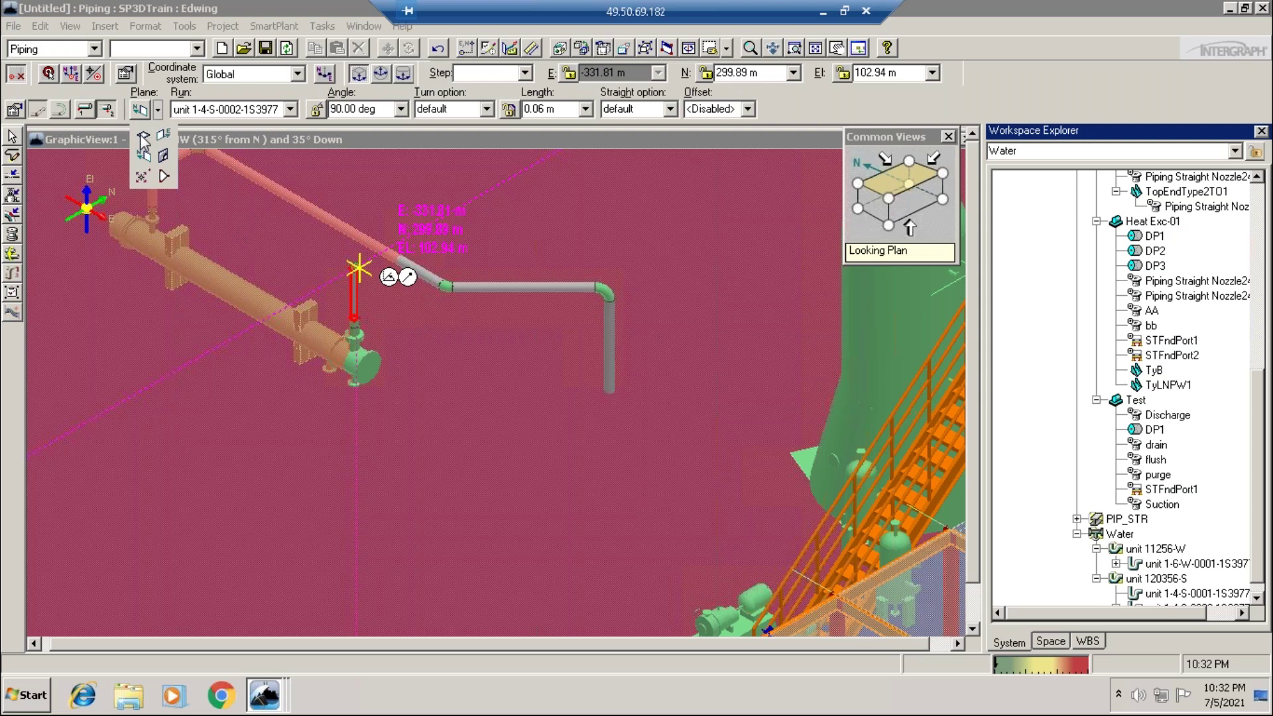
left_click(199, 231)
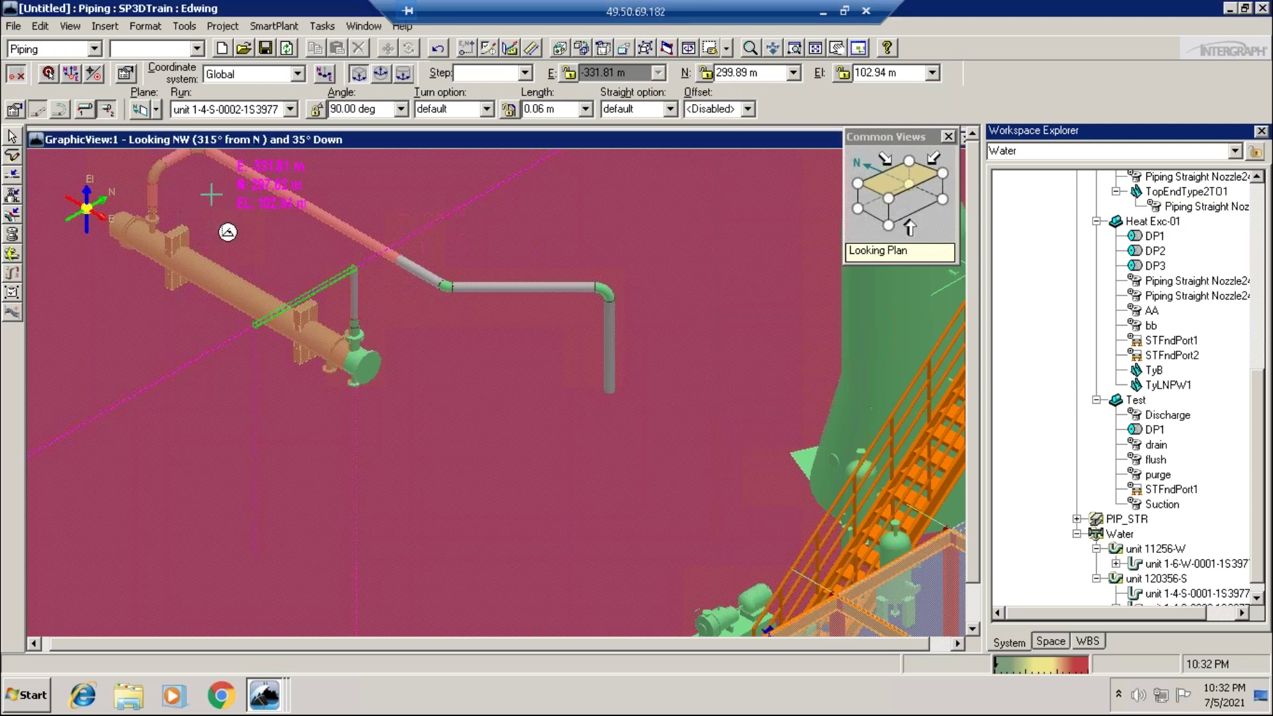
left_click(160, 111)
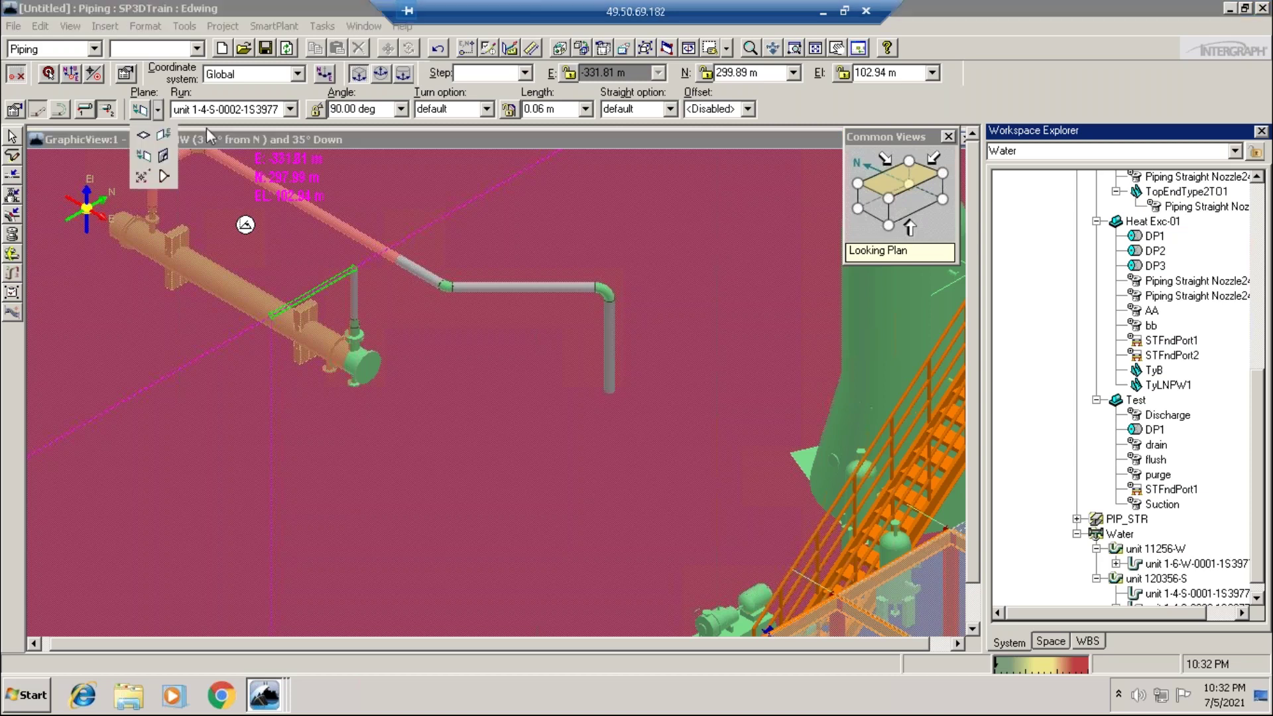
left_click(145, 139)
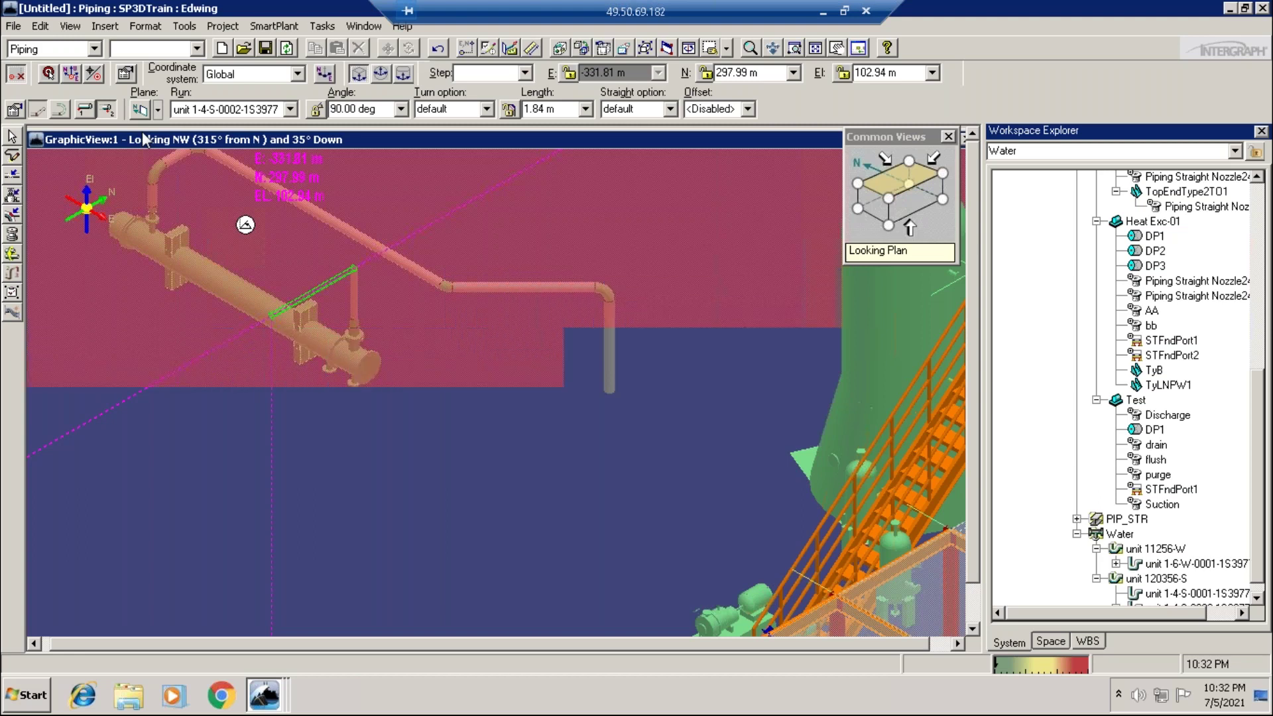
Try a horizontal segment about 4.62 m long running west above the heat exchanger, undo it and stop routing
double_click(145, 139)
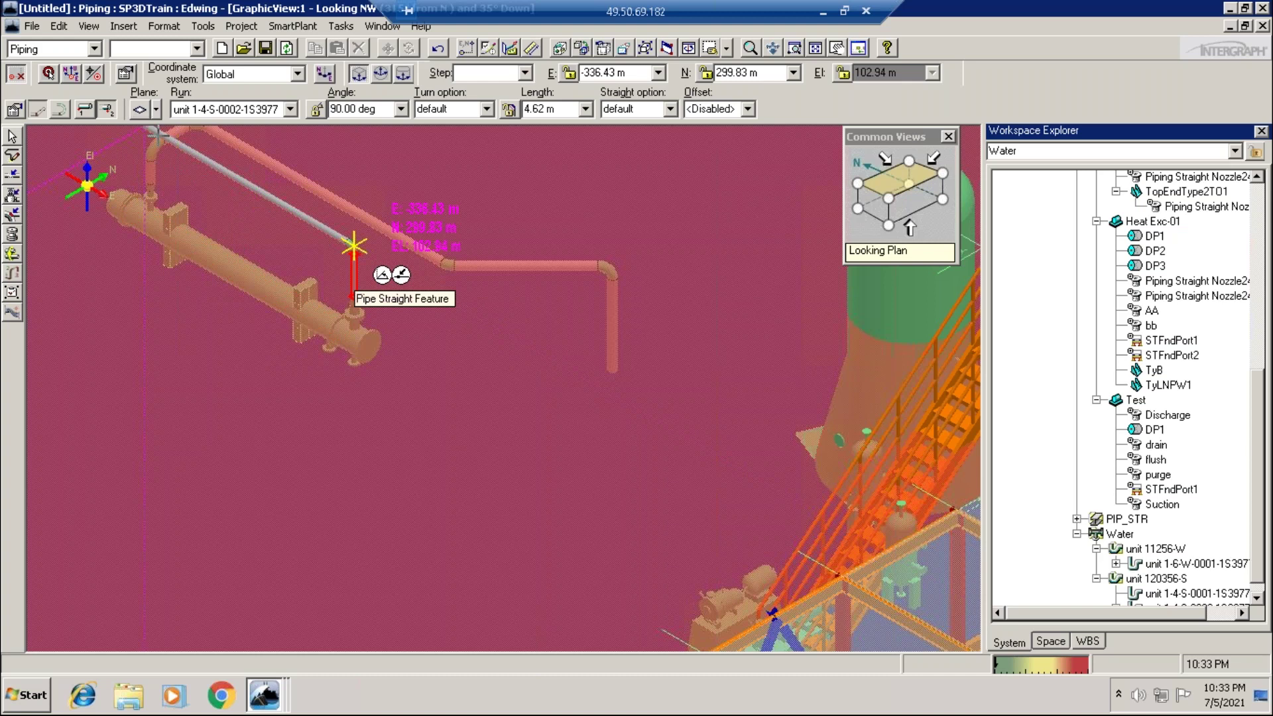
left_click(354, 246)
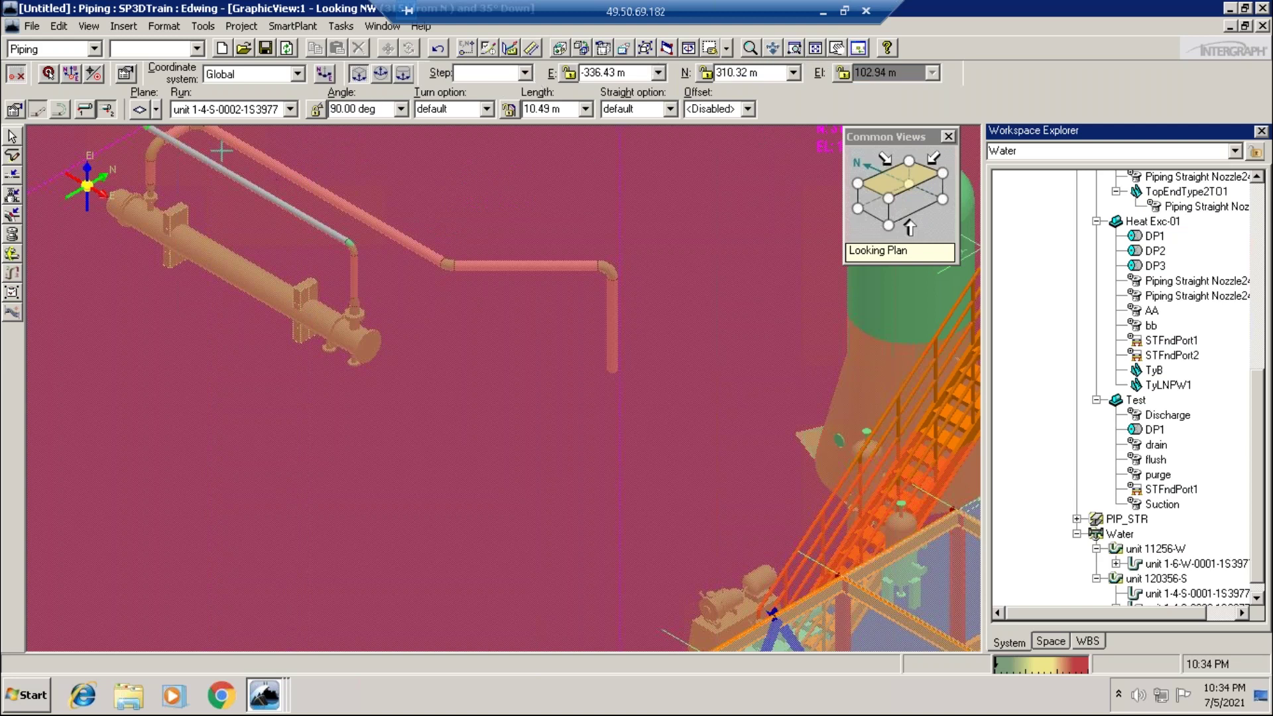
left_click(438, 51)
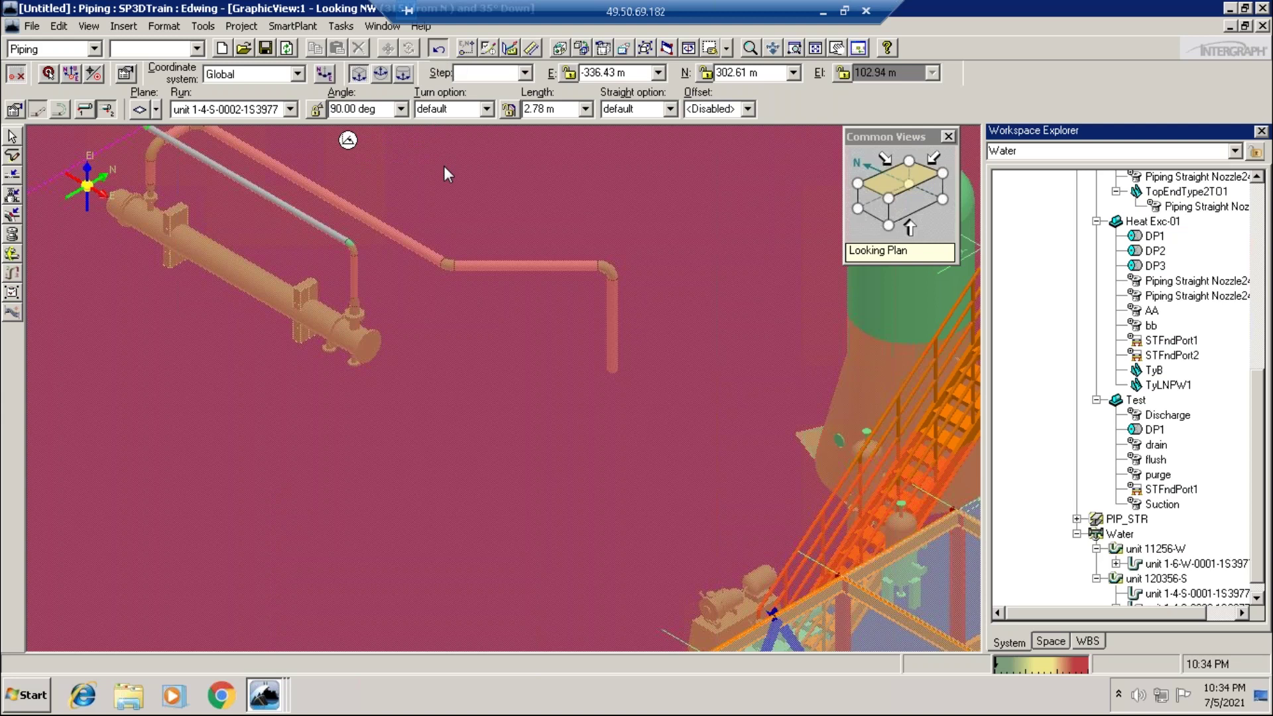
key("Escape")
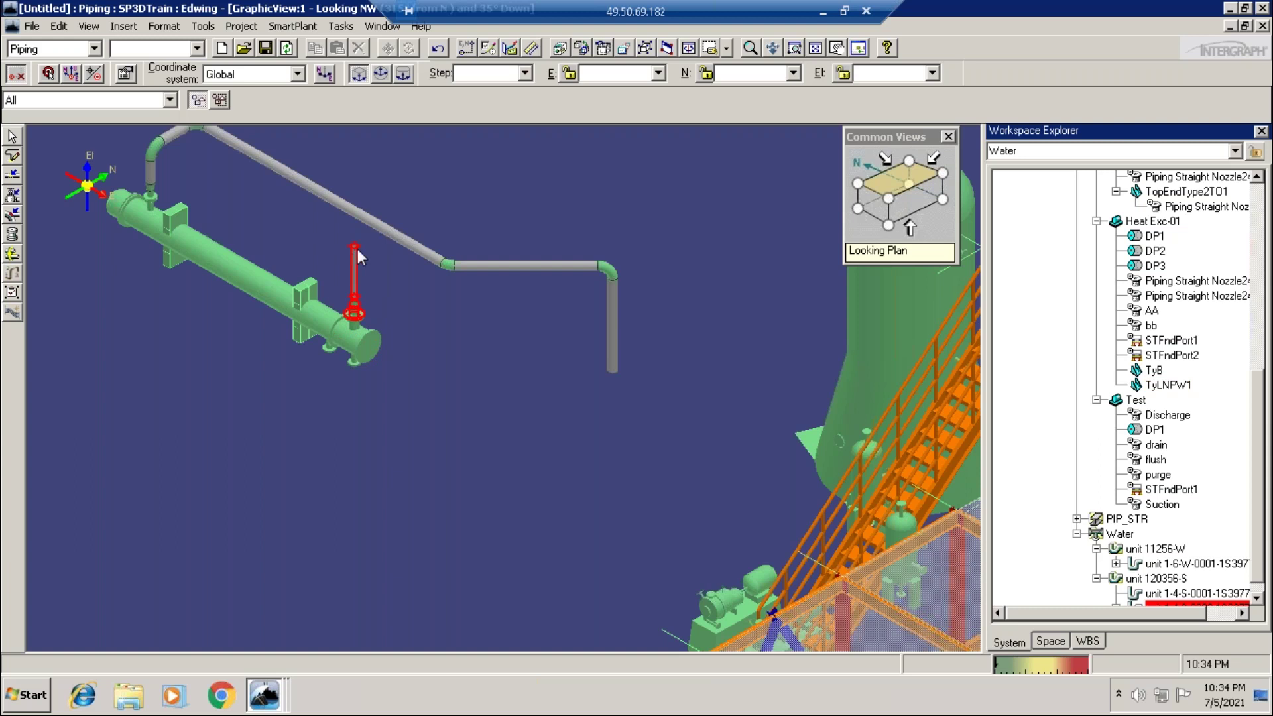
Limit the selection filter to Piping Features and select the free upper end of the new vertical pipe segment
left_click(13, 159)
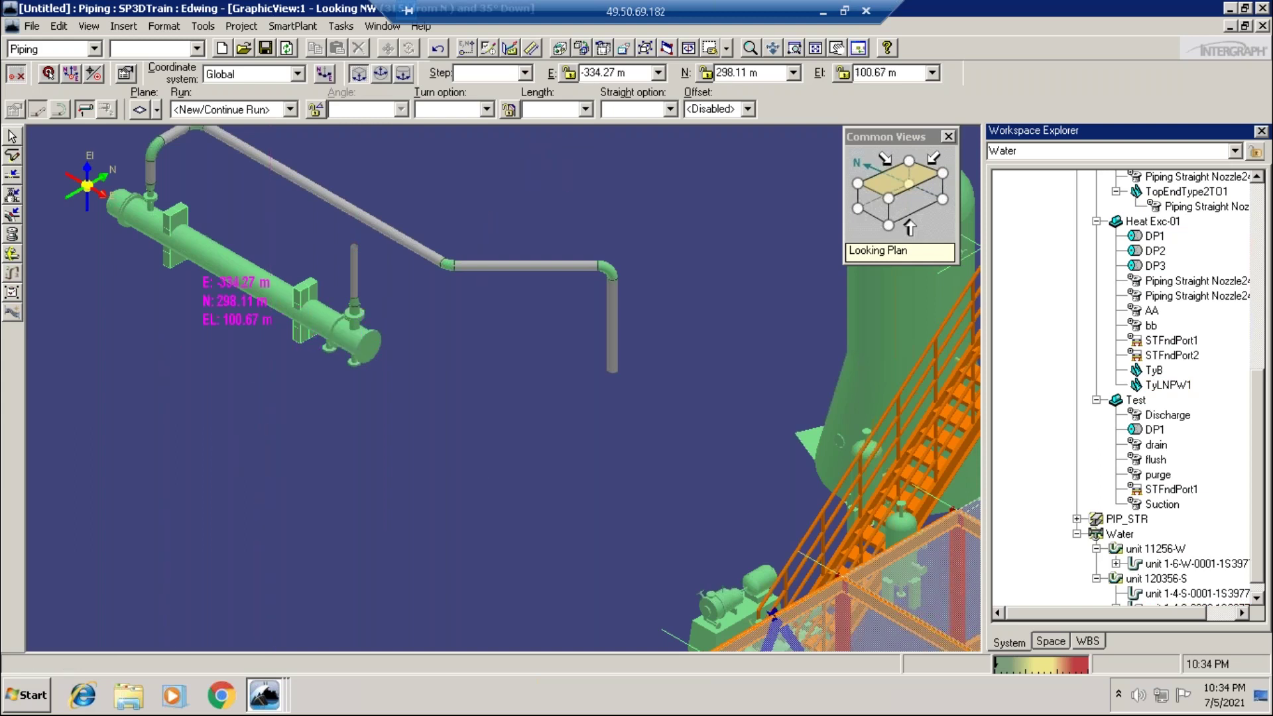
key("Escape")
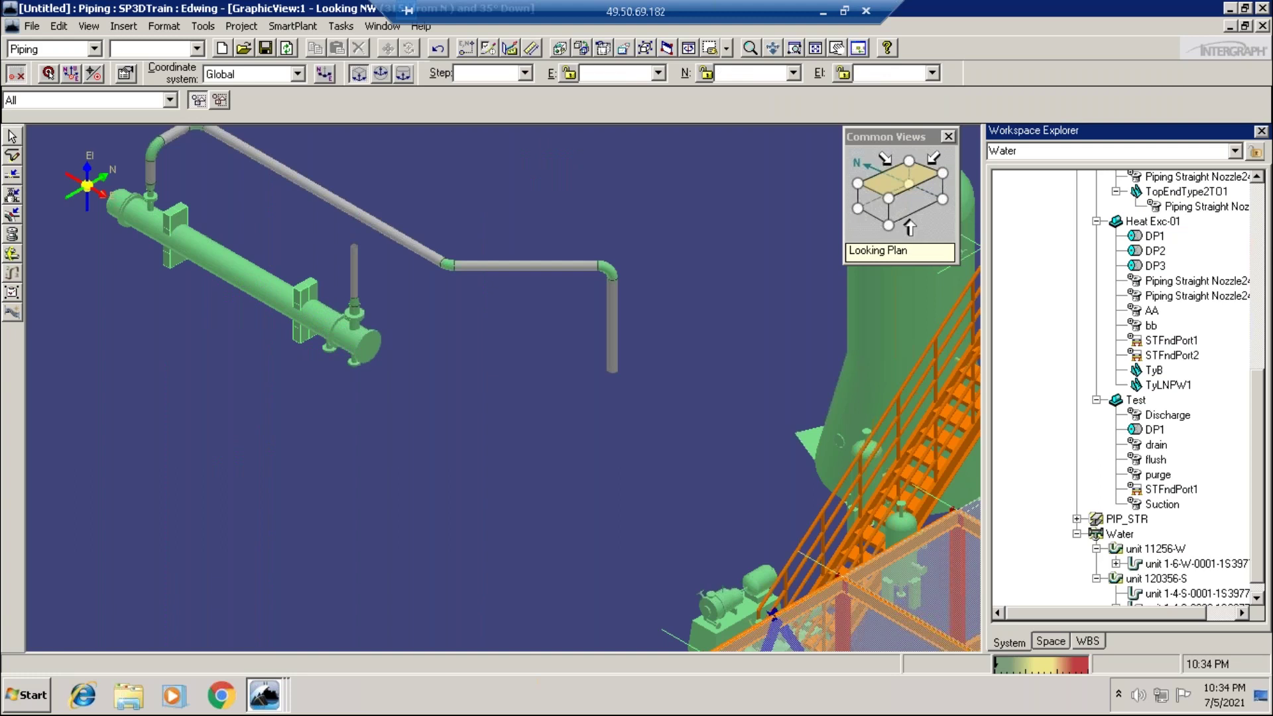
left_click(170, 100)
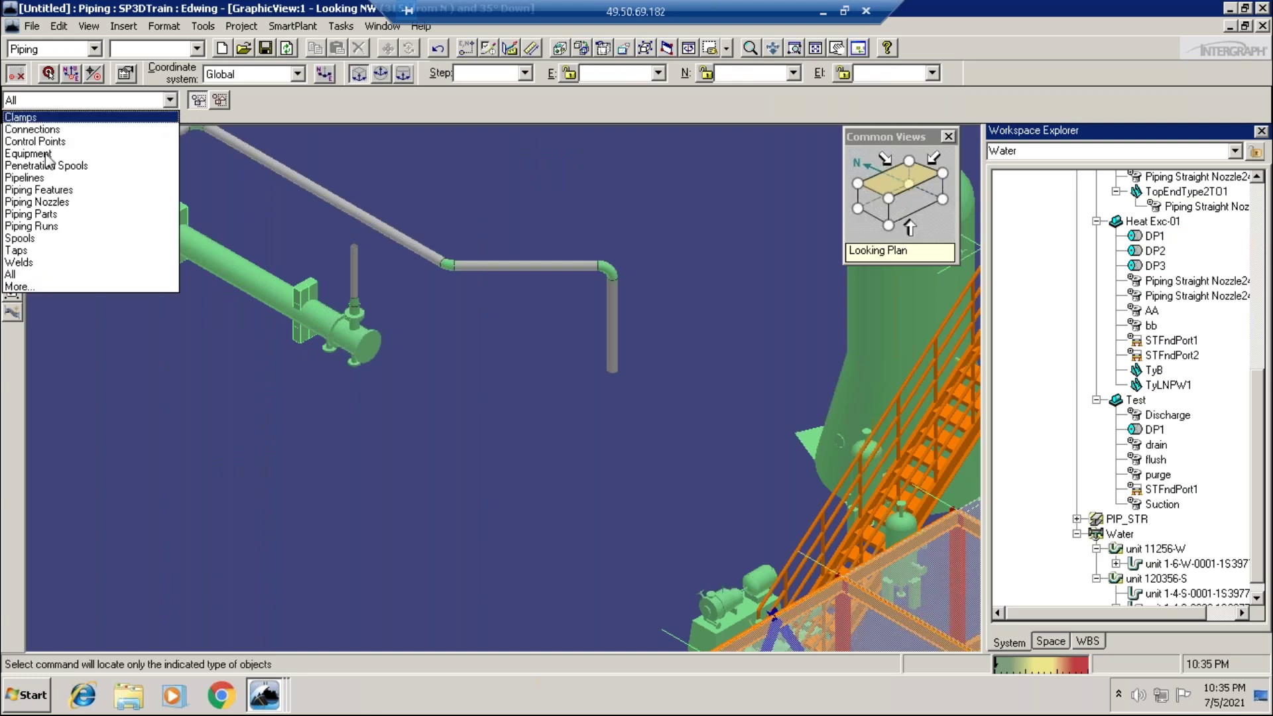
left_click(53, 191)
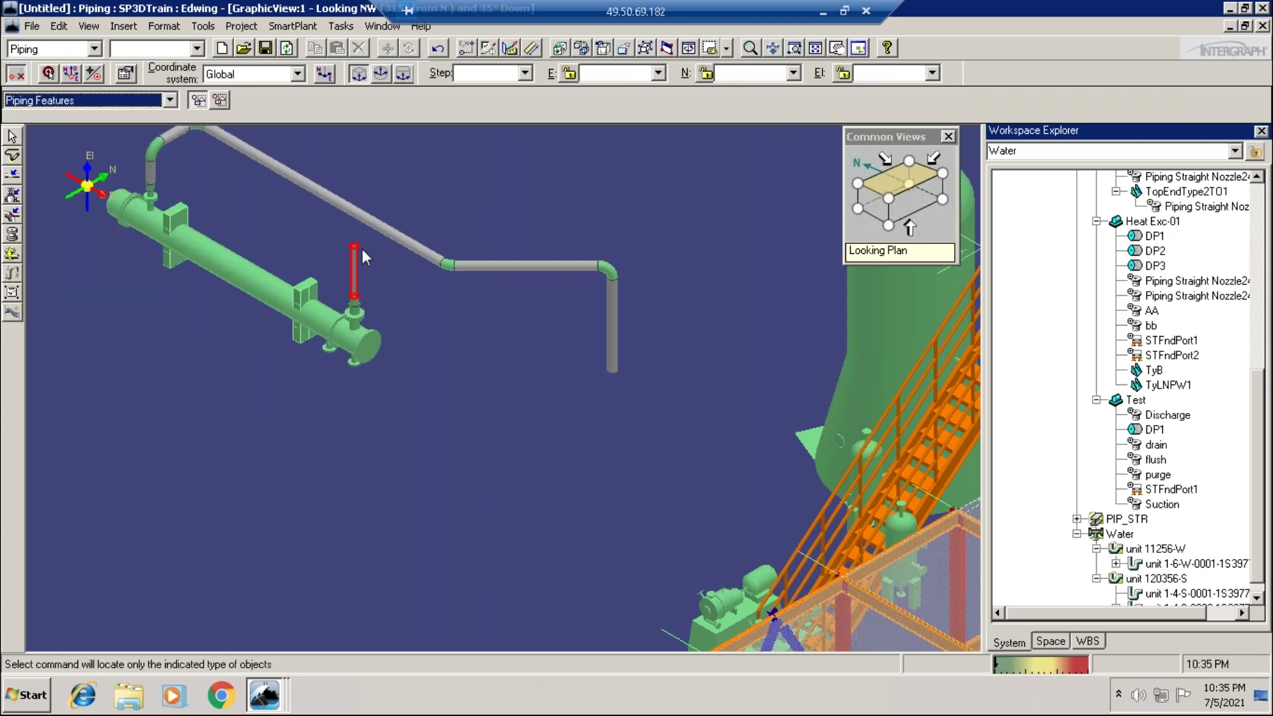
left_click(382, 269)
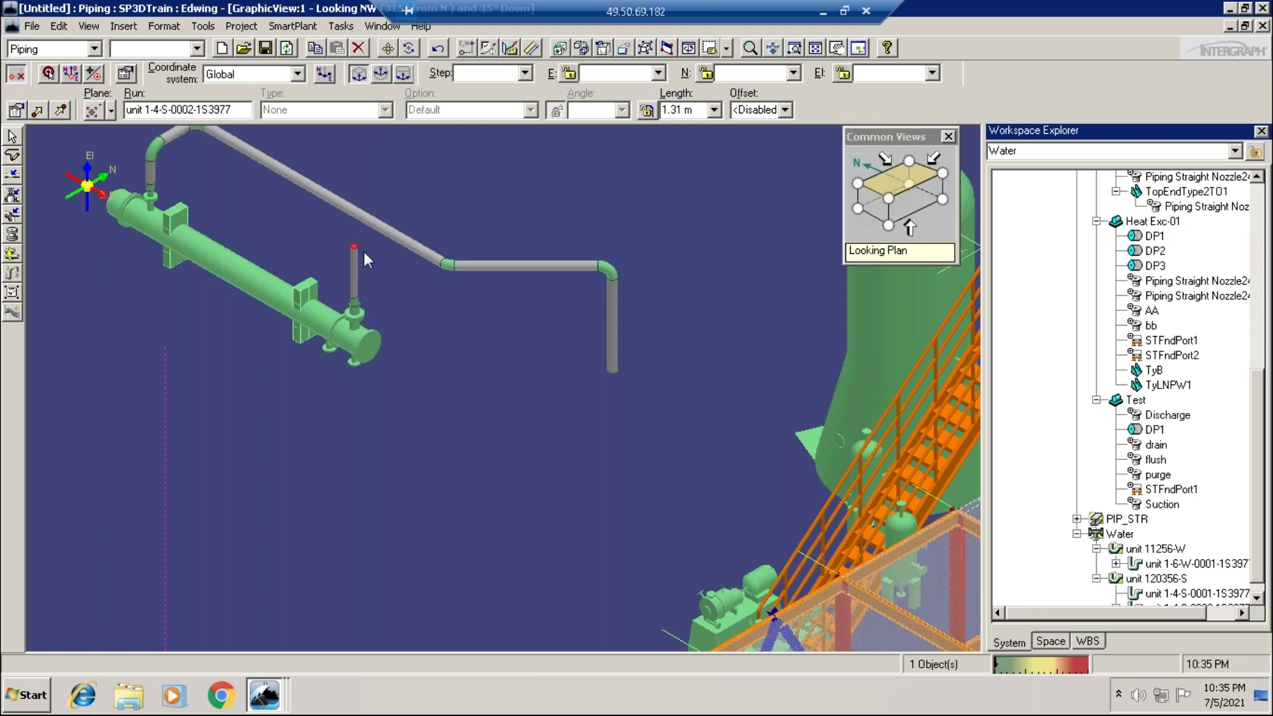
Continue the pipe run from its vertical segment with a 90-degree turn and a horizontal segment about 2.09 m long toward the east
left_click(14, 158)
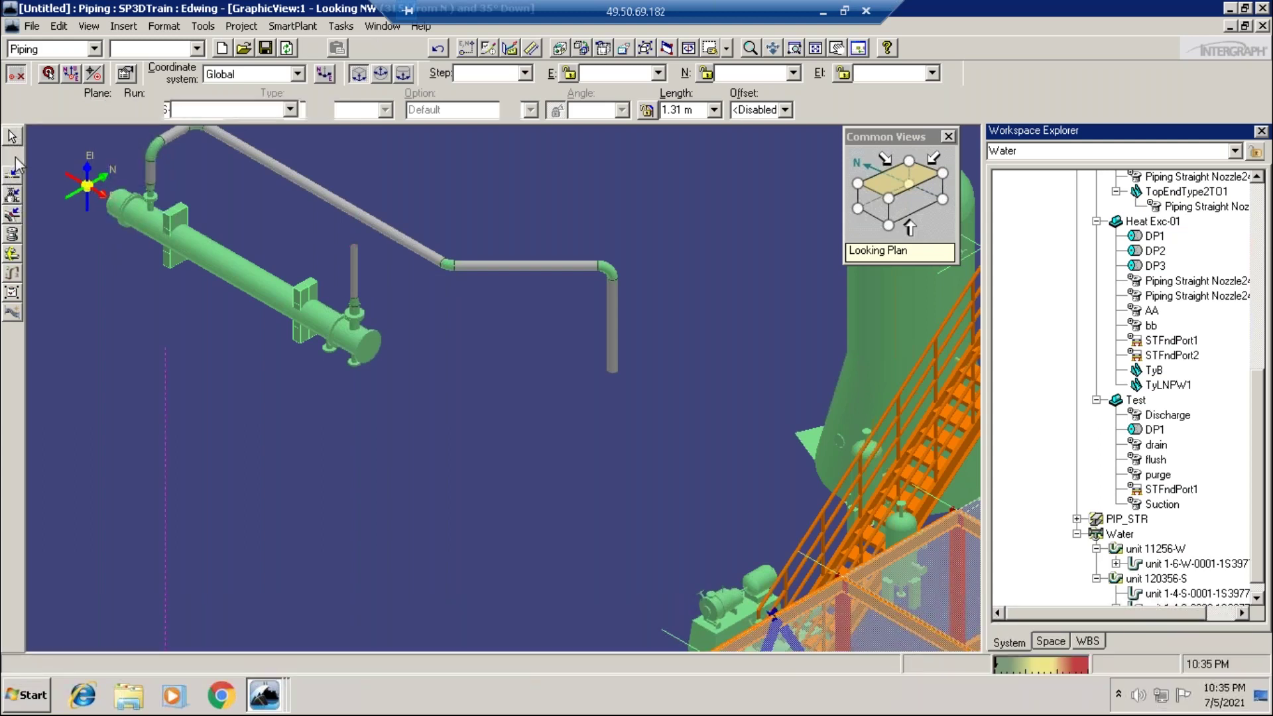
left_click(276, 253)
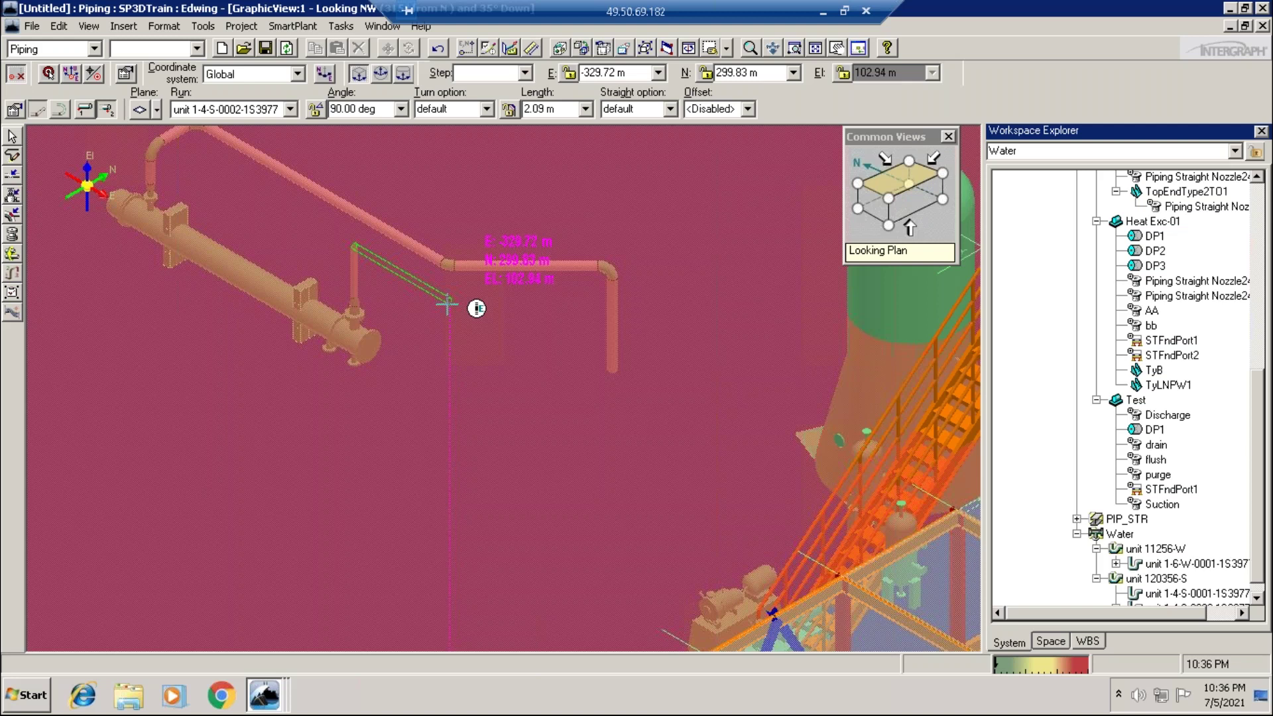
key("F6")
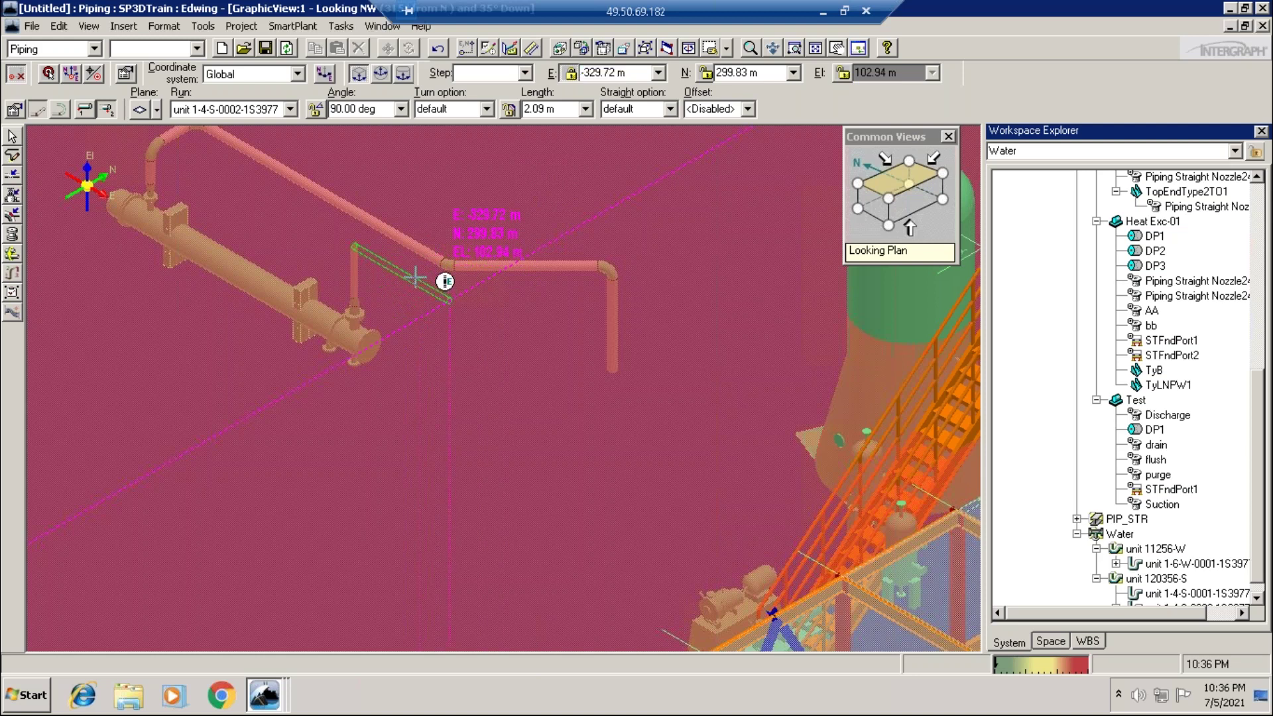
left_click(415, 277)
right_click(415, 277)
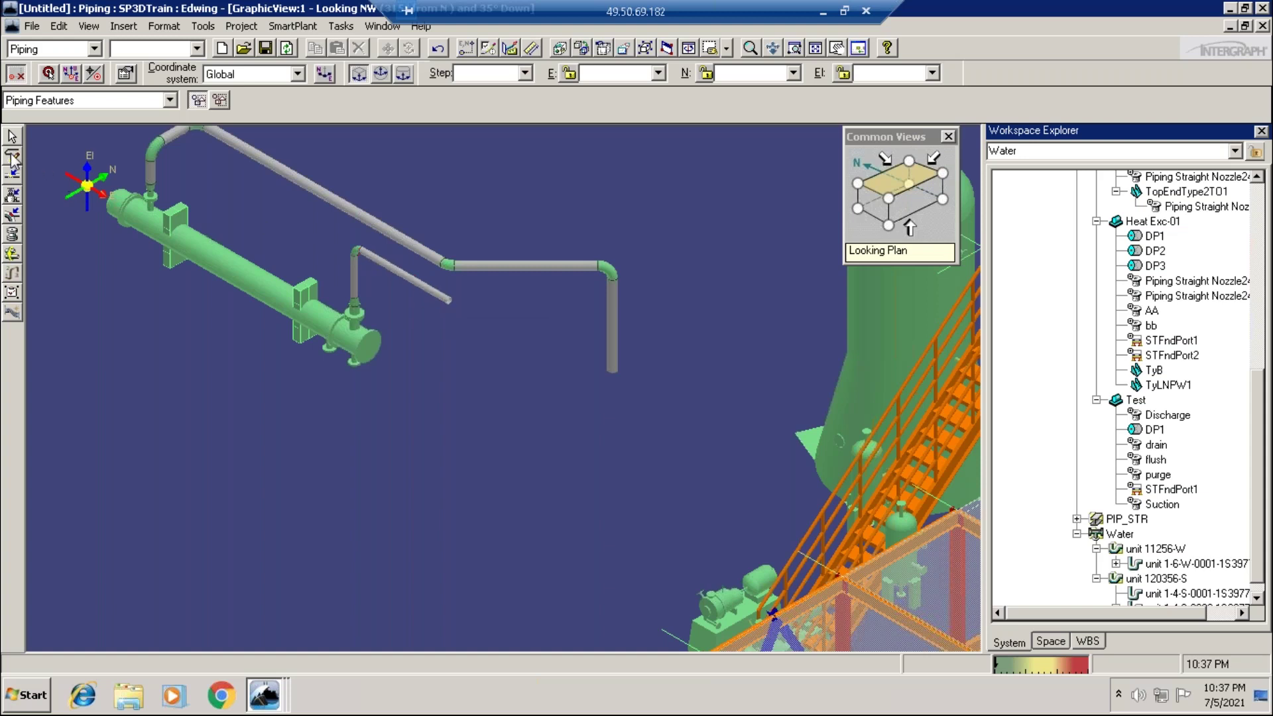
Resume routing the same pipe run from the free end of its horizontal segment
left_click(449, 304)
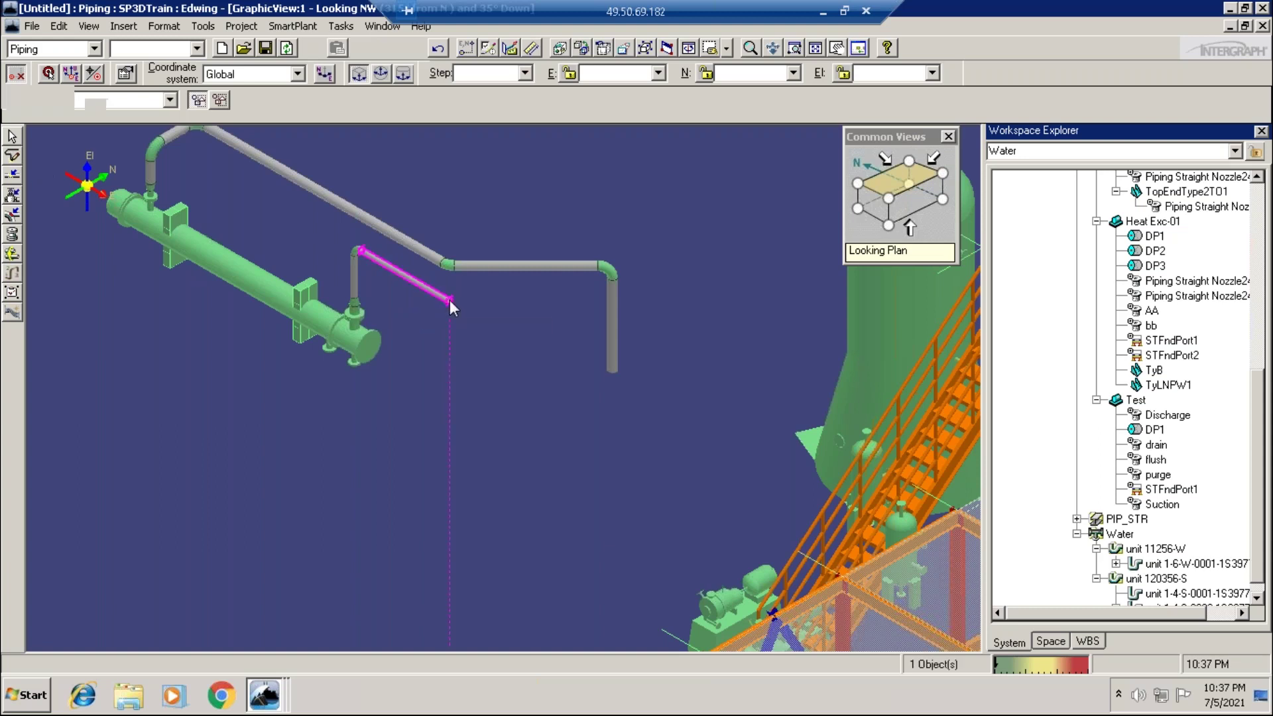
left_click(12, 155)
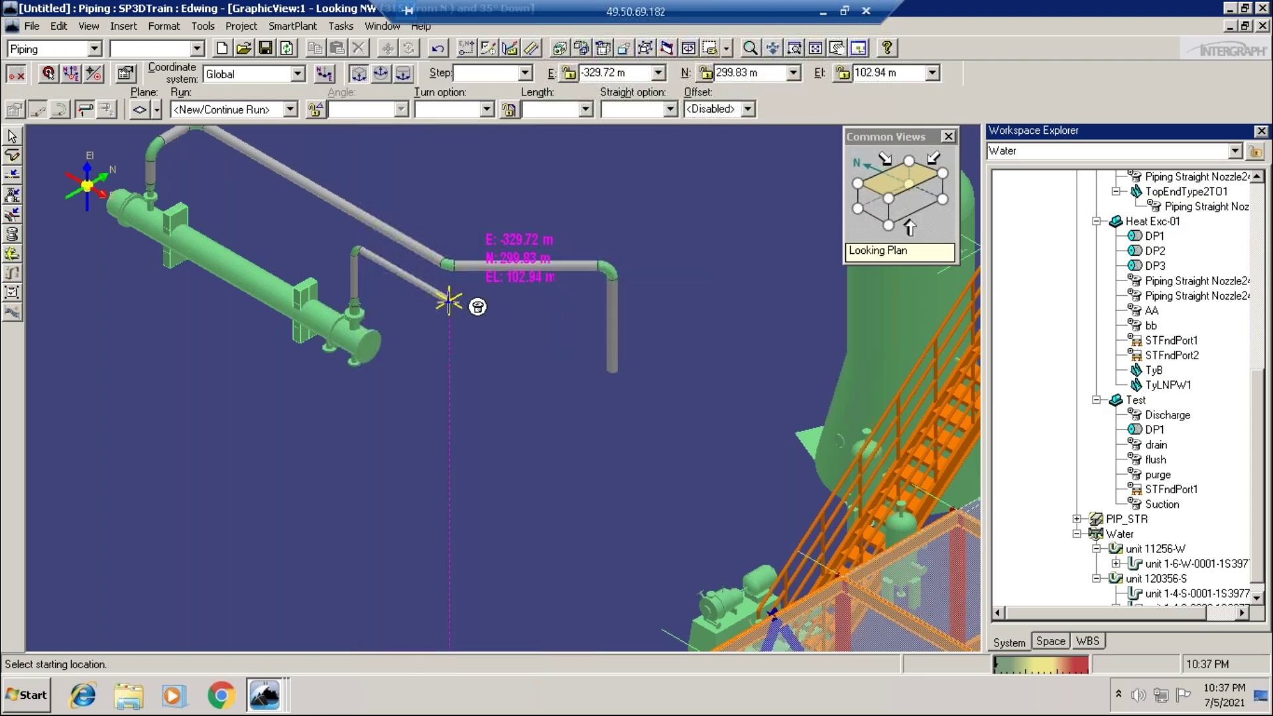
left_click(449, 302)
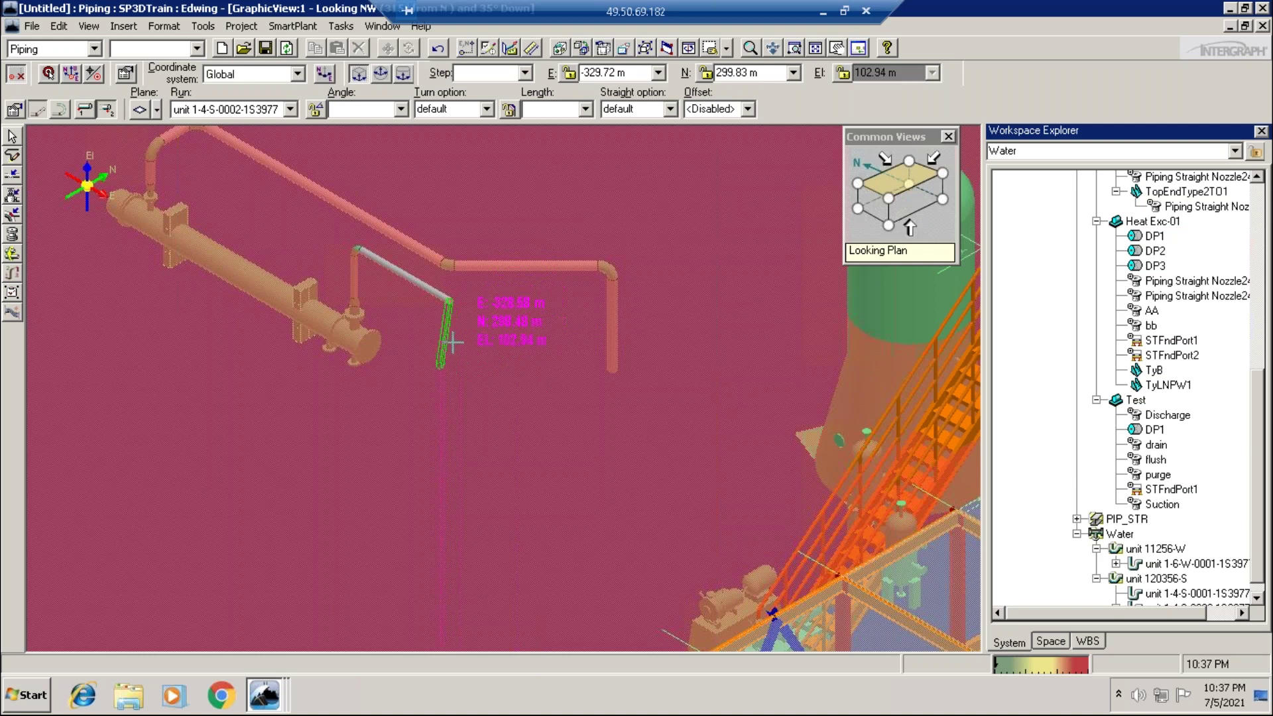
left_click(450, 305)
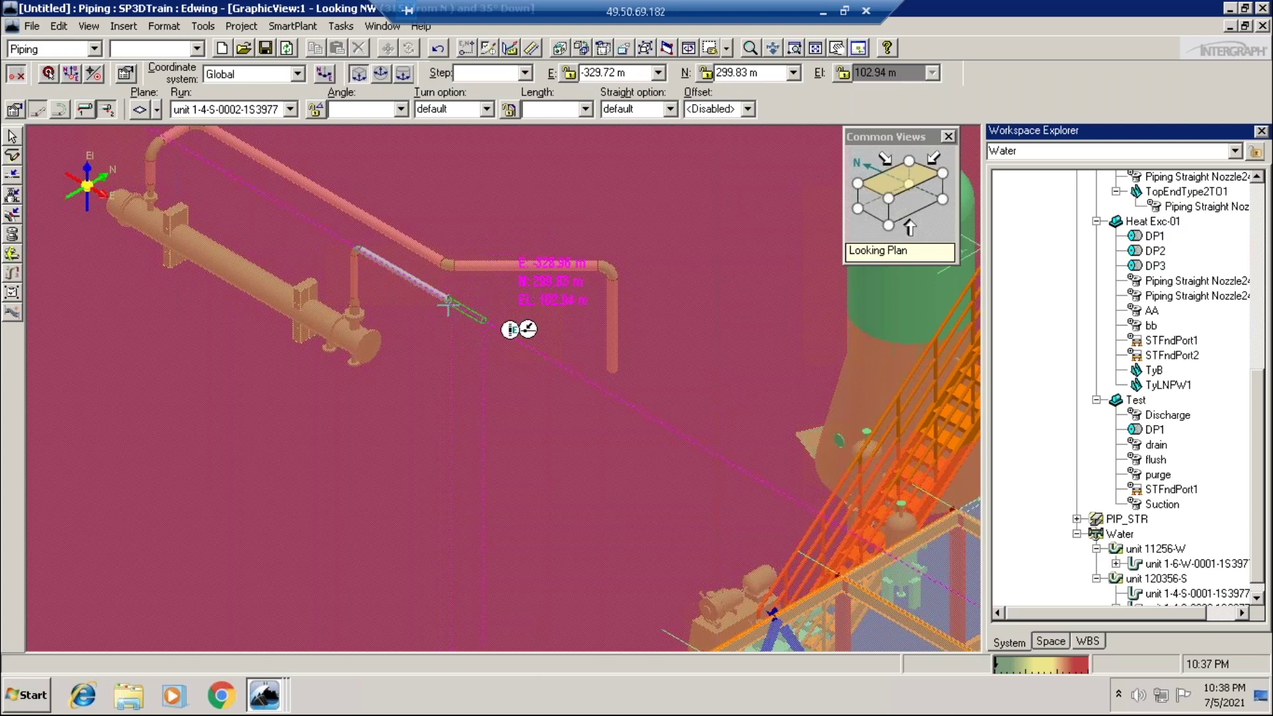
left_click(448, 306)
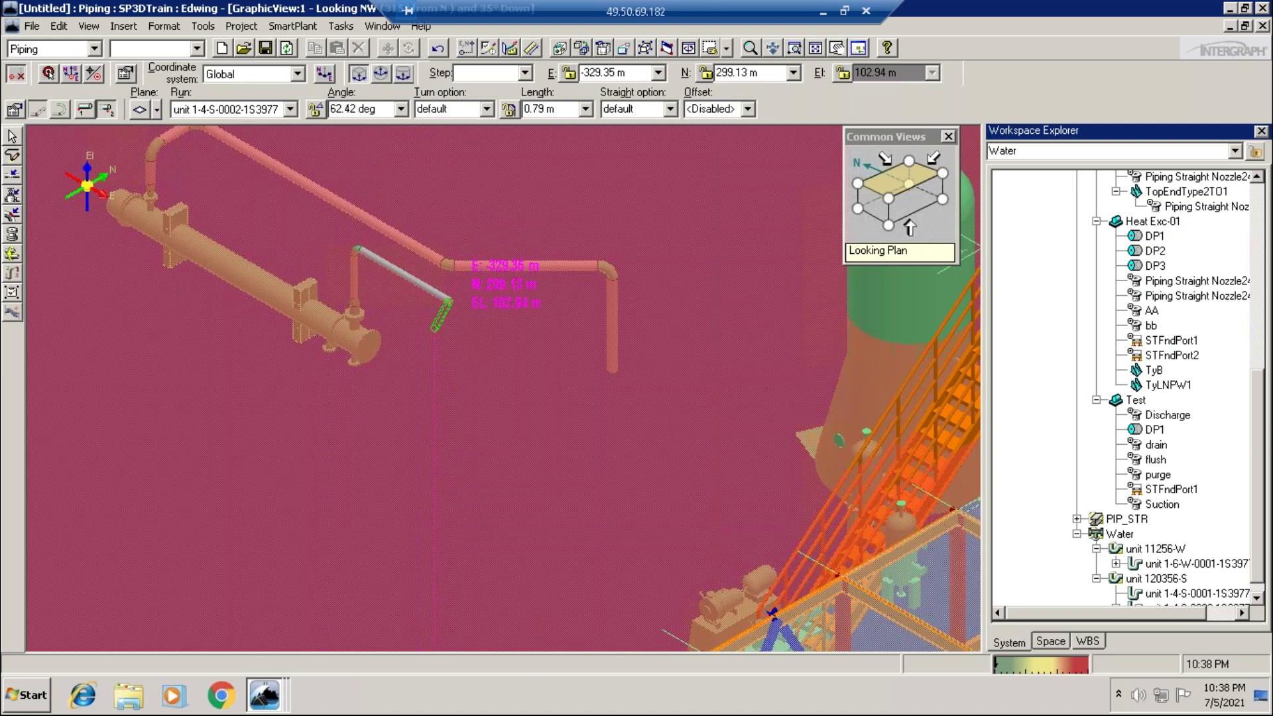
Set the routing plane to the vertical north-south elevation plane for the pipe run's next segment
left_click(158, 109)
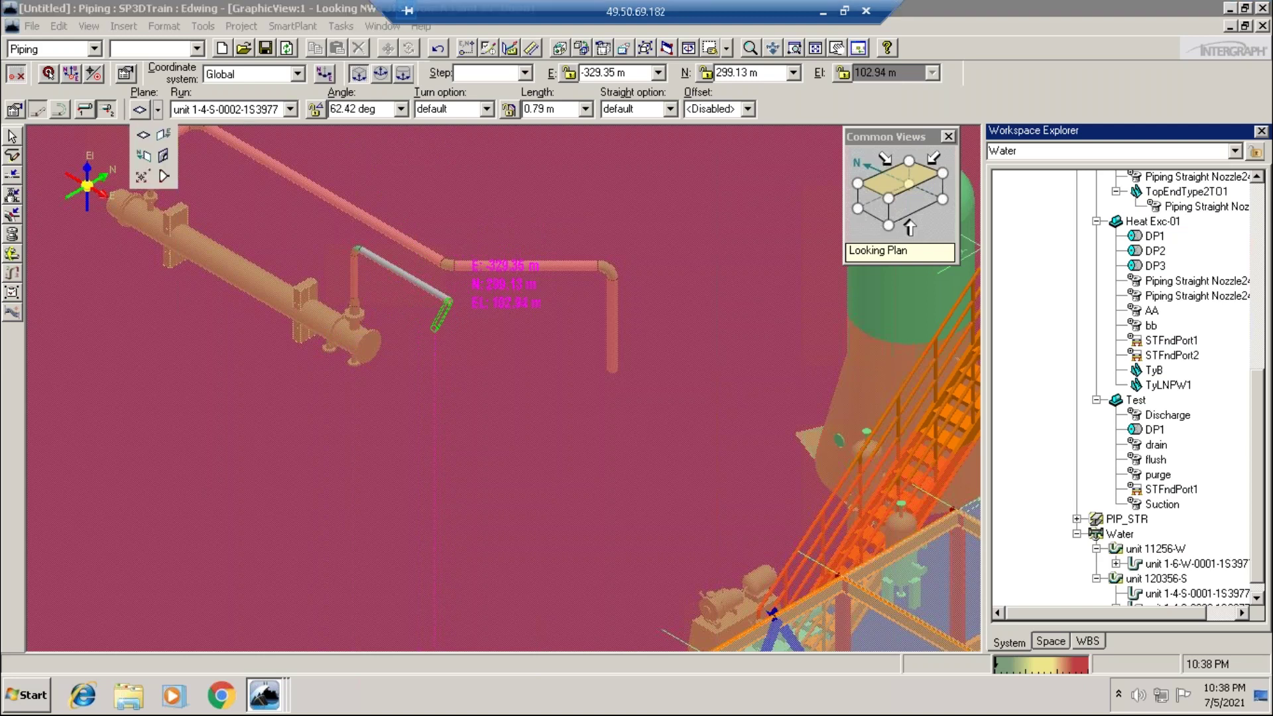
left_click(158, 110)
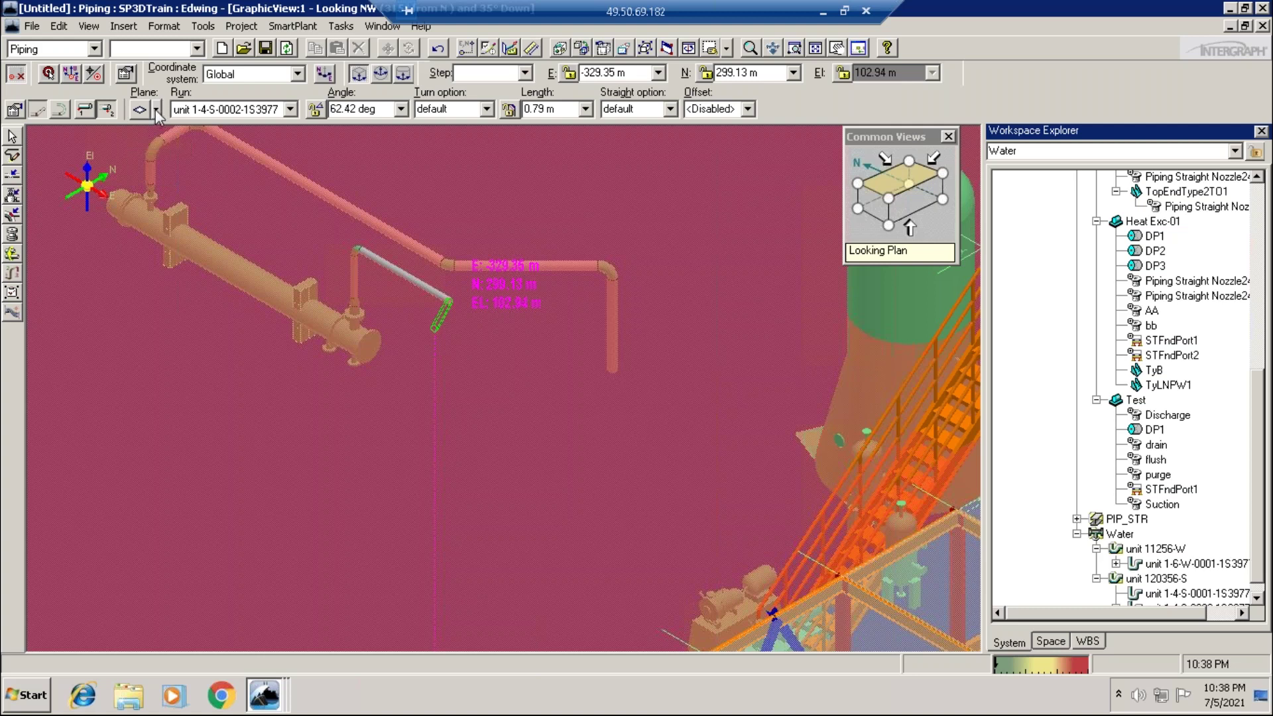
left_click(158, 112)
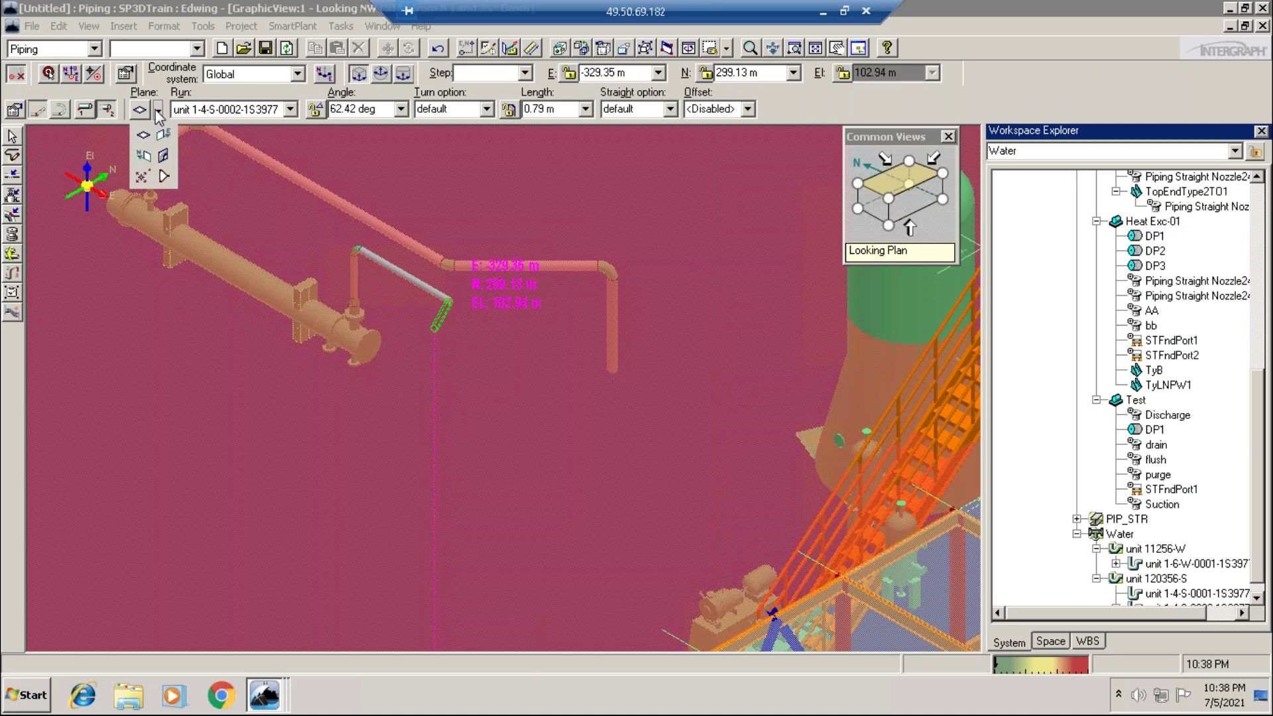
left_click(145, 155)
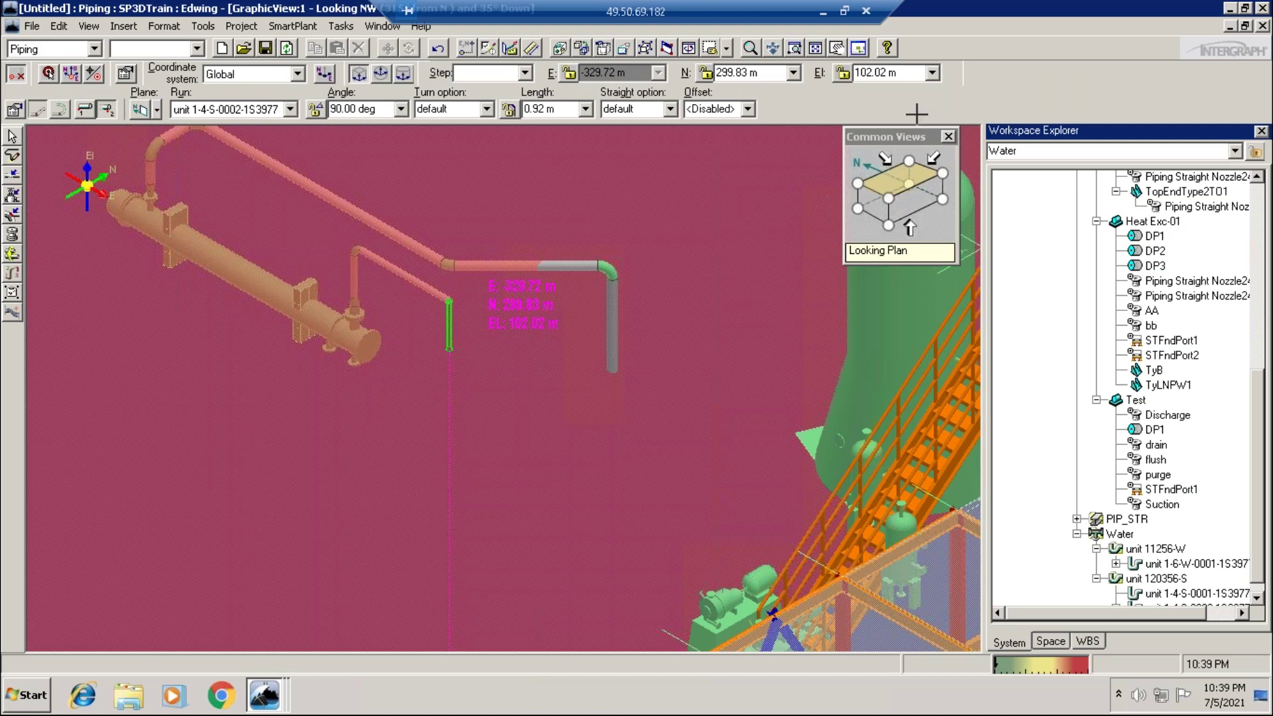
Try a length of 2.6 m for the pipe run's next vertical segment
left_click(906, 72)
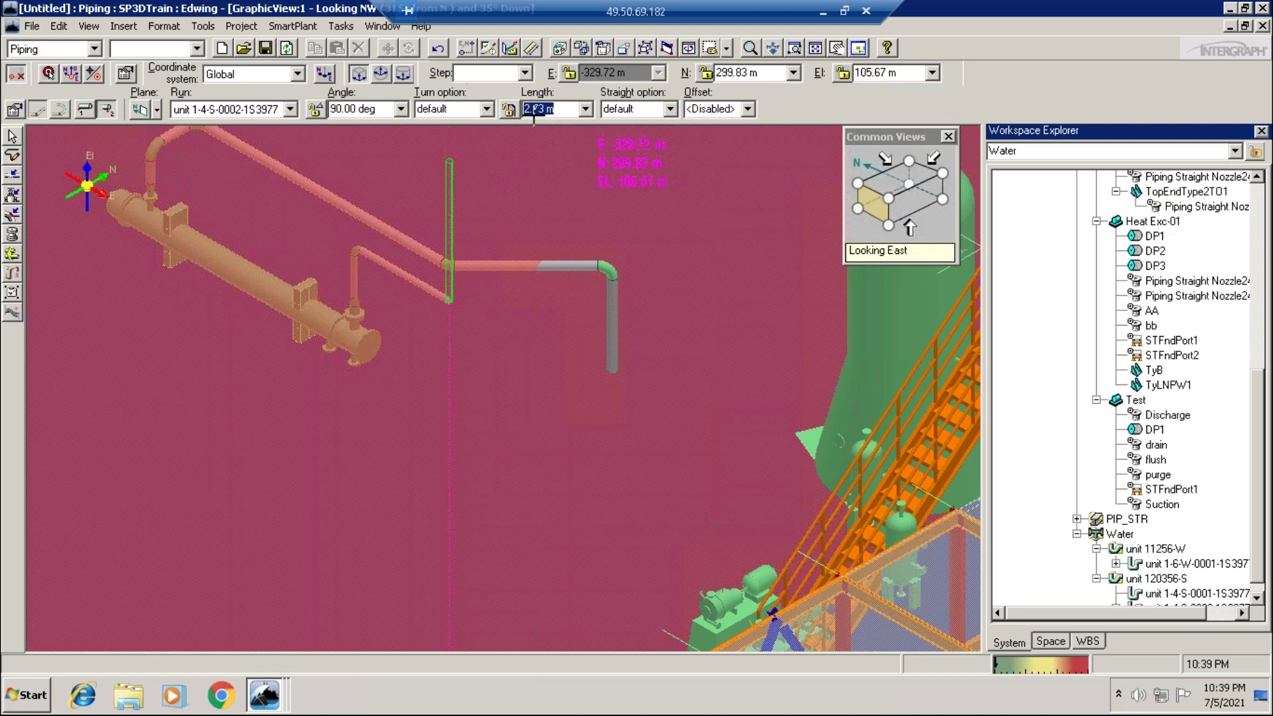
type("2.6")
key("Return")
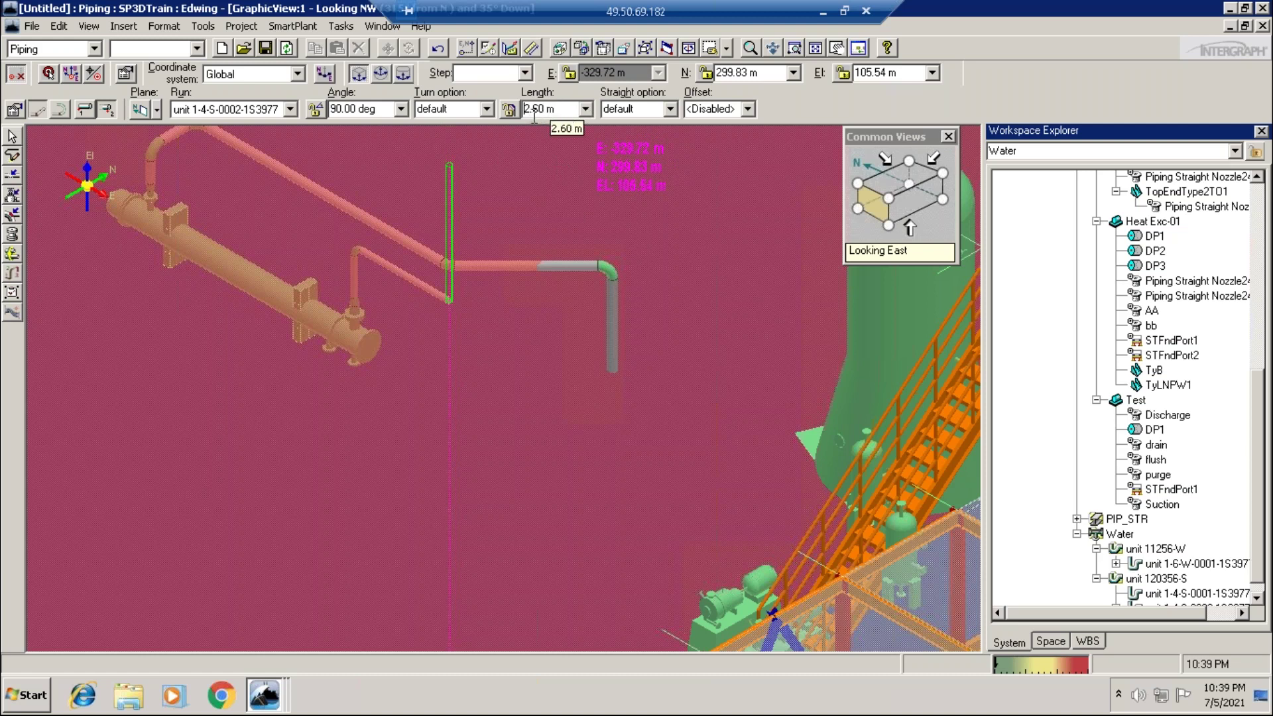
left_click(586, 111)
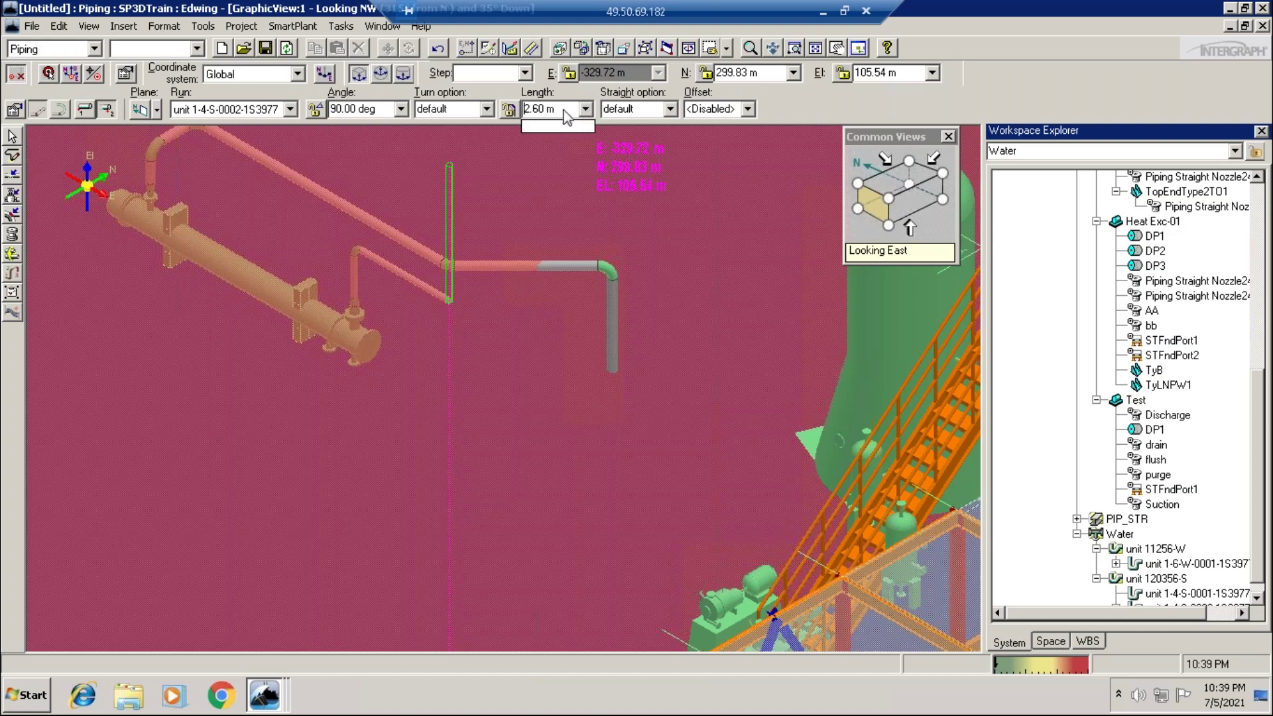
left_click(564, 110)
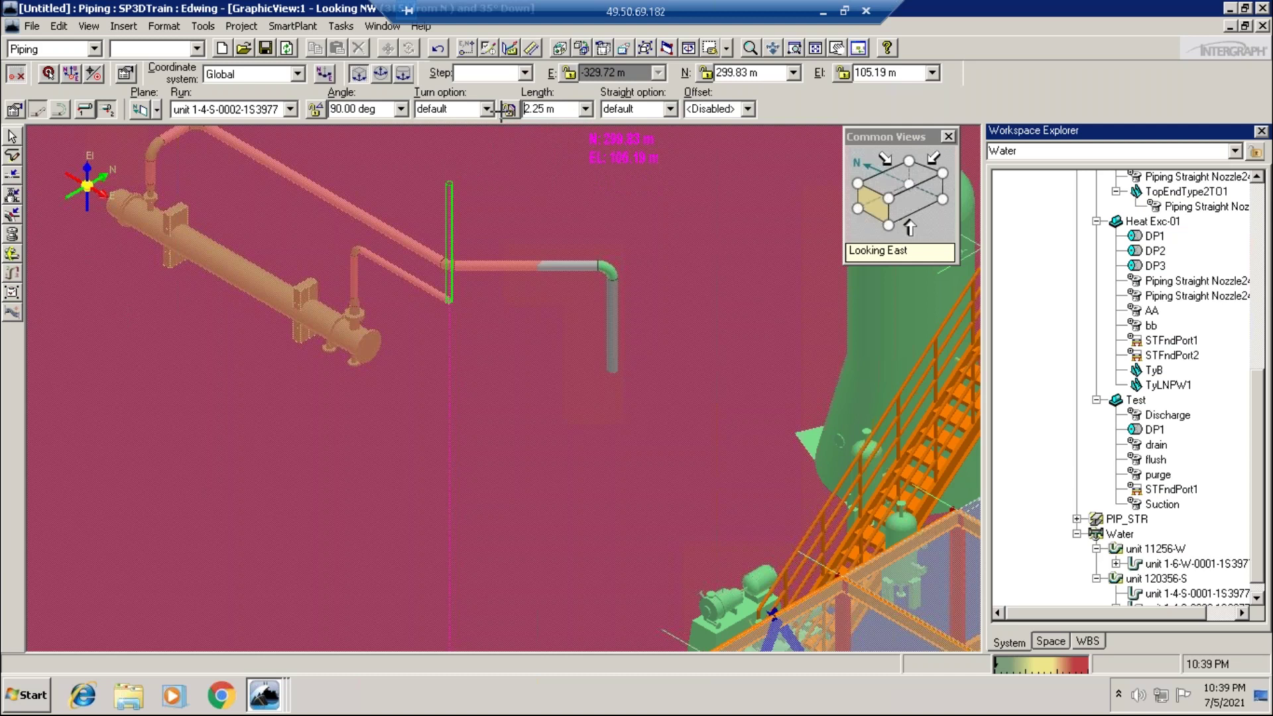
Route a 3 m vertical segment downward from the pipe run's free end with a 90-degree turn, and end the routing
left_click(547, 111)
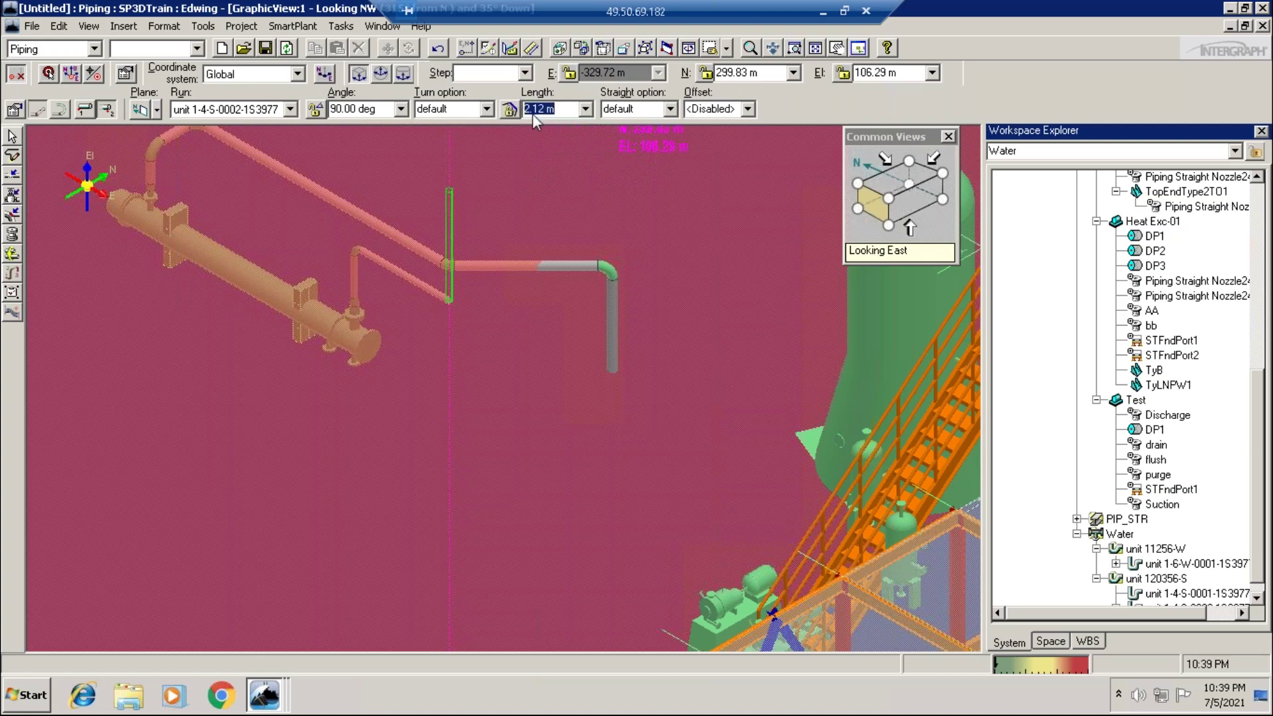
type("3")
key("Return")
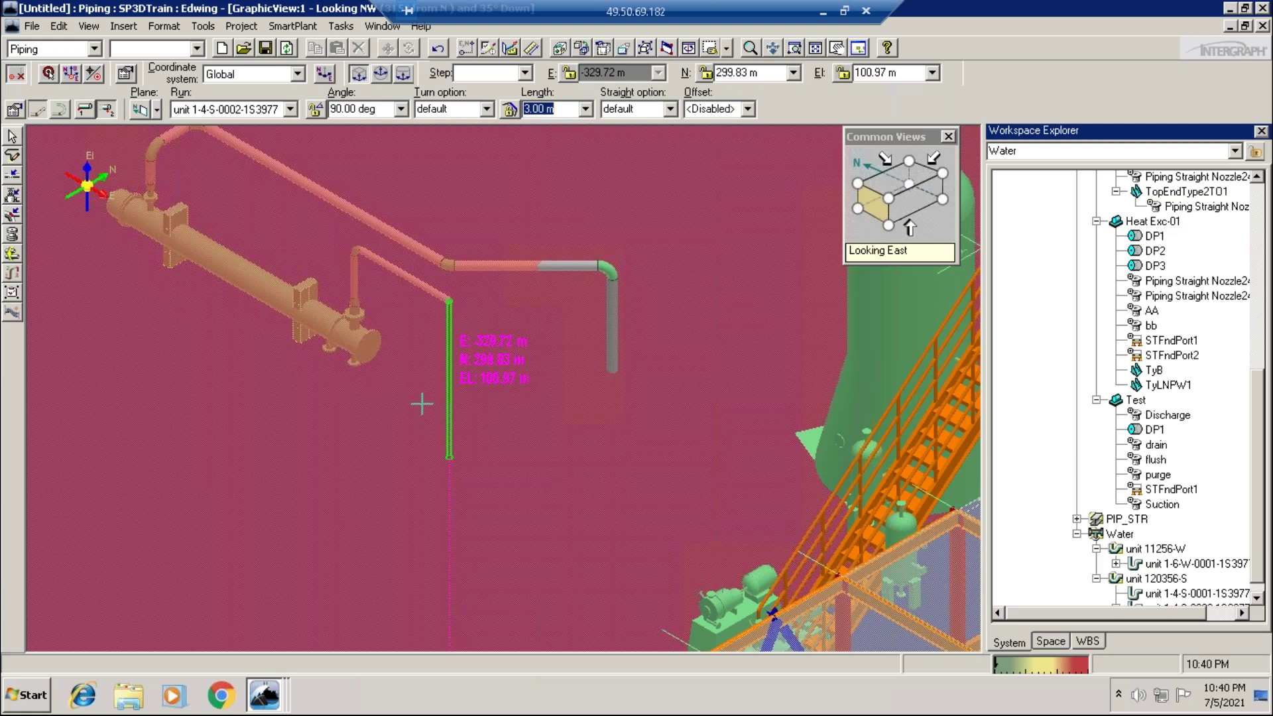
left_click(422, 405)
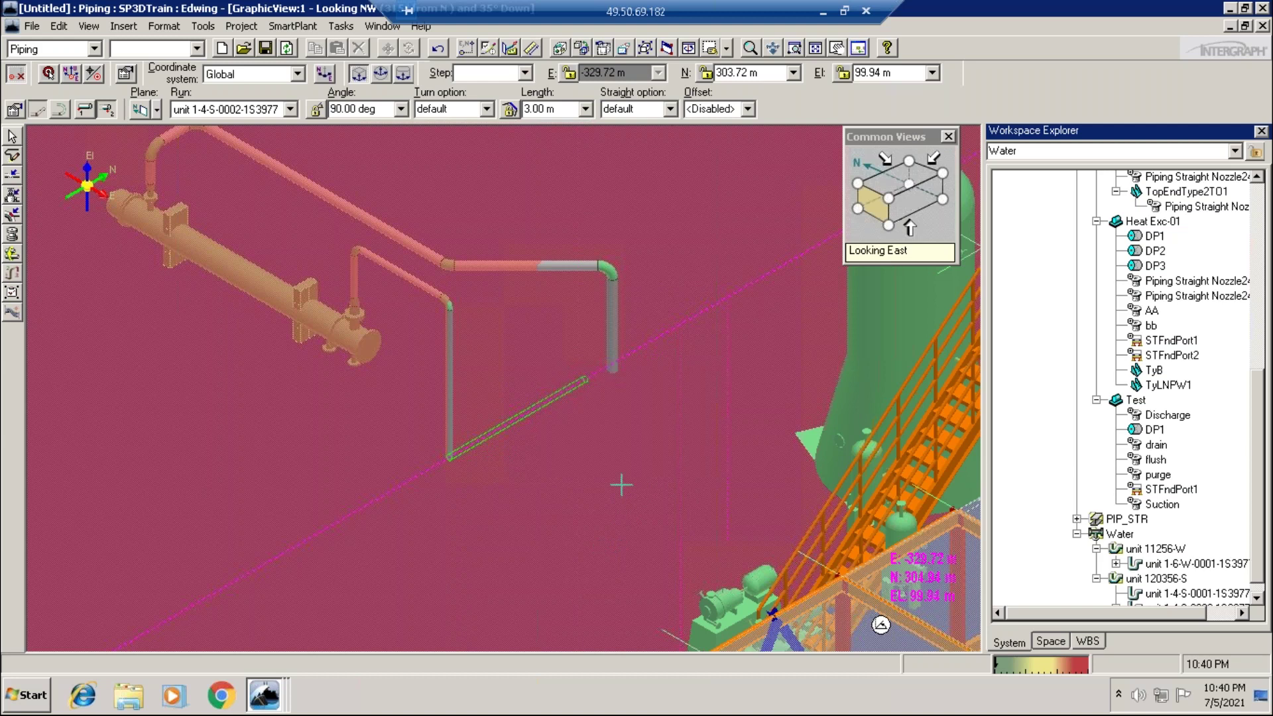
left_click(158, 109)
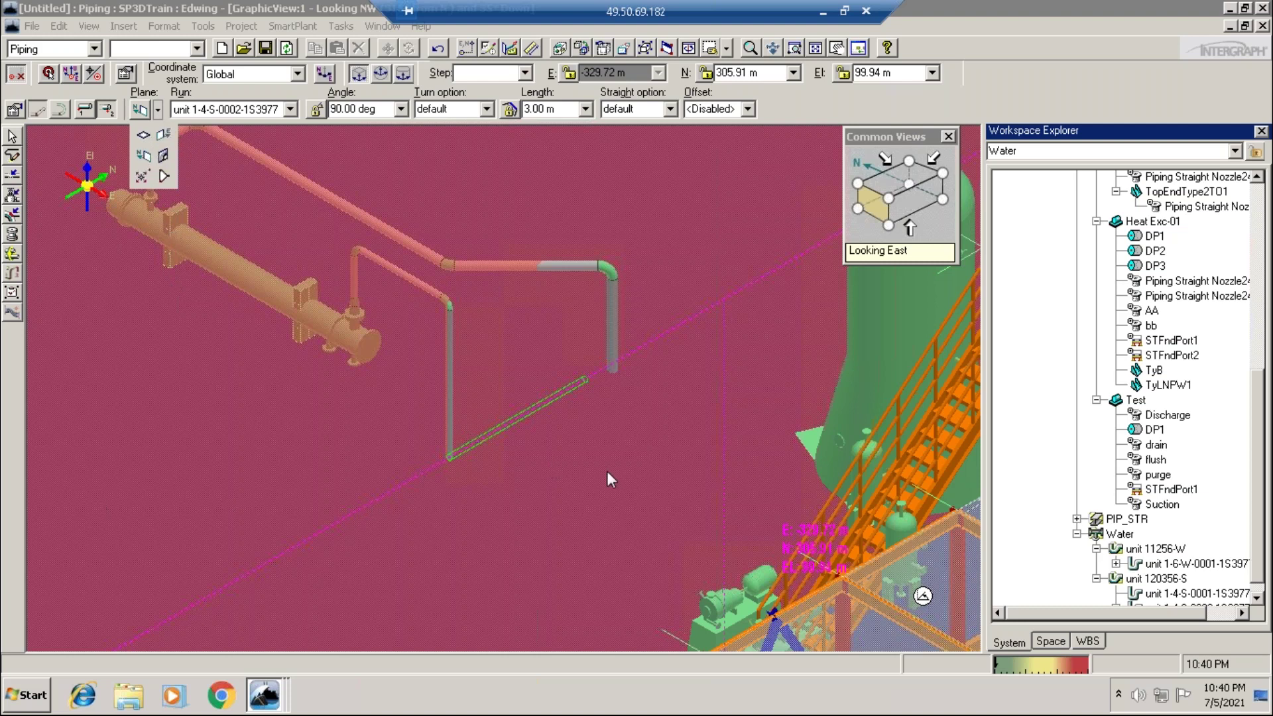
key("Escape")
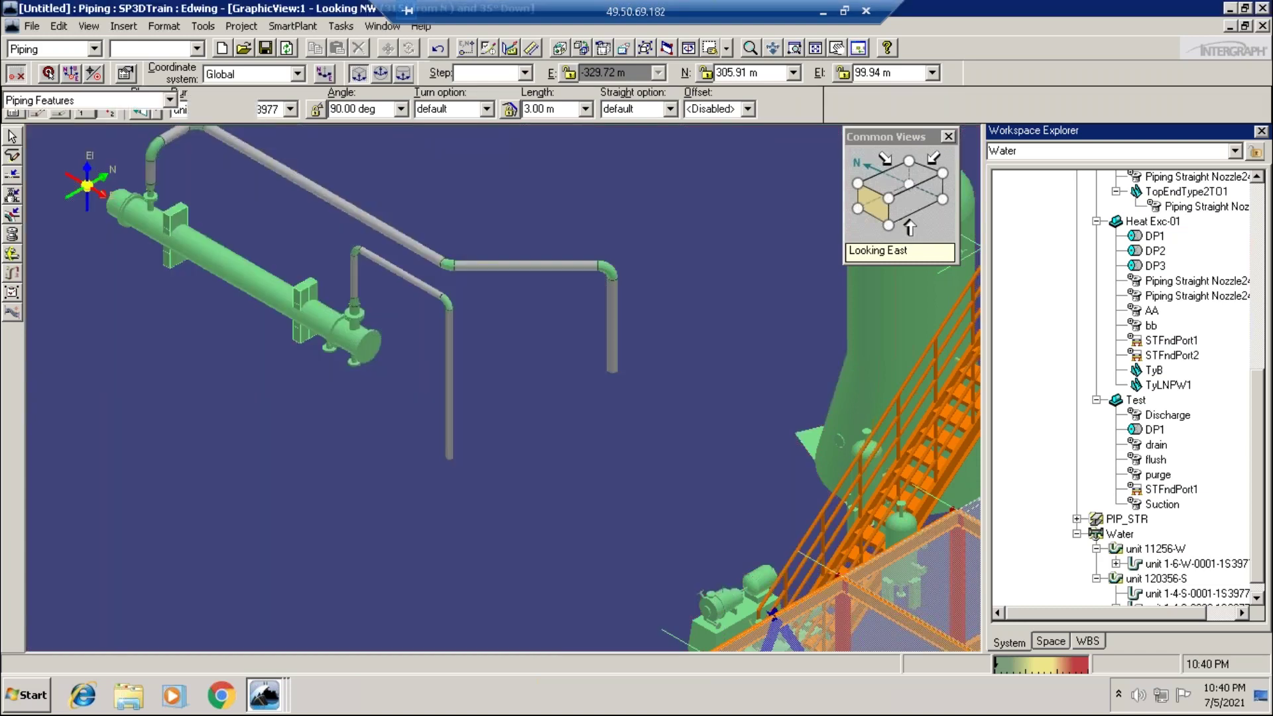
Select the free lower end of the new vertical segment and set the segment's length to 1 m
left_click(749, 51)
right_click(455, 467)
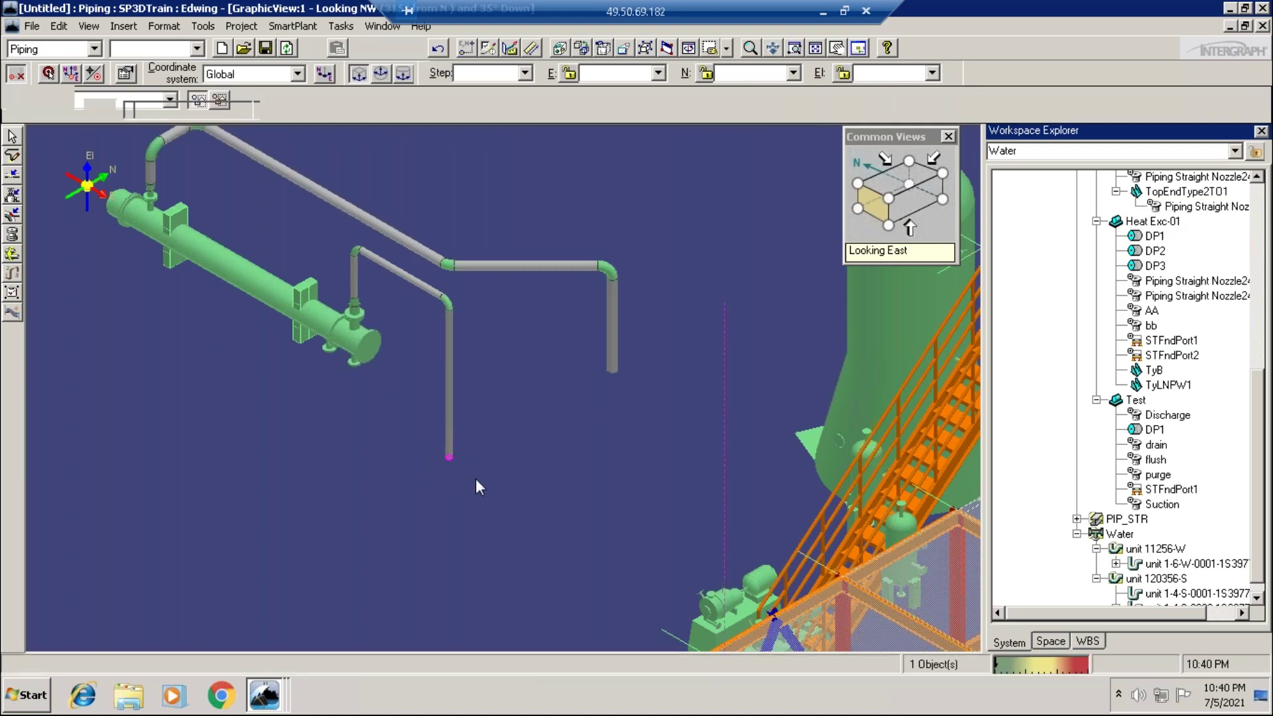
left_click(458, 452)
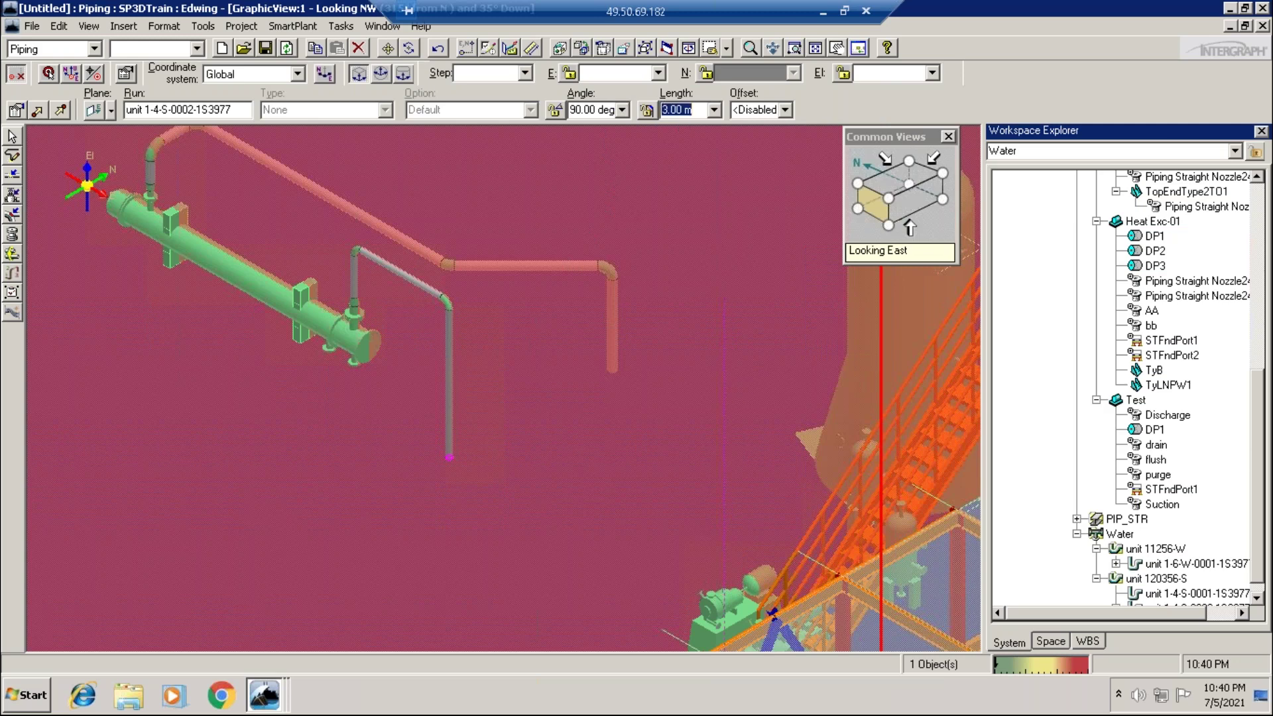
type("1")
key("Return")
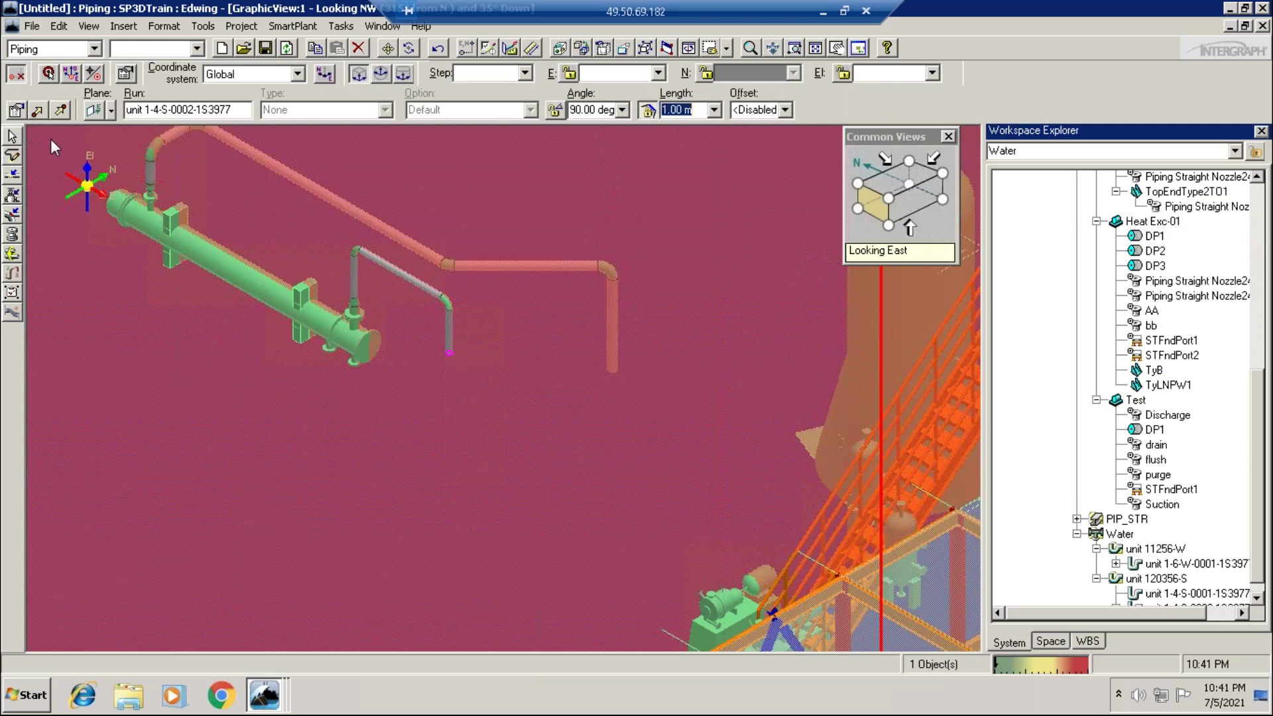
Continue the run from the shortened segment's lower end with a short 45-degree offset toward the north and a vertical segment downward
left_click(12, 155)
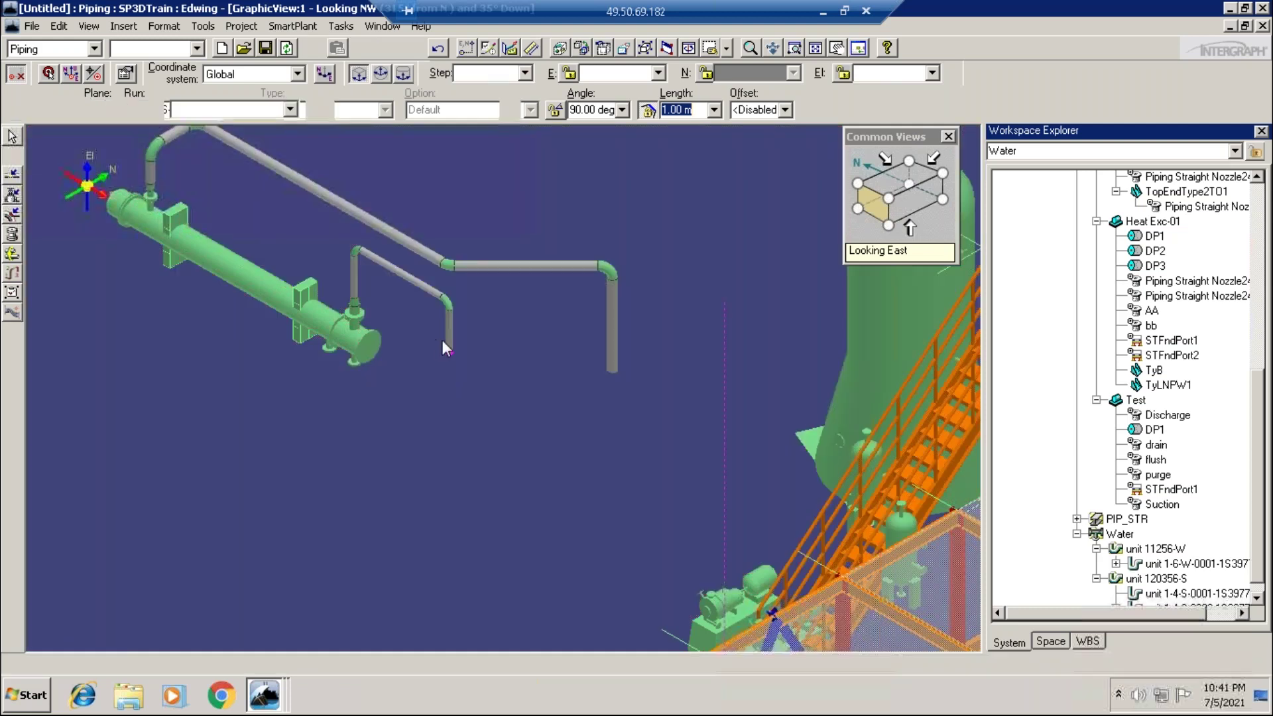
left_click(458, 351)
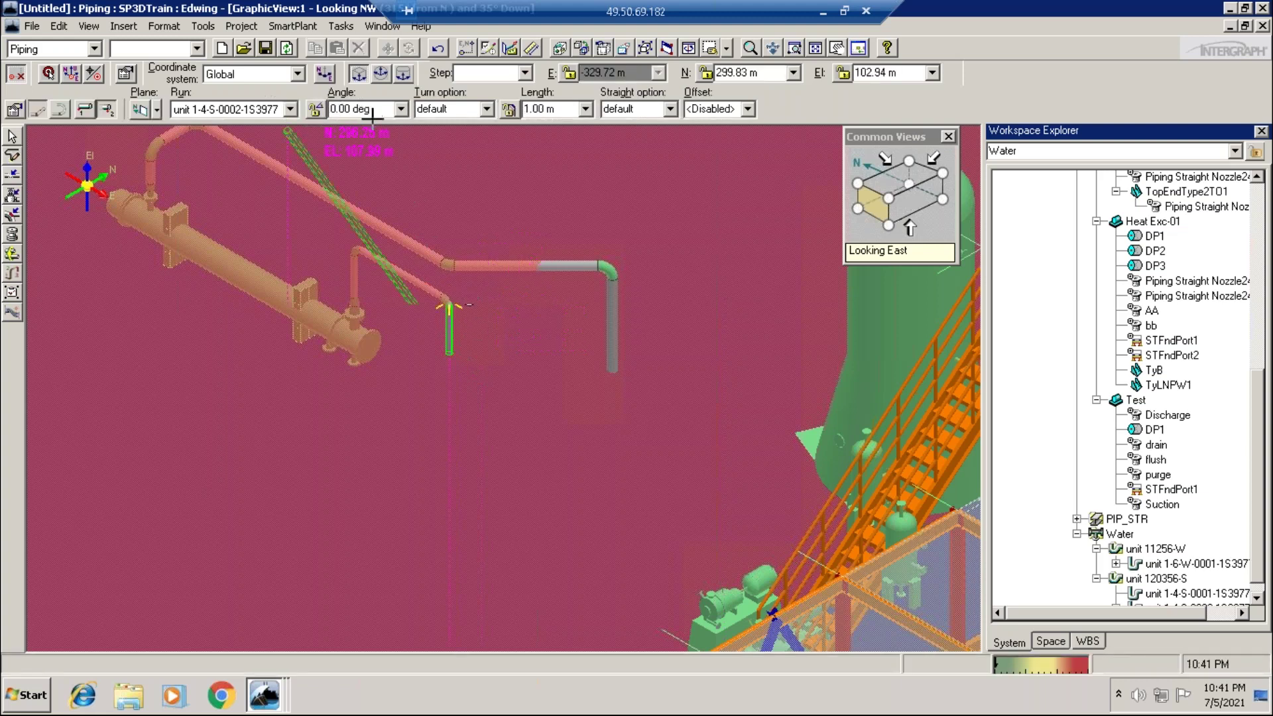
left_click(353, 109)
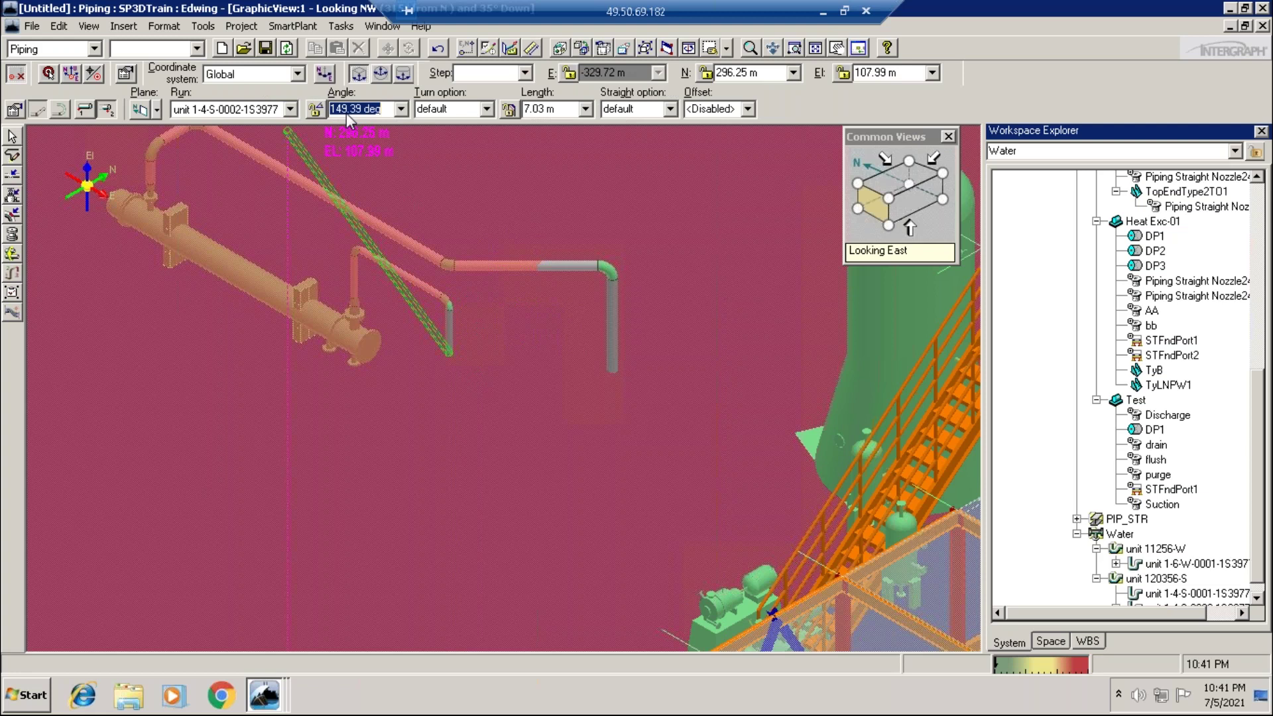
type("45")
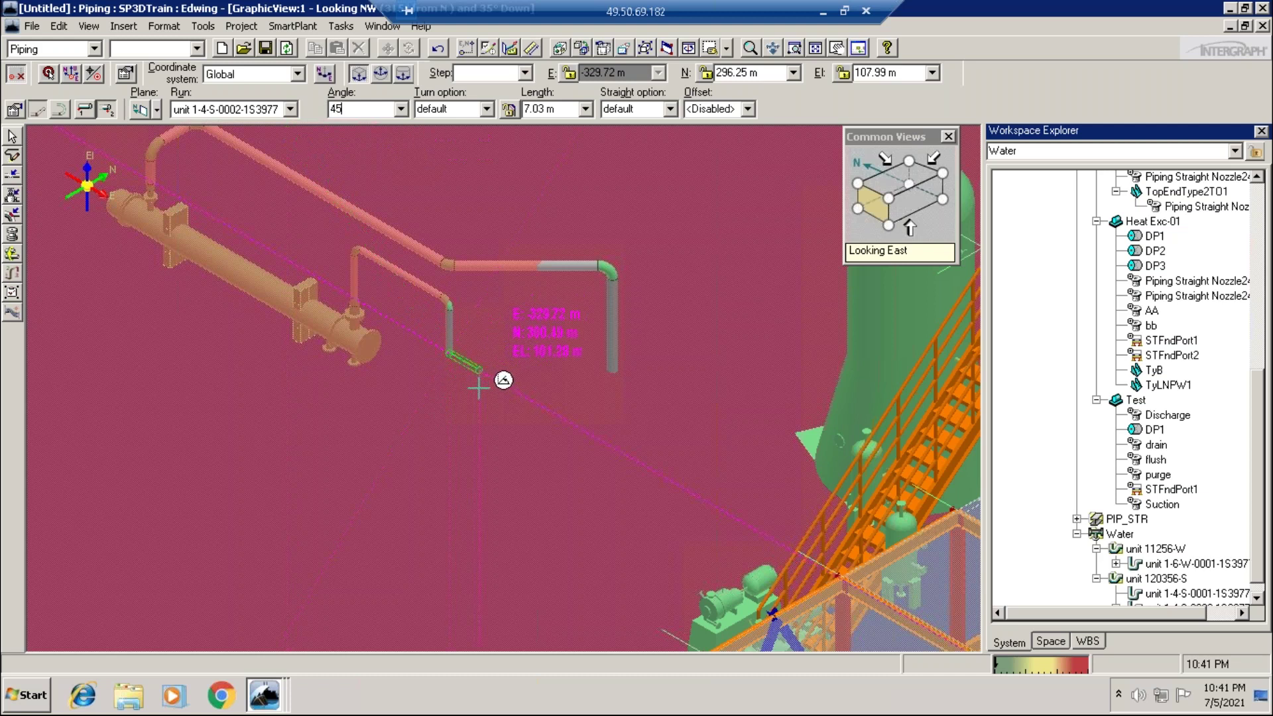
key("Return")
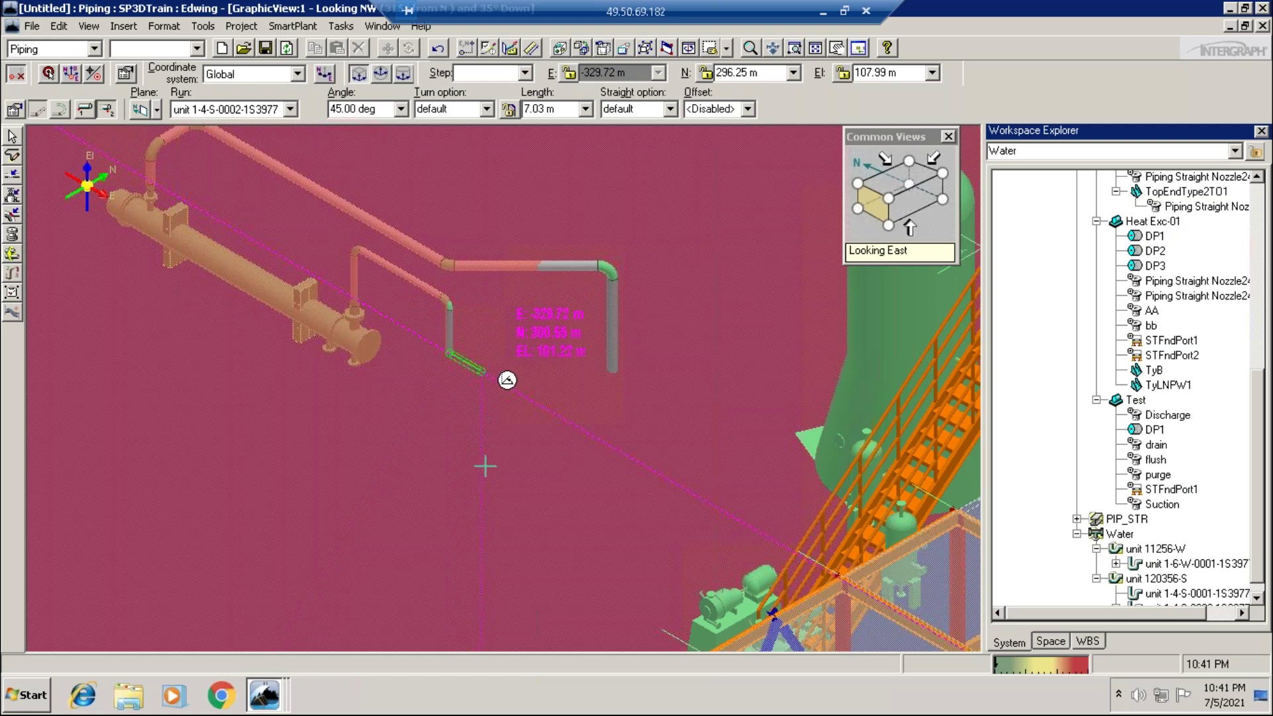
left_click(485, 466)
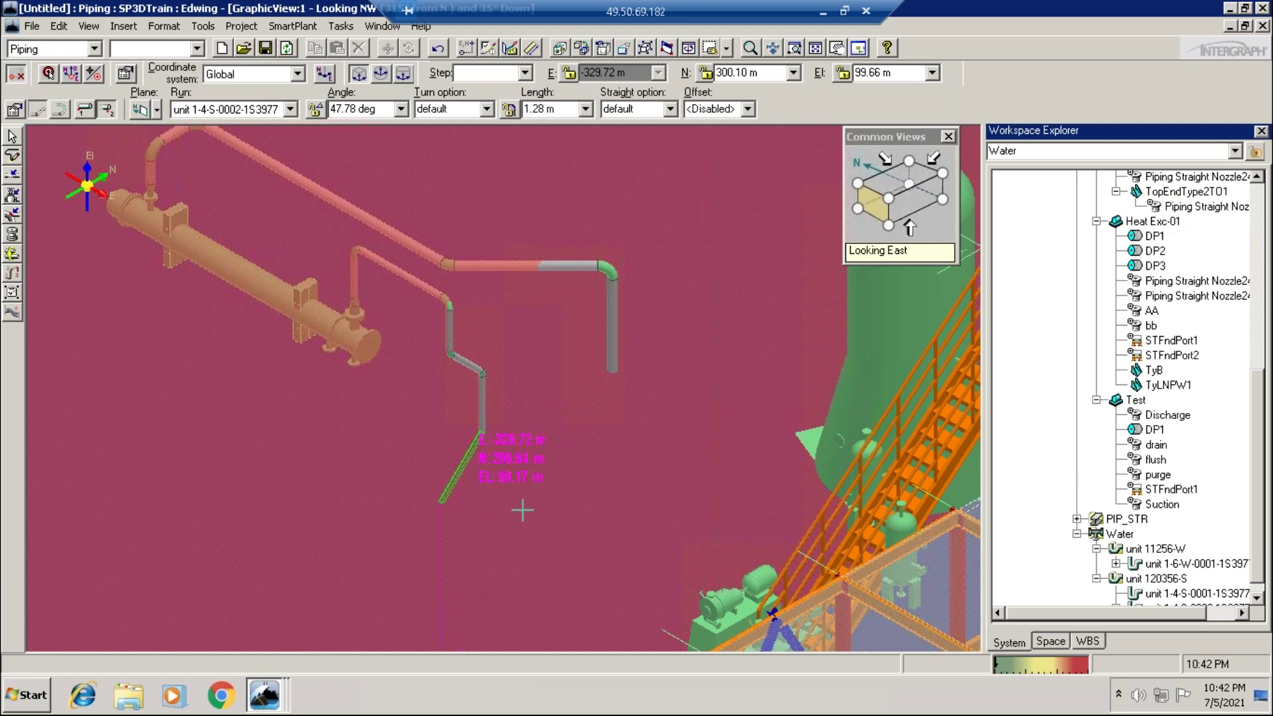
key("Escape")
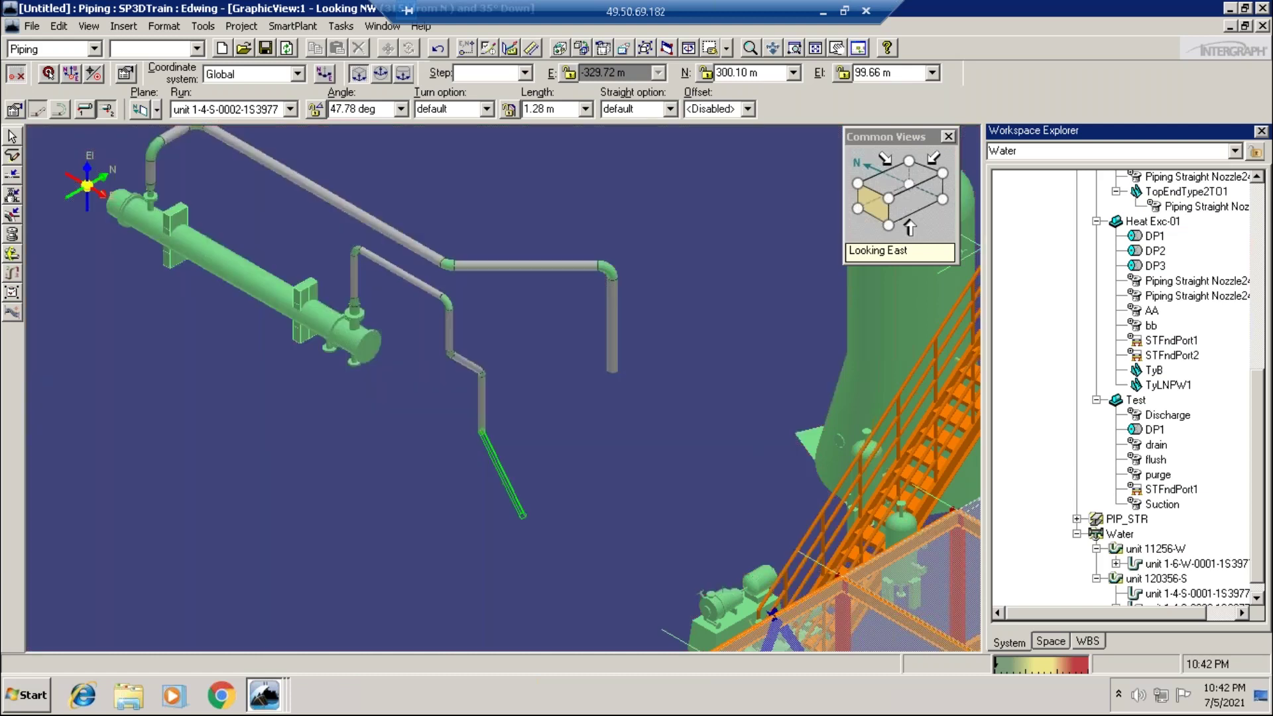
Examine the steel structure, platforms, stairs and equipment beside the routed pipe runs
left_click(751, 48)
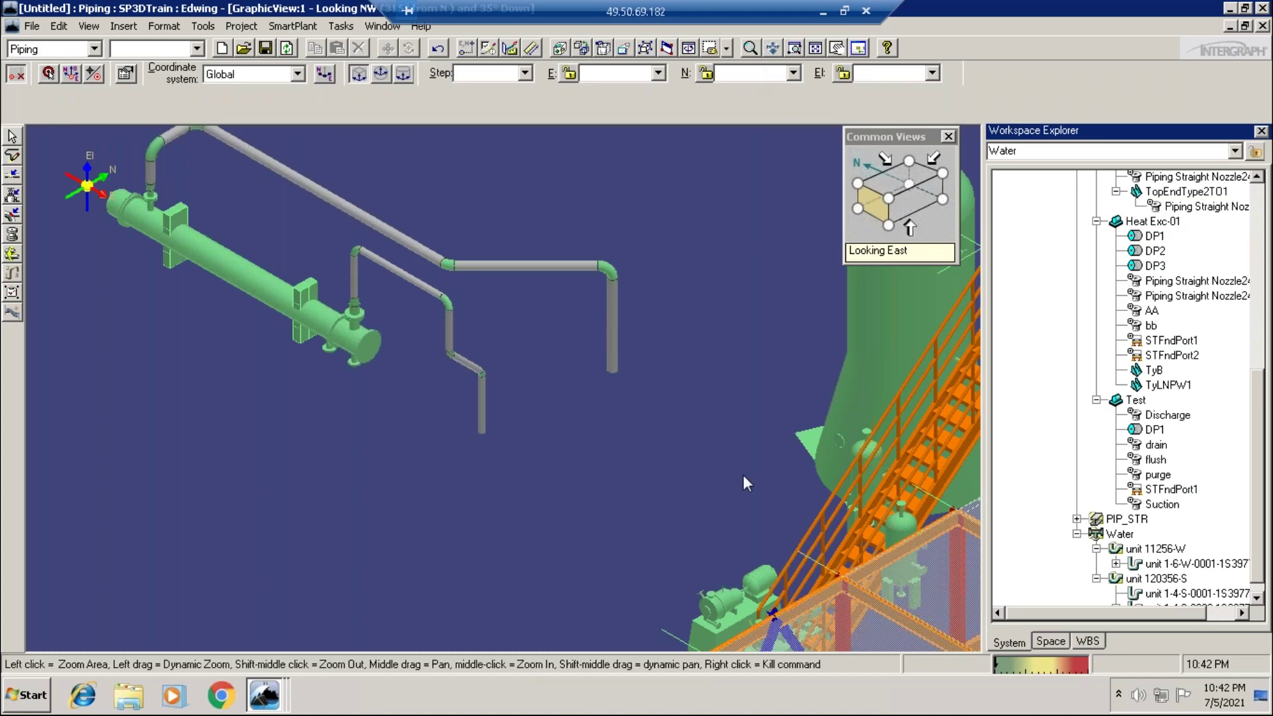
scroll(423, 391, "down", 2)
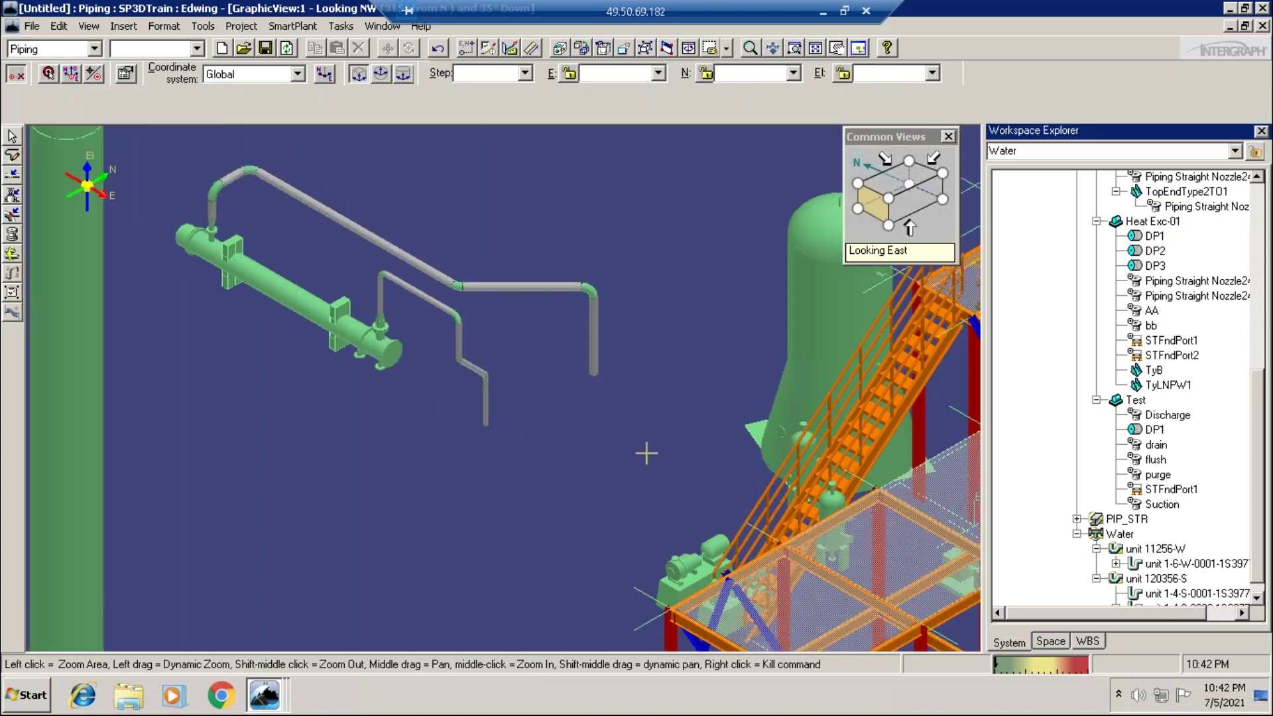
middle_click_drag(645, 438, 352, 363)
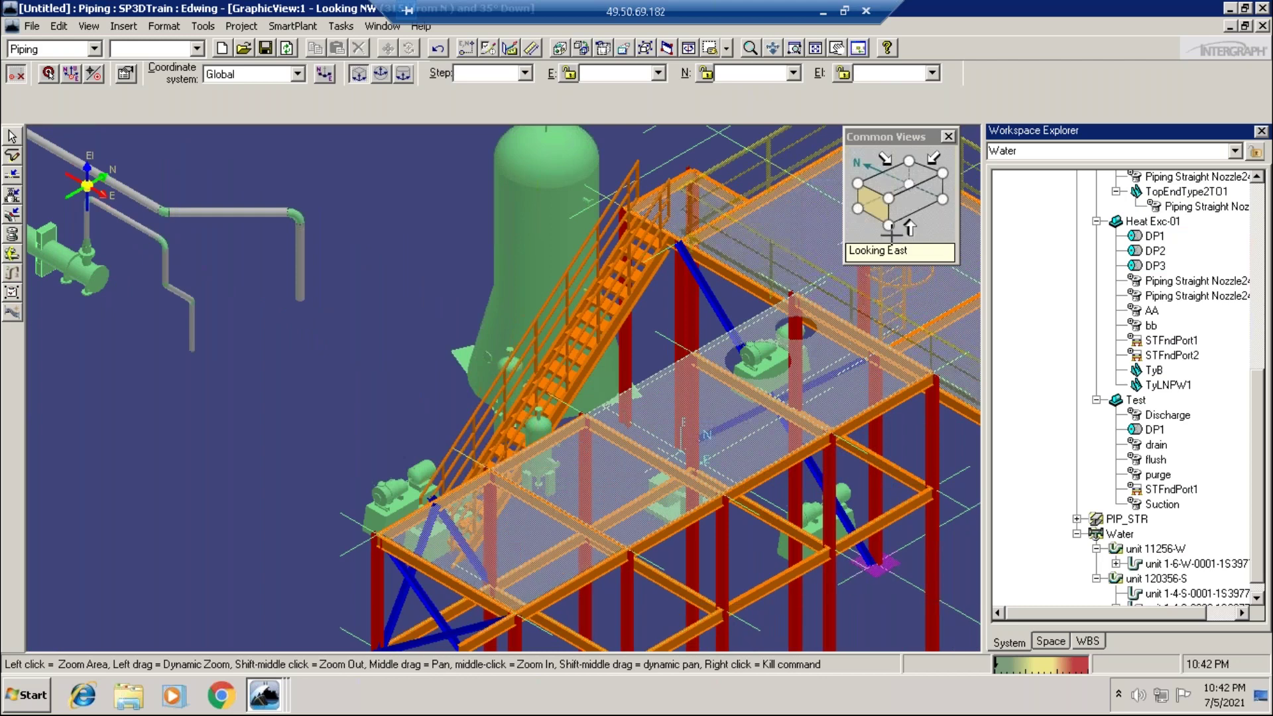
scroll(891, 236, "down", 1)
middle_click_drag(934, 310, 879, 346)
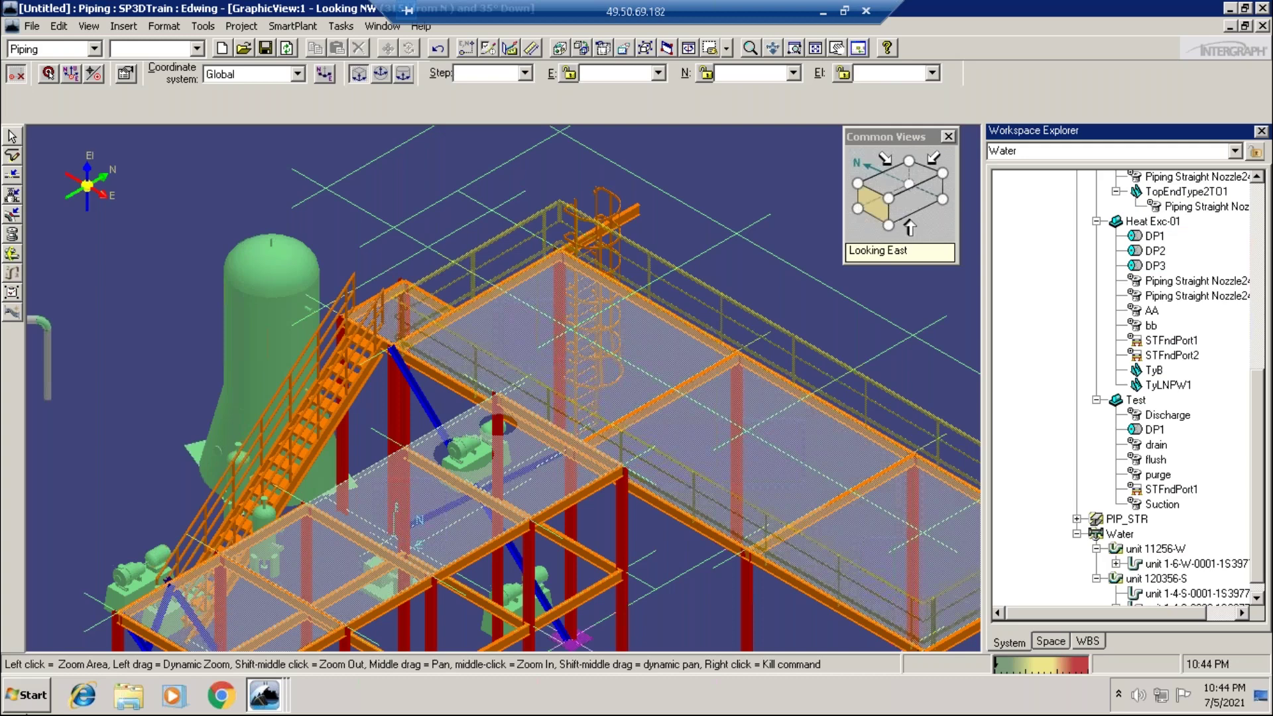
right_click(863, 330)
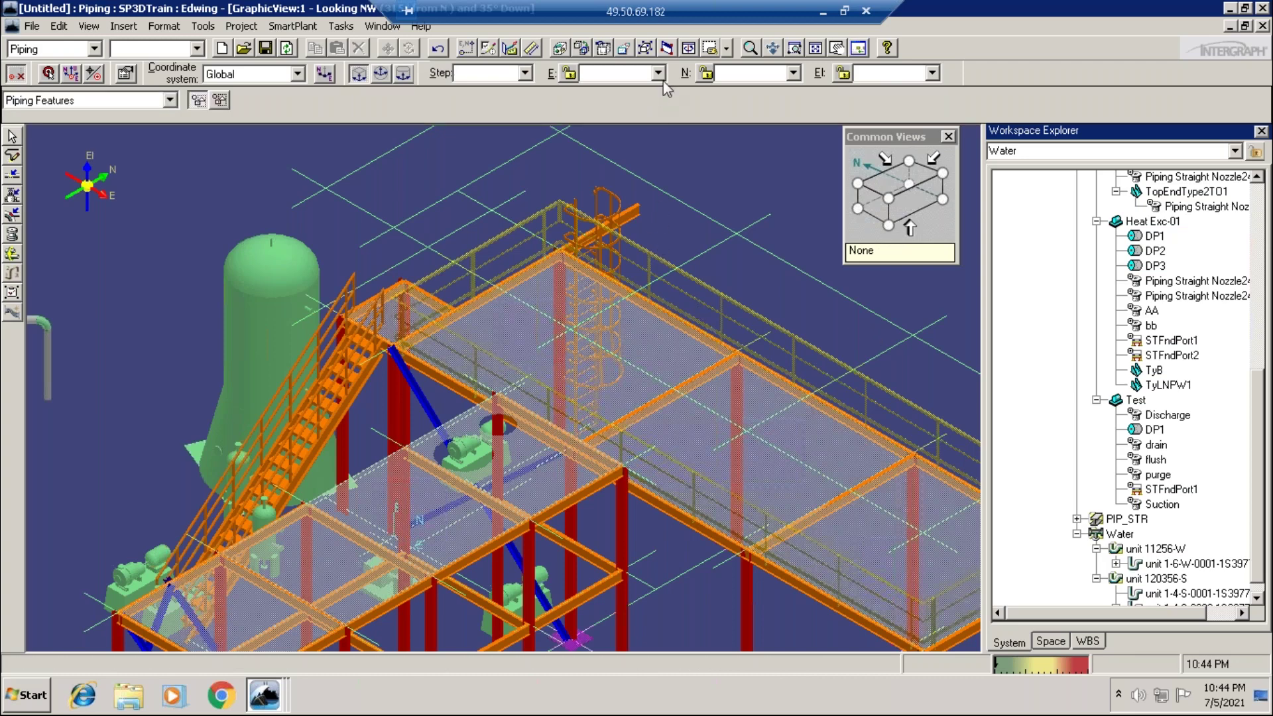
left_click(751, 48)
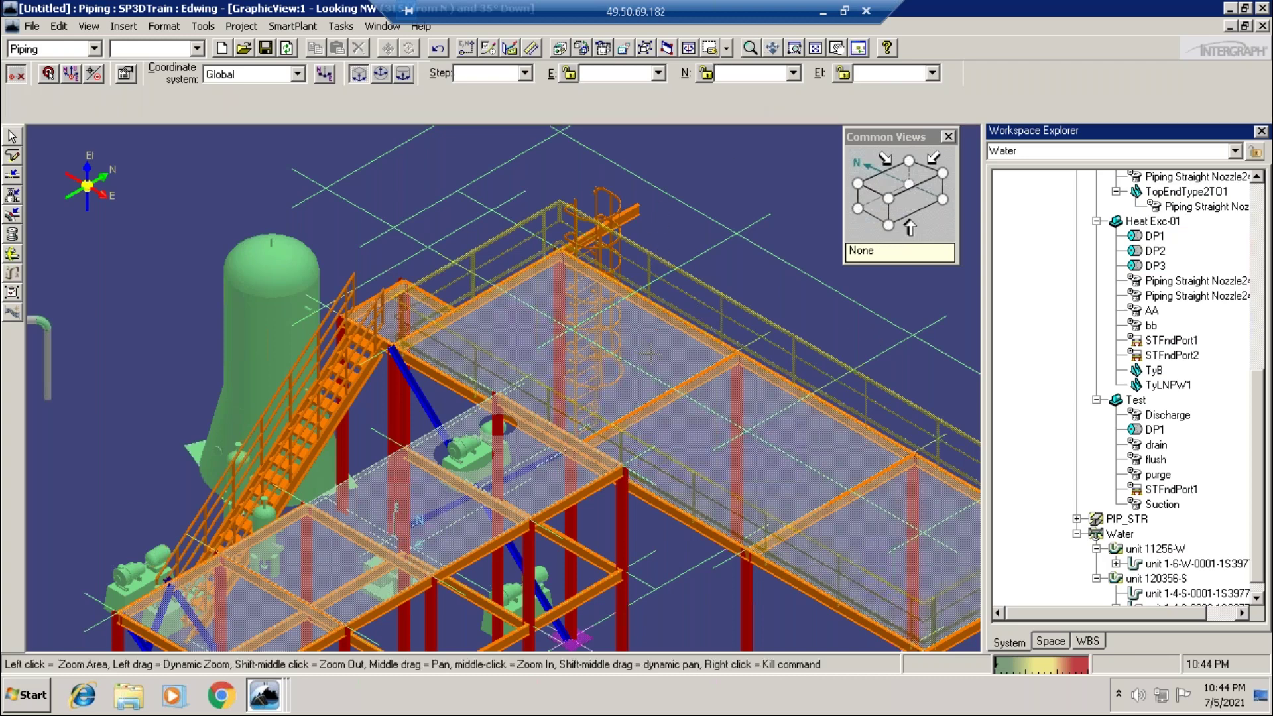
left_click_drag(565, 131, 623, 209)
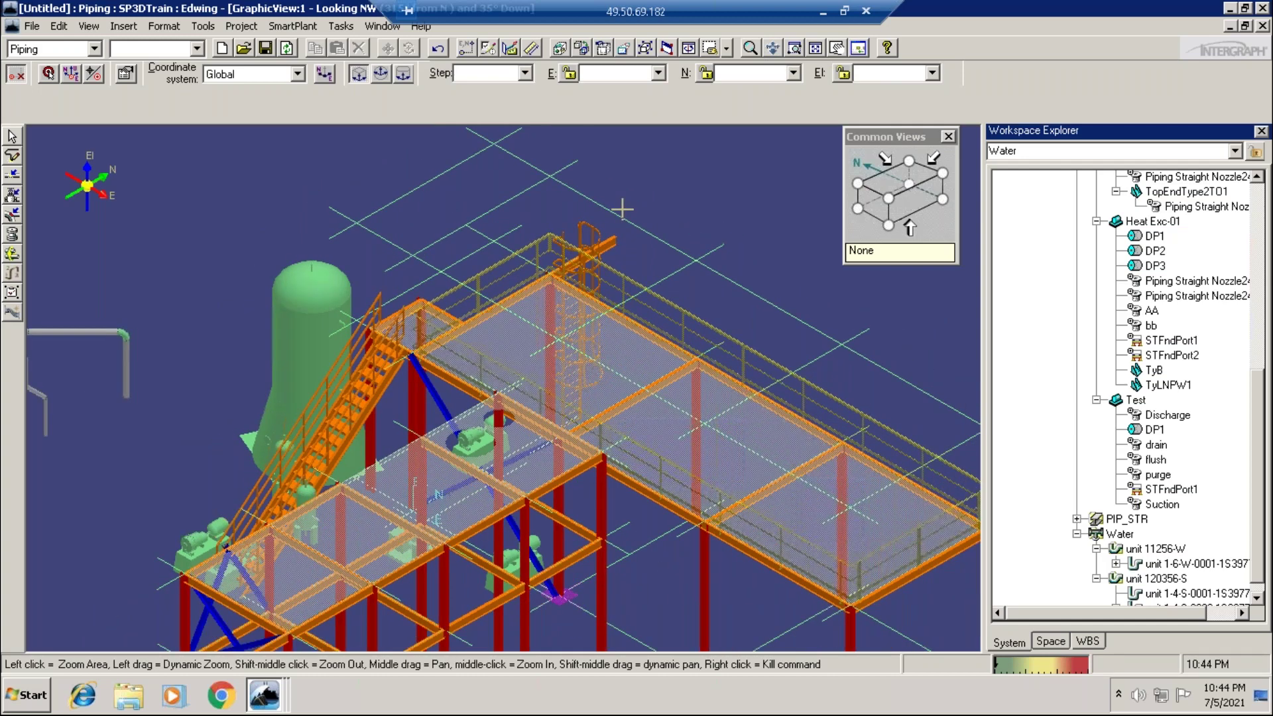